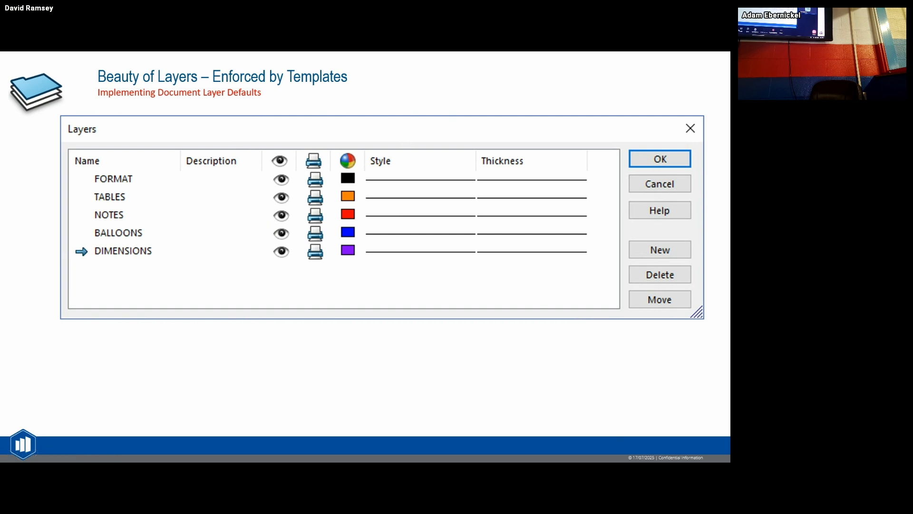
key("Right")
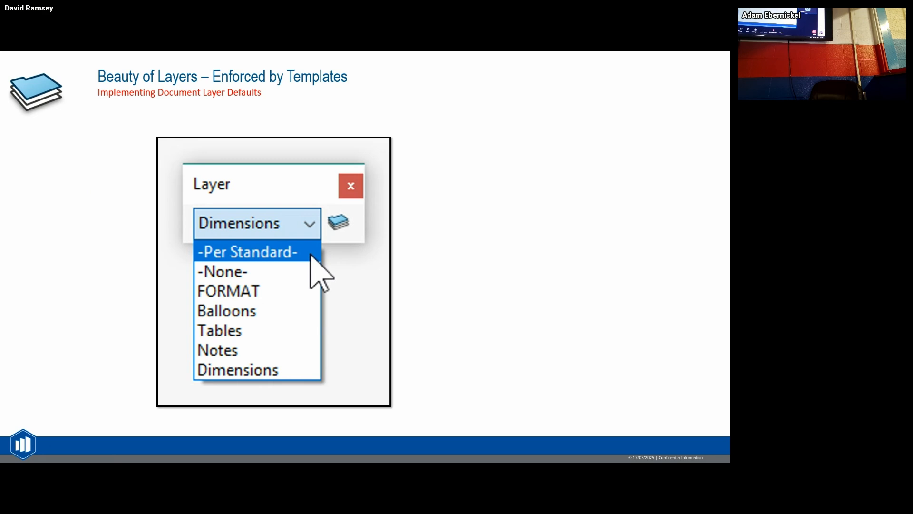
key("Right")
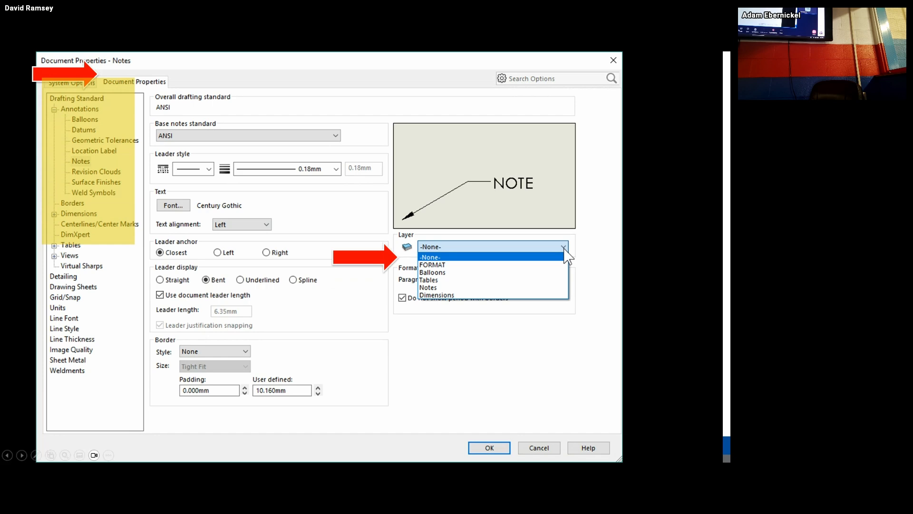
key("Right")
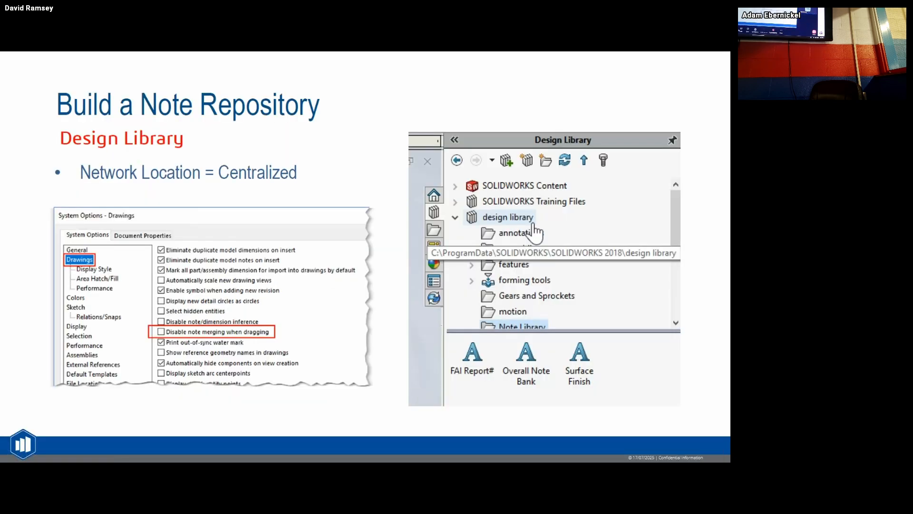
key("Left")
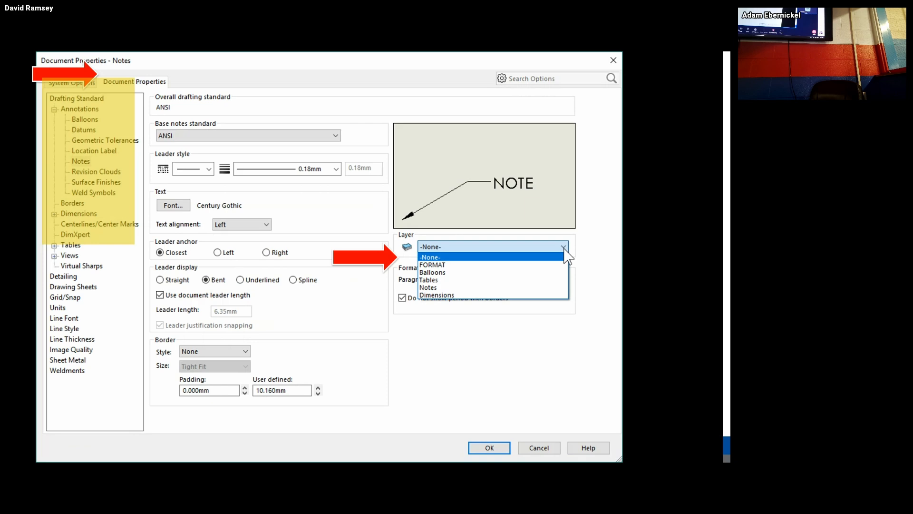
- Switch from the slide show to the SOLIDWORKS window with the Overturning Mechanism assembly
key("super+Tab")
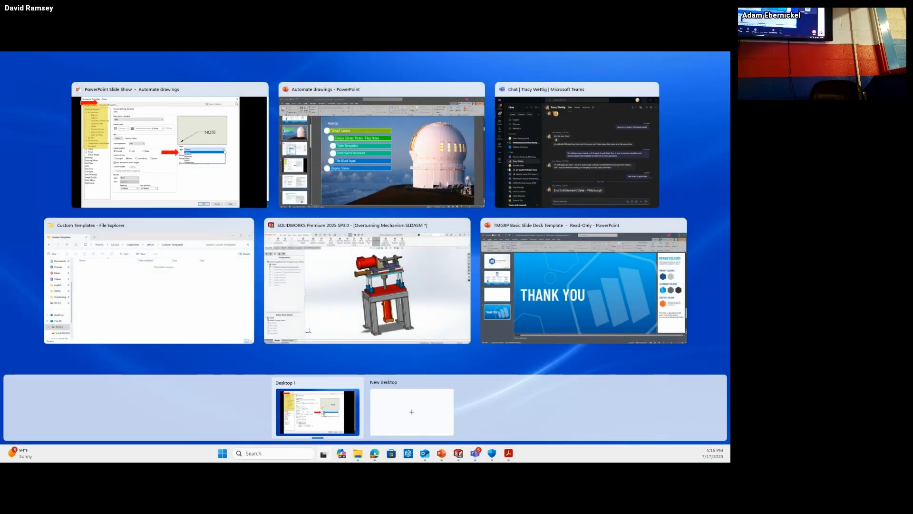
key("Escape")
key("super+Tab")
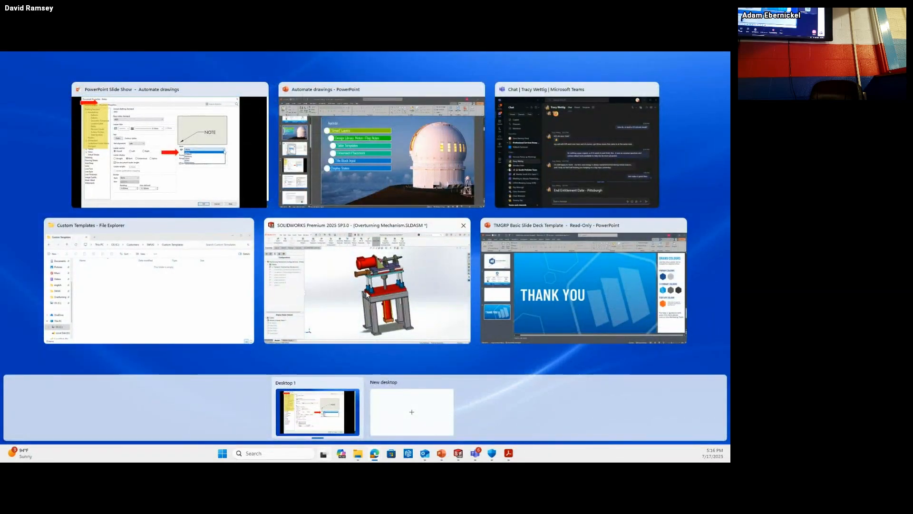
left_click(374, 304)
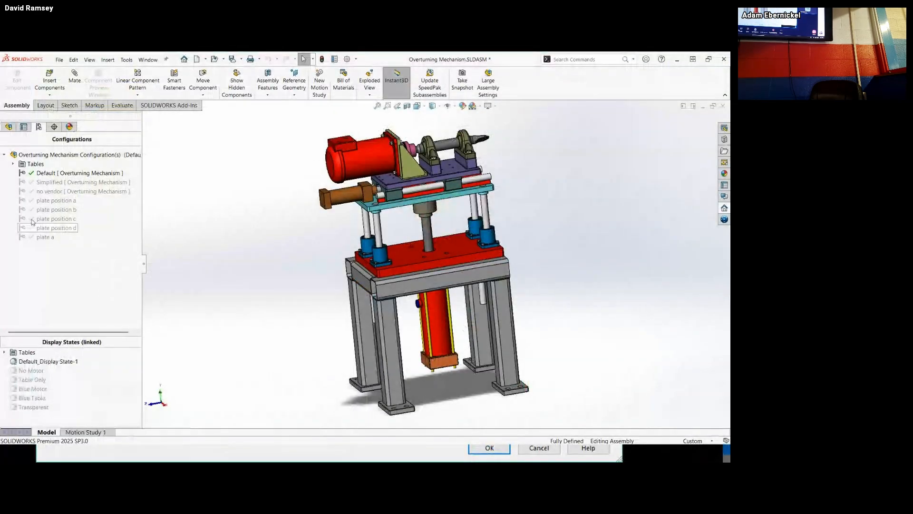
- Create a new drawing from the Drawing template on an A (ANSI) Portrait sheet, without inserting a model view
left_click(206, 60)
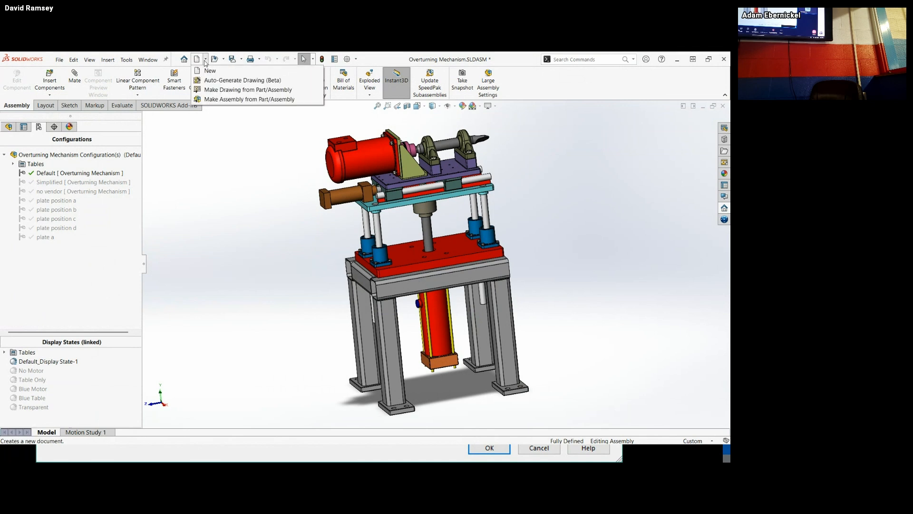
left_click(210, 70)
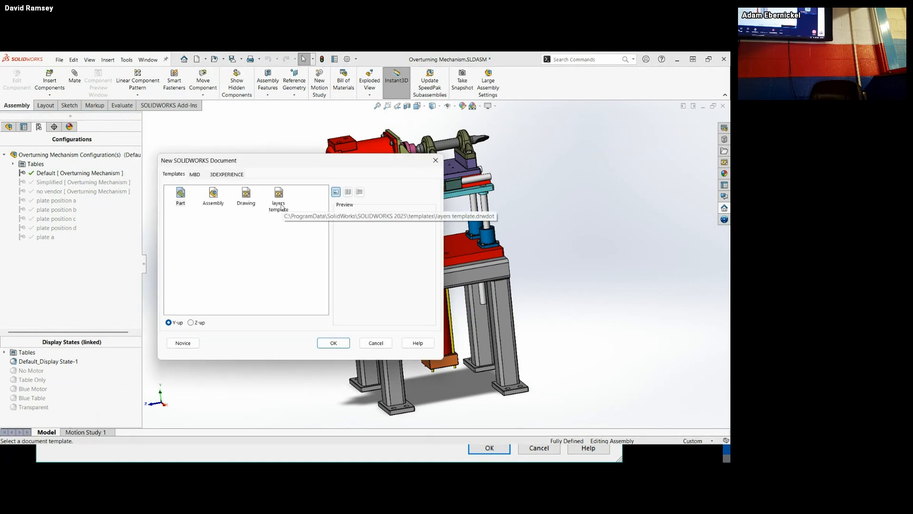
left_click(246, 195)
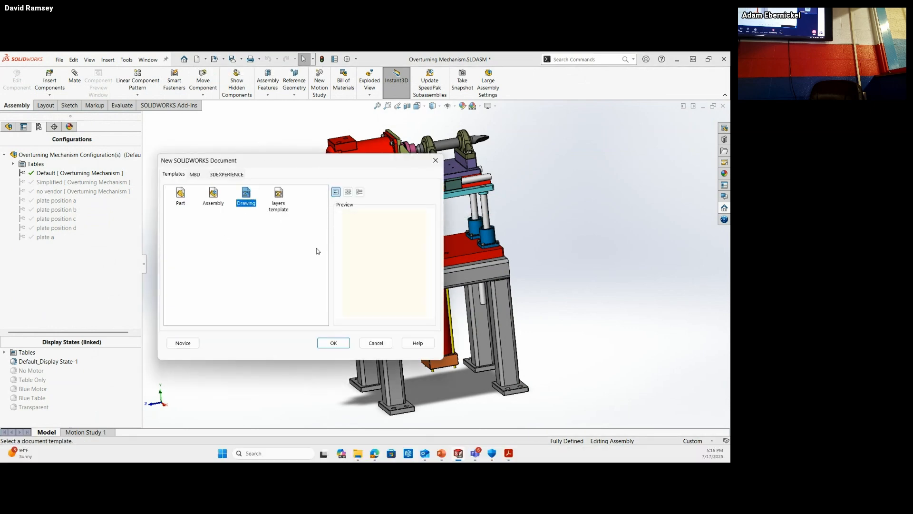
left_click(333, 343)
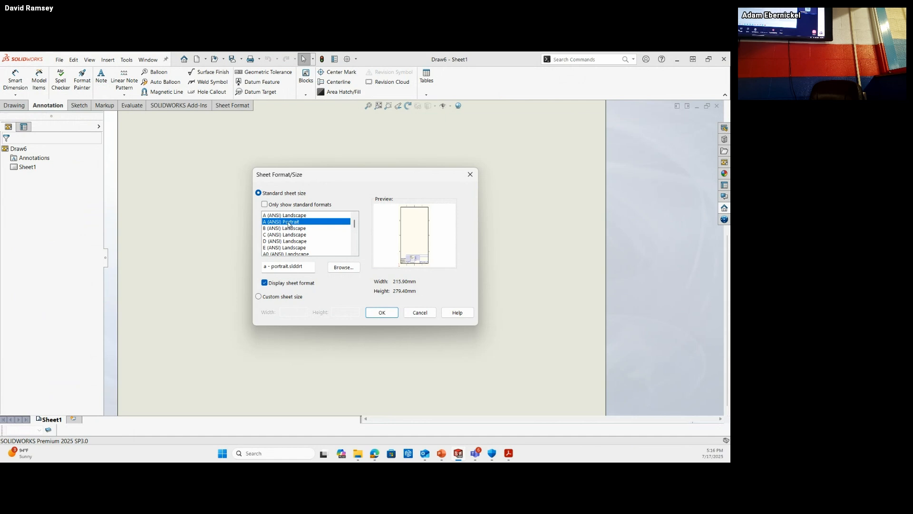
left_click(388, 315)
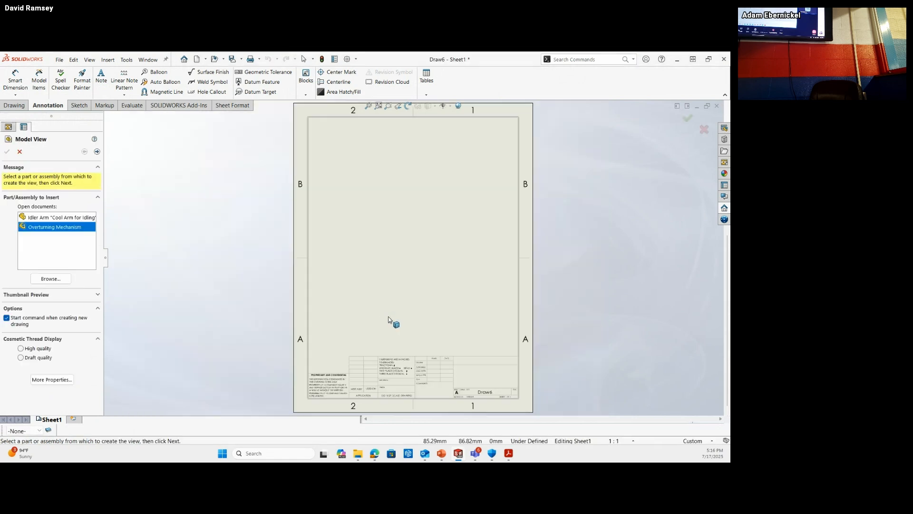
left_click(20, 151)
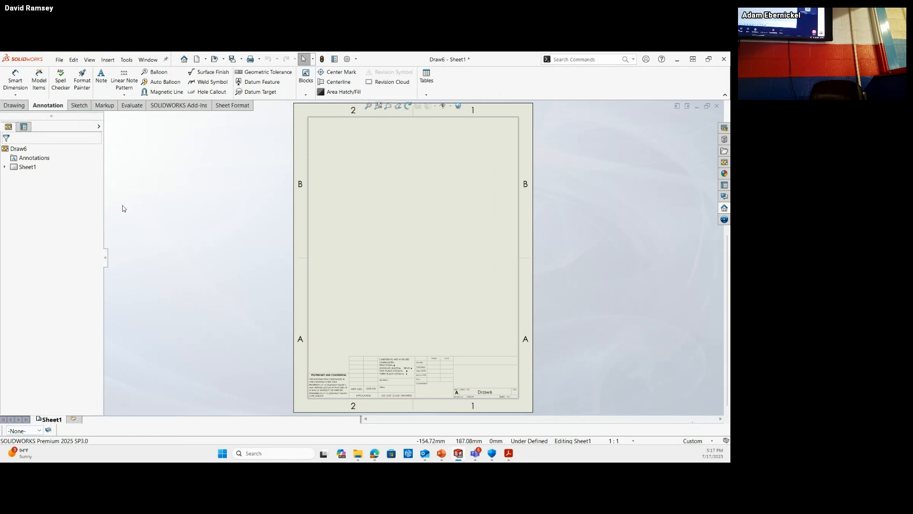
right_click(469, 86)
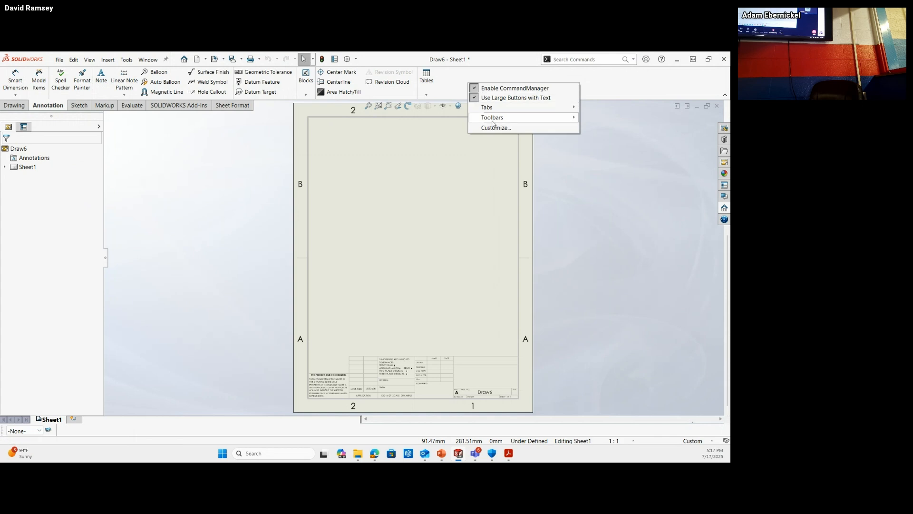
mouse_move(492, 119)
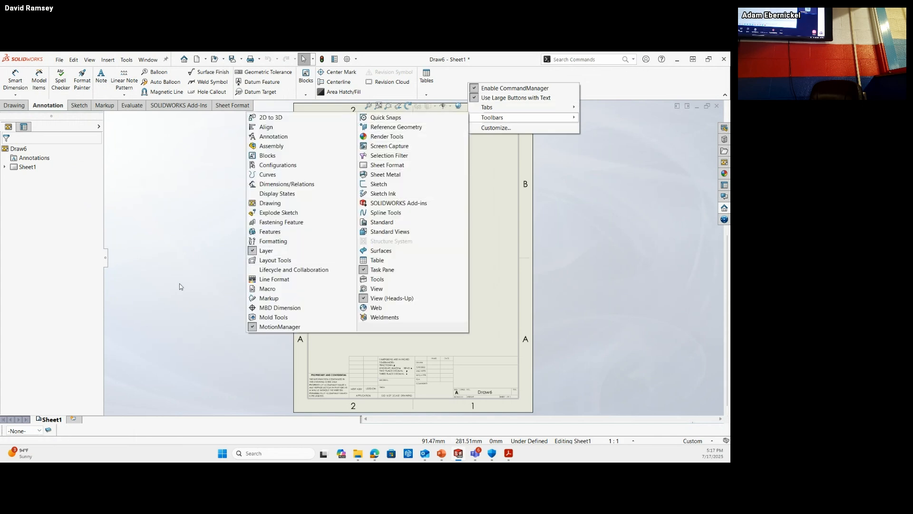
left_click(63, 434)
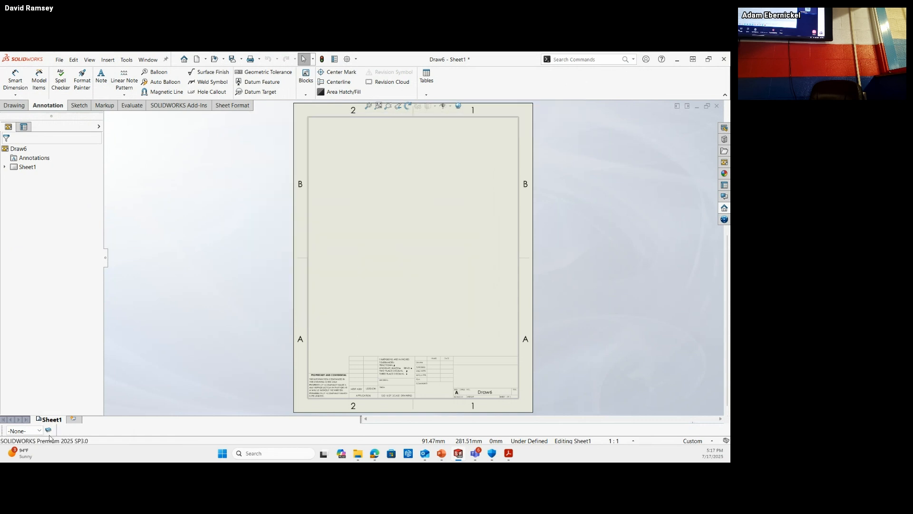
- Open the drawing's layer properties and add two layers named Balloons and NOtes
left_click(49, 430)
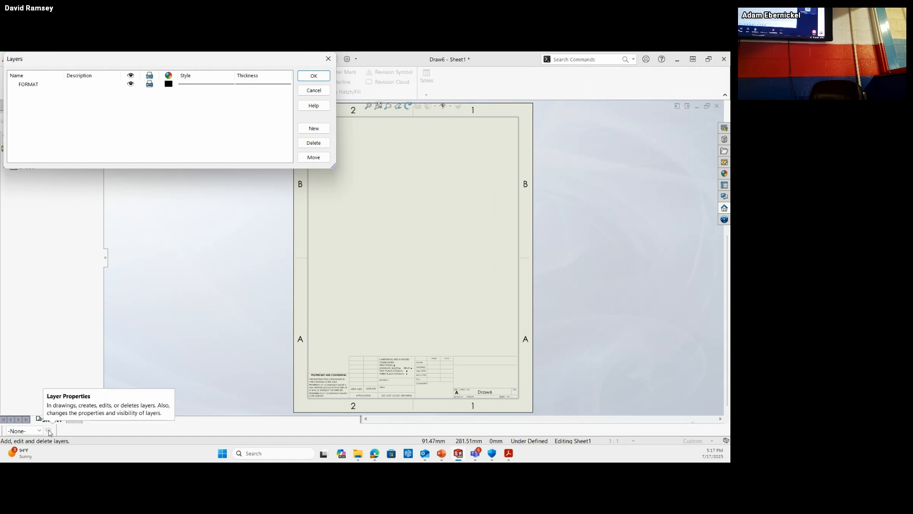
left_click(314, 129)
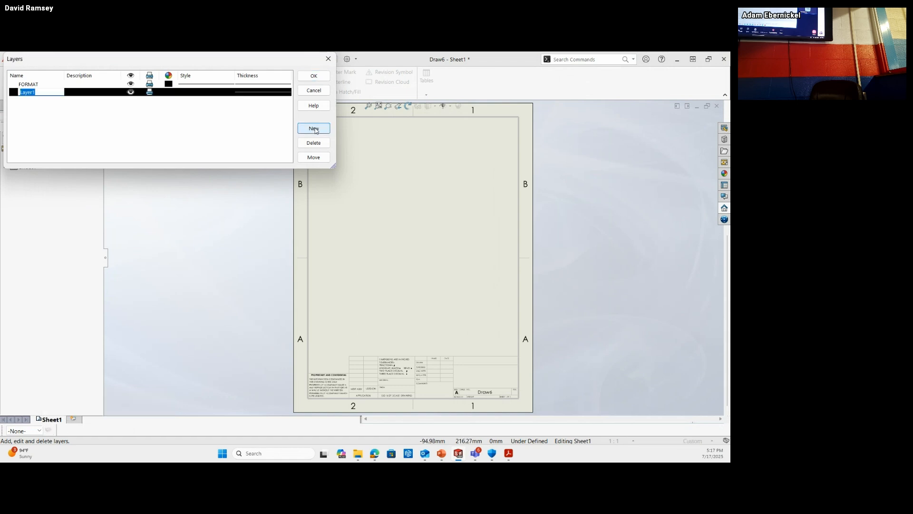
type("Ba")
key("Return")
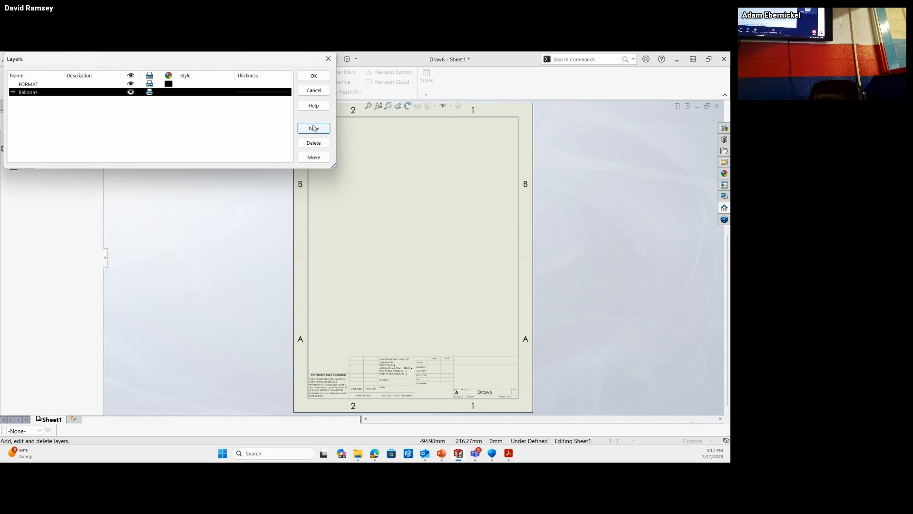
left_click(314, 128)
type("NOtes")
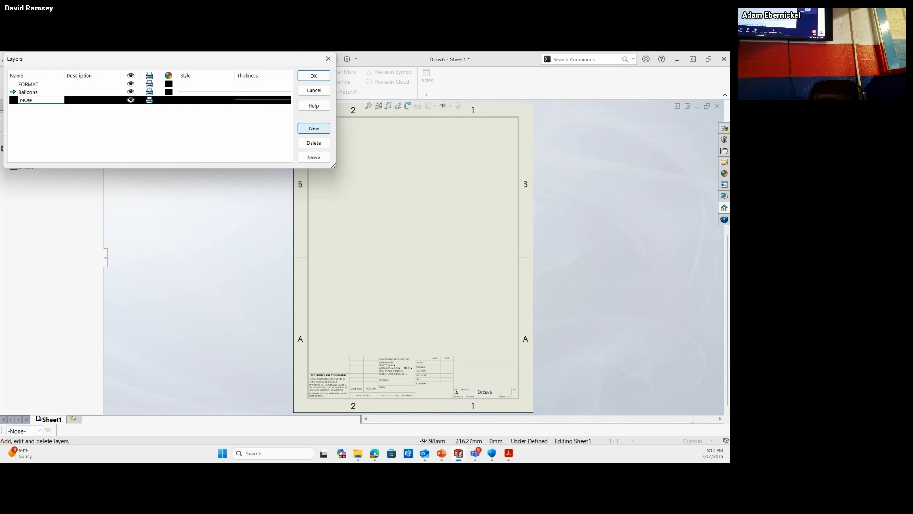
- Add two more layers named Dimensions and Tables, and accept the layer list
left_click(314, 129)
type("Dimensio")
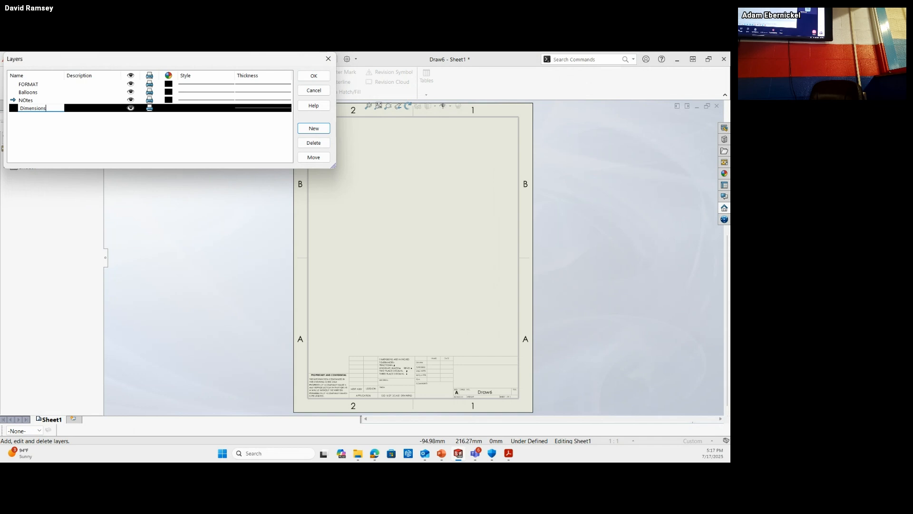
type("ns")
left_click(301, 127)
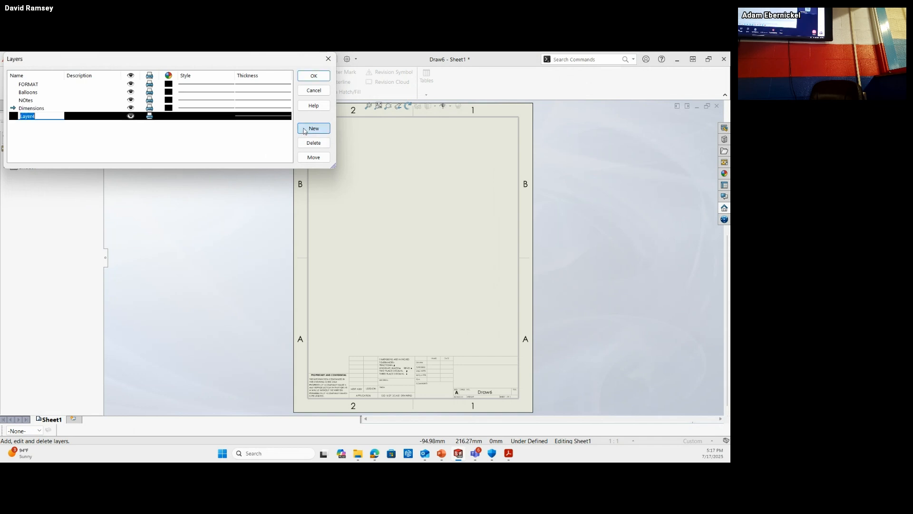
type("Tables")
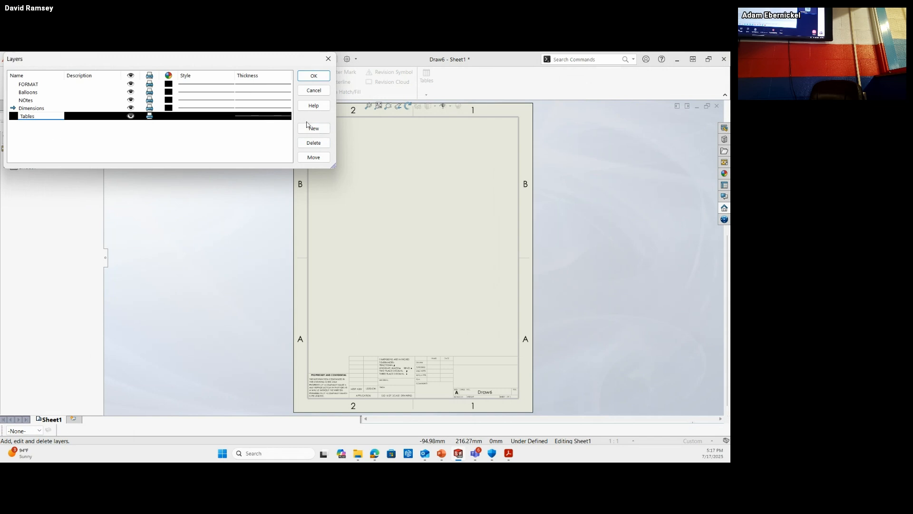
key("Return")
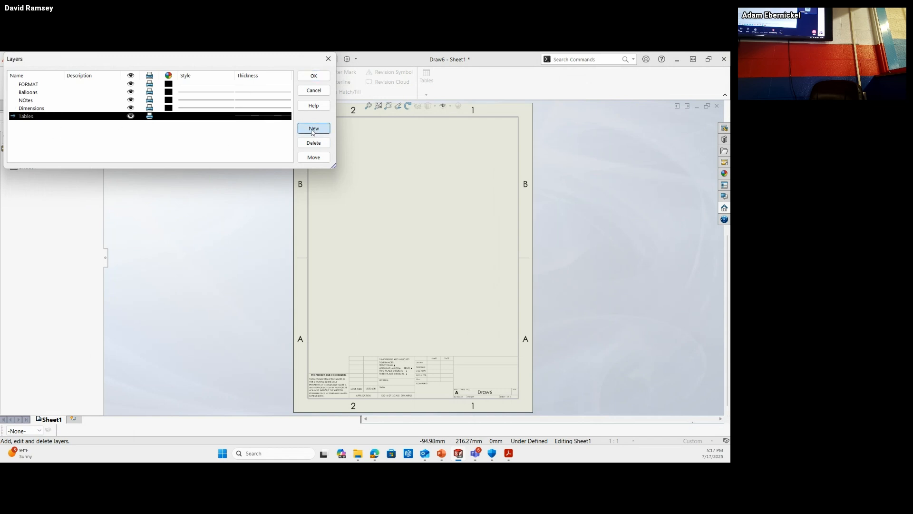
left_click(314, 77)
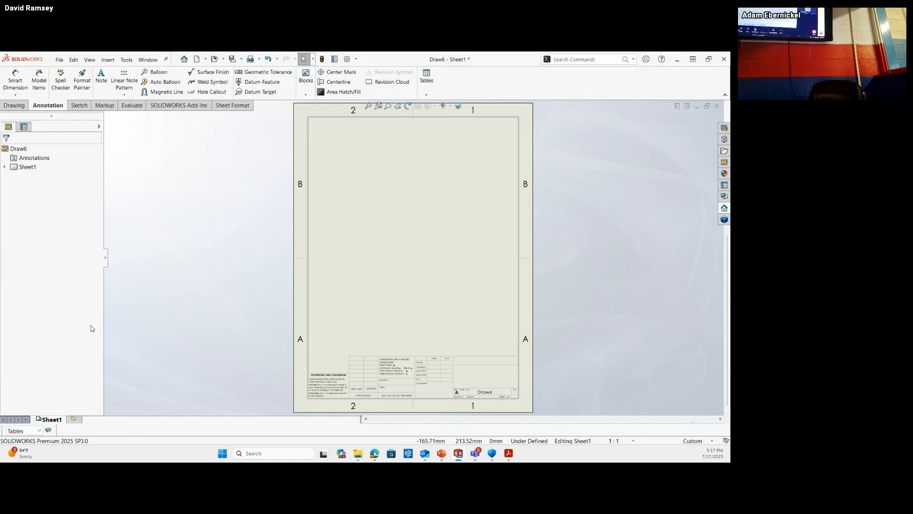
- Set the current layer to -Per Standard- and the document's overall drafting standard to ANSI
left_click(40, 431)
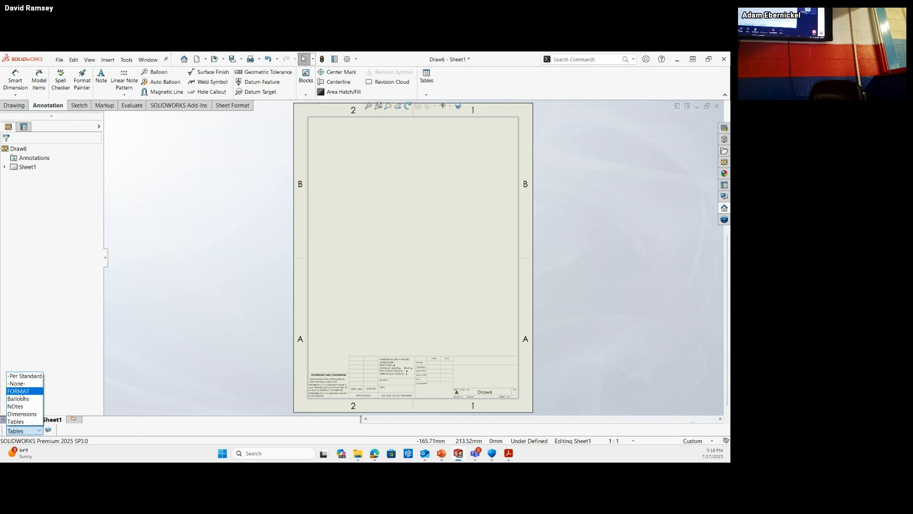
left_click(24, 376)
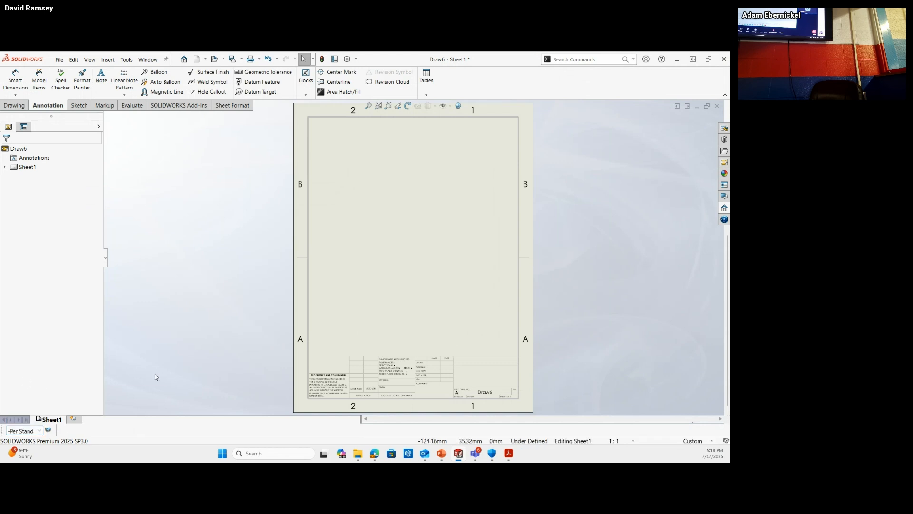
left_click(347, 59)
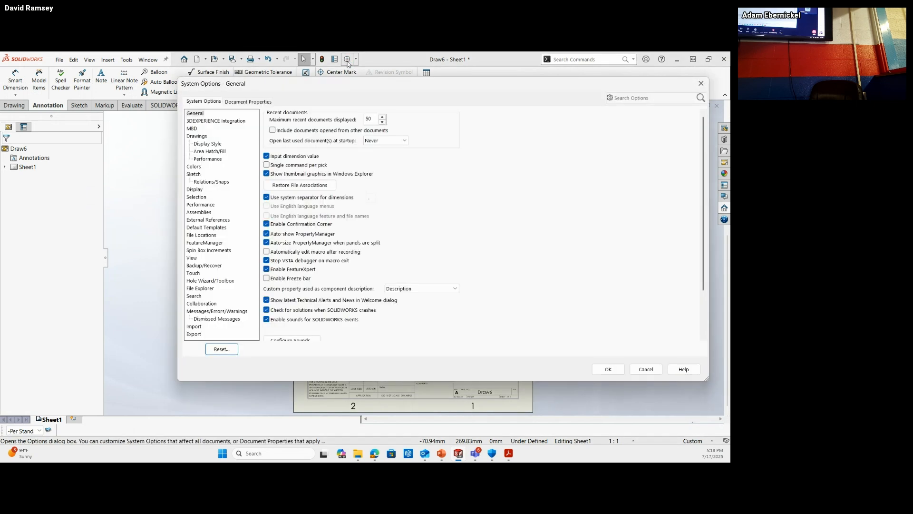
left_click(247, 101)
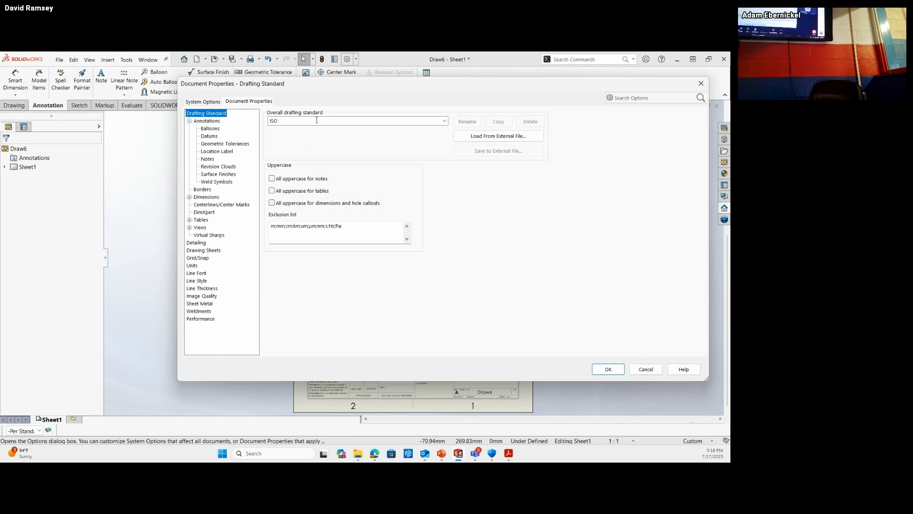
left_click(444, 121)
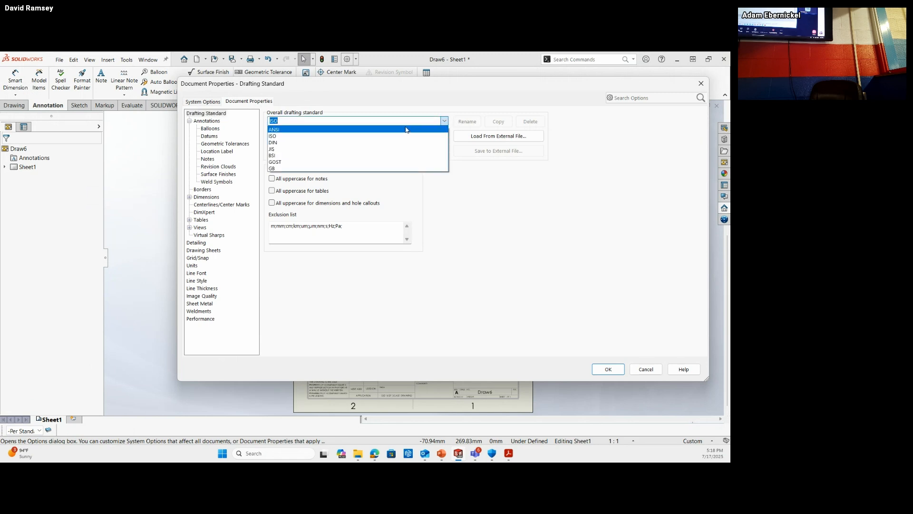
left_click(276, 129)
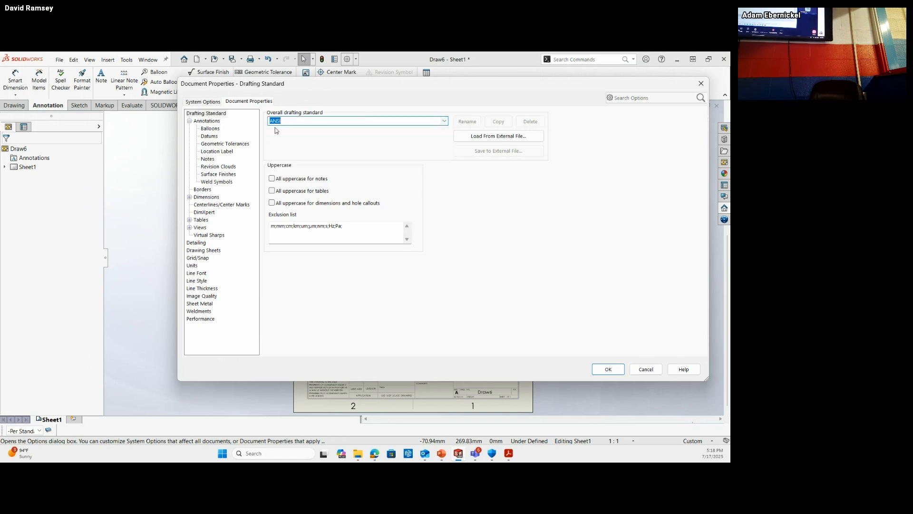
- Assign the Balloons layer as the default layer for balloon annotations in the document properties
left_click(209, 129)
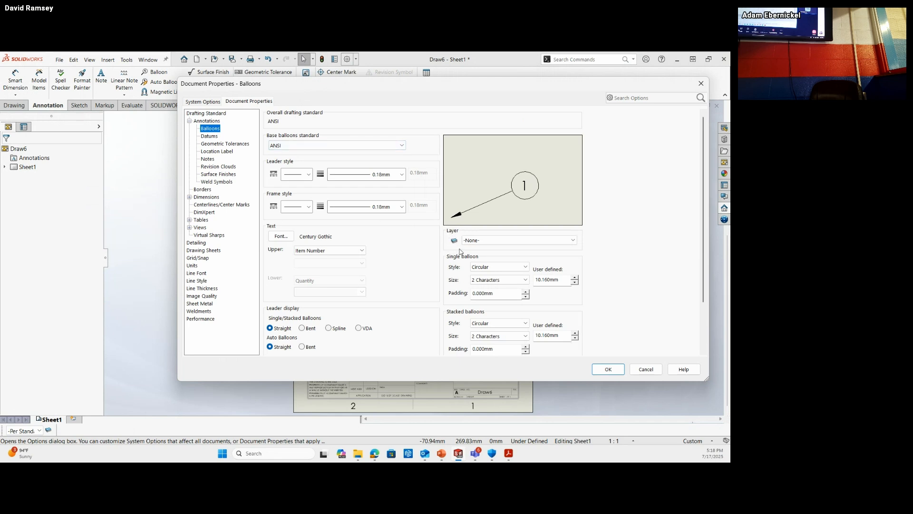
left_click(574, 242)
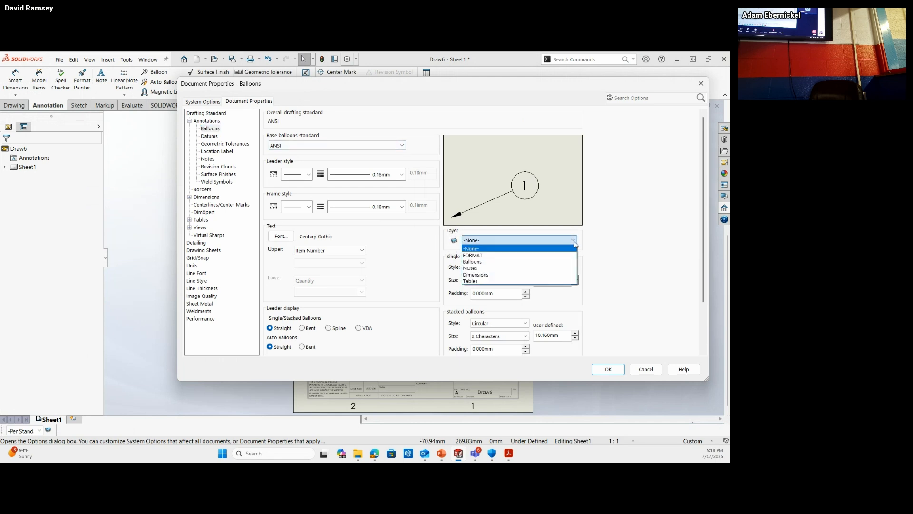
left_click(547, 251)
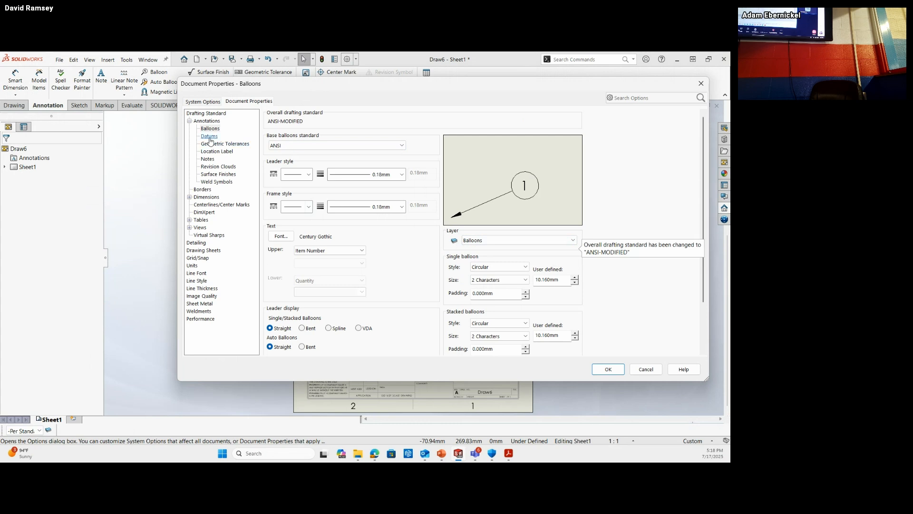
- Assign the NOtes layer as the default layer for note annotations and accept the document properties
left_click(210, 160)
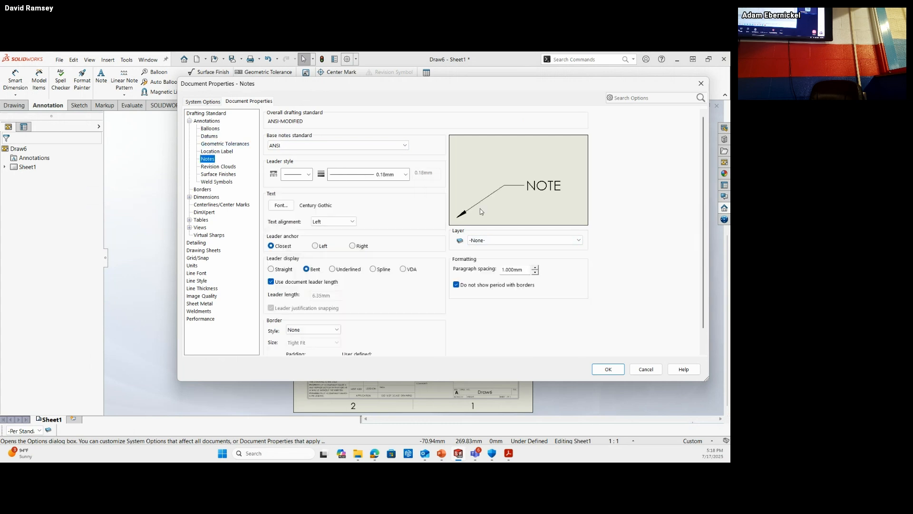
left_click(579, 241)
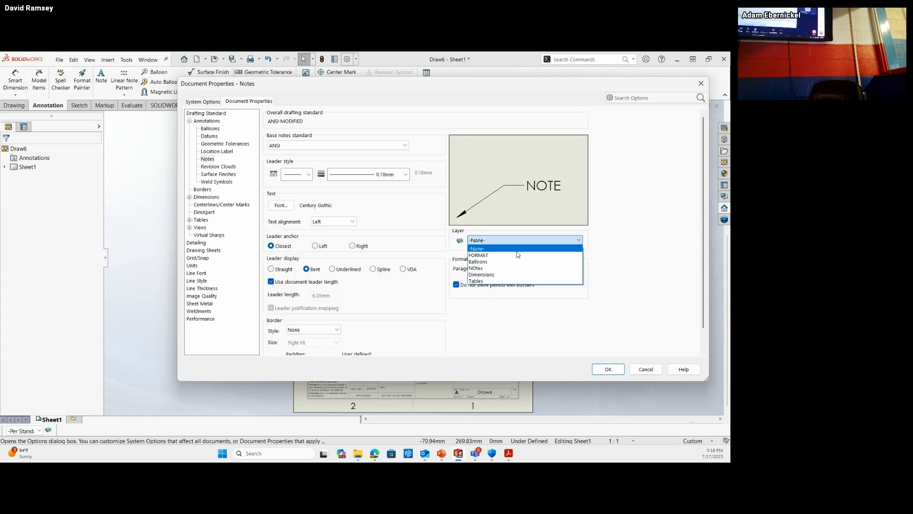
left_click(483, 269)
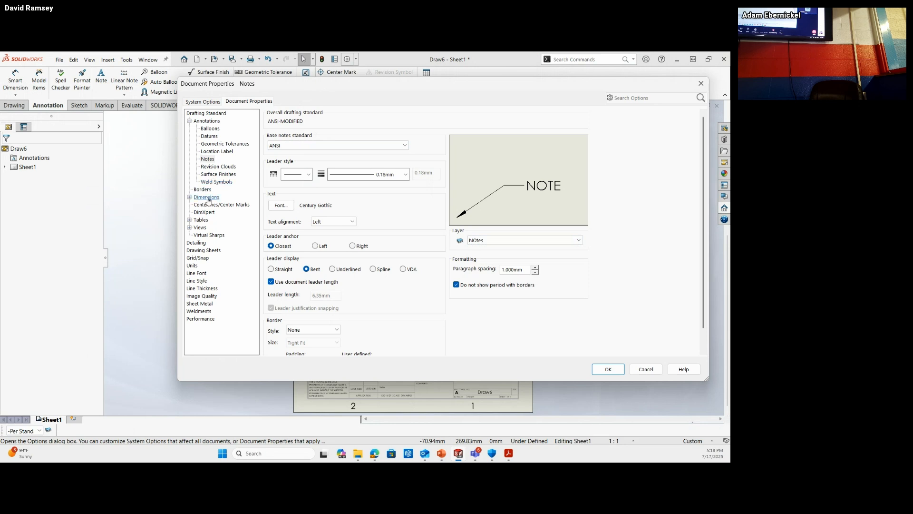
left_click(201, 220)
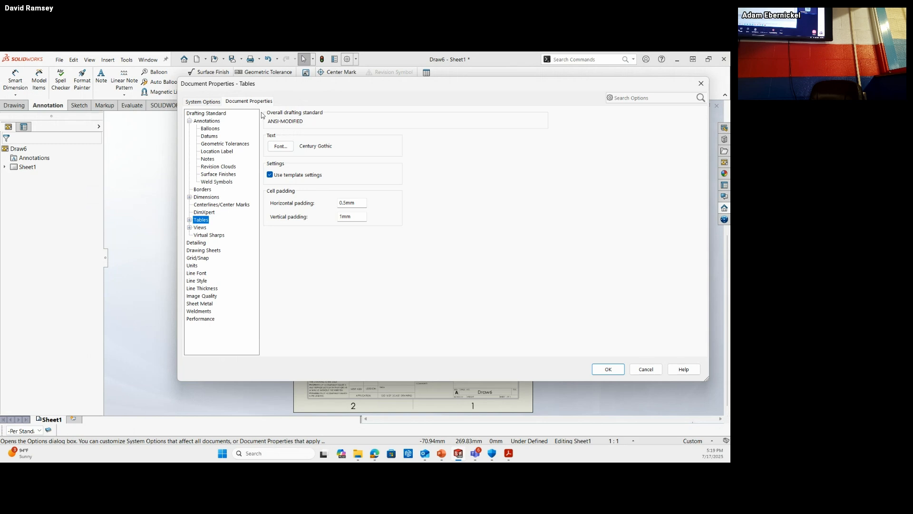
left_click(216, 183)
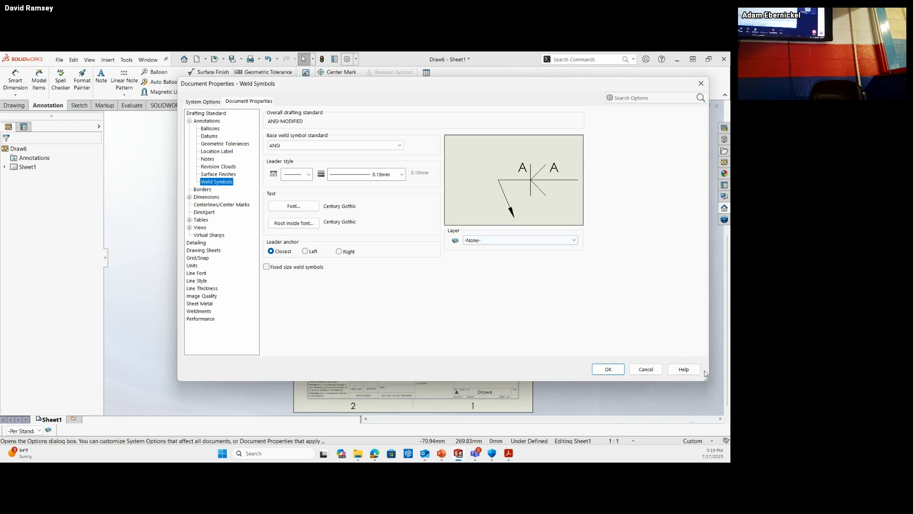
left_click(608, 370)
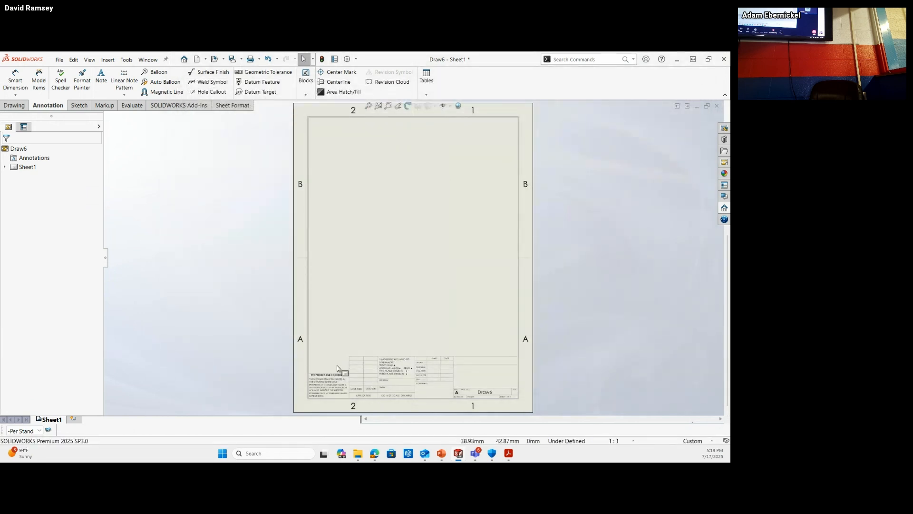
- Add a layer named Weld Symbols, accept the layer list, and set the current layer back to -Per Standard-
left_click(48, 430)
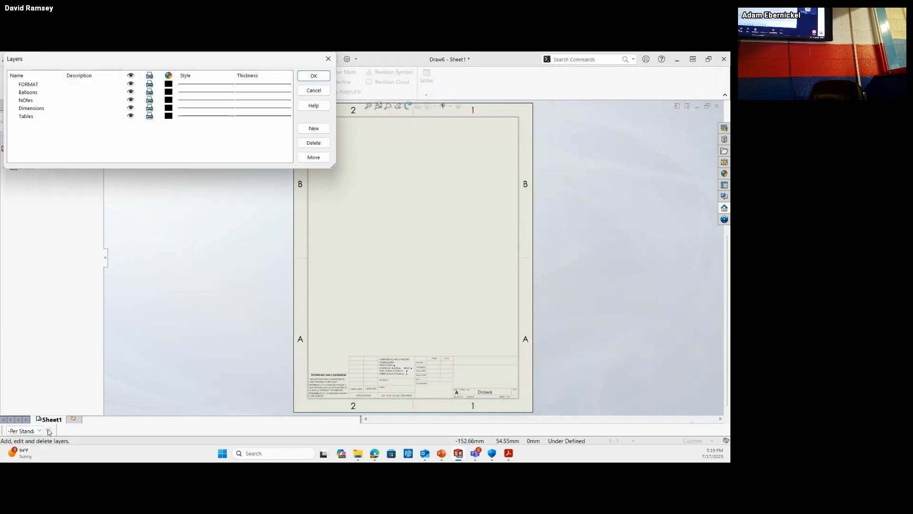
left_click(316, 133)
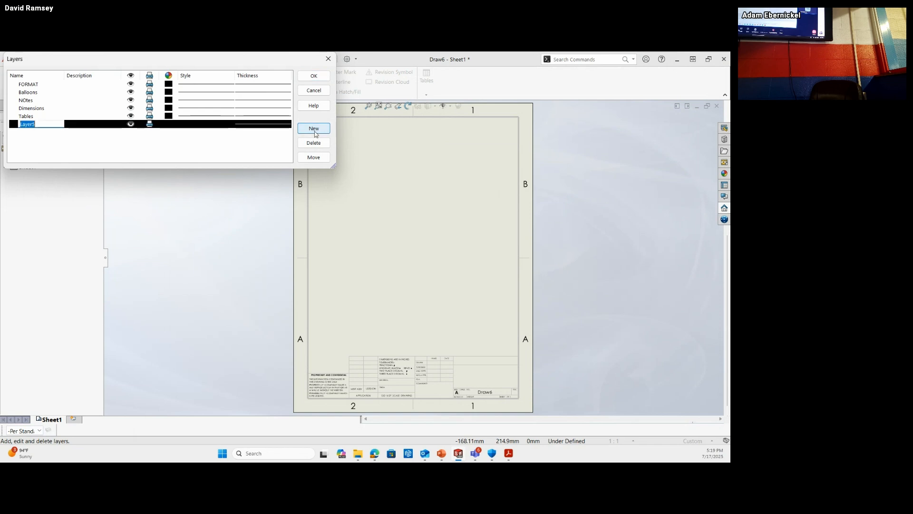
type("Weld Symbols")
left_click(314, 76)
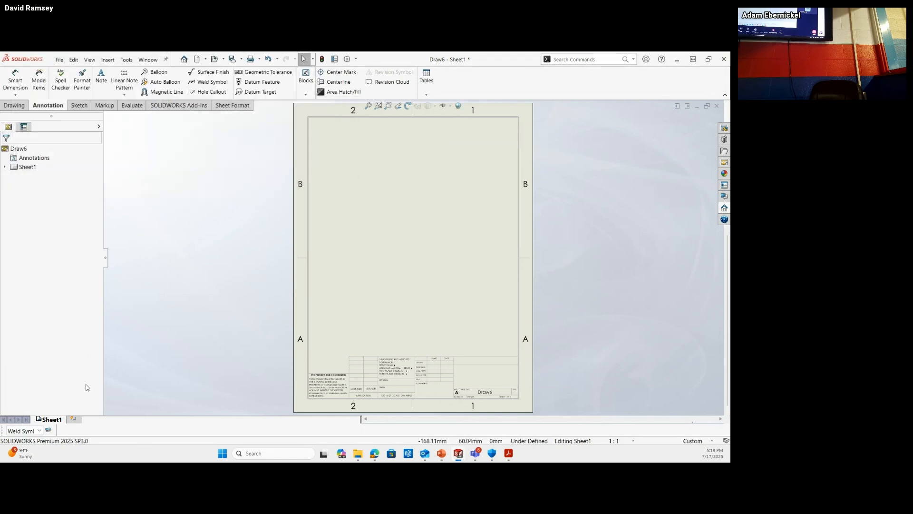
left_click(39, 431)
left_click(19, 370)
- Assign the Weld Symbols layer as the default layer for weld symbols in the document properties and accept the settings
left_click(347, 59)
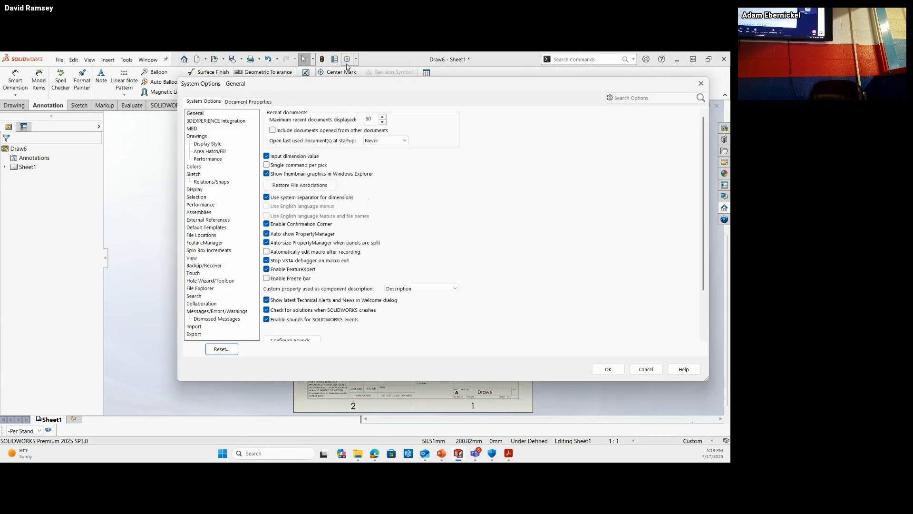
left_click(260, 104)
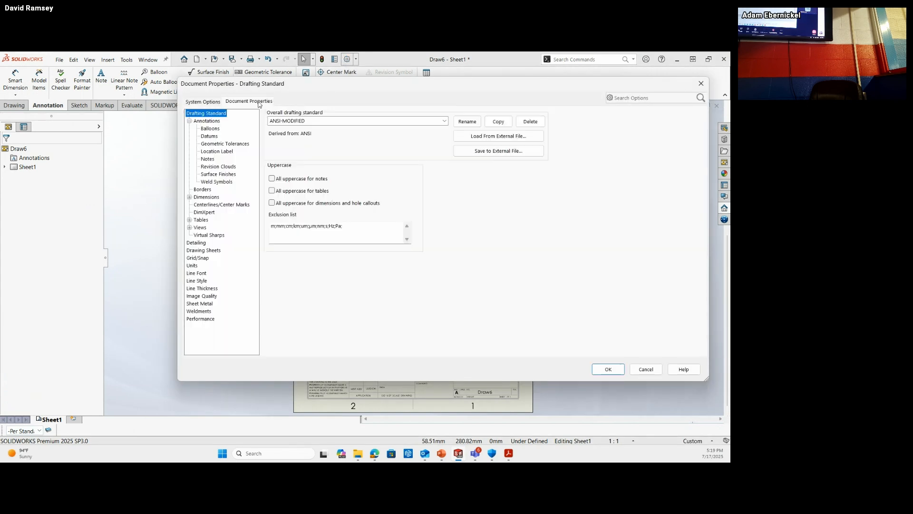
left_click(204, 183)
left_click(507, 240)
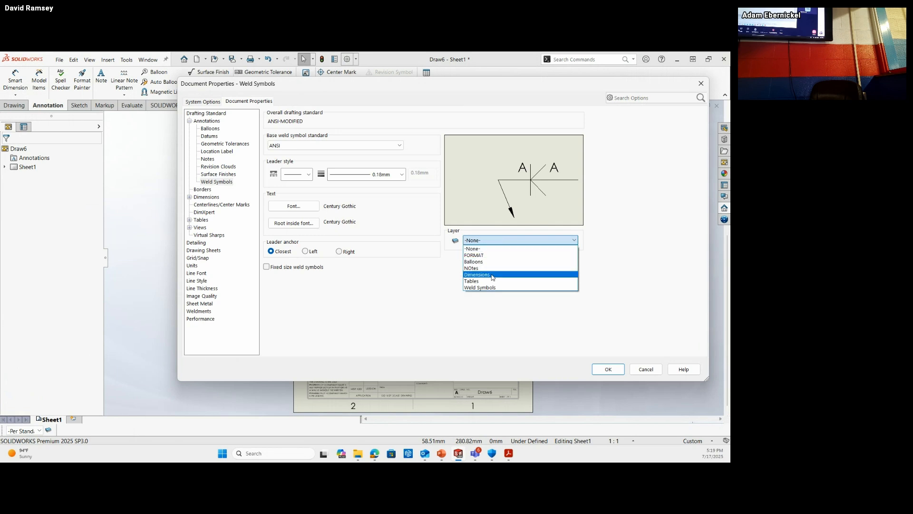
left_click(483, 288)
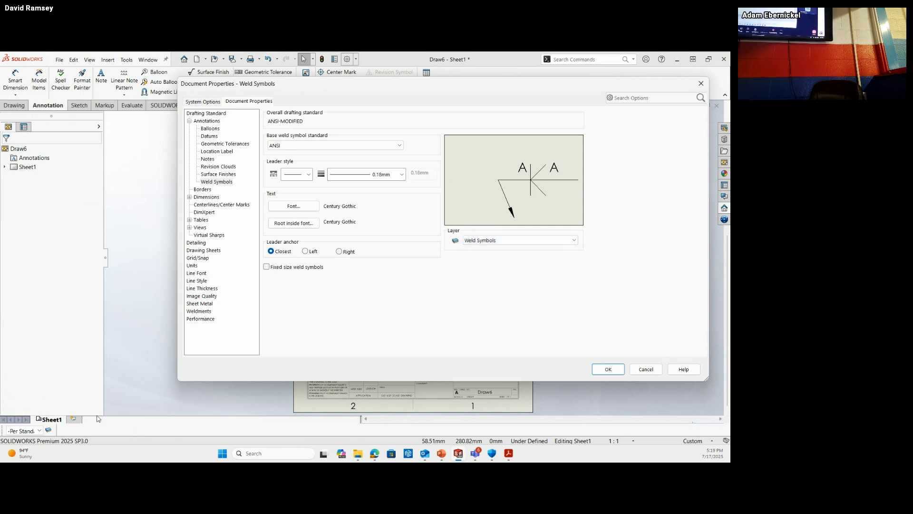
left_click(608, 369)
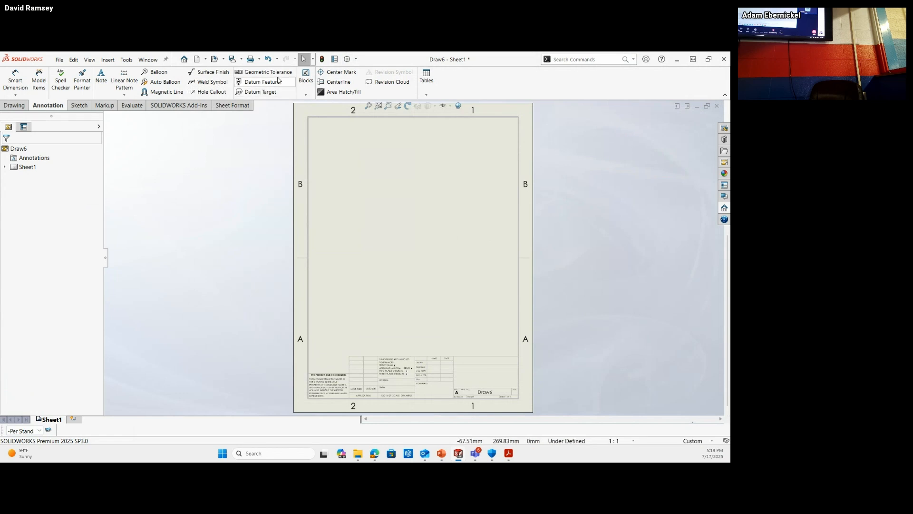
- Start saving the drawing under a new name with the file type set to Drawing Templates (*.drwdot)
left_click(241, 60)
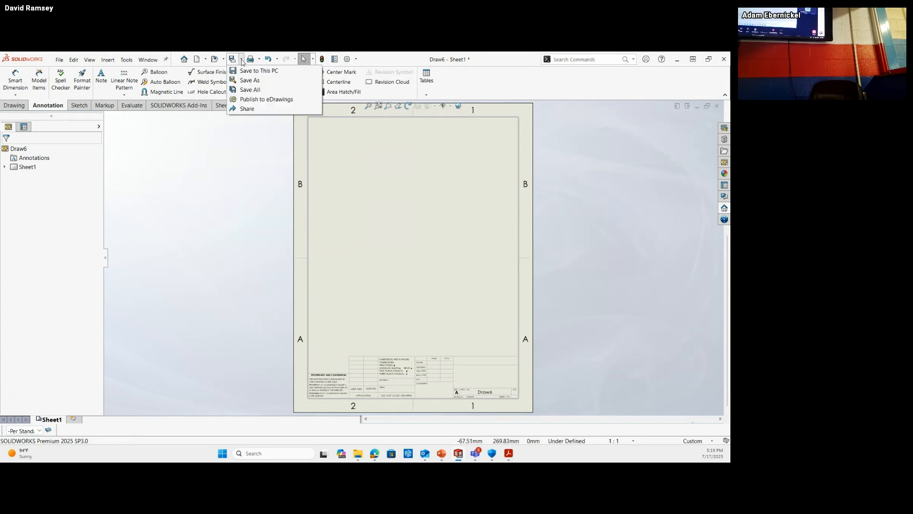
left_click(252, 81)
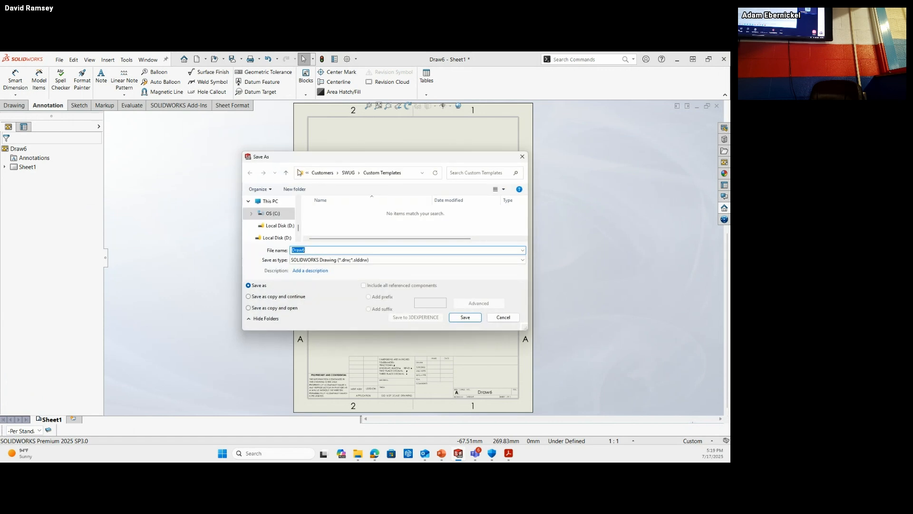
left_click(332, 260)
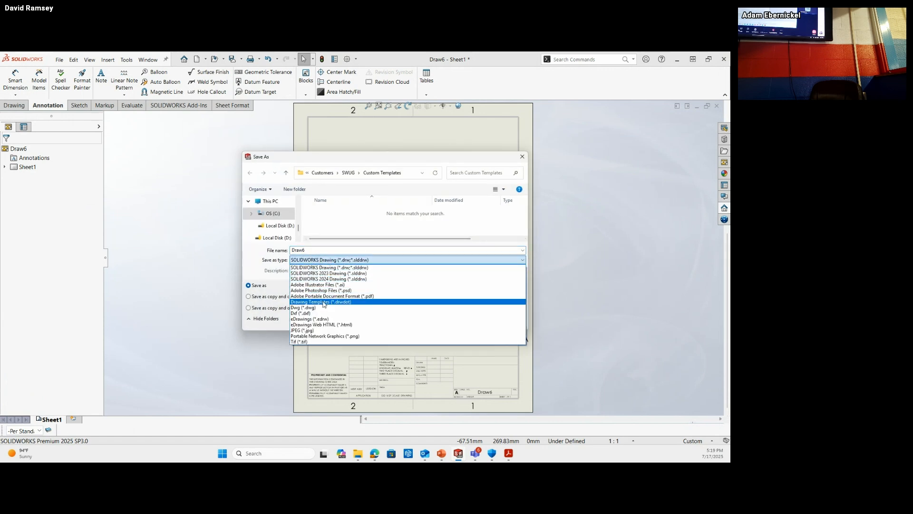
left_click(323, 302)
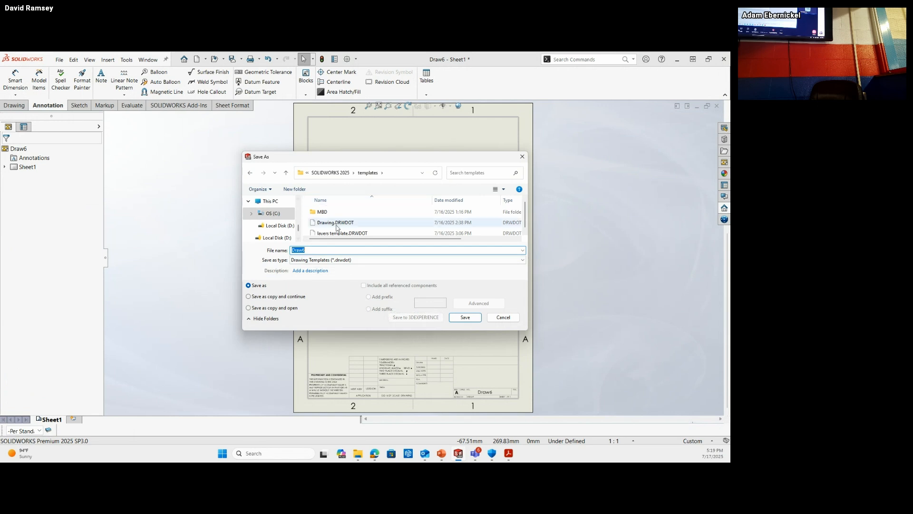
- Save the drawing template as Layers in the Customers\SWUG\Custom Templates folder on the C: drive
left_click(269, 214)
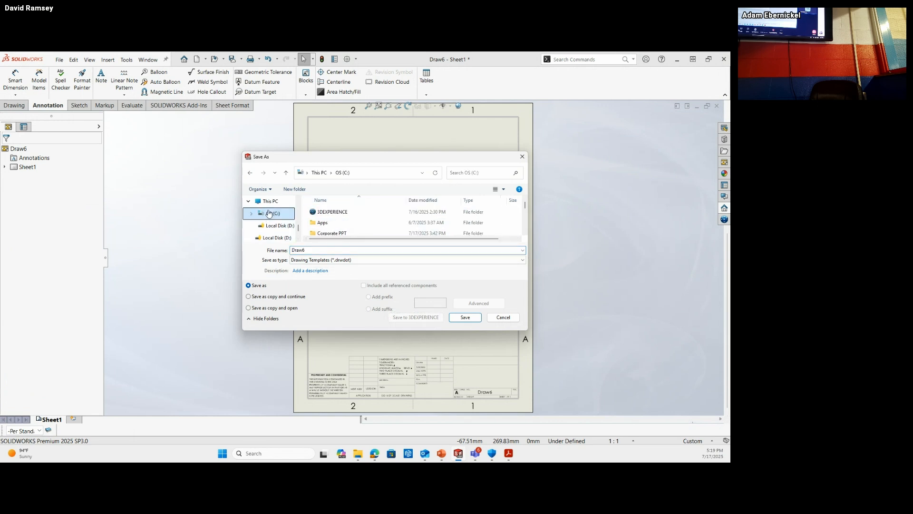
scroll(329, 224, "down", 1)
left_click(327, 221)
double_click(329, 231)
left_click(321, 213)
double_click(322, 212)
double_click(327, 224)
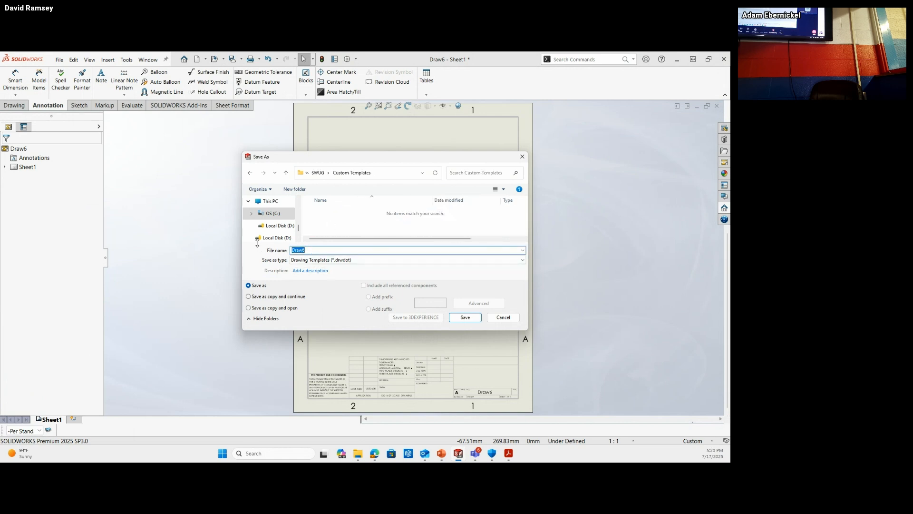
type("Layers")
left_click(463, 319)
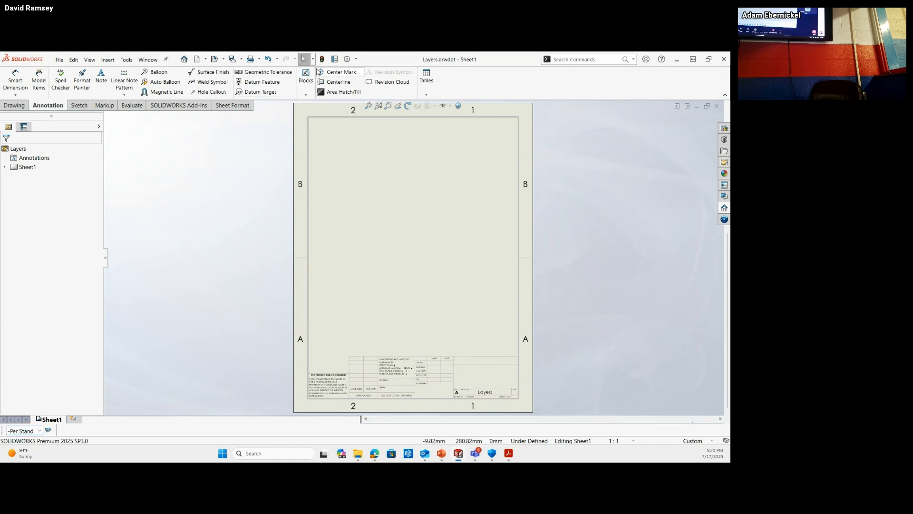
- Set the default drawing template in the system options to Layers from the Custom Templates folder and accept the options
left_click(348, 60)
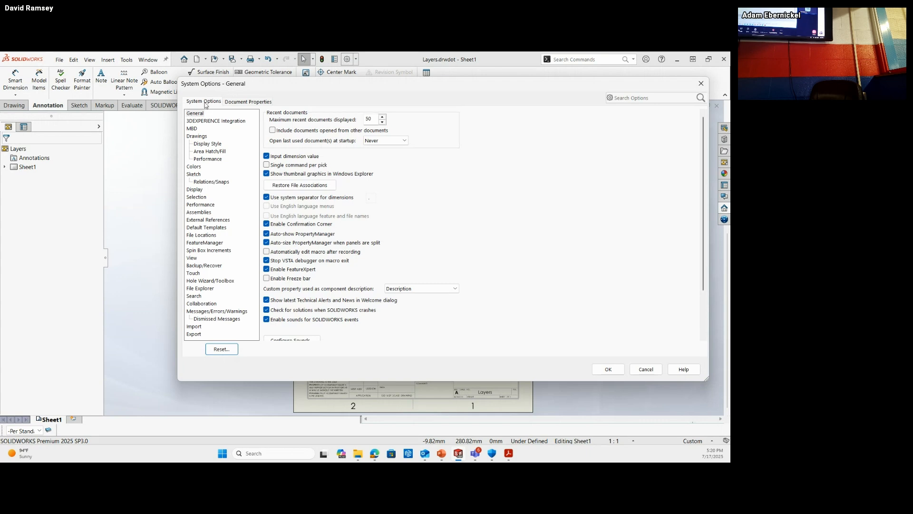
left_click(200, 235)
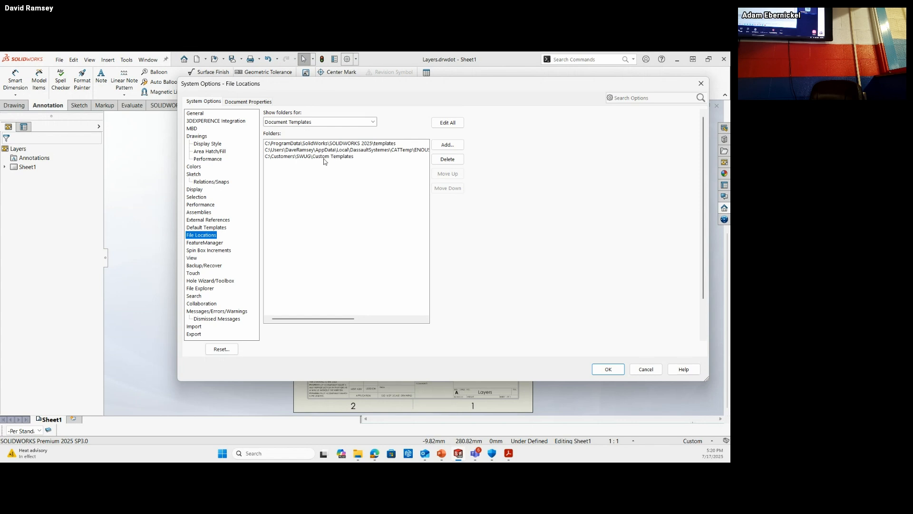
left_click(200, 229)
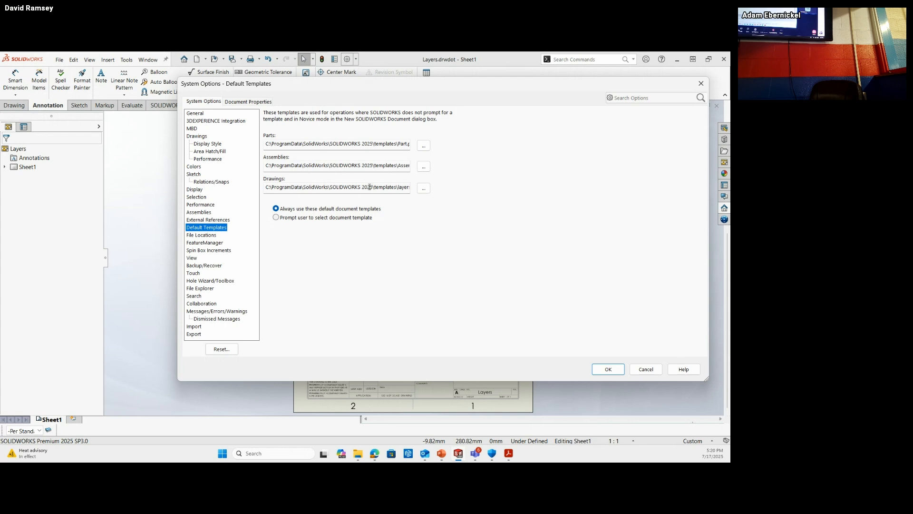
left_click(423, 188)
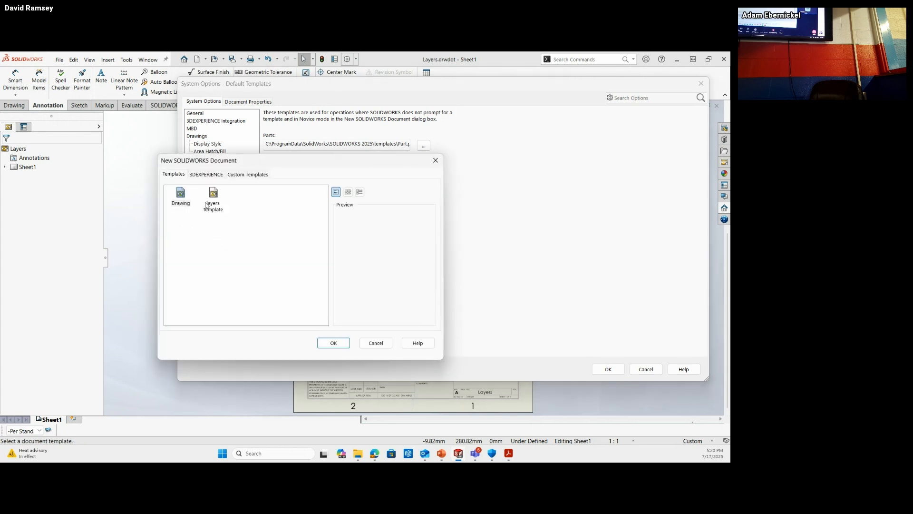
left_click(240, 176)
left_click(181, 194)
left_click(328, 343)
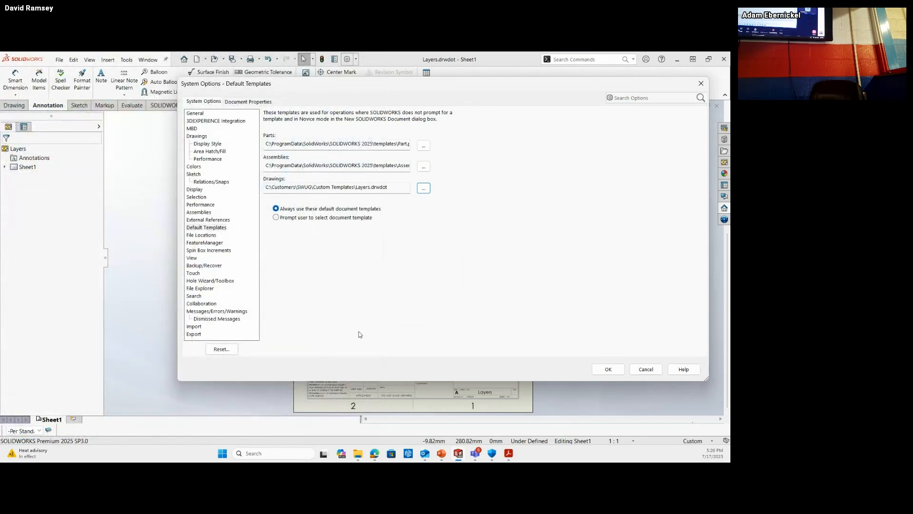
left_click(608, 370)
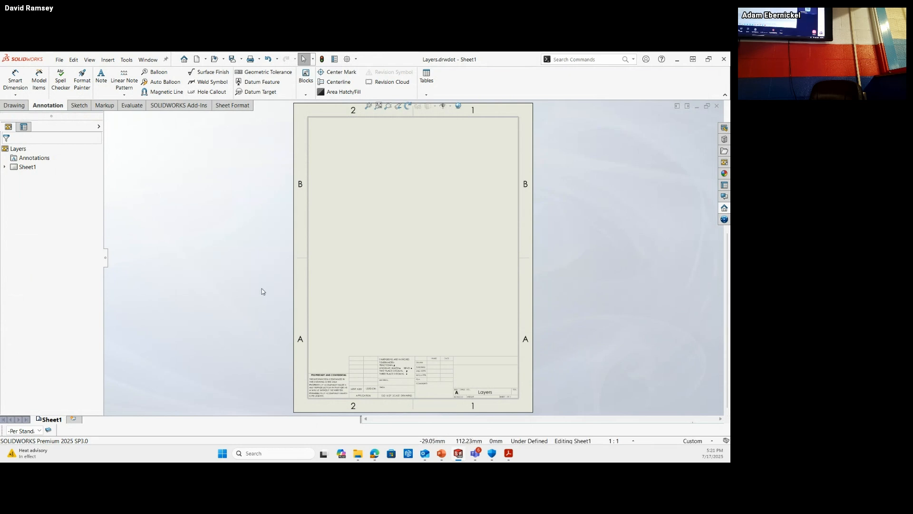
- Place three notes reading "NOte" in the upper half of the sheet and end the Note command
left_click(102, 79)
left_click(412, 163)
type("NOte")
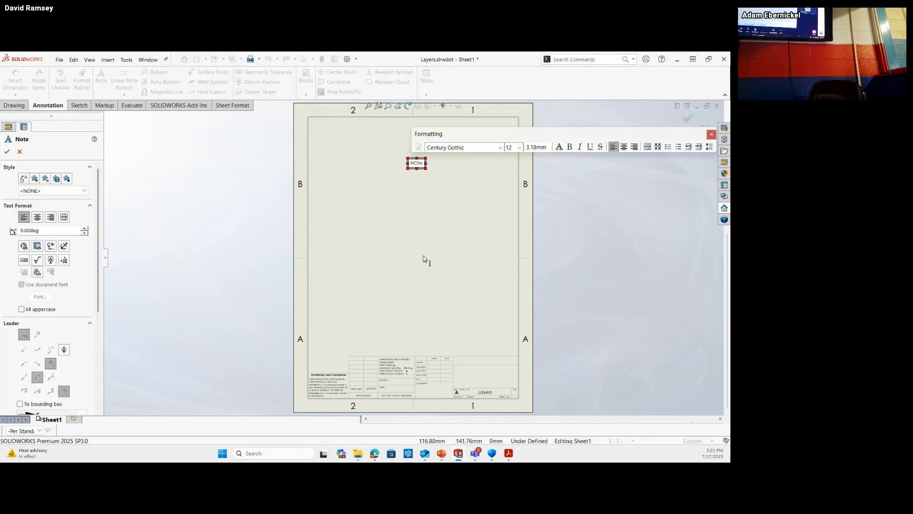
left_click(430, 250)
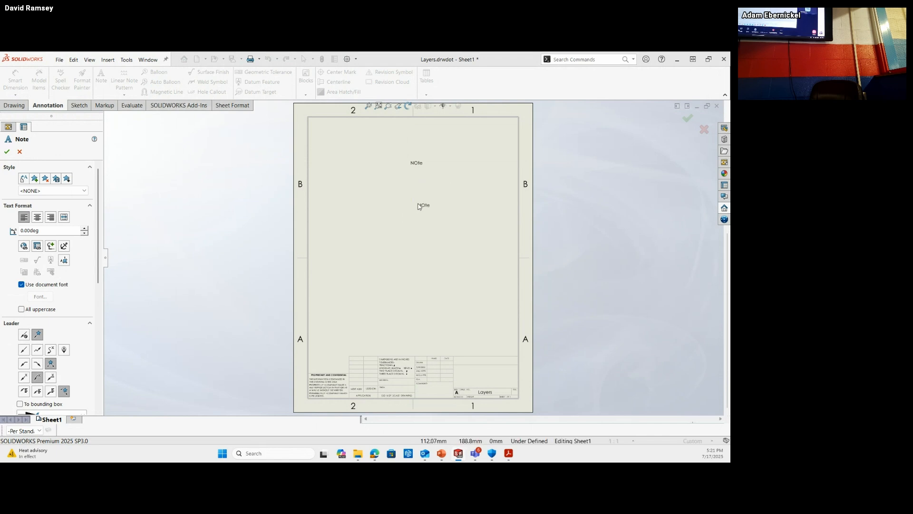
left_click(411, 181)
left_click(419, 229)
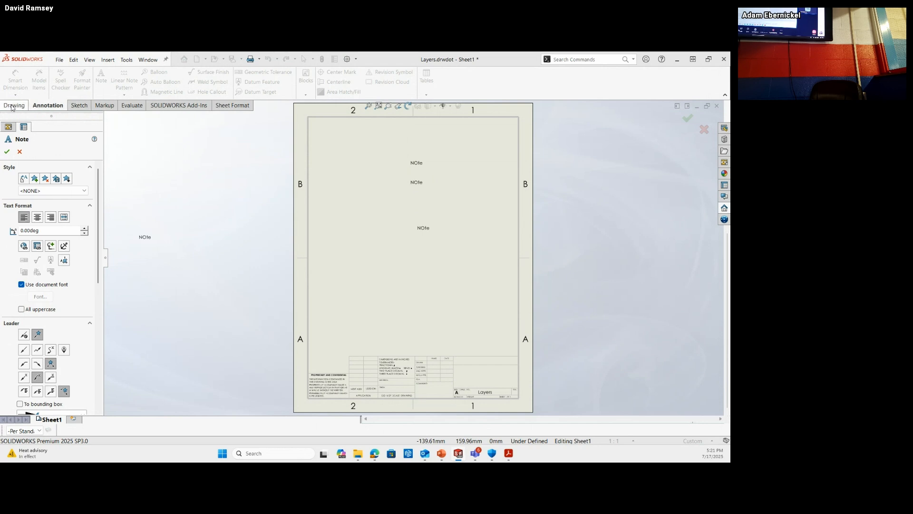
key("Escape")
- Insert a front model view of the Idler Arm part on the sheet, below and to the left of the notes
left_click(10, 80)
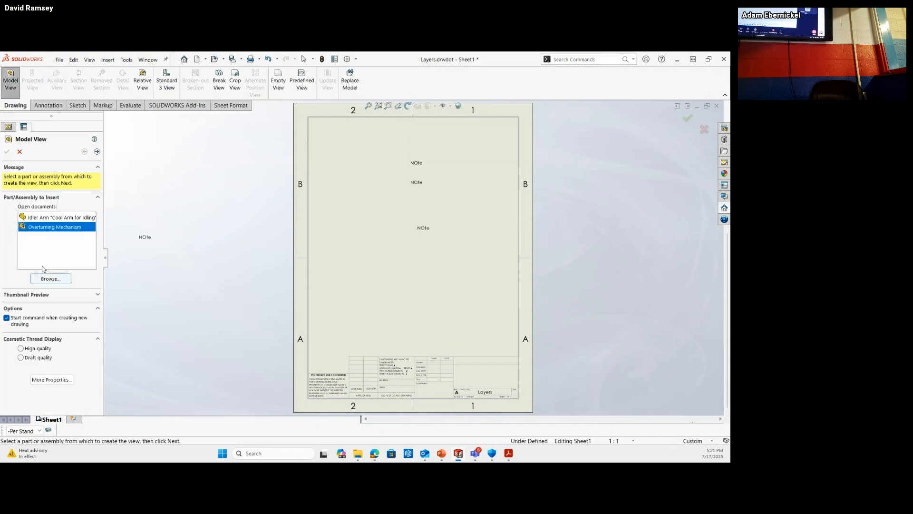
left_click(47, 216)
left_click(97, 151)
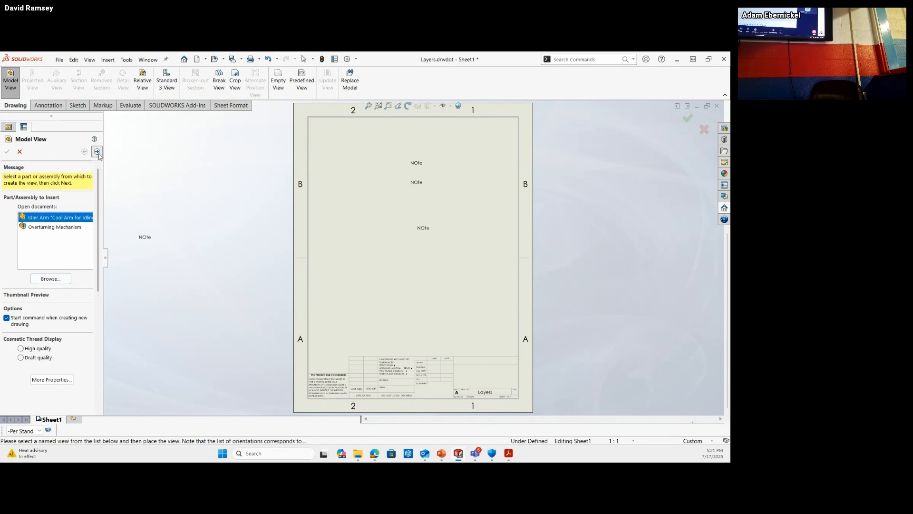
left_click(48, 301)
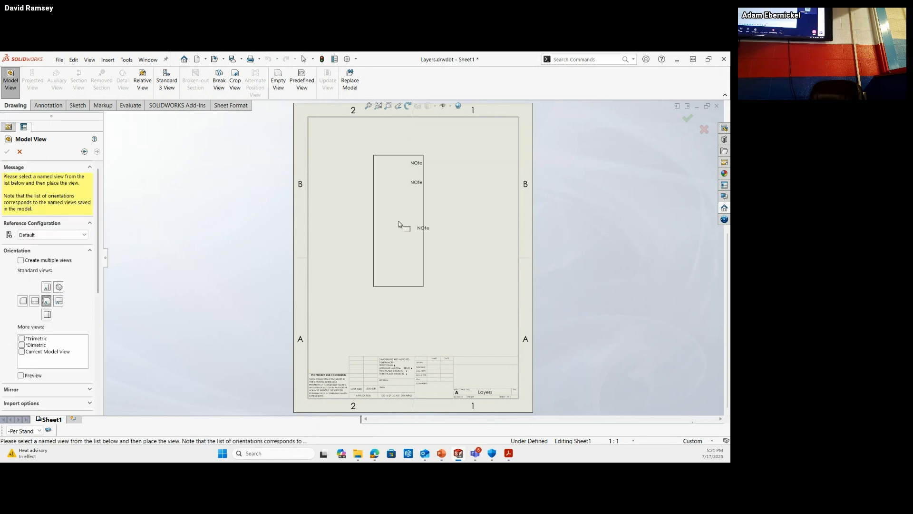
left_click(358, 271)
key("Escape")
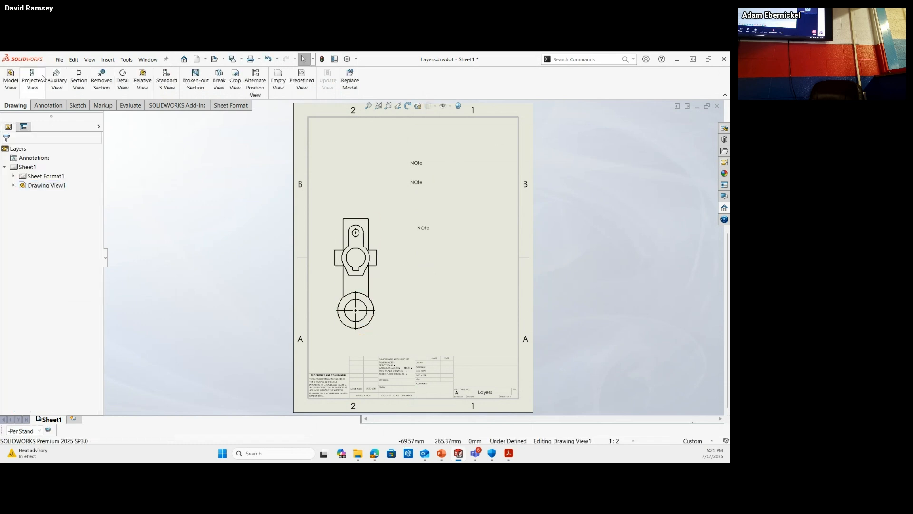
left_click(42, 106)
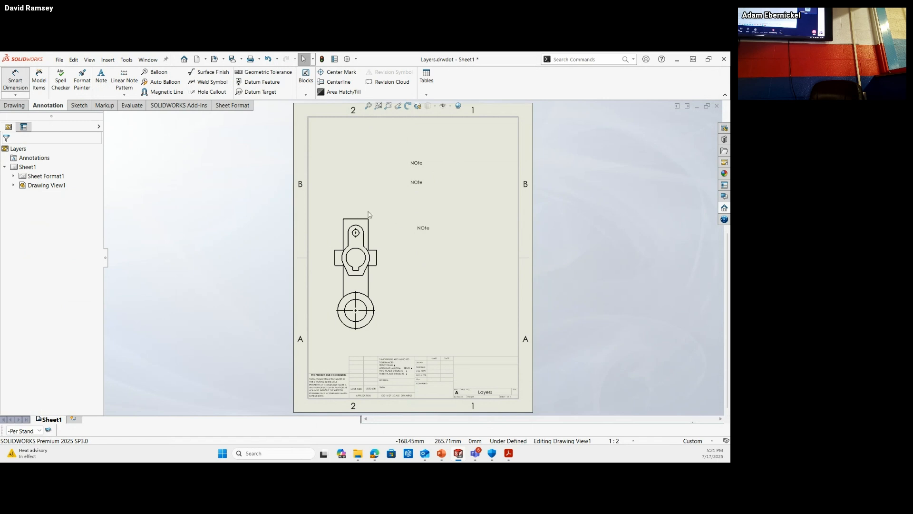
- Dimension the Idler Arm view from its upper edge to the lower hole's centre, along the upper side edge, and across the right lug
left_click(356, 314)
left_click(410, 305)
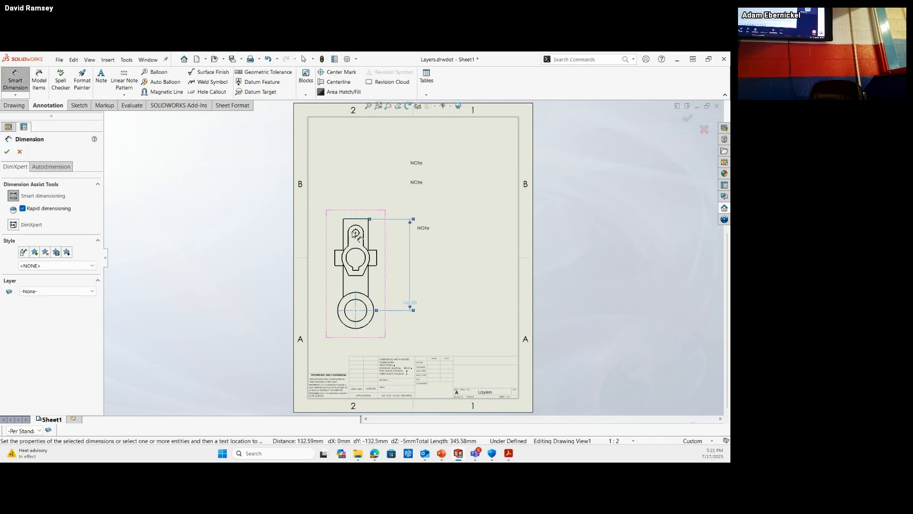
left_click(345, 233)
left_click(346, 233)
left_click(373, 265)
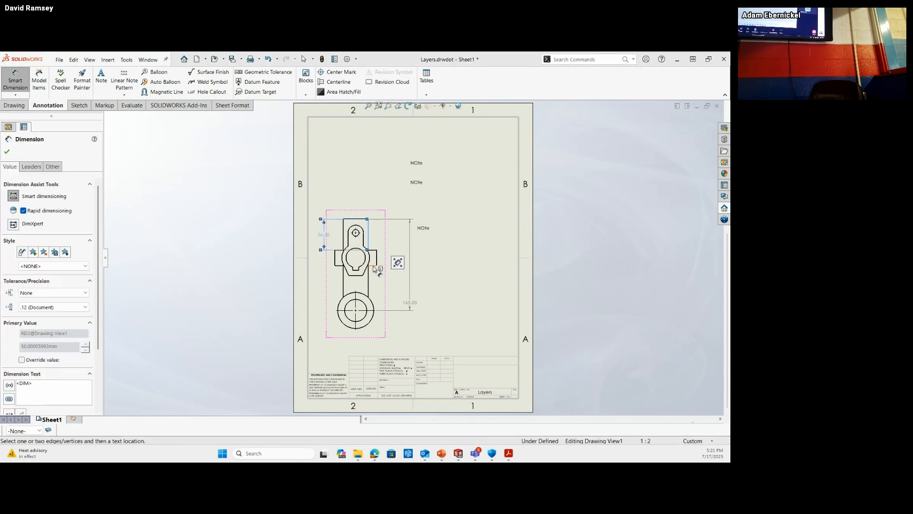
left_click(366, 174)
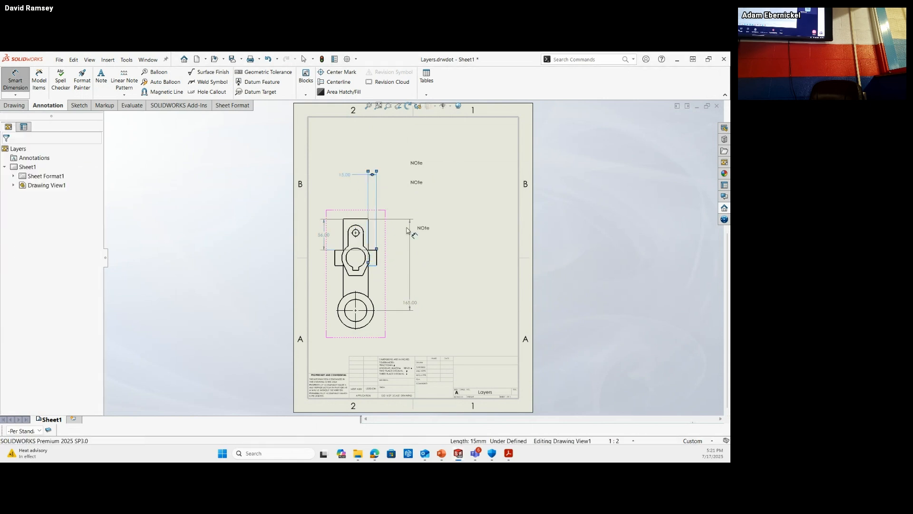
key("Escape")
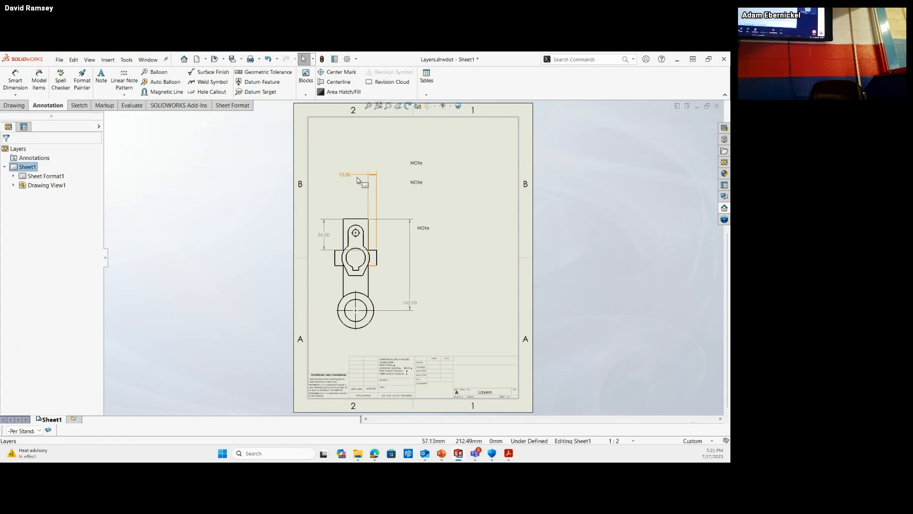
- Insert model item dimensions into the Idler Arm view, using Selected feature as the source and importing into all views
left_click(14, 106)
left_click(47, 105)
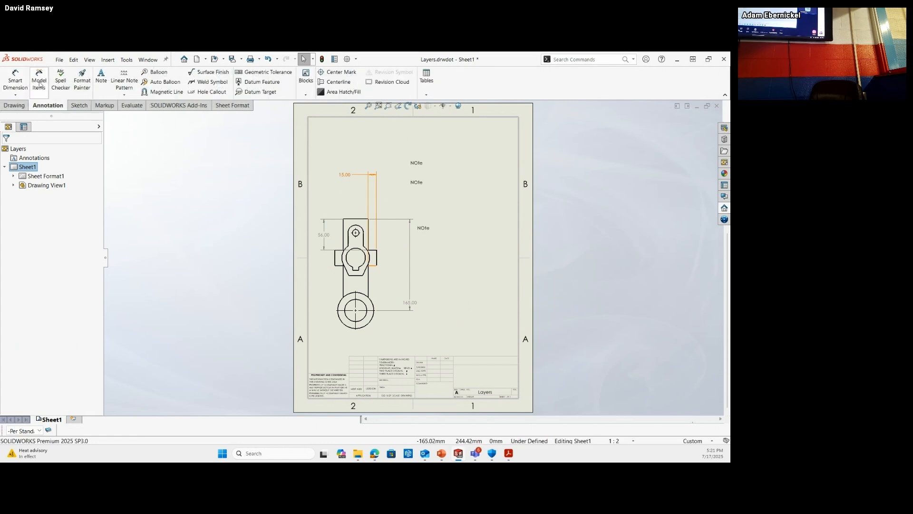
left_click(41, 88)
left_click(53, 245)
left_click(45, 258)
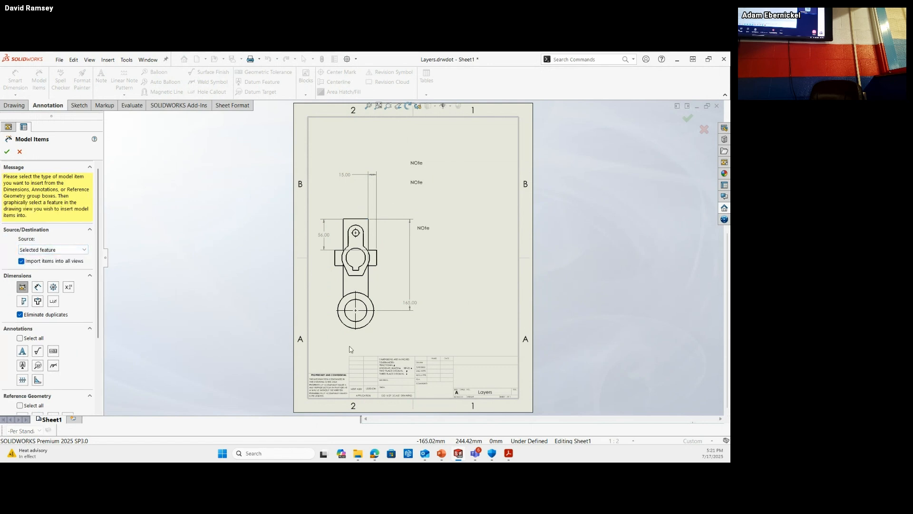
left_click(345, 324)
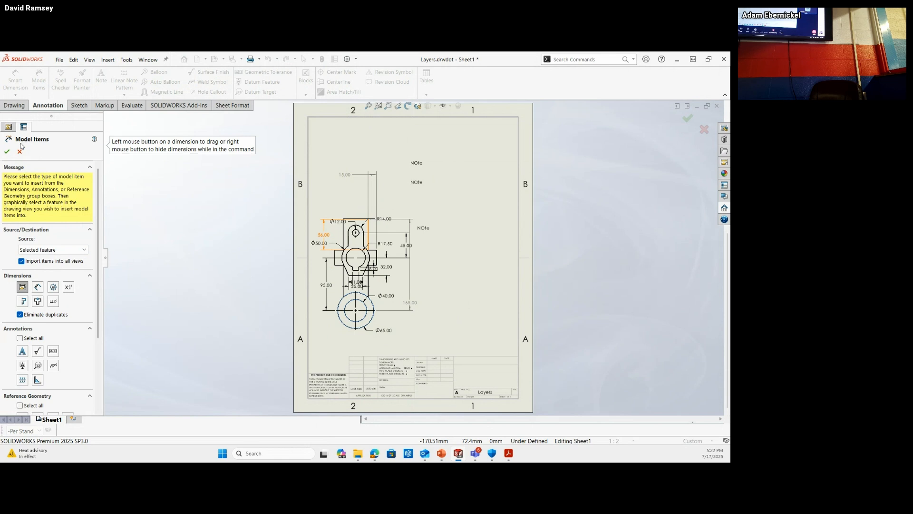
- Select the dimensions around the view, set the Model Items layer to Dimensions, and accept the insertion
left_click_drag(98, 240, 98, 329)
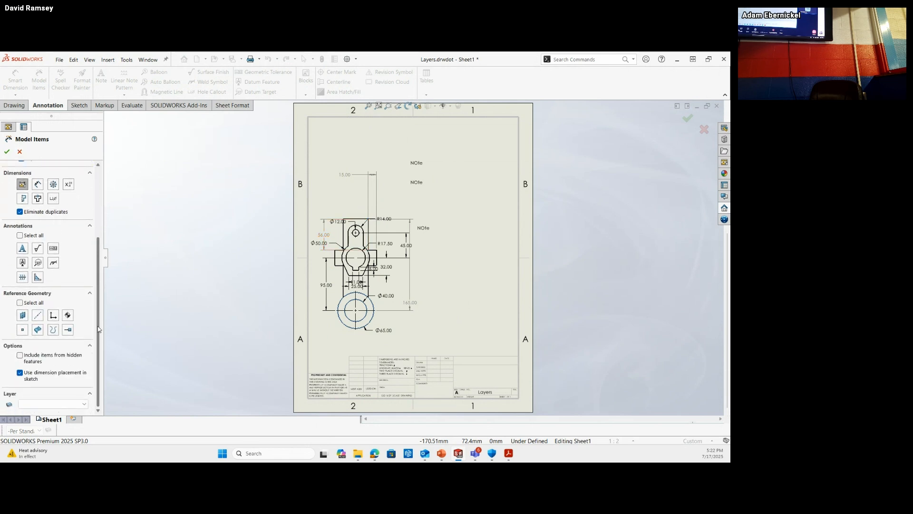
mouse_move(311, 162)
left_mouse_down()
mouse_move(321, 234)
mouse_move(427, 352)
mouse_move(419, 339)
left_mouse_up()
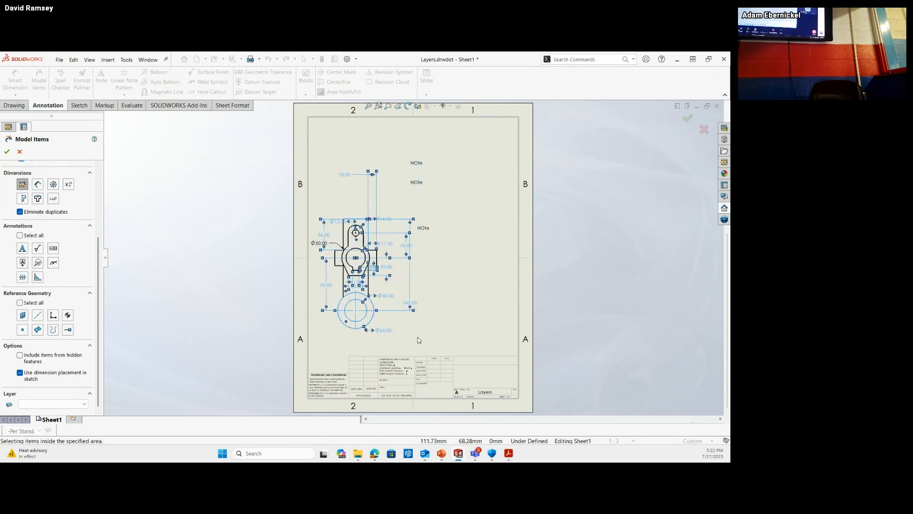
left_click(86, 405)
left_click(43, 438)
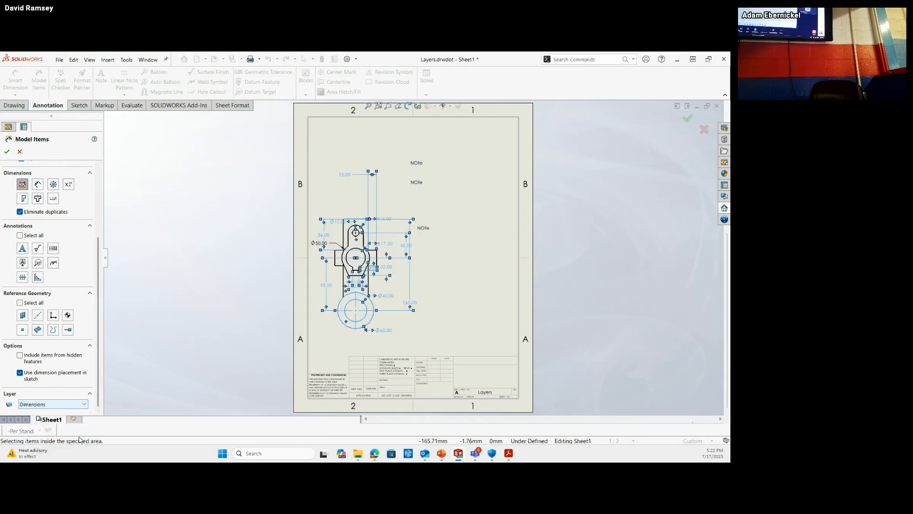
left_click(7, 151)
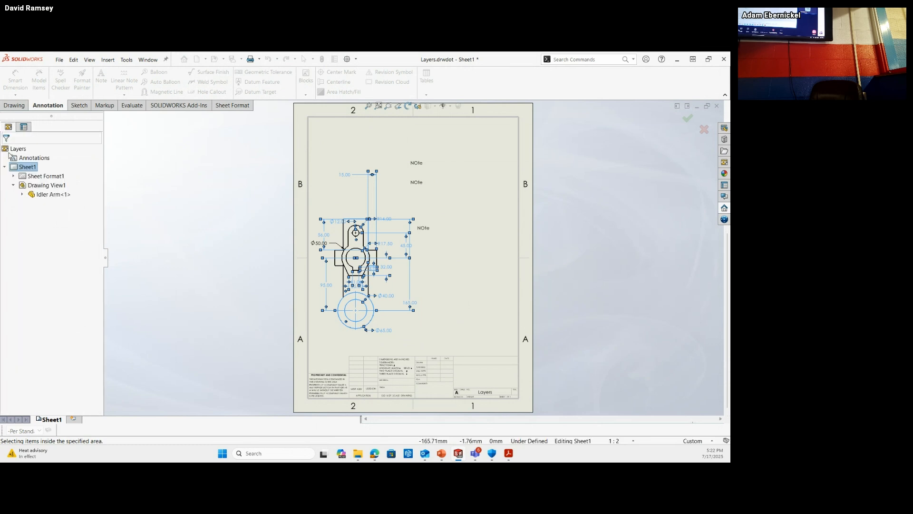
left_click(438, 272)
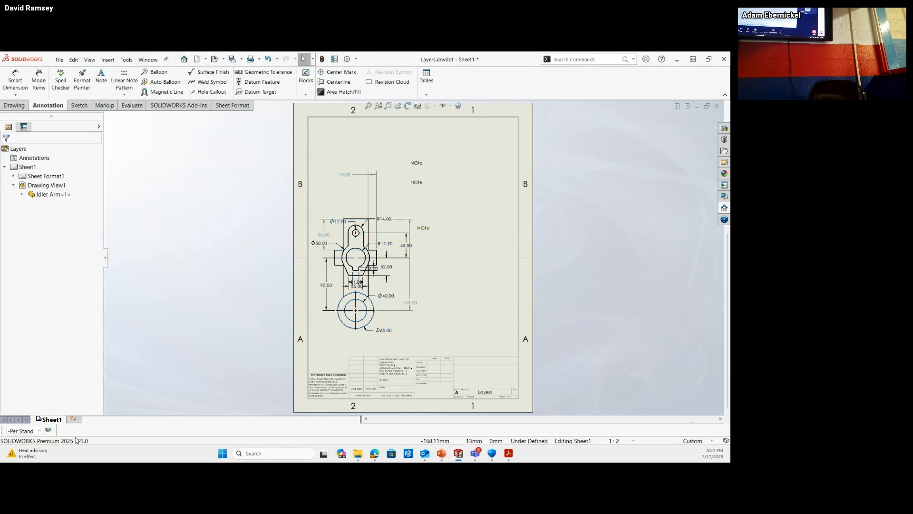
- Hide the NOtes and Dimensions layers in the layer properties
left_click(48, 430)
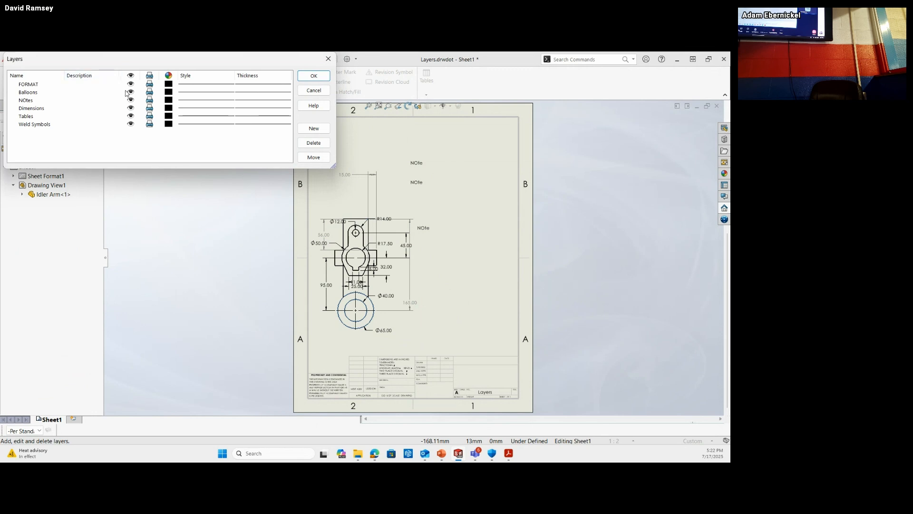
left_click(131, 101)
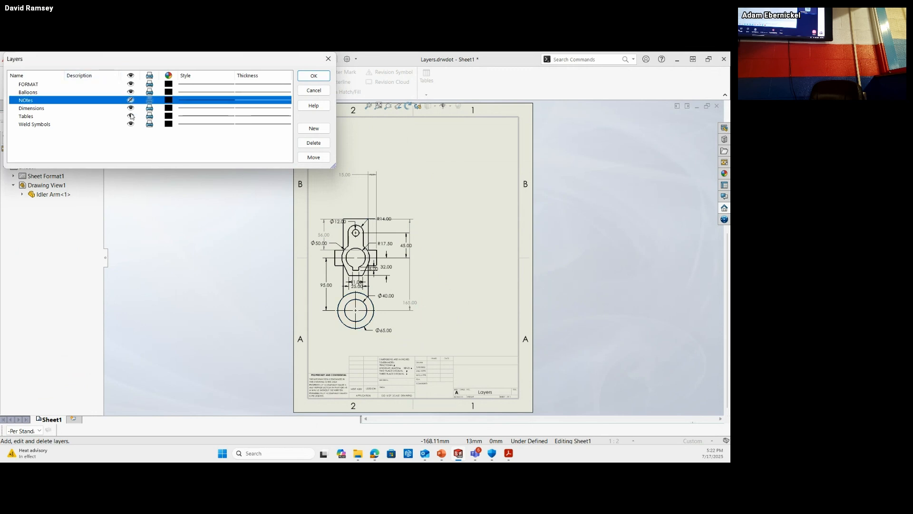
left_click(131, 108)
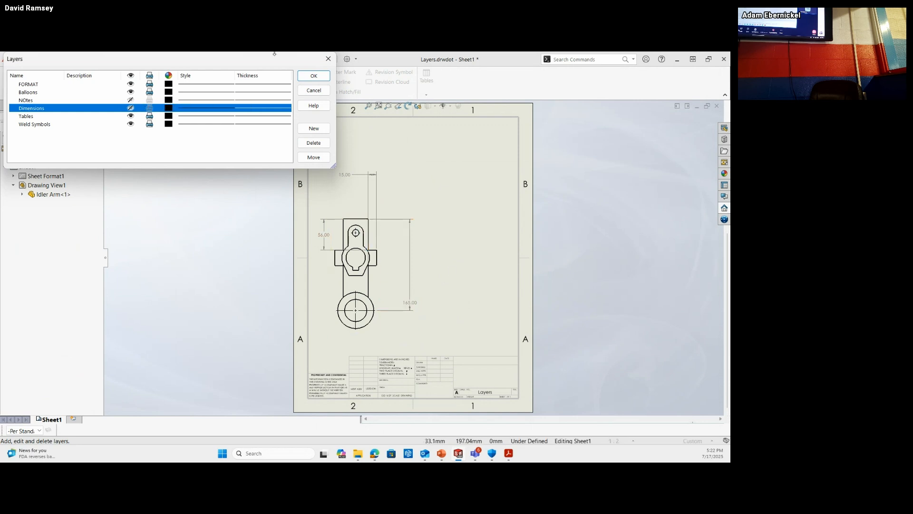
left_click(314, 77)
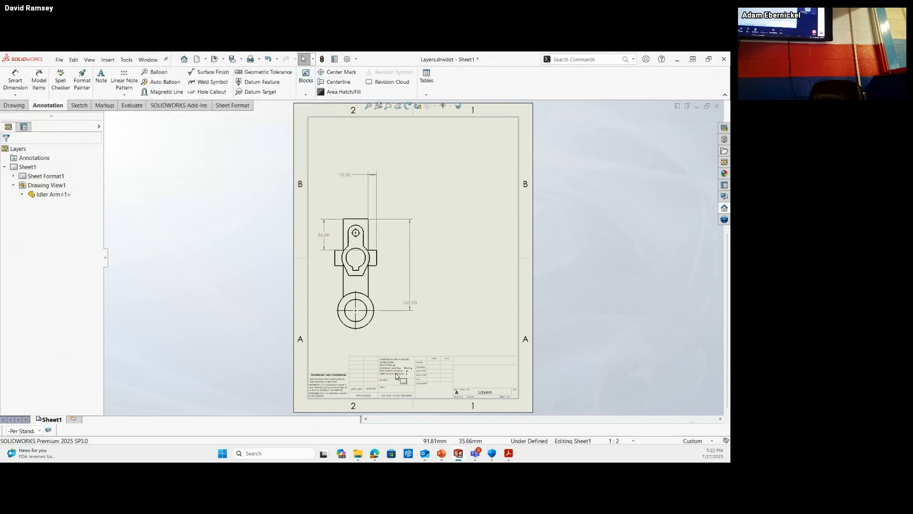
left_click(411, 307)
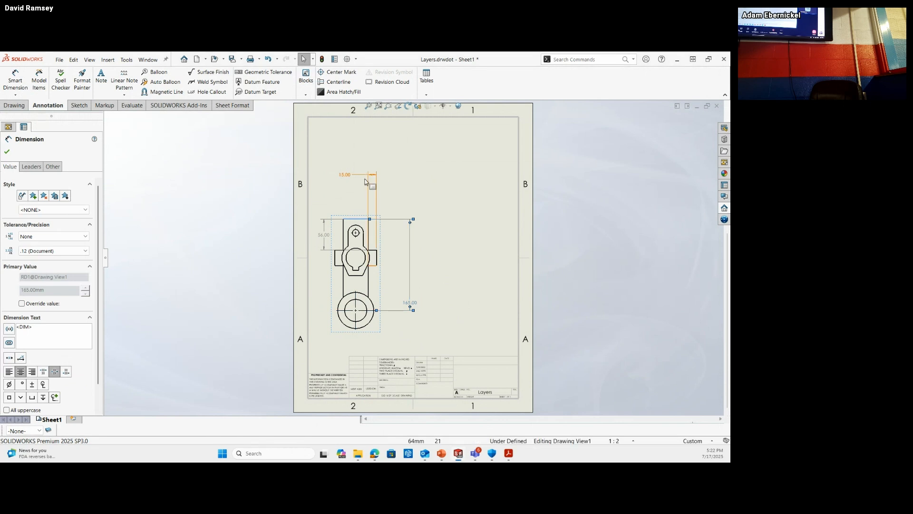
left_click(326, 235, "ctrl")
left_click(506, 316)
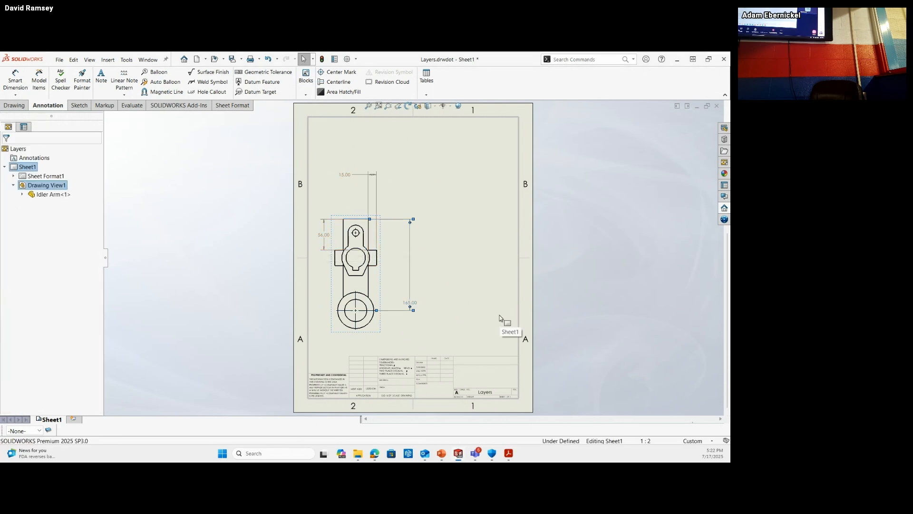
- Assign the three manually placed dimensions still visible around the view to the Dimensions layer
left_click(411, 307)
left_click(324, 237, "ctrl")
left_click(373, 175, "ctrl")
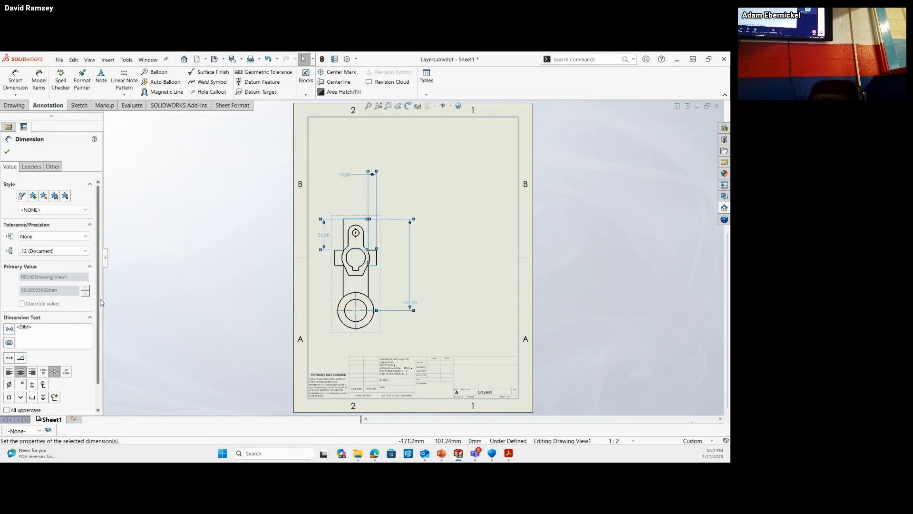
scroll(100, 314, "down", 1)
scroll(97, 374, "down", 1)
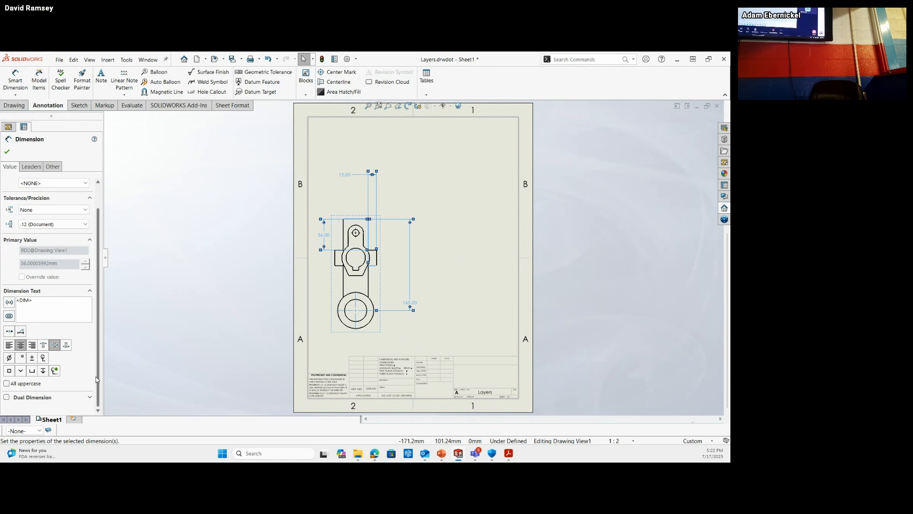
left_click(32, 167)
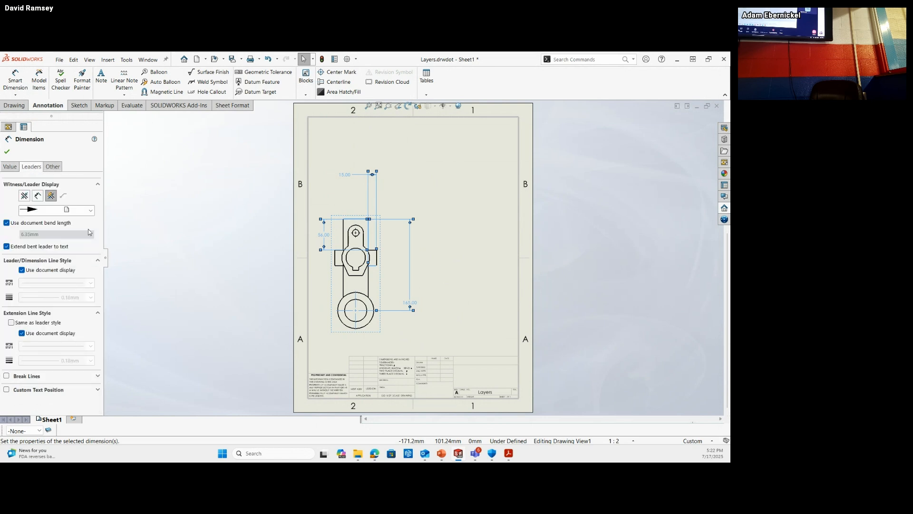
left_click(52, 167)
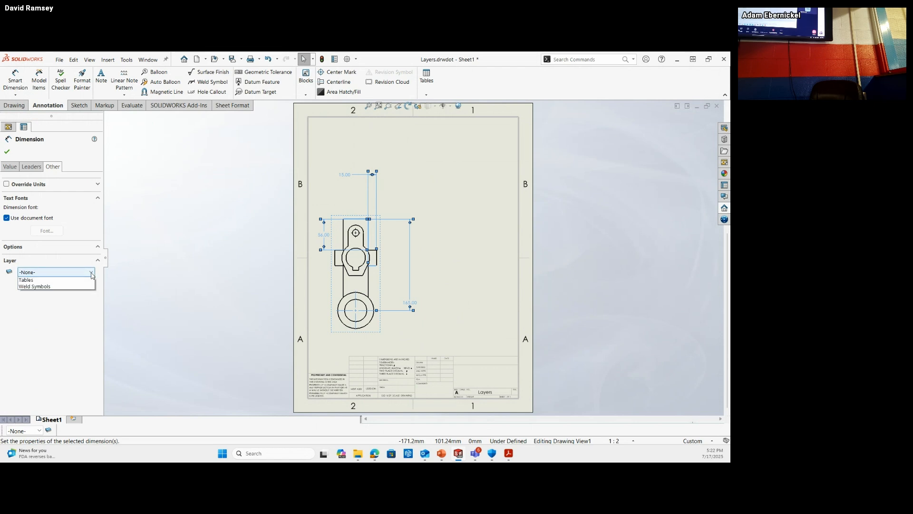
left_click(55, 272)
left_click(64, 307)
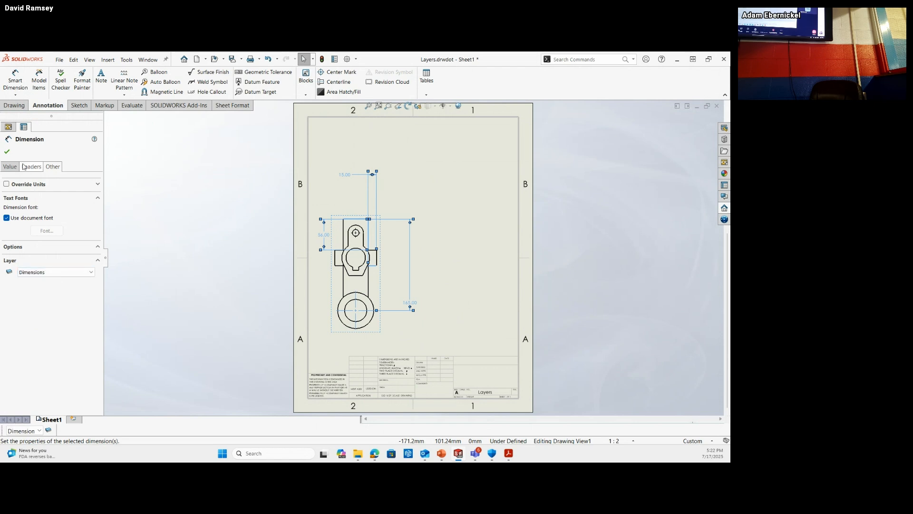
left_click(7, 153)
left_click(424, 298)
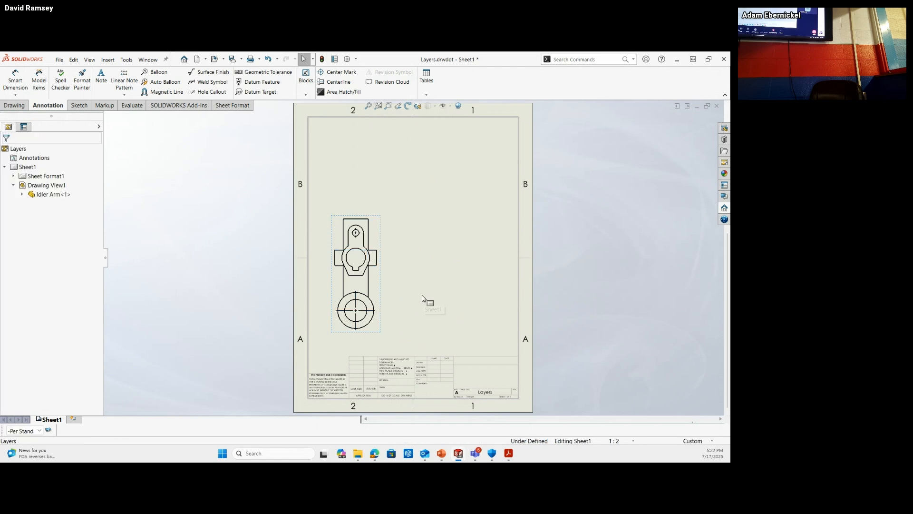
- Show the Dimensions and NOtes layers again in the layer properties
left_click(48, 431)
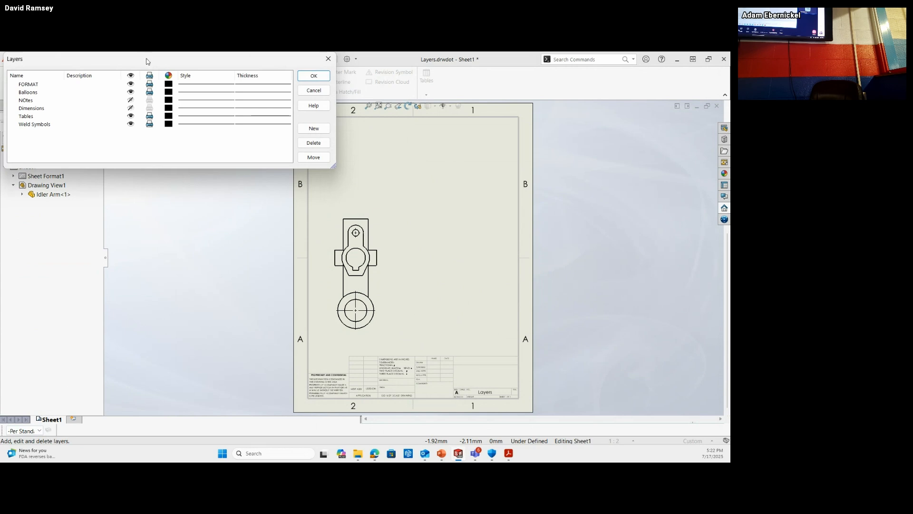
left_click(131, 109)
left_click(130, 100)
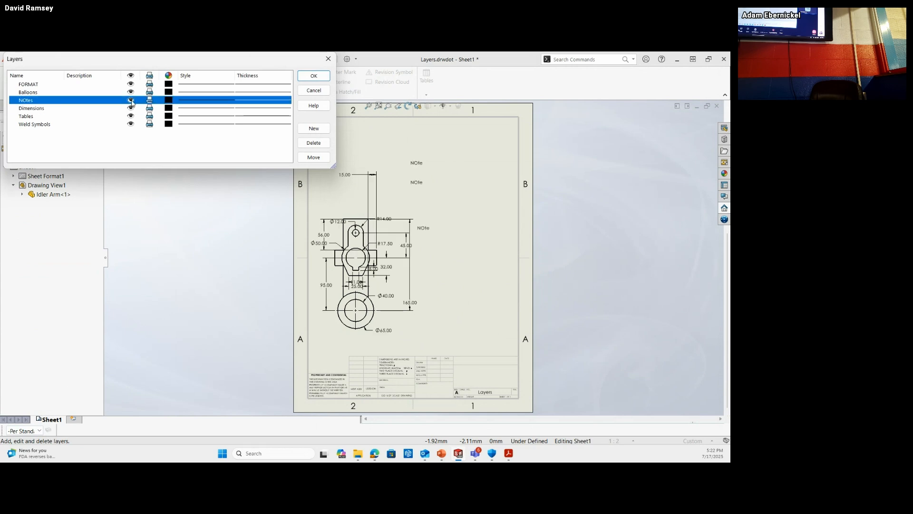
left_click(313, 76)
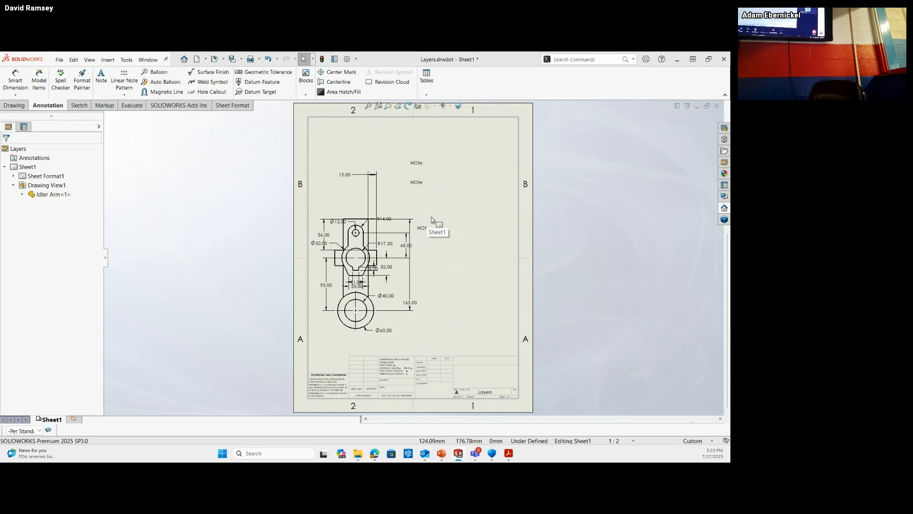
- Switch to the PowerPoint slide show and advance to the Build a Note Repository slide
key("alt+Tab")
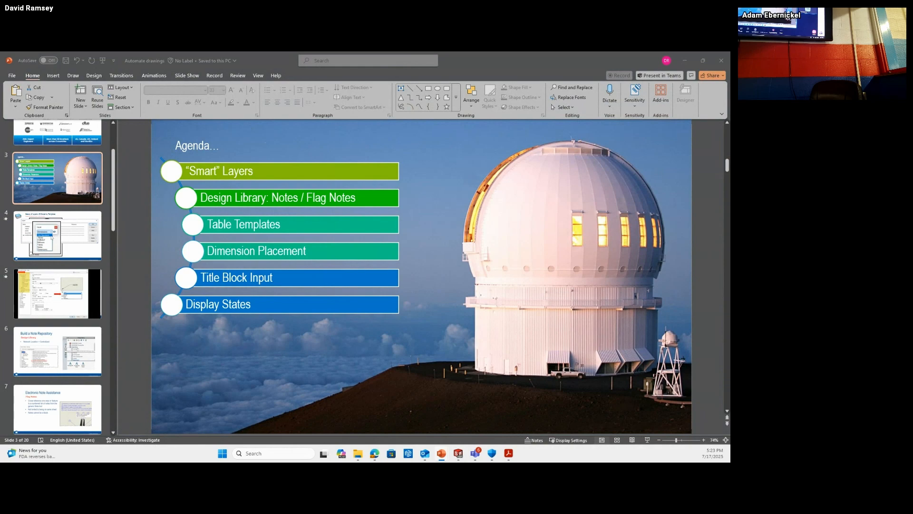
key("alt+Tab")
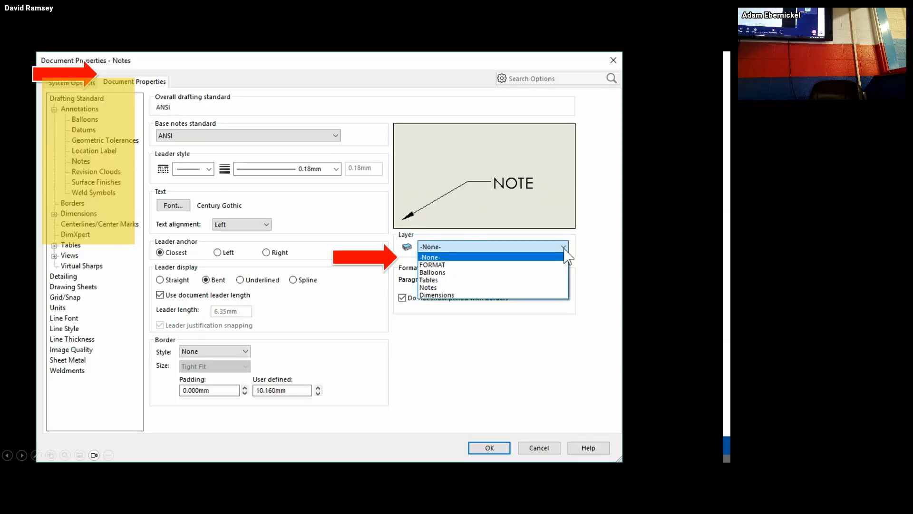
key("Right")
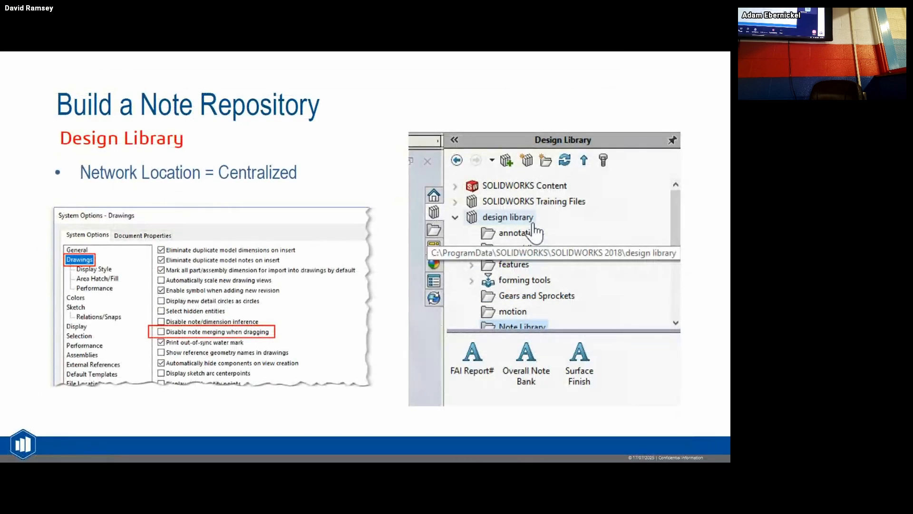
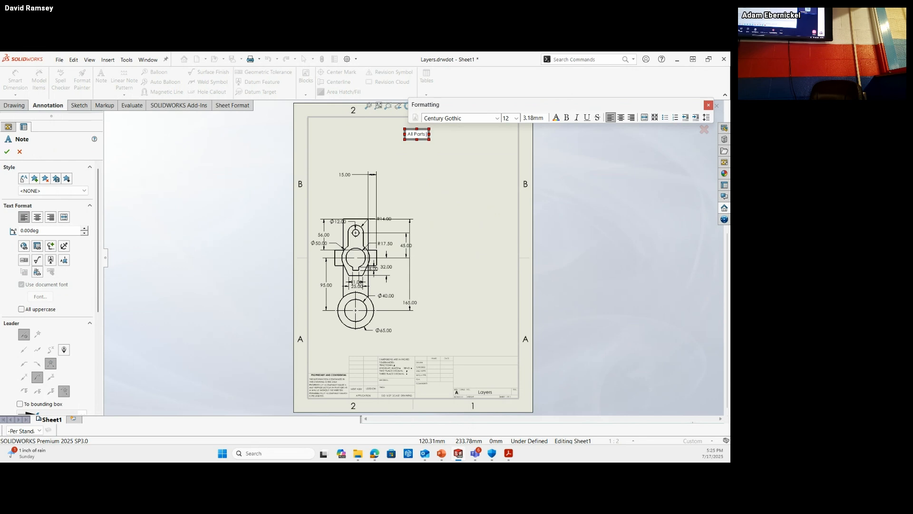
- Complete the note above the view as "All Parts must be Deburred" and end the Note command
type("be Deburred")
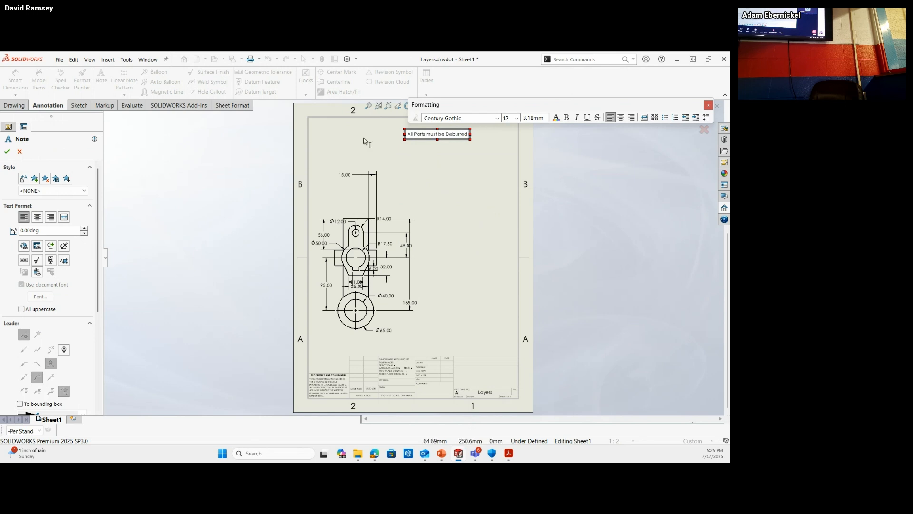
left_click(436, 187)
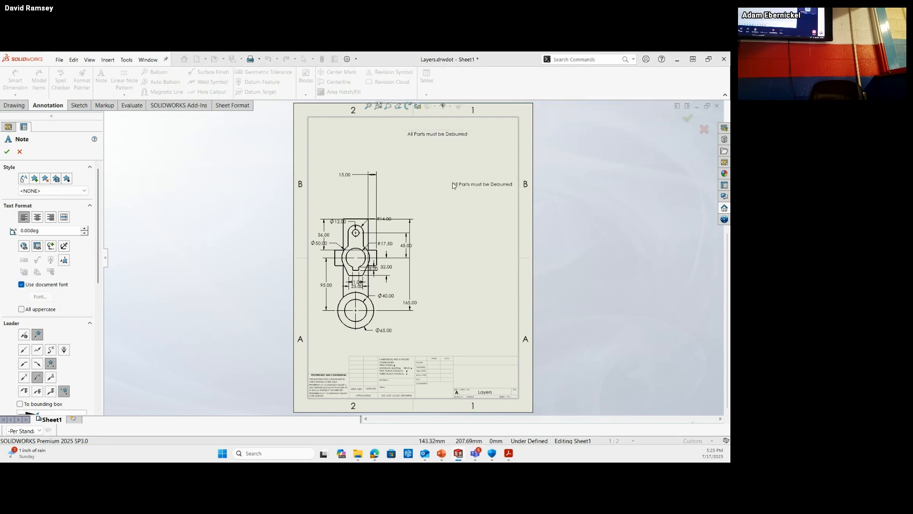
key("Escape")
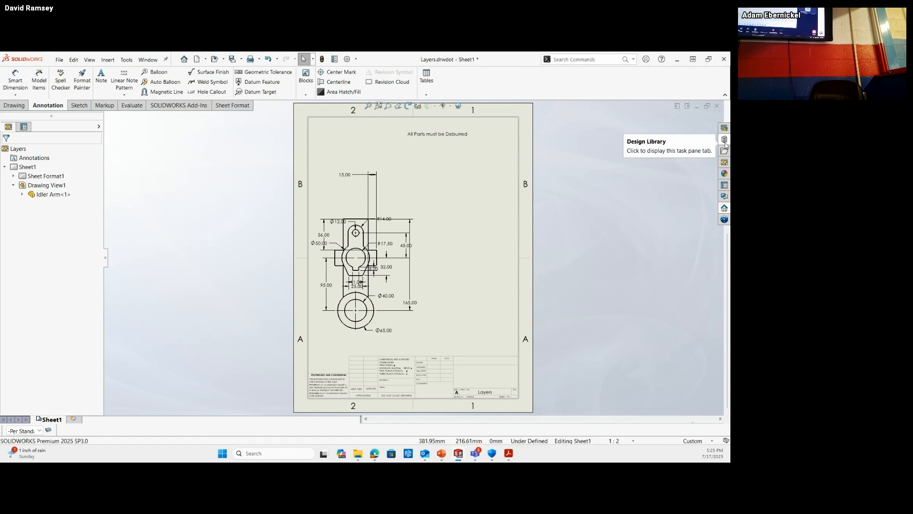
- Open the Notes Library folder under annotations in the Design Library
left_click(725, 141)
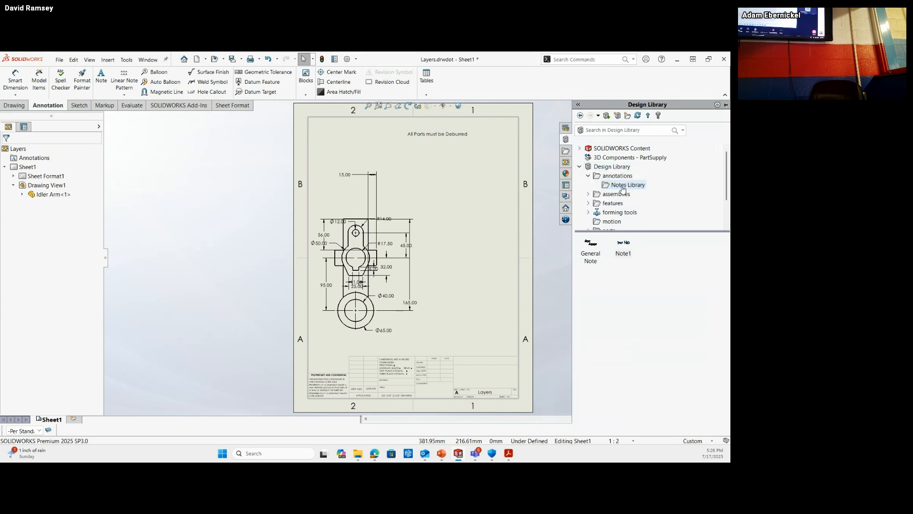
left_click(609, 177)
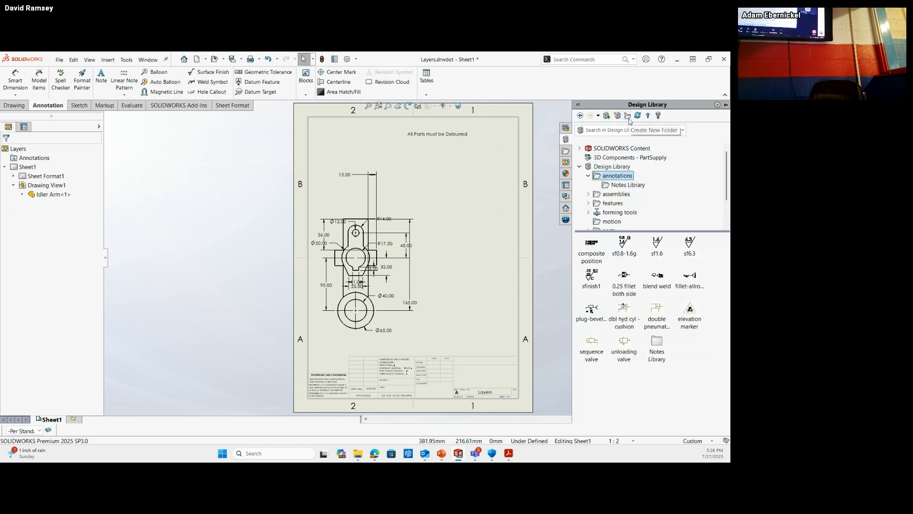
left_click(627, 185)
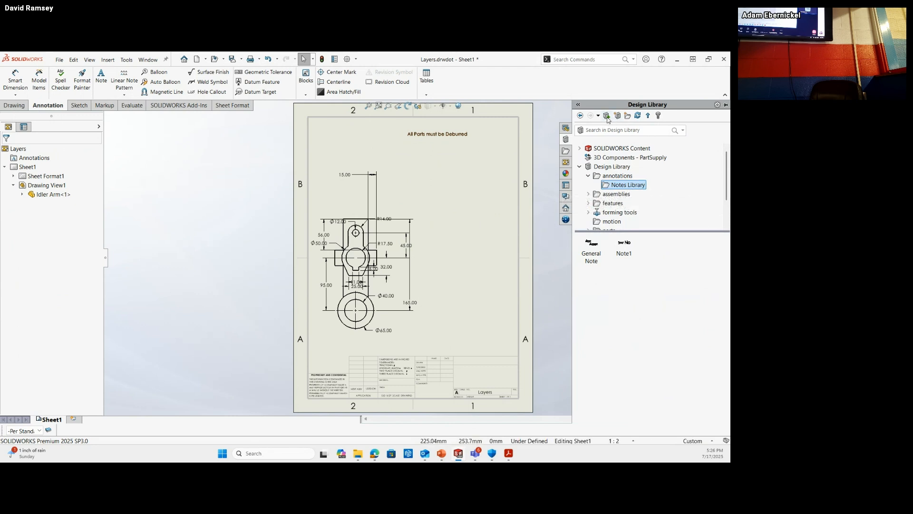
- Add the "All Parts must be Deburred" note to the Notes Library folder as Note1, with the Style file type
left_click(421, 136)
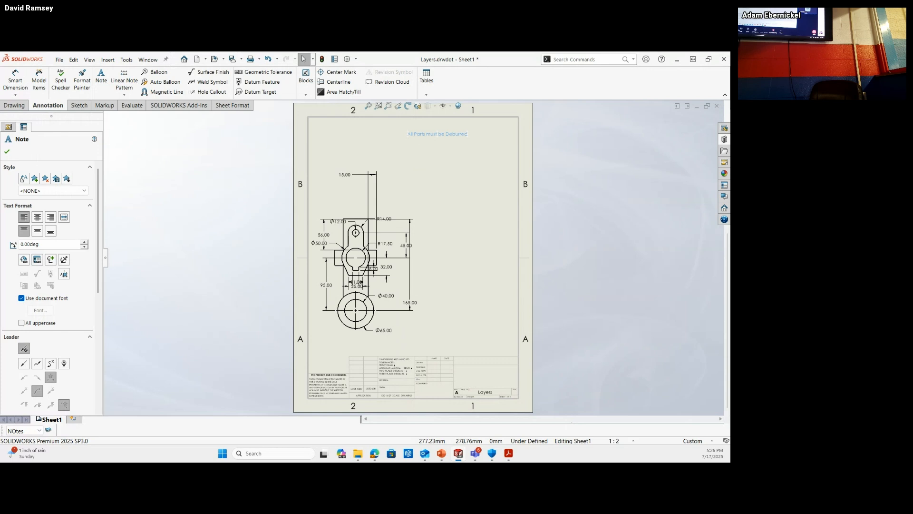
left_click(722, 140)
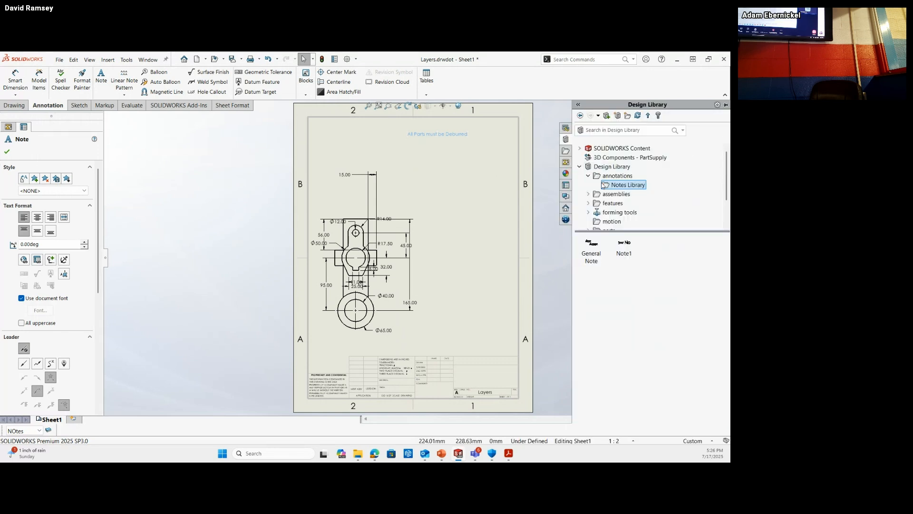
left_click(607, 116)
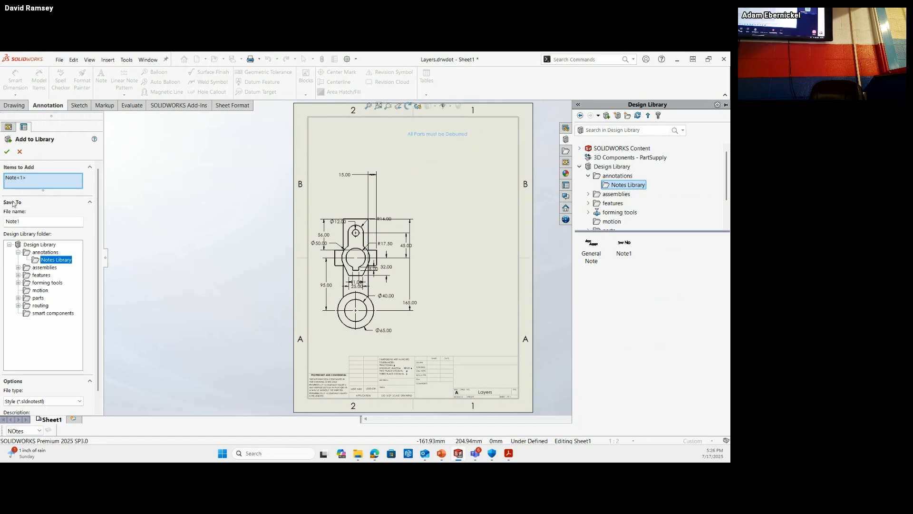
left_click(49, 261)
scroll(99, 257, "down", 1)
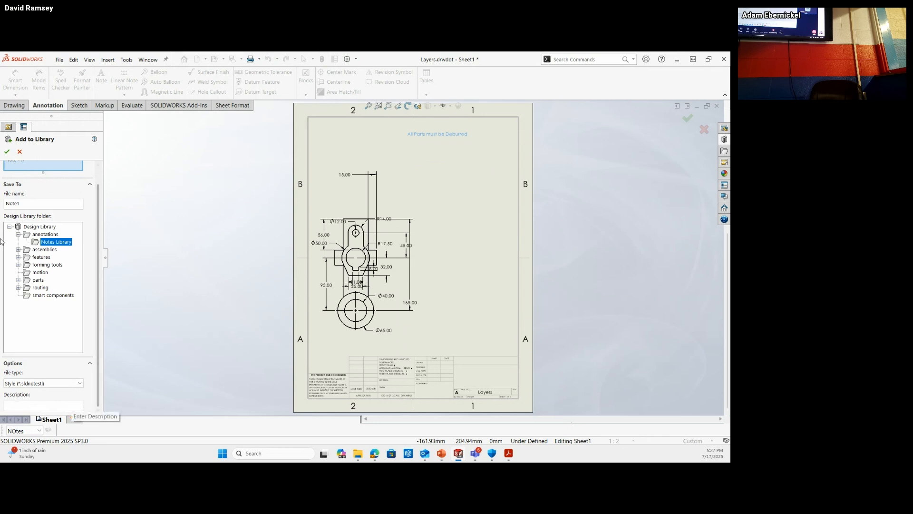
left_click(7, 152)
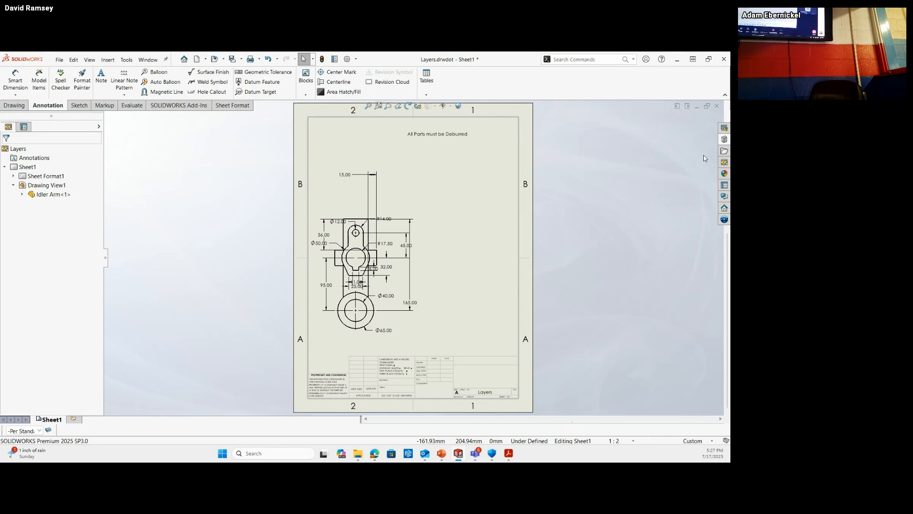
- Check the Notes Library folder in the Design Library for the newly added note
left_click(724, 140)
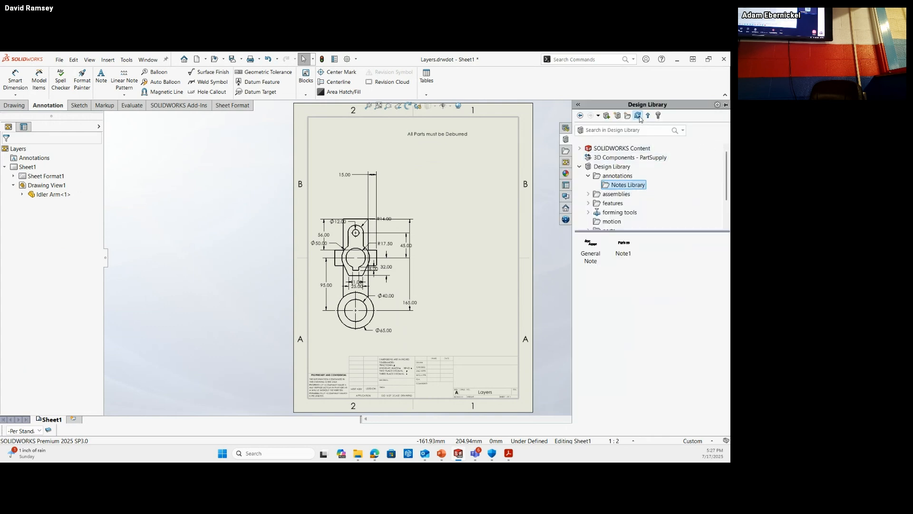
left_click(617, 176)
left_click(618, 186)
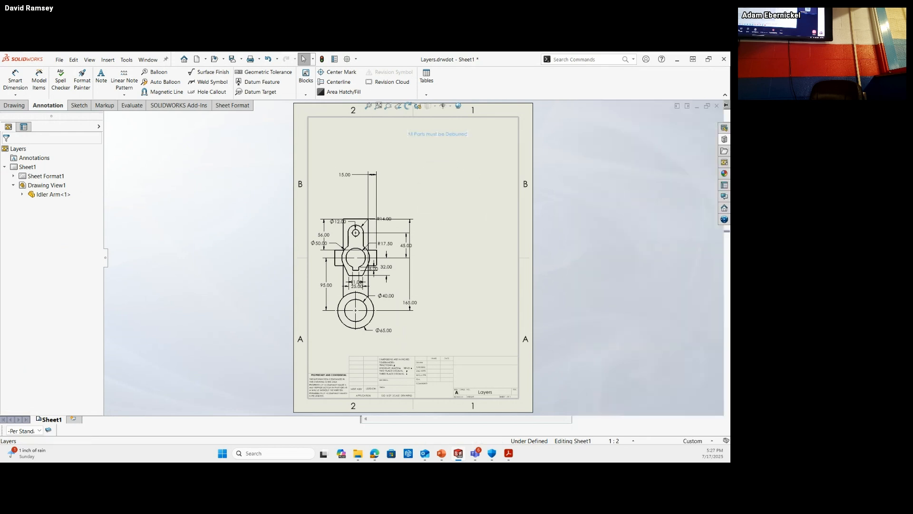
- Keep the Design Library pinned open and save the deburring note to the Notes Library folder again as Note1
left_click(438, 134)
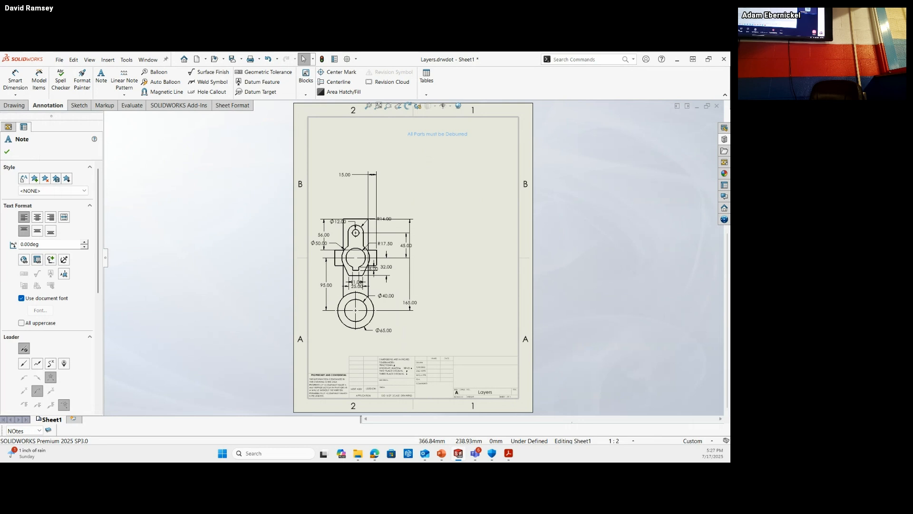
left_click(725, 139)
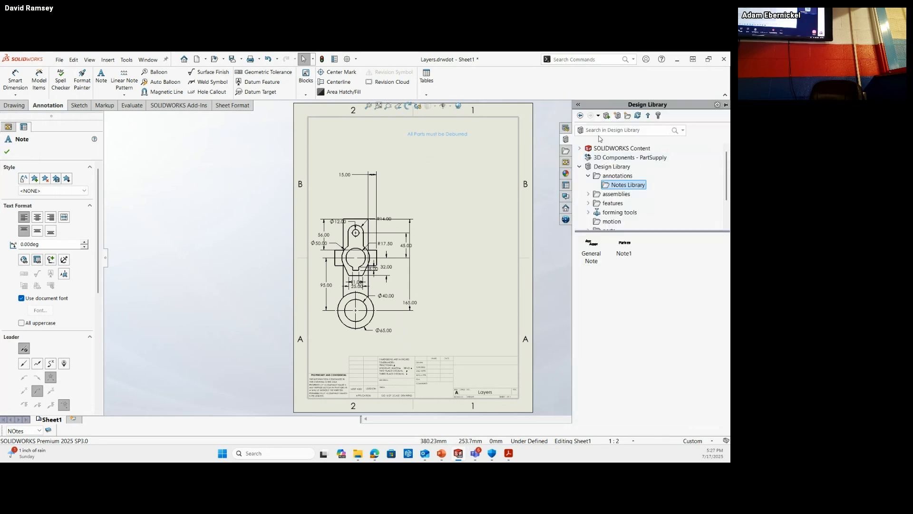
left_click(726, 105)
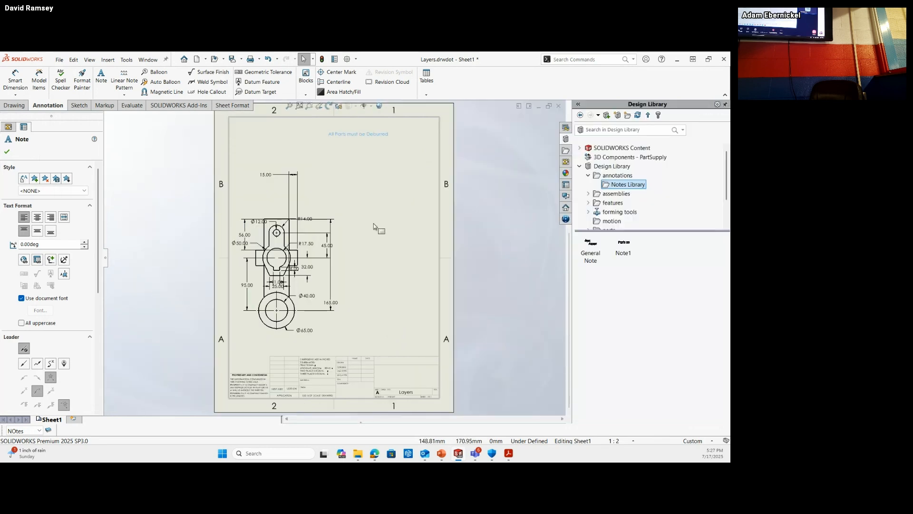
left_click(366, 137)
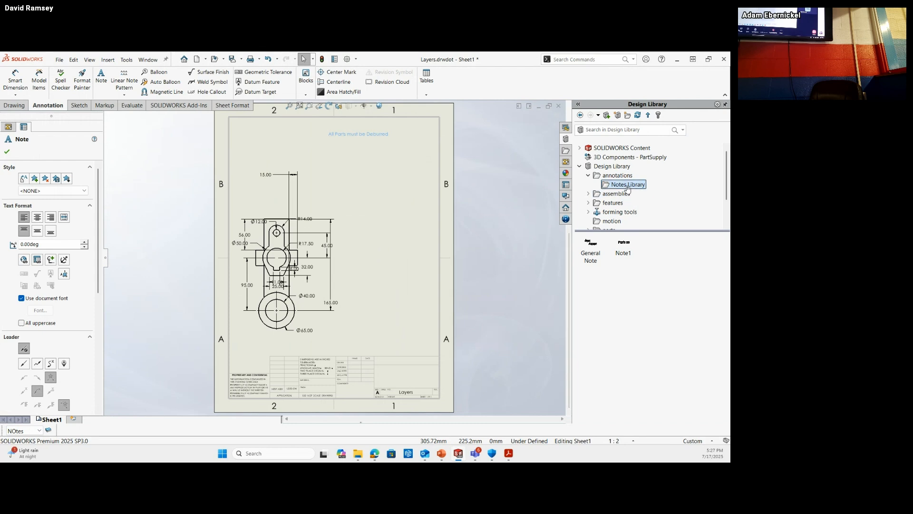
left_click(607, 115)
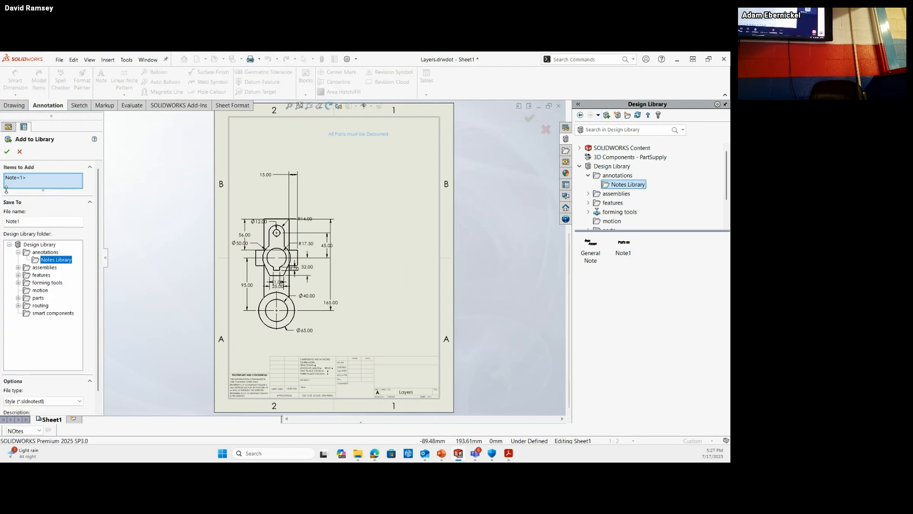
scroll(95, 302, "down", 2)
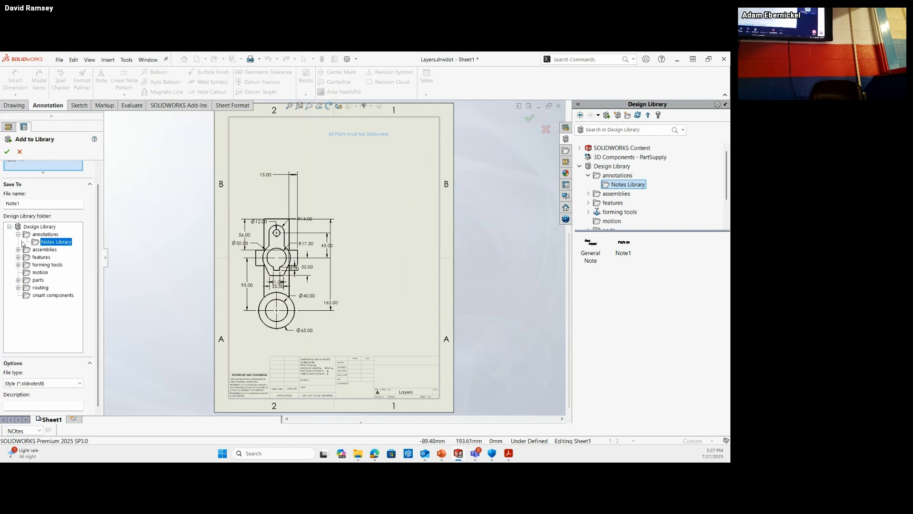
left_click(7, 152)
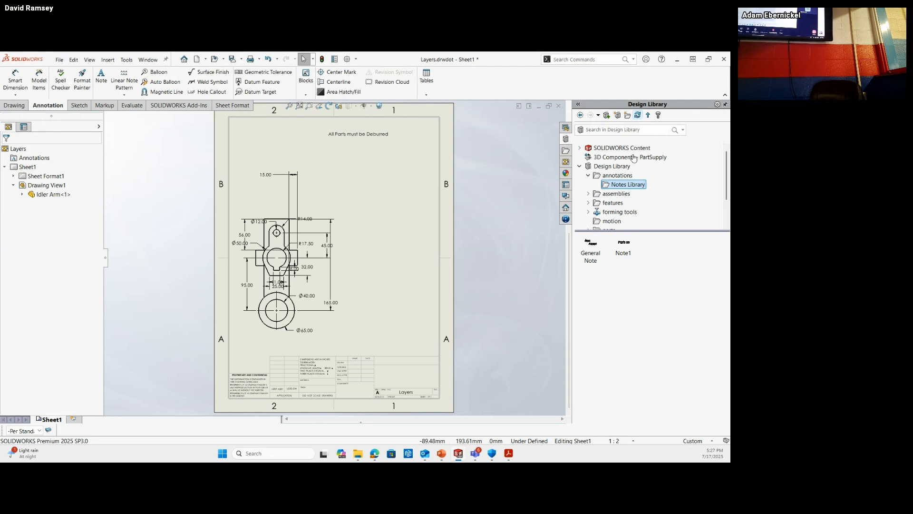
- Collapse and re-expand the Design Library, reopen the Notes Library folder and refresh its contents
left_click(622, 174)
double_click(621, 167)
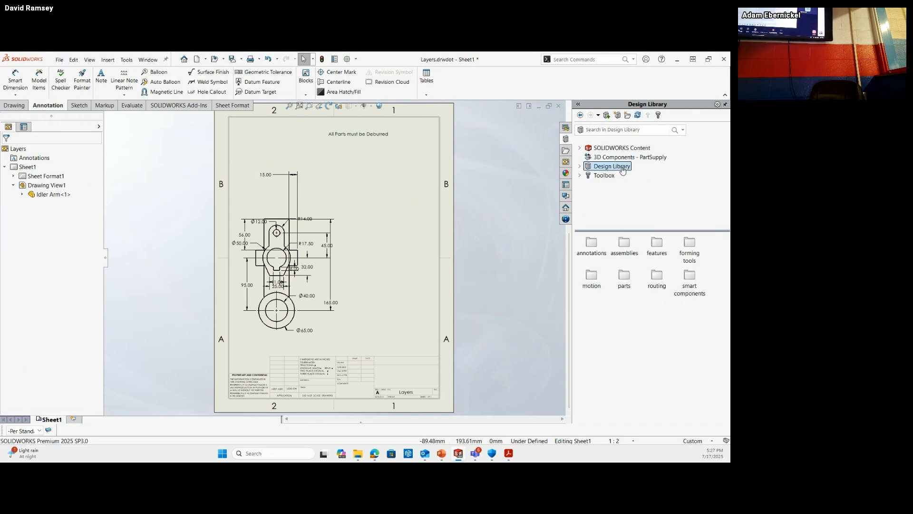
left_click(580, 166)
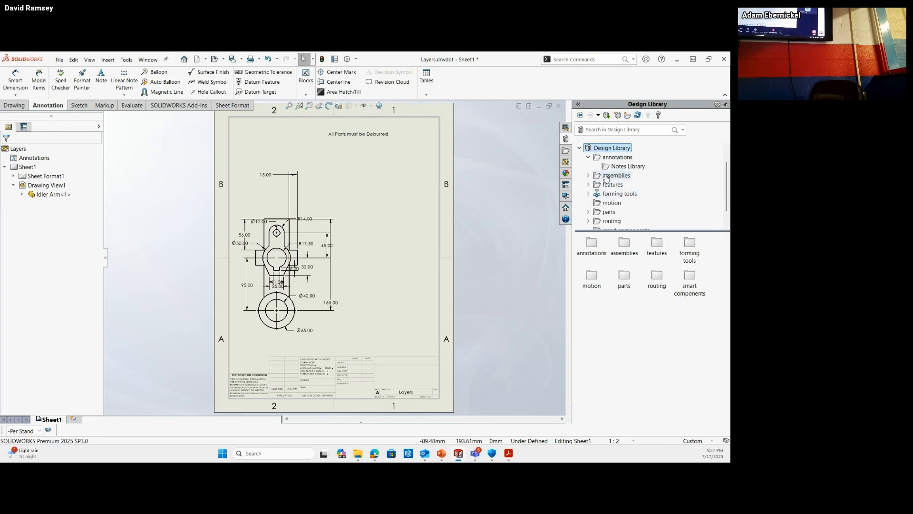
left_click(626, 166)
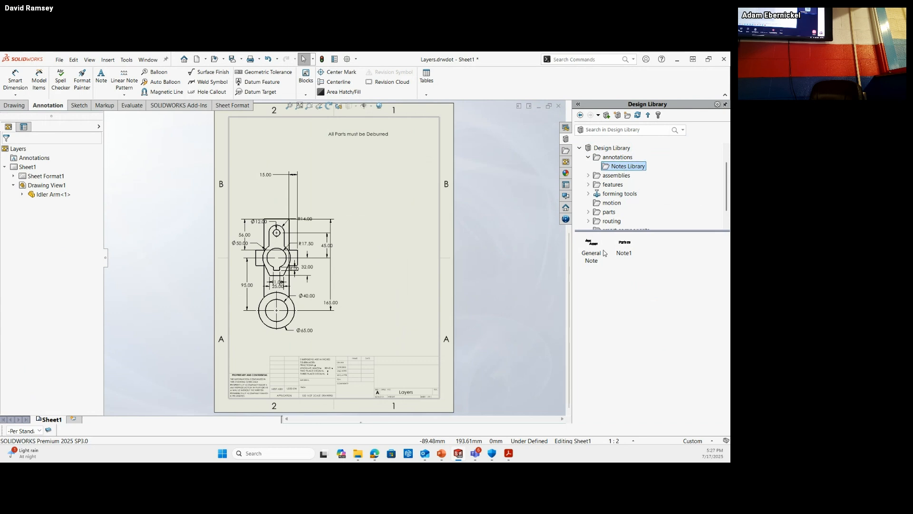
left_click(637, 116)
- Insert one copy of the General Note from the Notes Library below the deburring note on the sheet and end the insertion
mouse_move(593, 259)
left_mouse_down()
mouse_move(595, 272)
mouse_move(354, 212)
mouse_move(337, 159)
left_mouse_up()
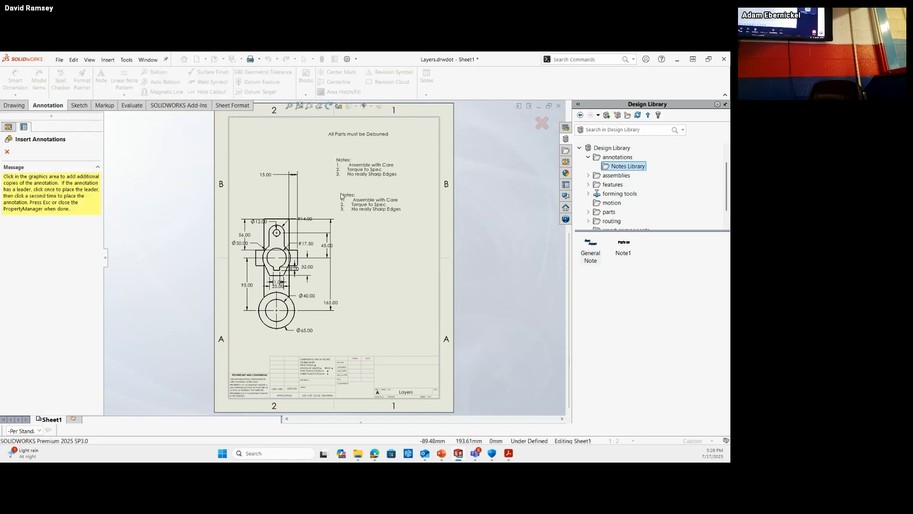
double_click(624, 253)
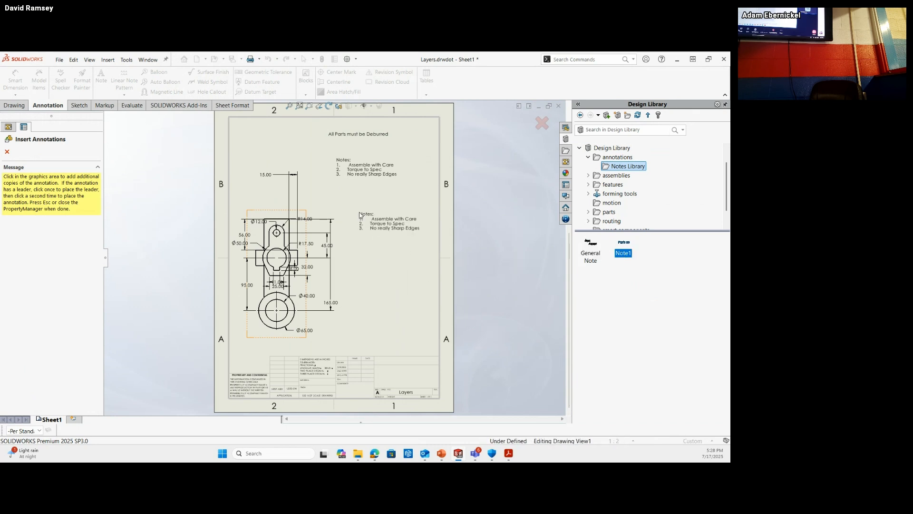
key("Escape")
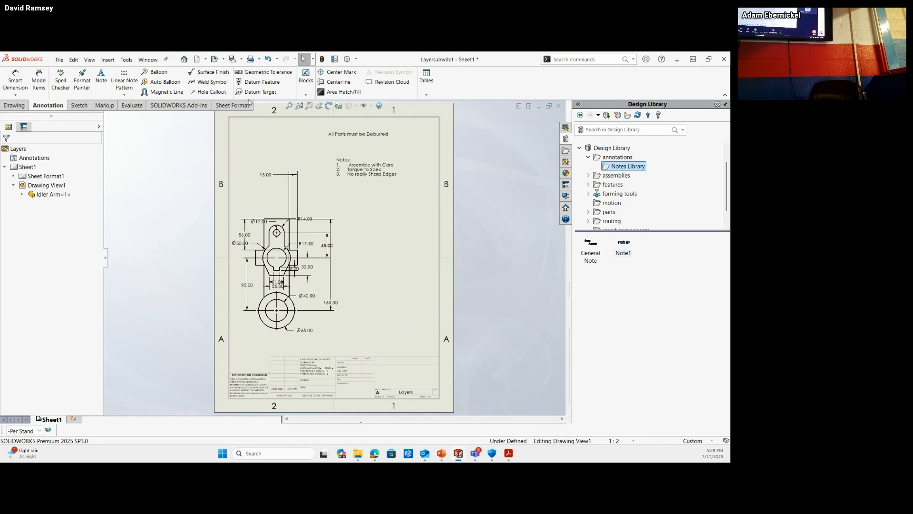
- Add the "All Parts must be Deburred" note to the Notes Library folder under the file name Deburr
left_click(341, 135)
key("Escape")
left_click(360, 137)
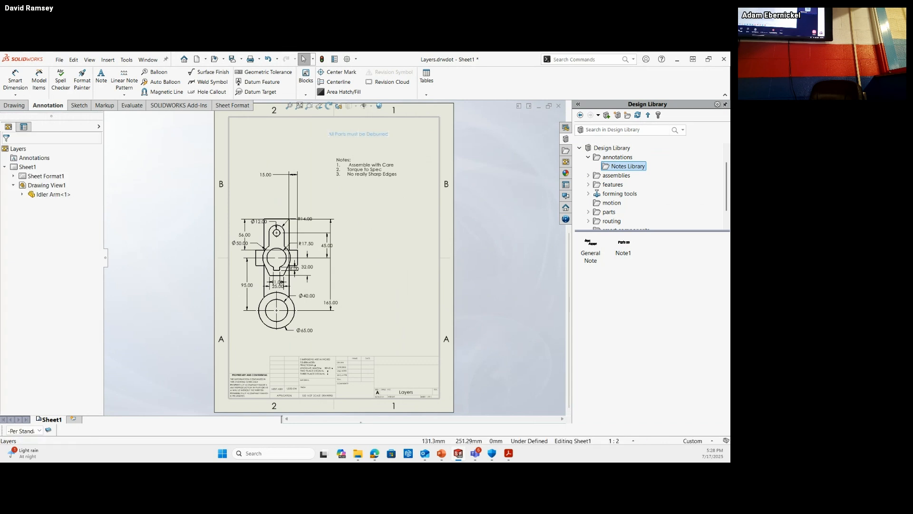
left_click(608, 117)
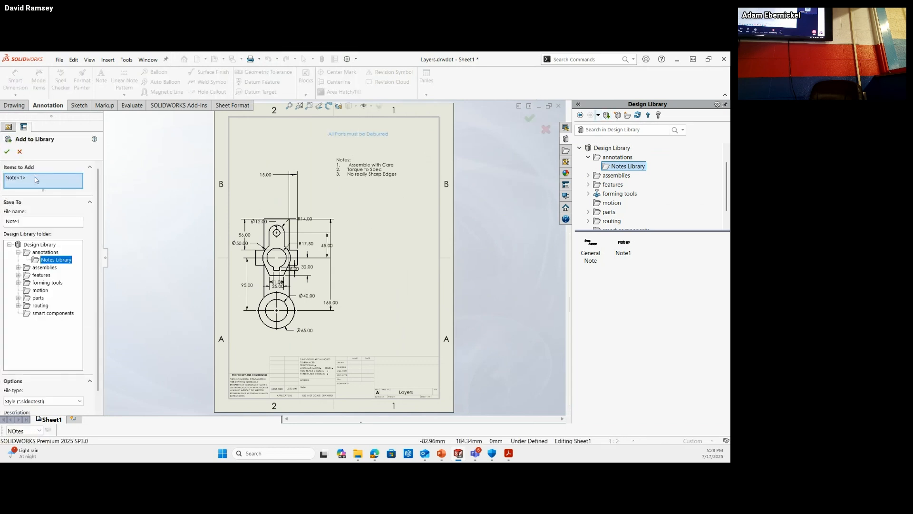
left_click(18, 179)
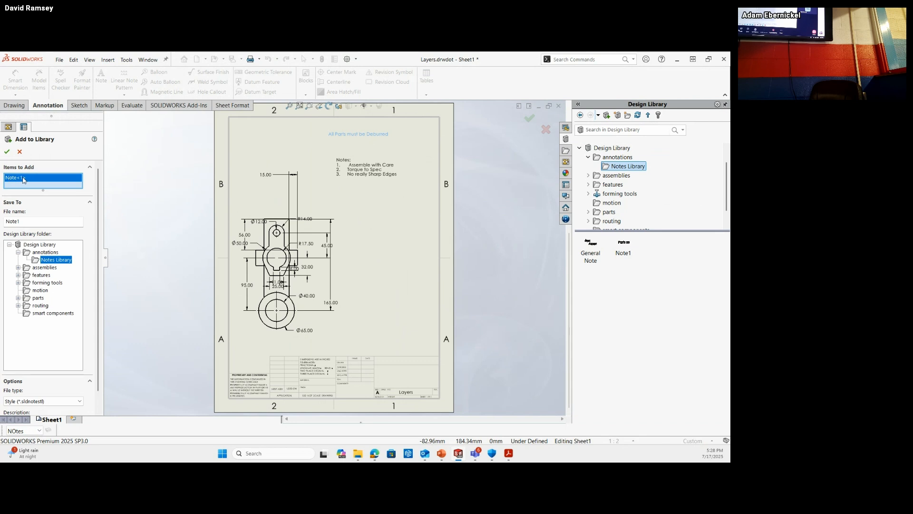
key("w")
double_click(22, 220)
type("D")
left_click(7, 151)
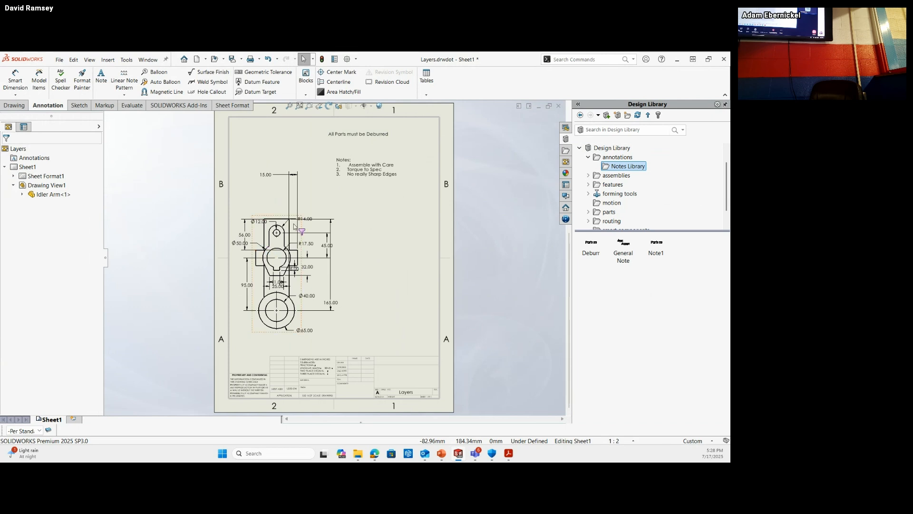
- Insert one copy of the Deburr library note on the sheet beside the drawing view and end the insertion
mouse_move(593, 247)
left_mouse_down()
mouse_move(563, 262)
mouse_move(386, 232)
mouse_move(357, 215)
left_mouse_up()
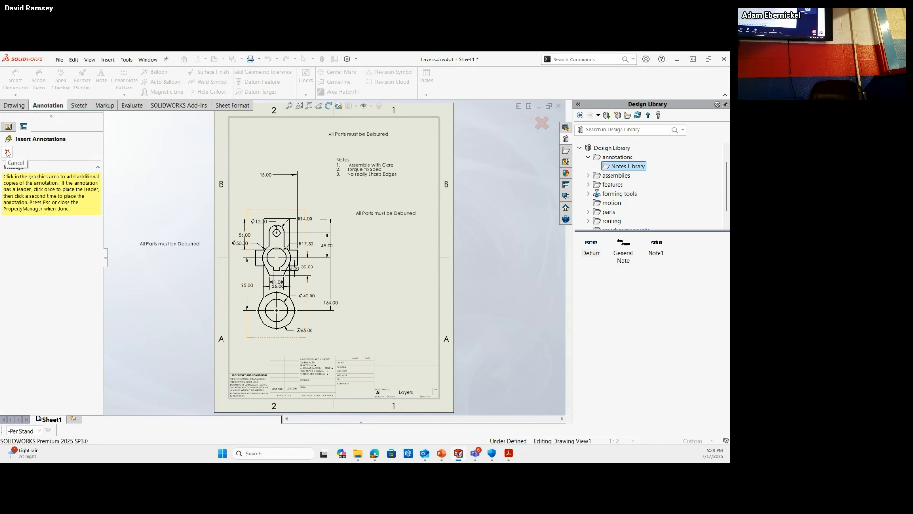
left_click(7, 152)
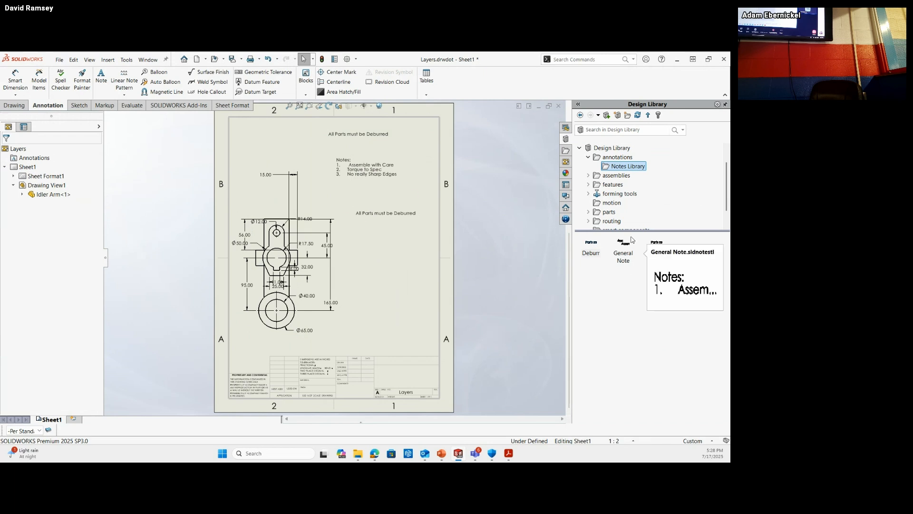
- Switch to the Overturning Mechanism assembly, make a new drawing from it and open the drawing's list of layers
left_click(147, 61)
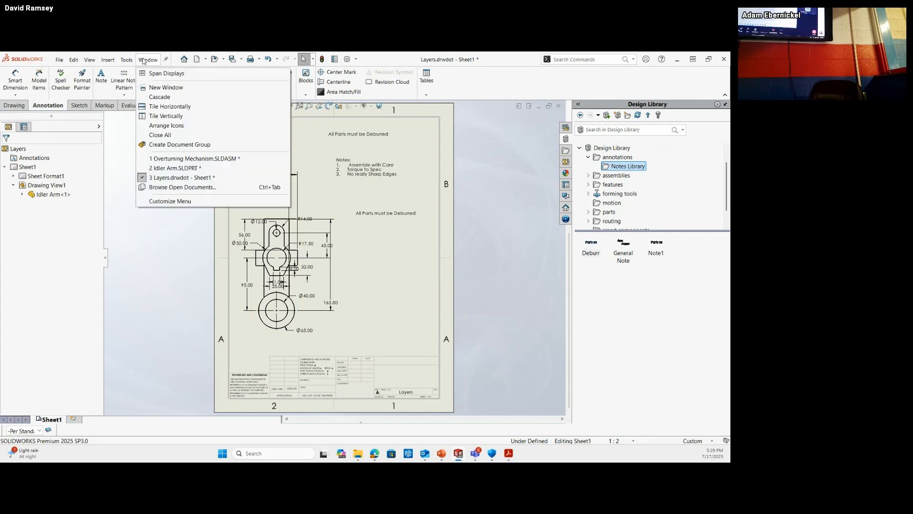
left_click(168, 159)
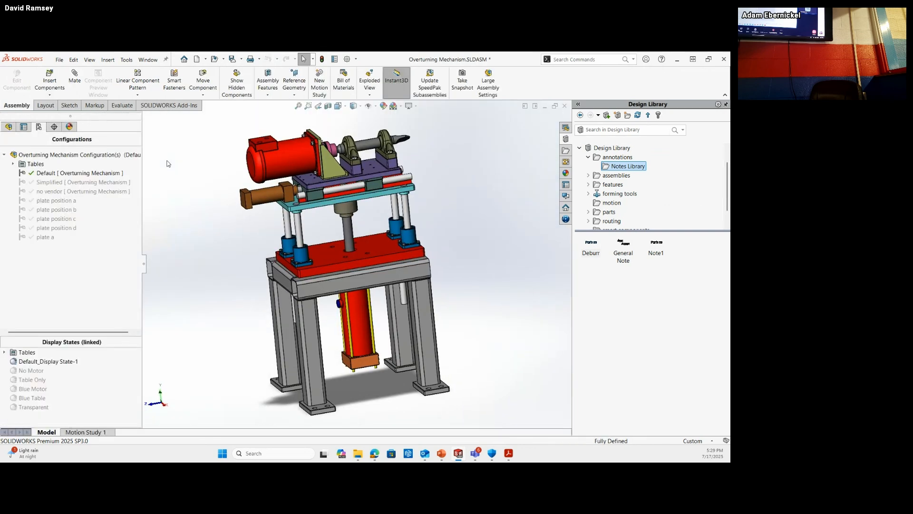
mouse_move(219, 221)
middle_mouse_down()
mouse_move(236, 227)
mouse_move(224, 222)
middle_mouse_up()
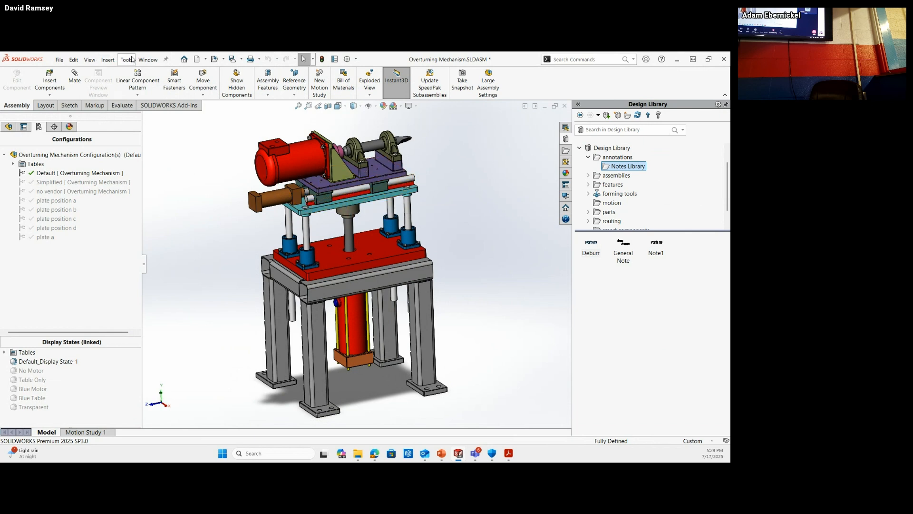
left_click(205, 59)
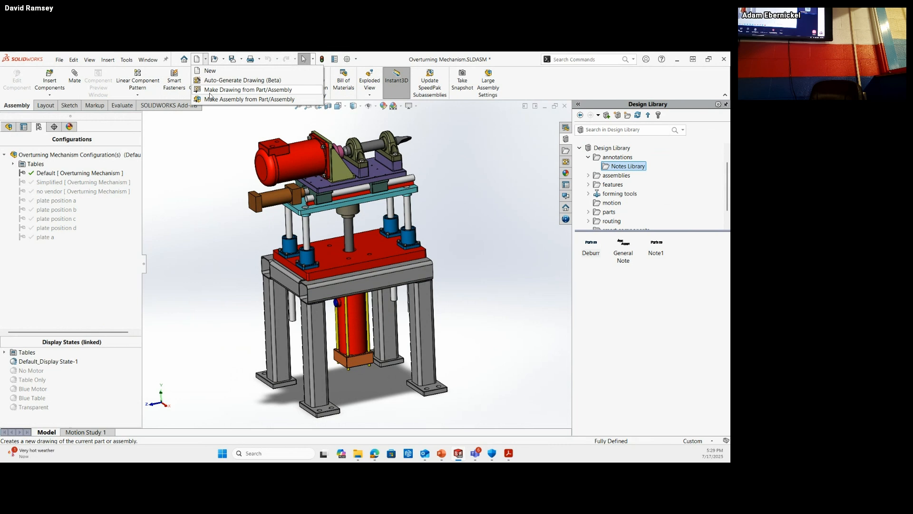
left_click(210, 92)
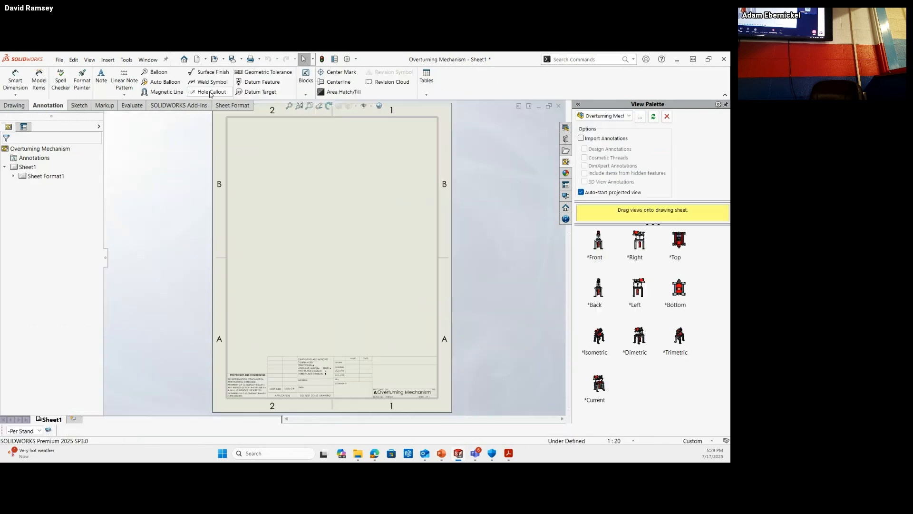
left_click(39, 431)
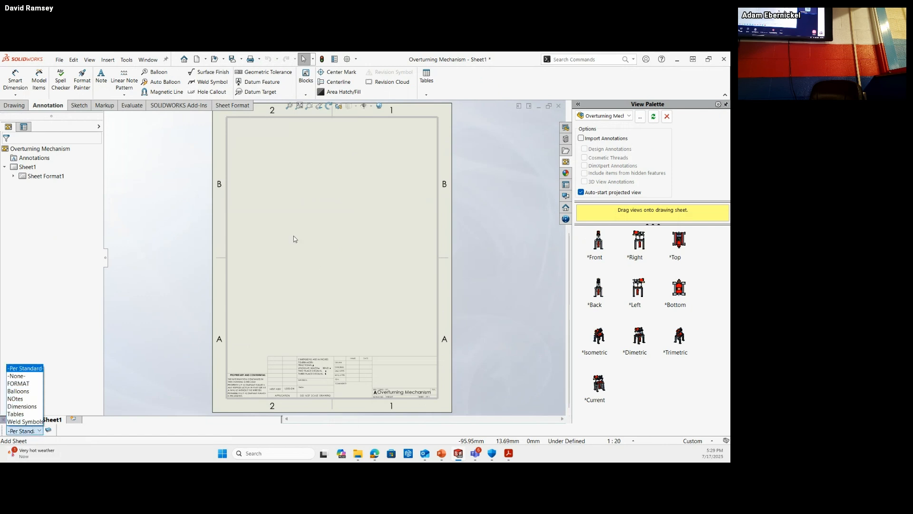
- Change Sheet1 to the B (ANSI) Landscape standard sheet size and apply the sheet properties
left_click(29, 169)
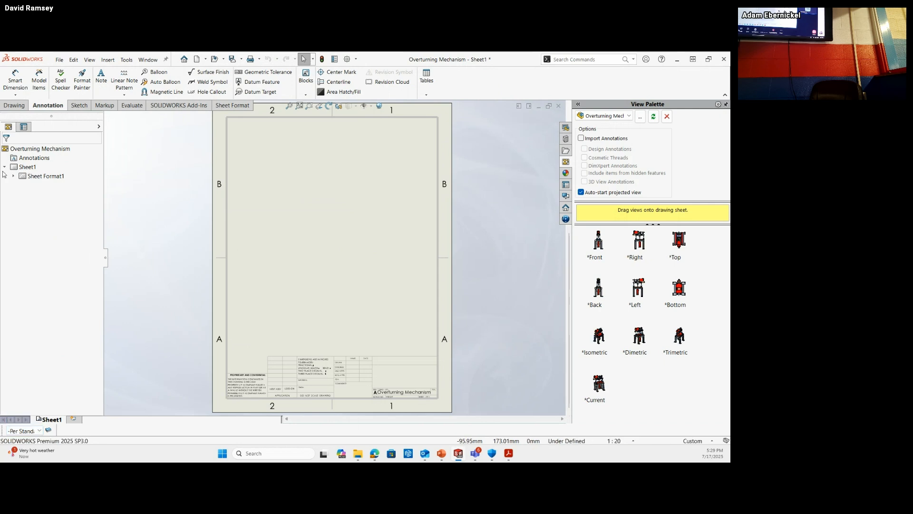
right_click(30, 169)
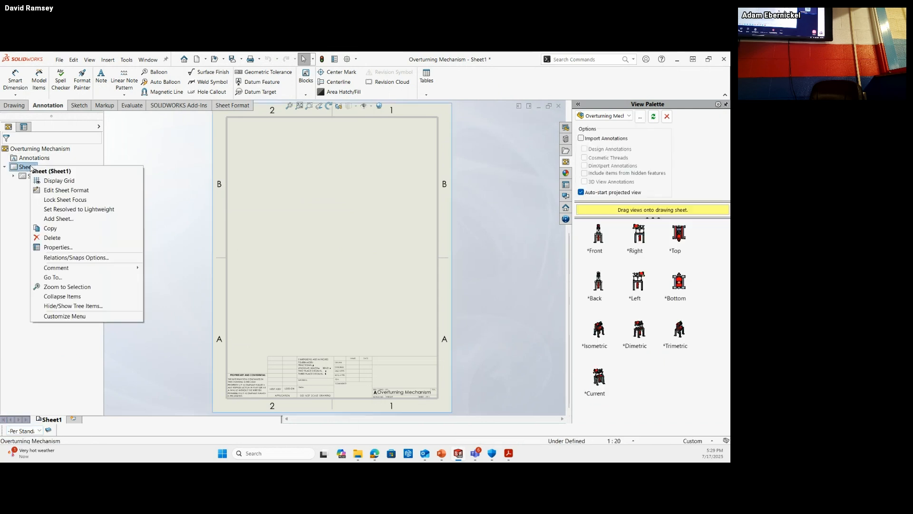
left_click(58, 247)
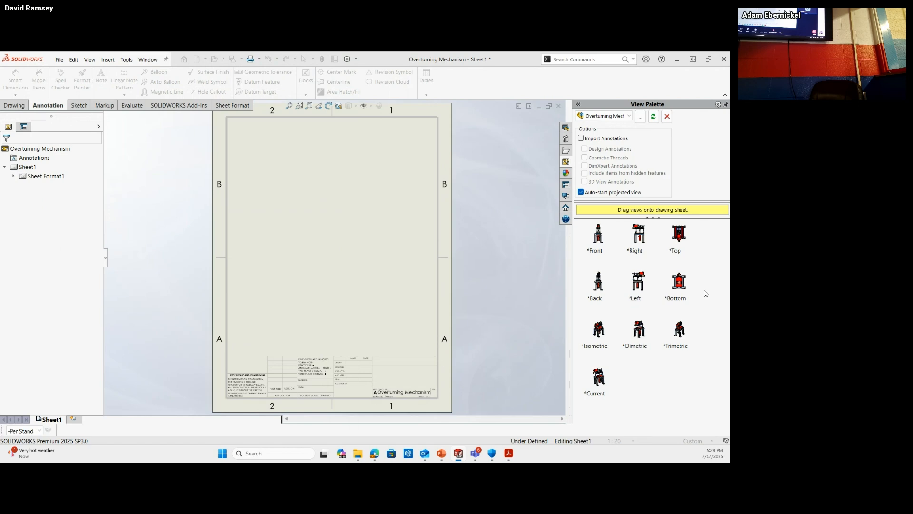
left_click_drag(730, 122, 313, 125)
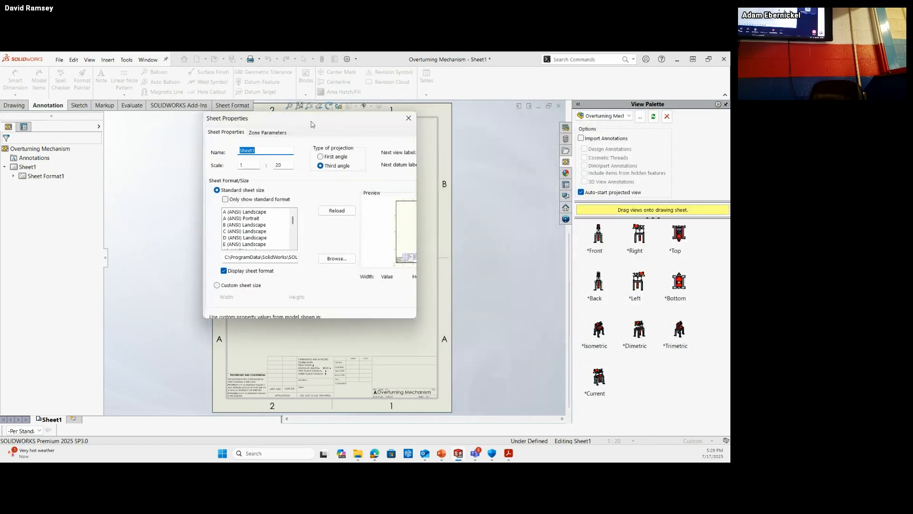
left_click(234, 227)
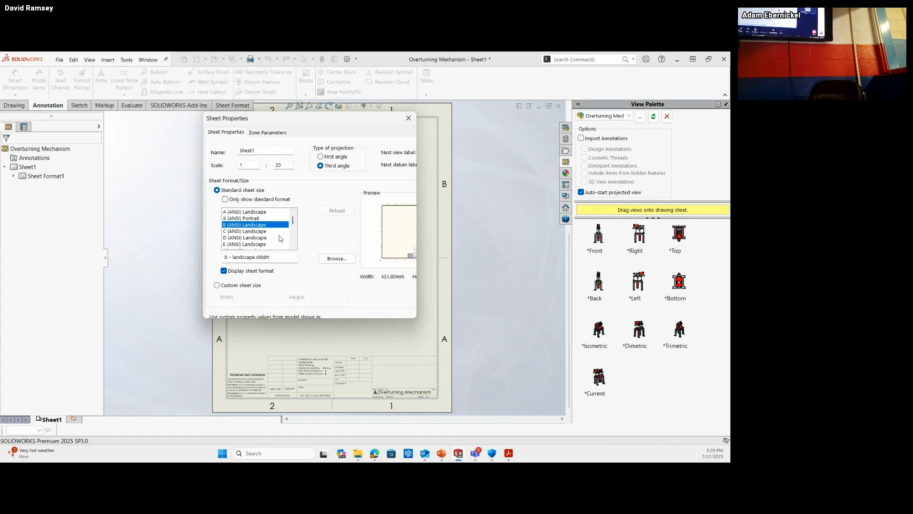
left_click_drag(285, 120, 799, 138)
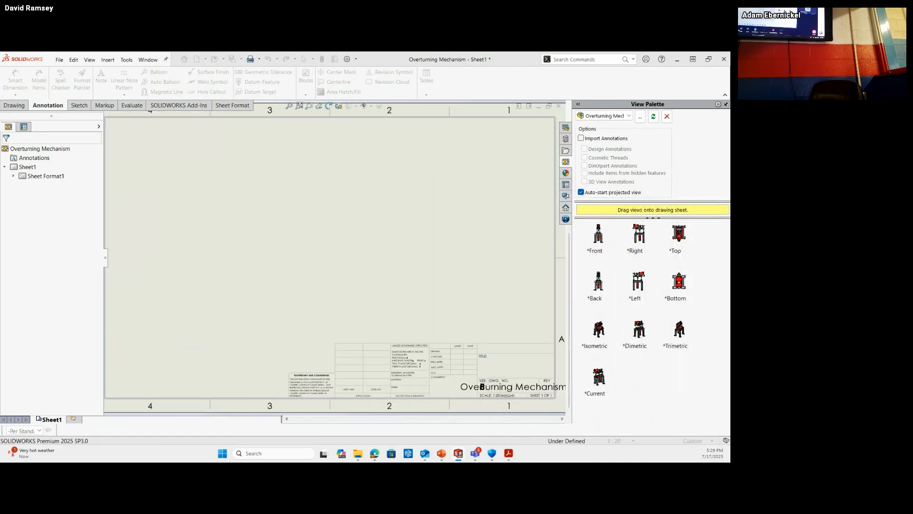
scroll(265, 284, "down", 1)
key("f")
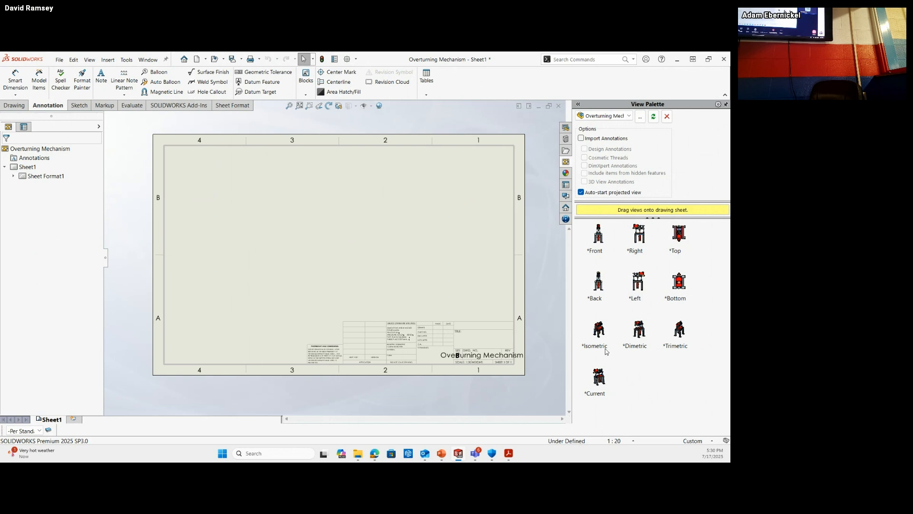
- Place the assembly's isometric view on the sheet, set its custom scale to 1:8 and position it in the sheet's left half
left_click_drag(603, 333, 225, 284)
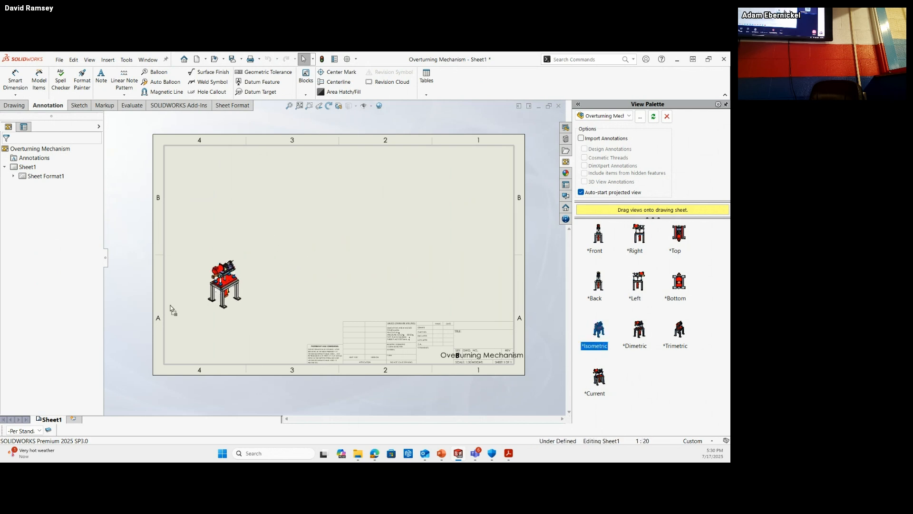
scroll(99, 305, "down", 5)
left_click(32, 308)
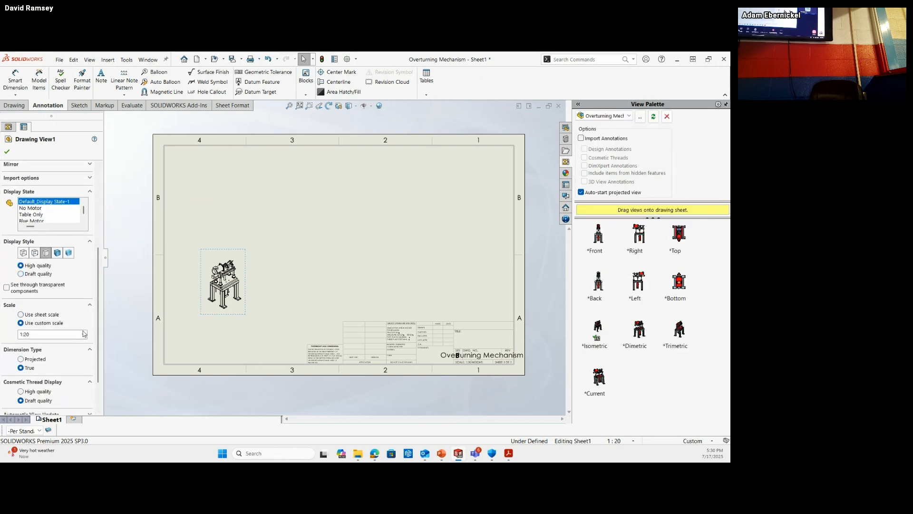
left_click(78, 335)
left_click(84, 334)
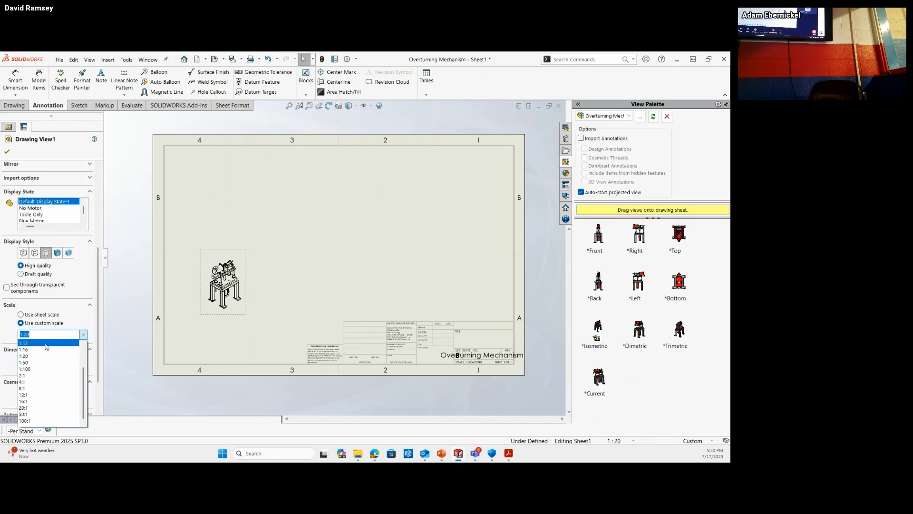
left_click(28, 370)
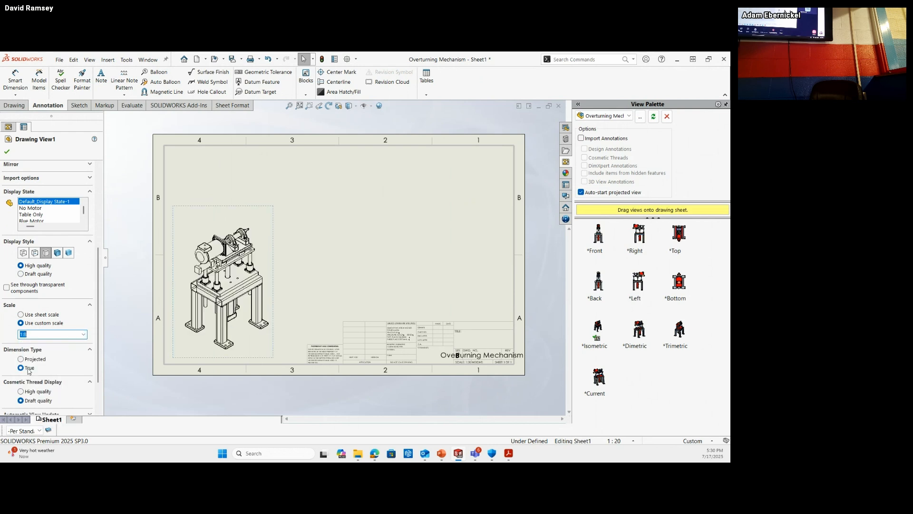
left_click_drag(255, 208, 267, 177)
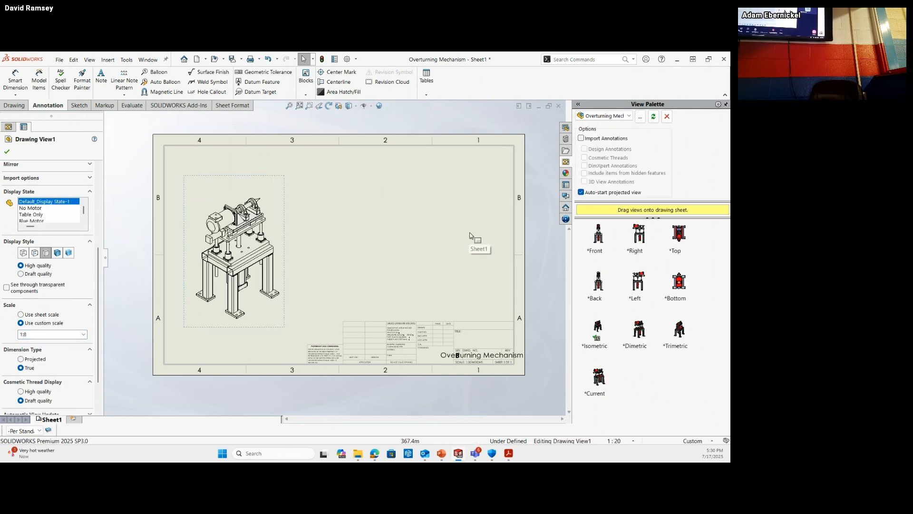
- Add a numbered note beside the view: "Inspect all Welds on Table", "Add washer, split washer, and nut", "Add loctite for metal to metal"
left_click(102, 78)
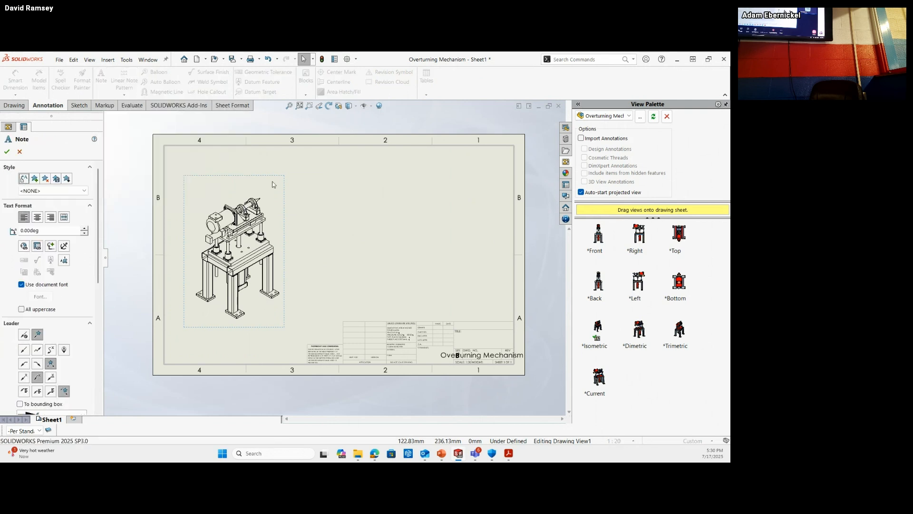
left_click(362, 175)
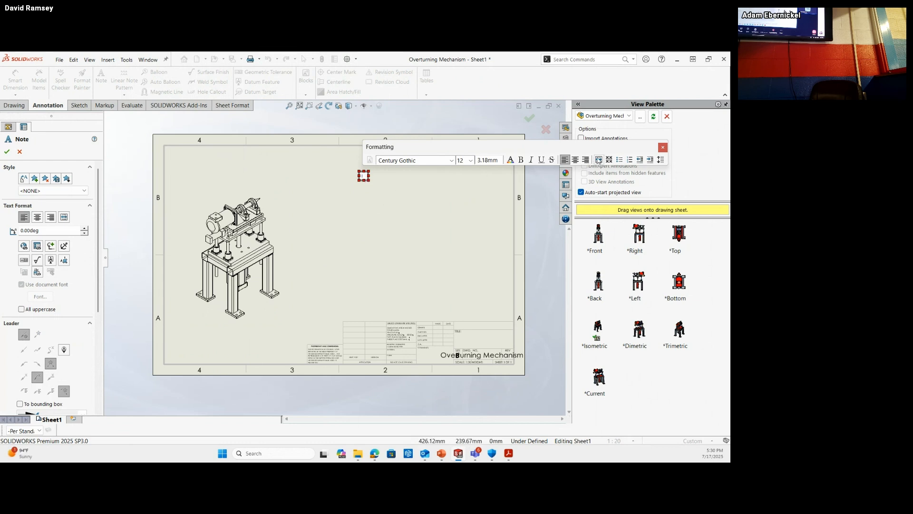
left_click(630, 161)
type("Inspect all Welds on Tabl")
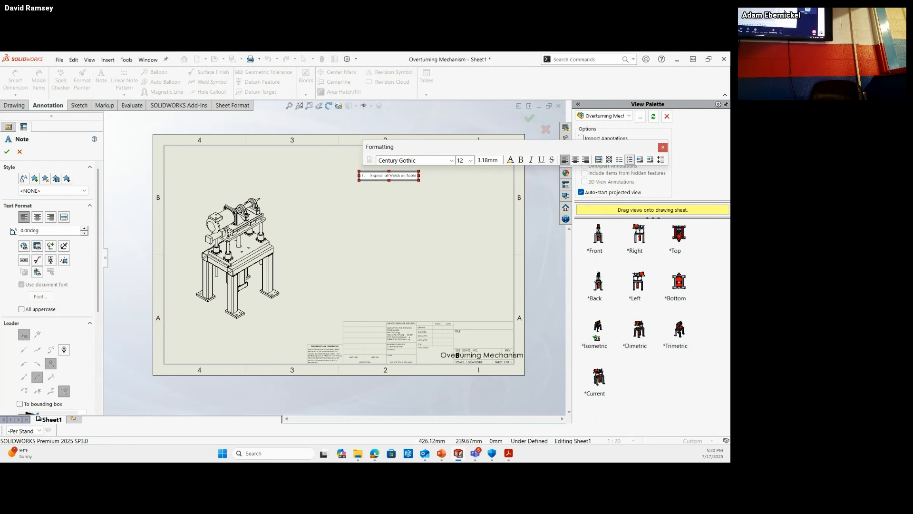
type("e")
key("Return")
type(", and nut")
key("Return")
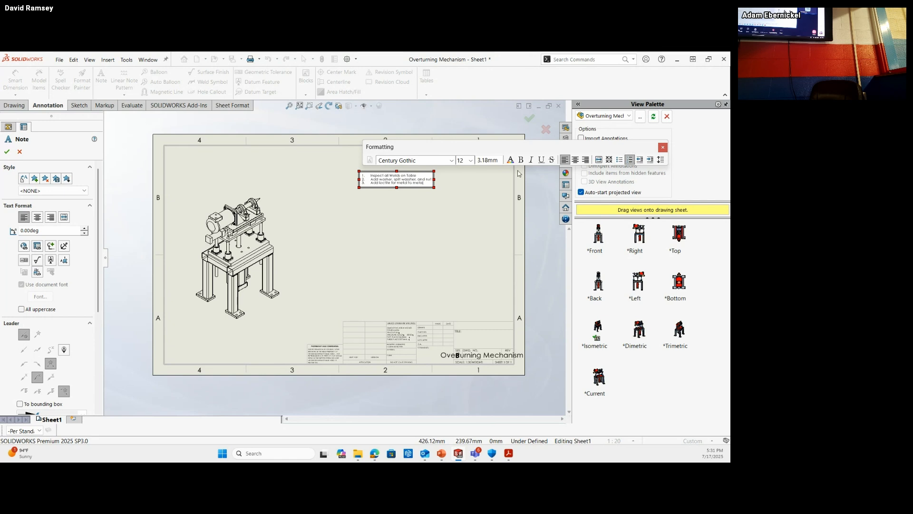
- Add all three numbered items of the note to the flag note bank and give the third item a Circular border
left_click(365, 177)
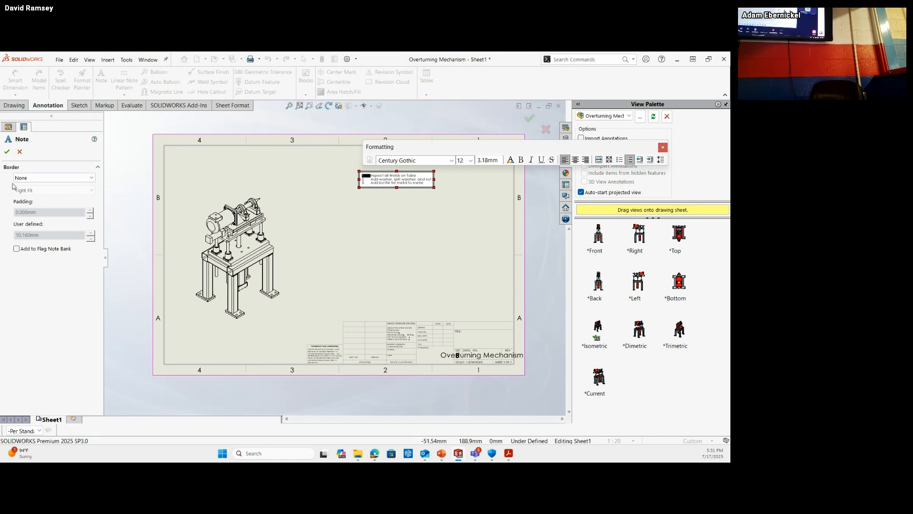
left_click(16, 250)
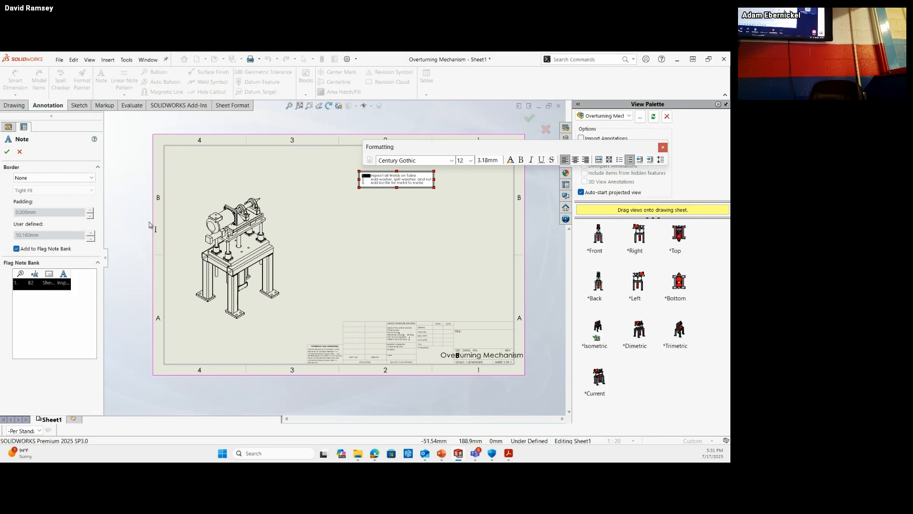
left_click(365, 180)
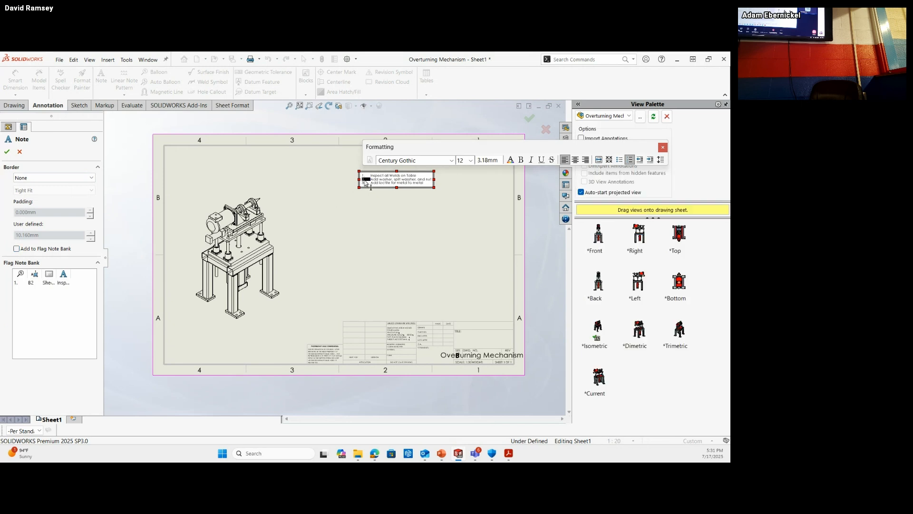
left_click(17, 248)
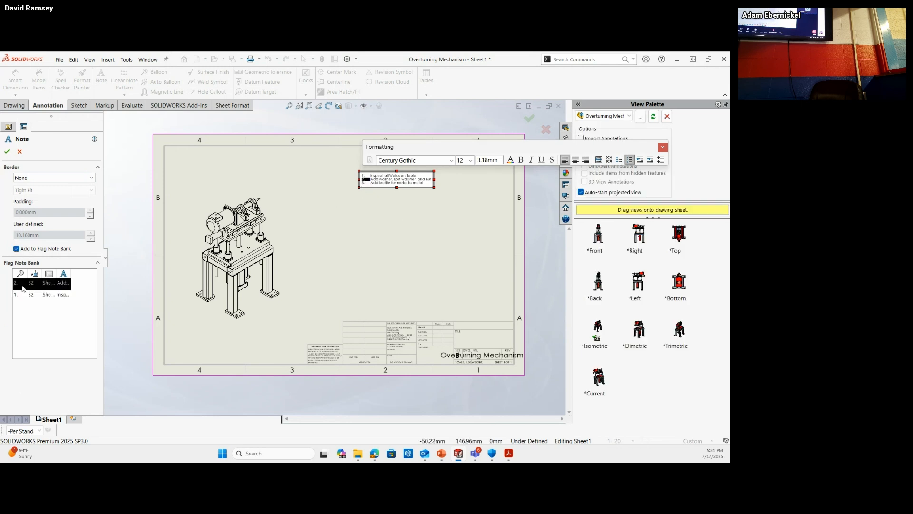
left_click(365, 184)
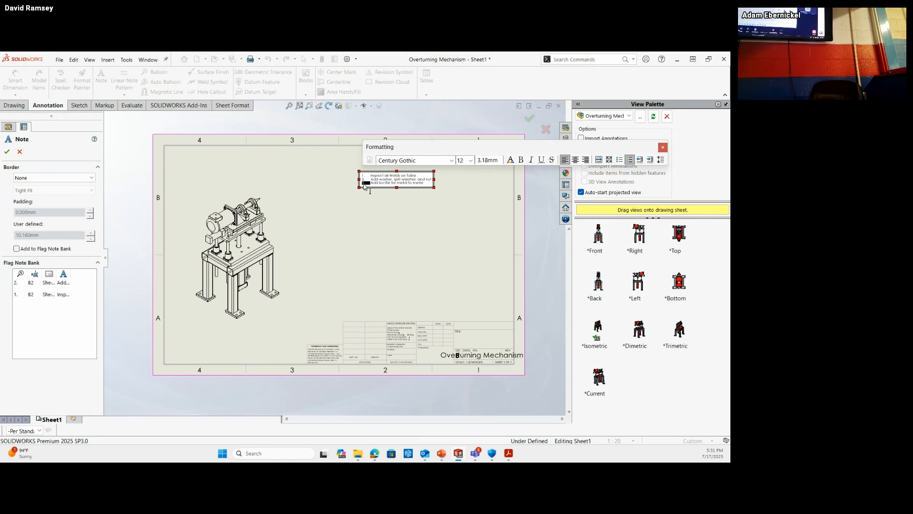
left_click(17, 249)
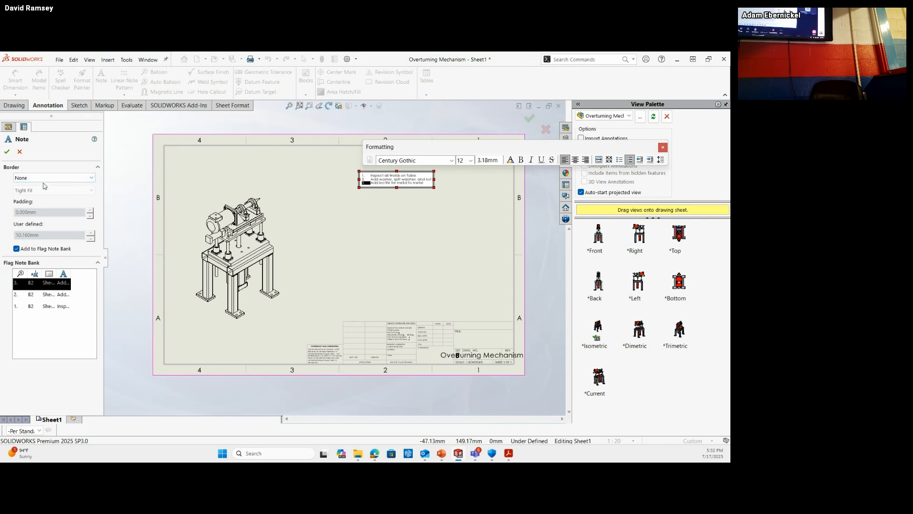
left_click(90, 179)
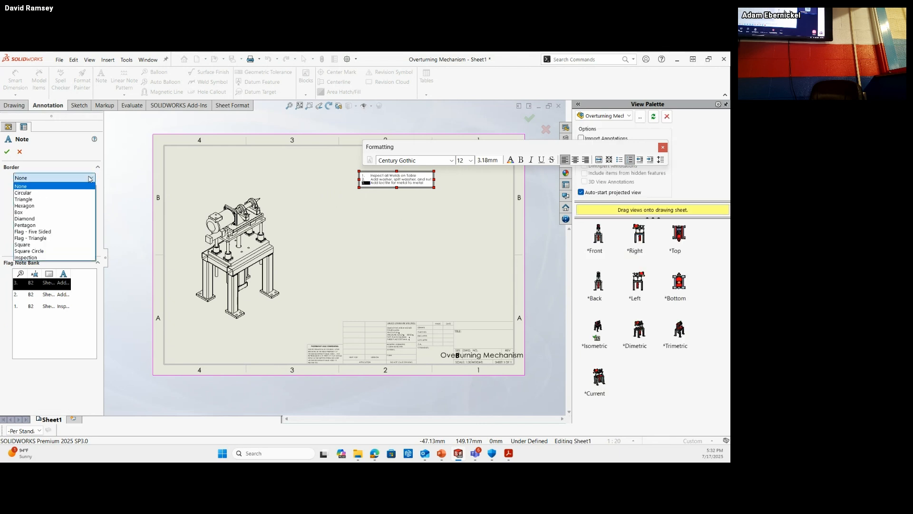
left_click(64, 193)
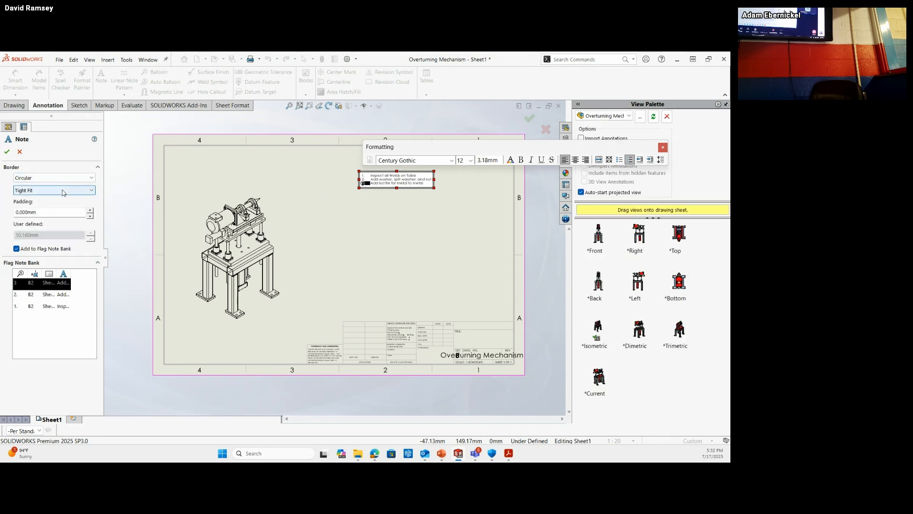
- Try to give flag note 2 a Flag - Five Sided border from the bank, and return the border to Circular
left_click(34, 295)
left_click(88, 178)
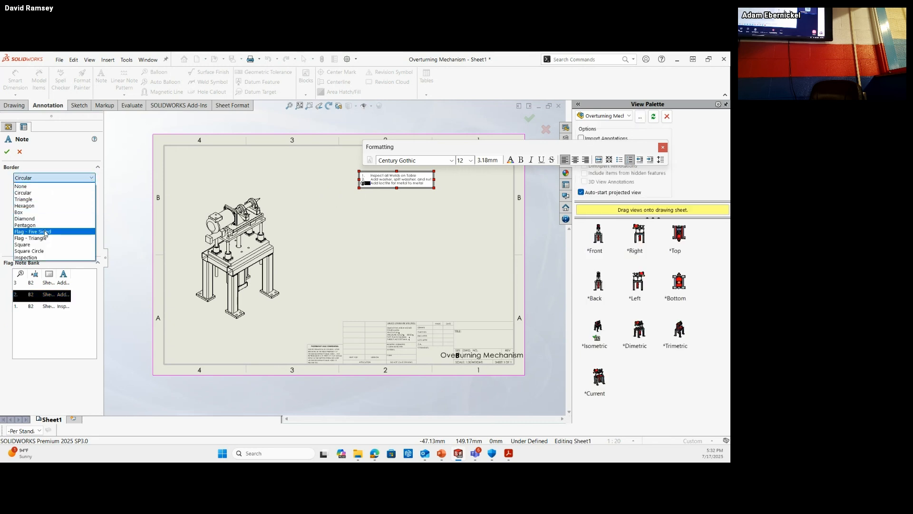
left_click(46, 232)
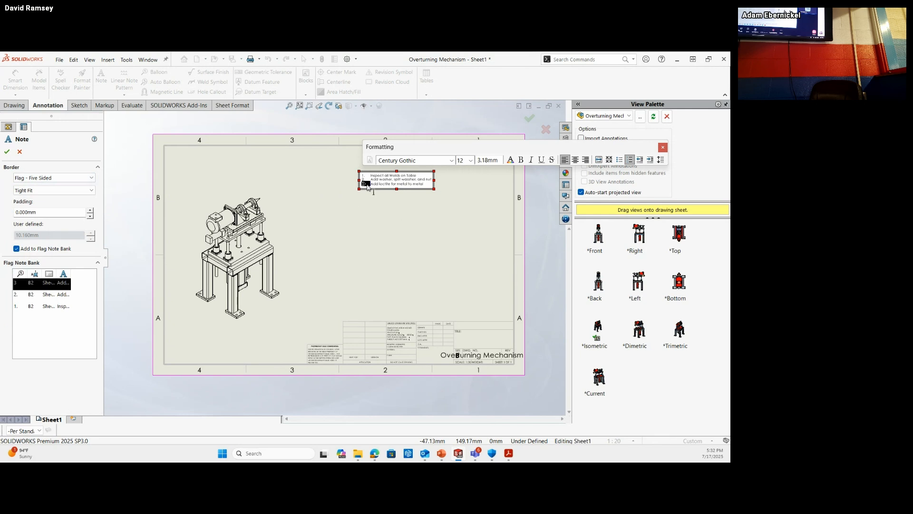
left_click(34, 295)
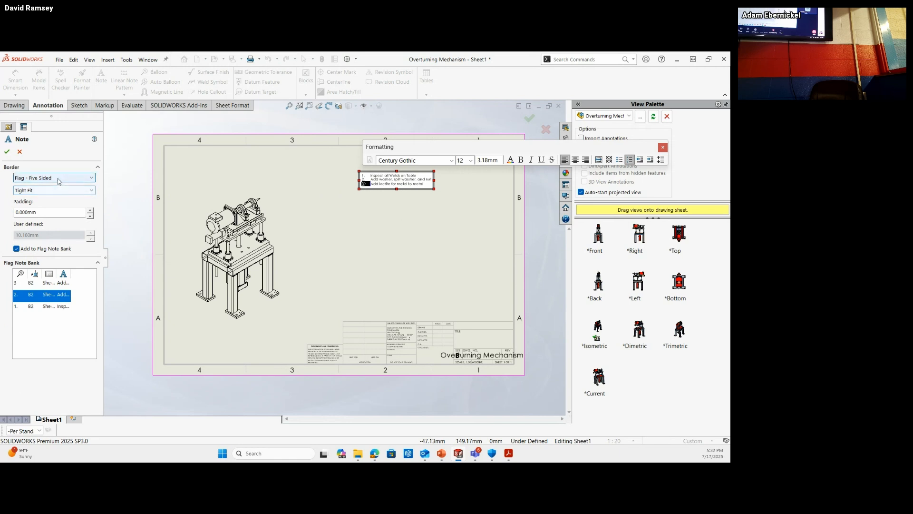
left_click(53, 178)
left_click(46, 193)
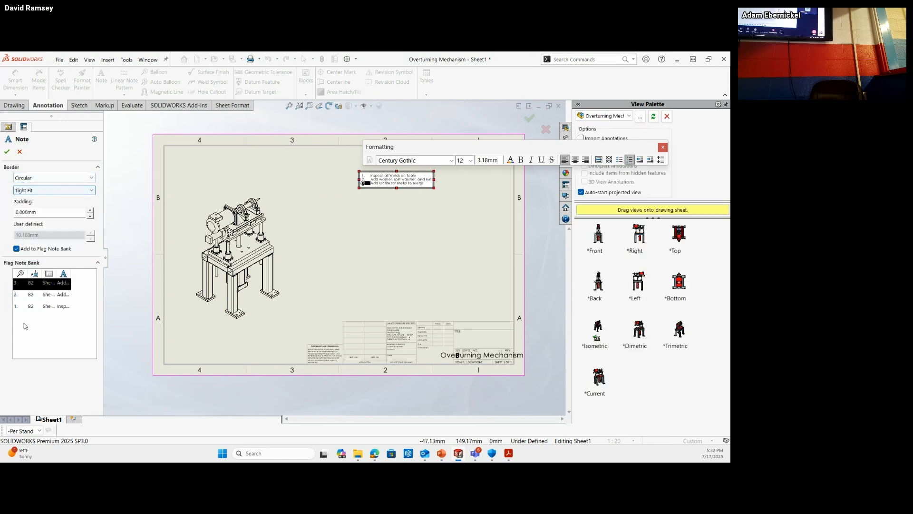
- Finish the numbered note and end the Note command without placing another copy
left_click(27, 307)
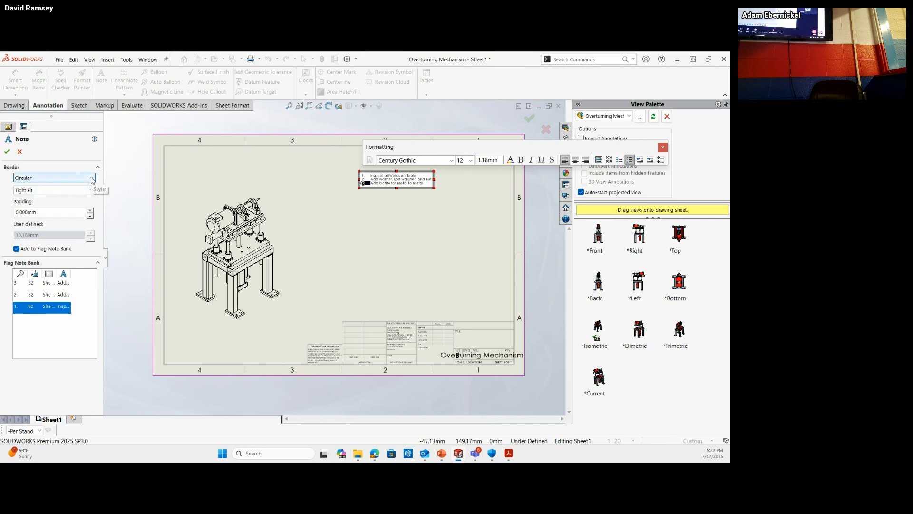
left_click(365, 175)
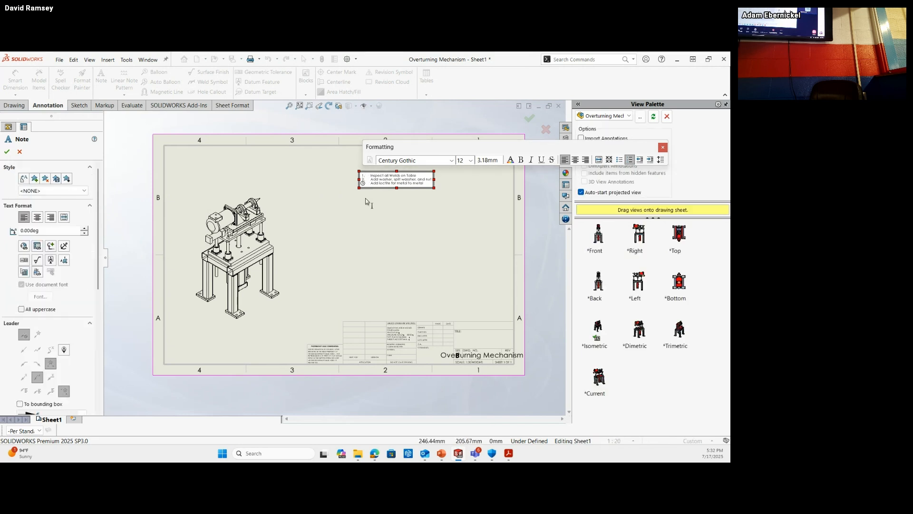
left_click(367, 195)
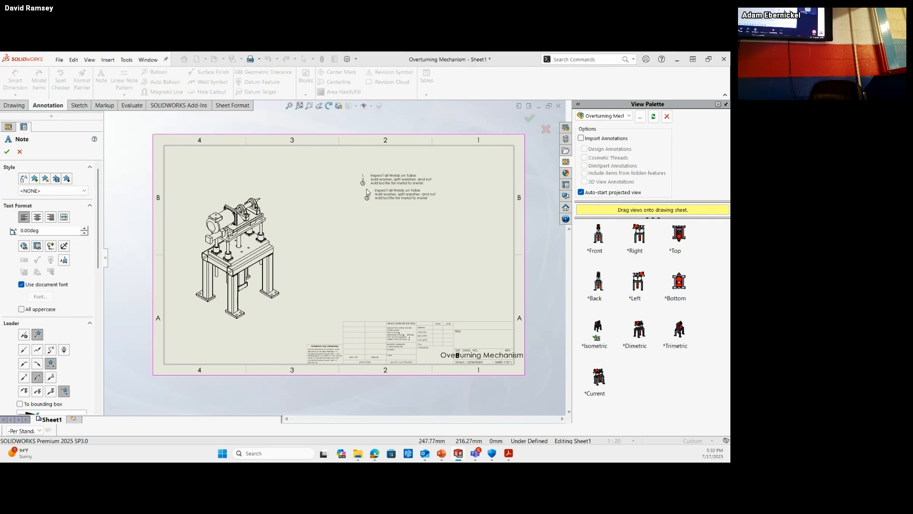
key("Escape")
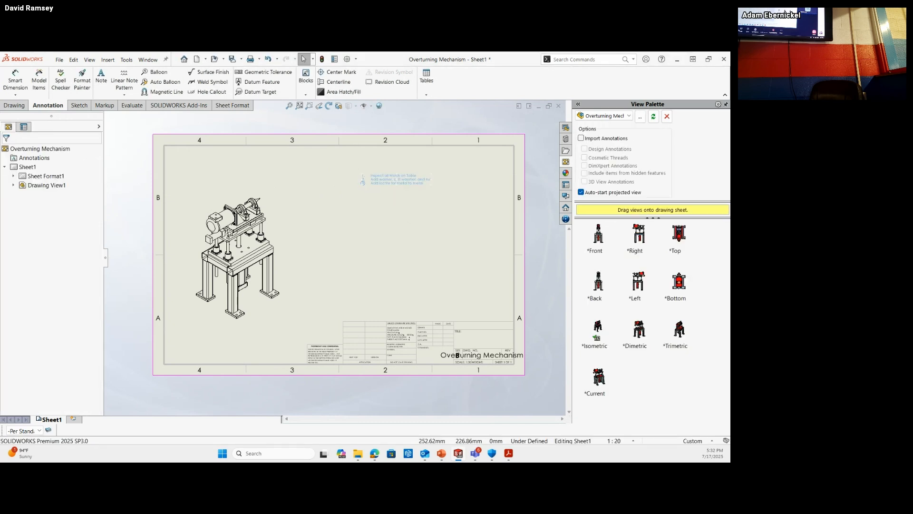
- Reopen the numbered note for editing and give its first item's number a Flag - Five Sided border
double_click(363, 181)
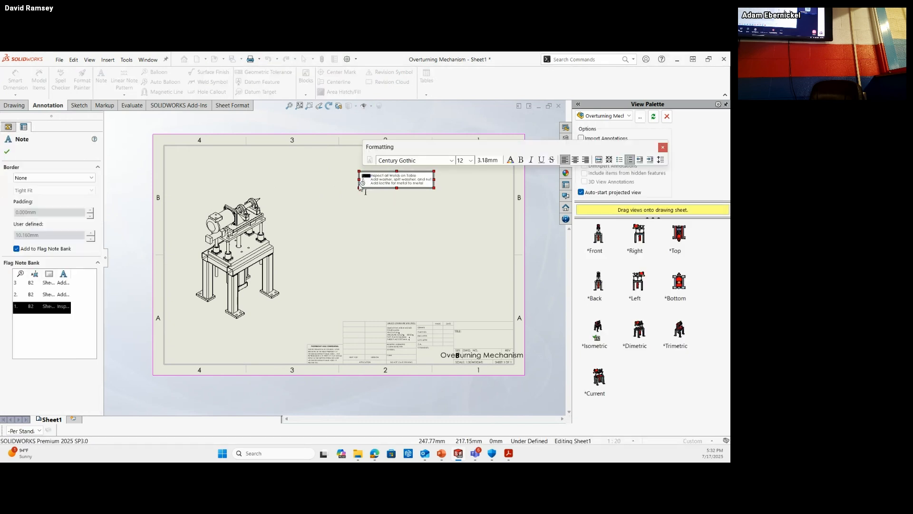
left_click(30, 179)
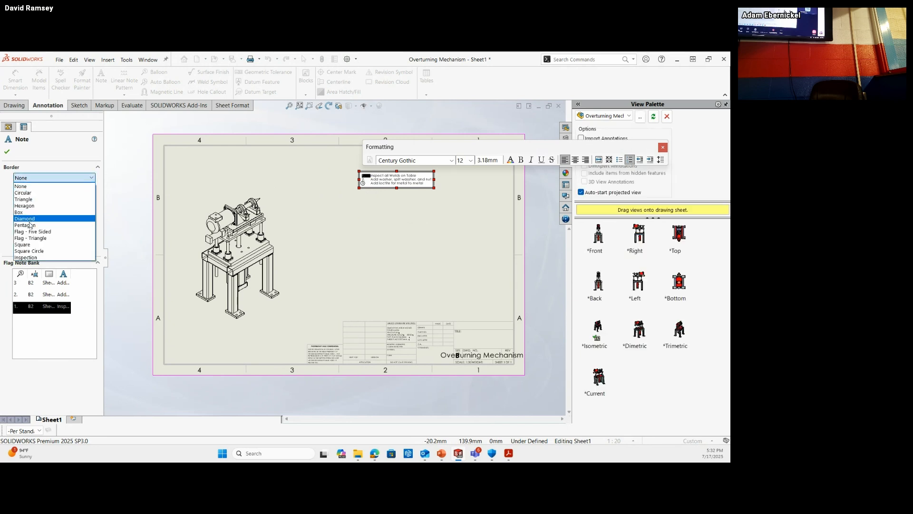
left_click(31, 232)
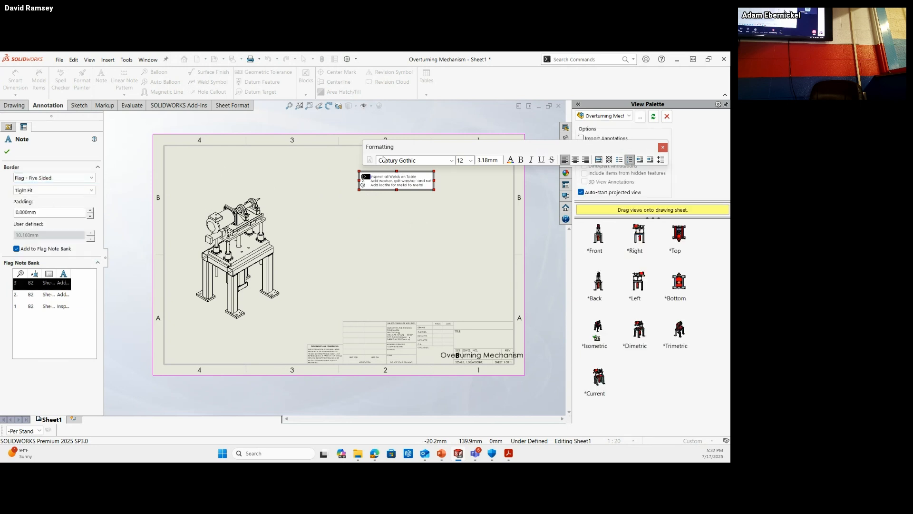
- Give the number of the note's second item a Triangle border and finish editing the note
left_click(365, 181)
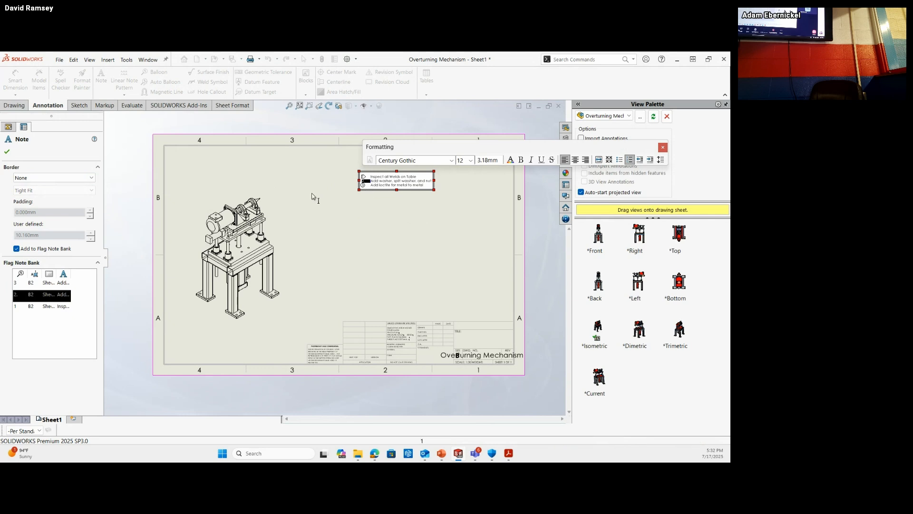
left_click(29, 179)
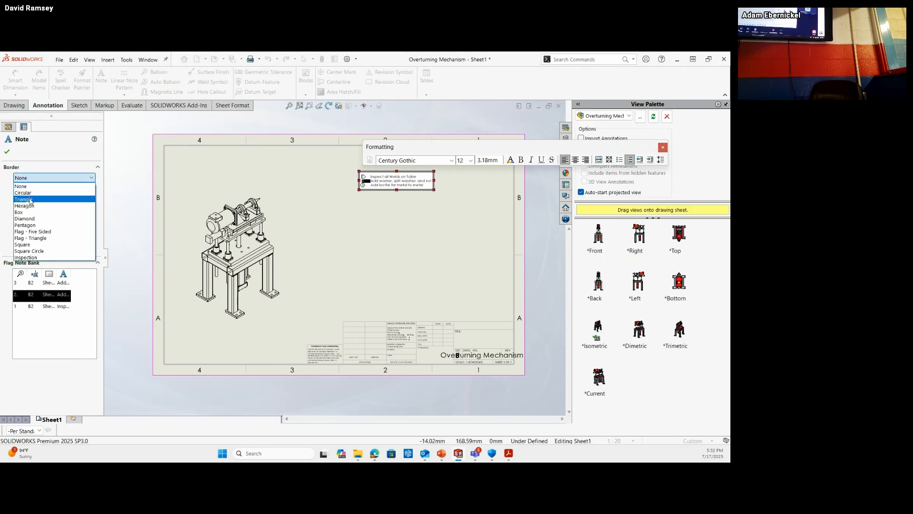
left_click(30, 199)
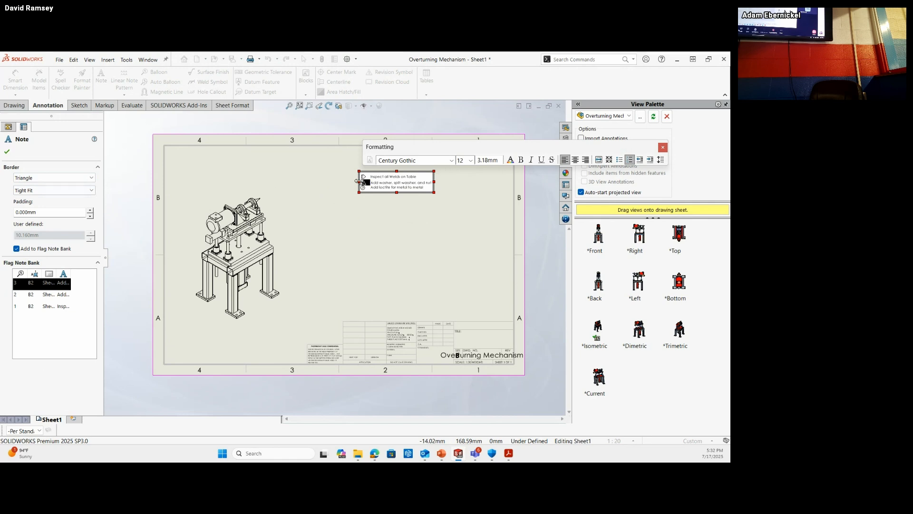
left_click(362, 230)
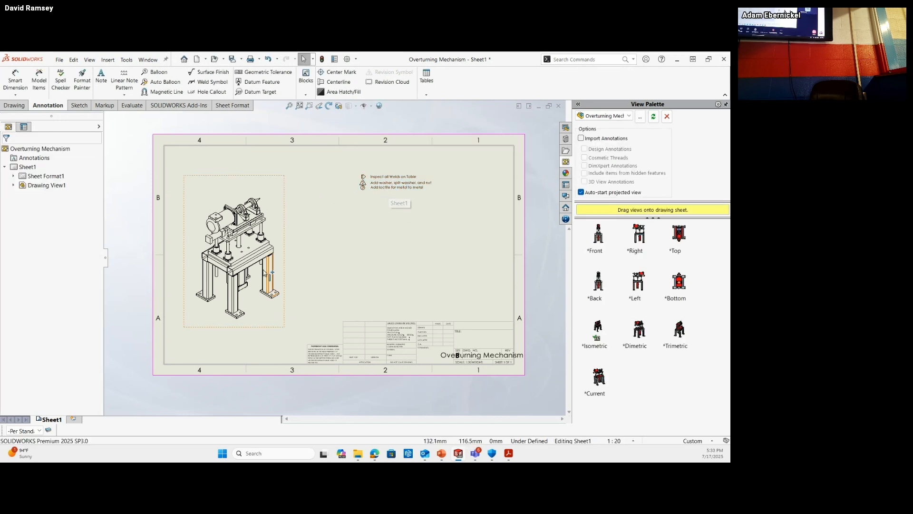
- Reopen the numbered note, enlarge its text box toward the isometric view, and set all its text to font size 24
left_click(369, 177)
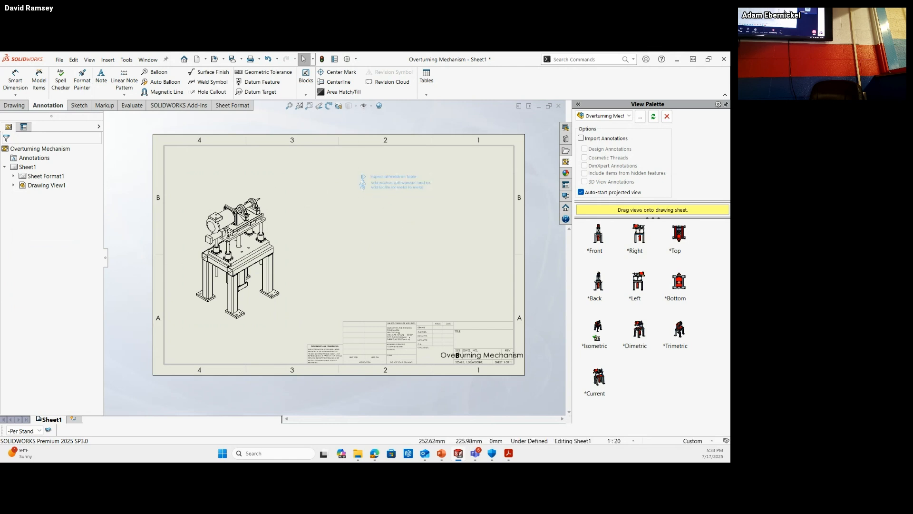
double_click(370, 184)
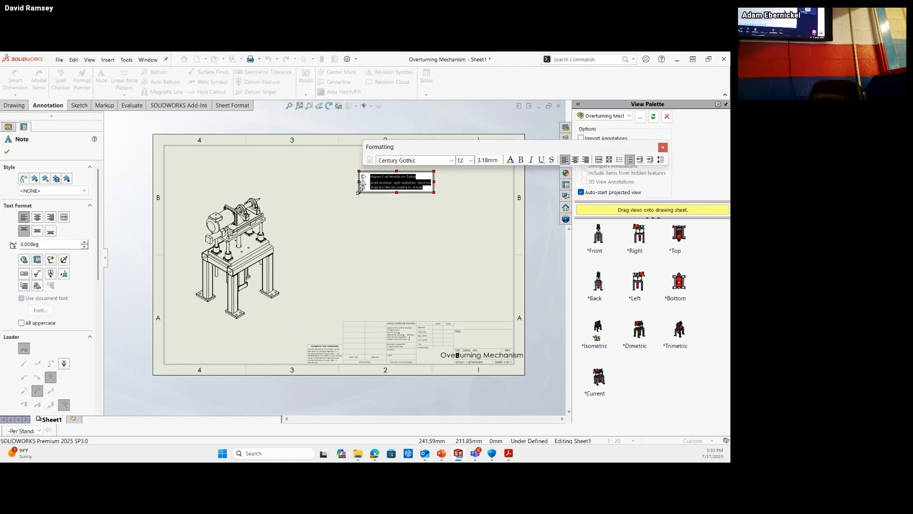
left_click_drag(360, 192, 316, 212)
left_click(469, 162)
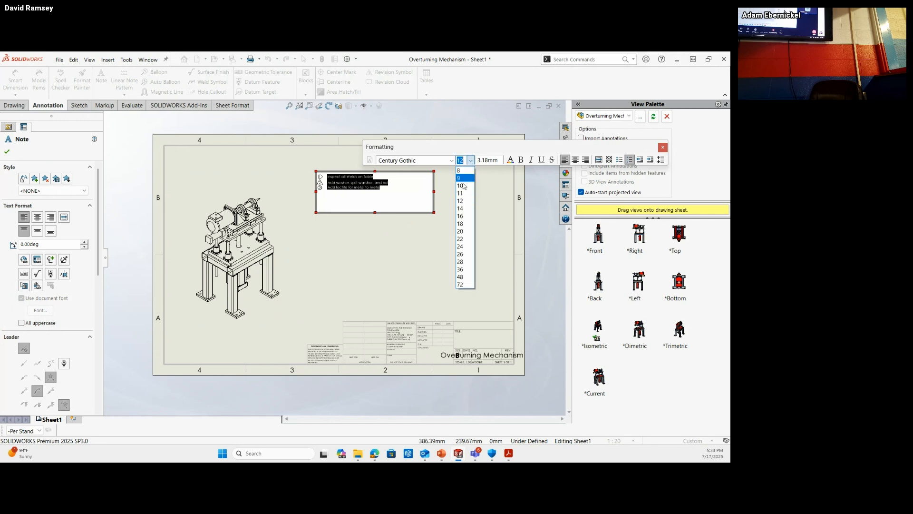
left_click(459, 247)
left_click(341, 250)
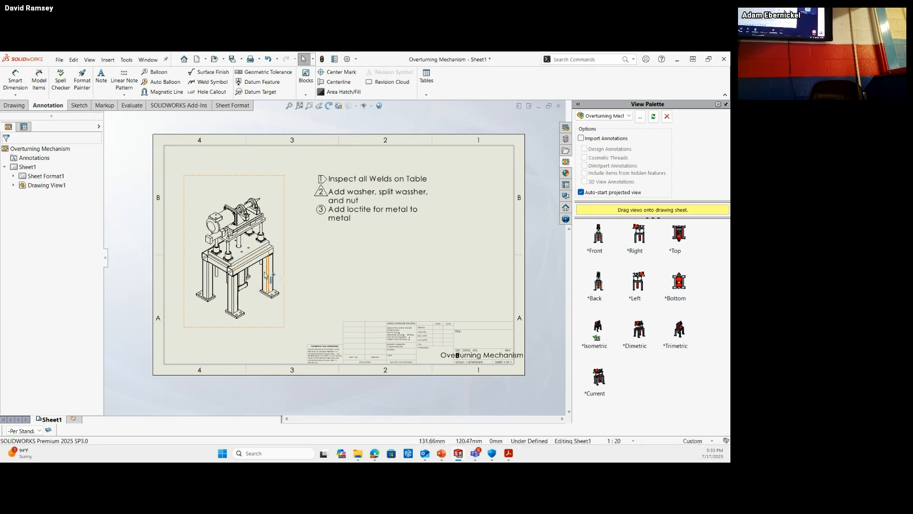
- Start a balloon from the Flag Note Bank and attach flag note 1 to the table frame's right corner
left_click(152, 74)
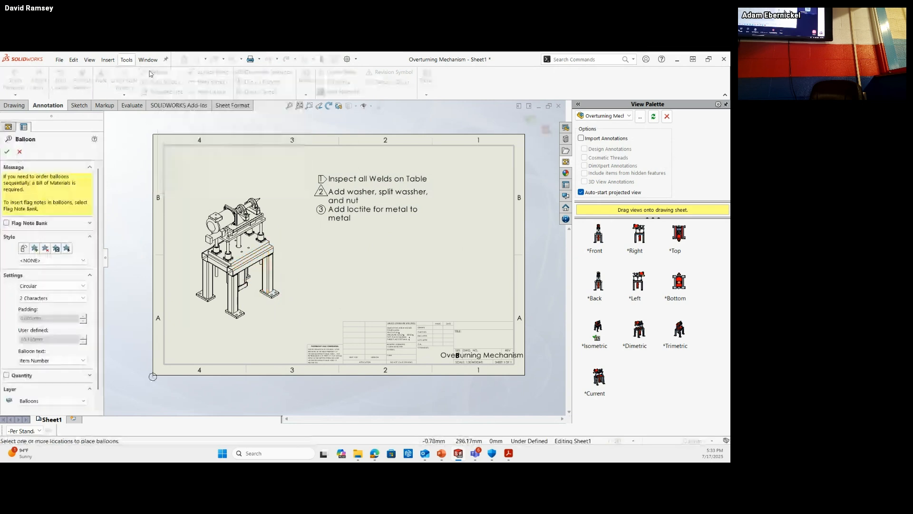
left_click(7, 224)
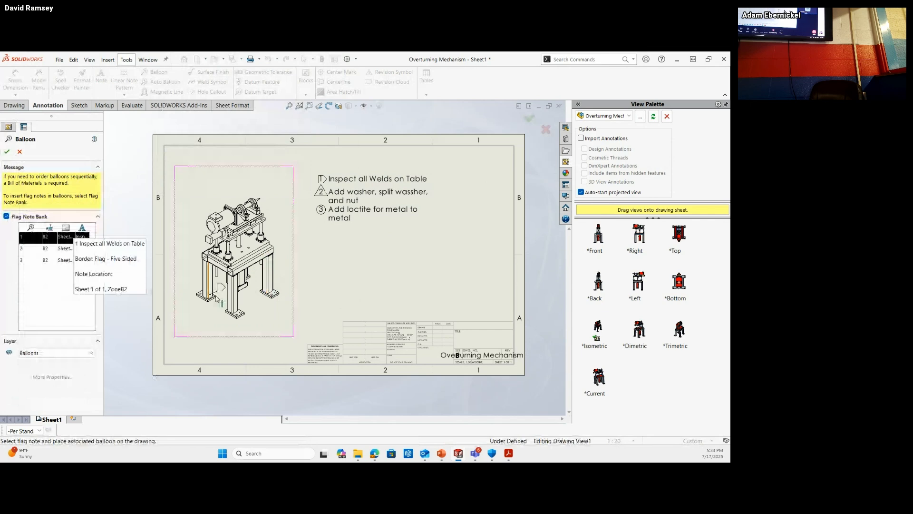
scroll(217, 298, "down", 3)
left_click(275, 243)
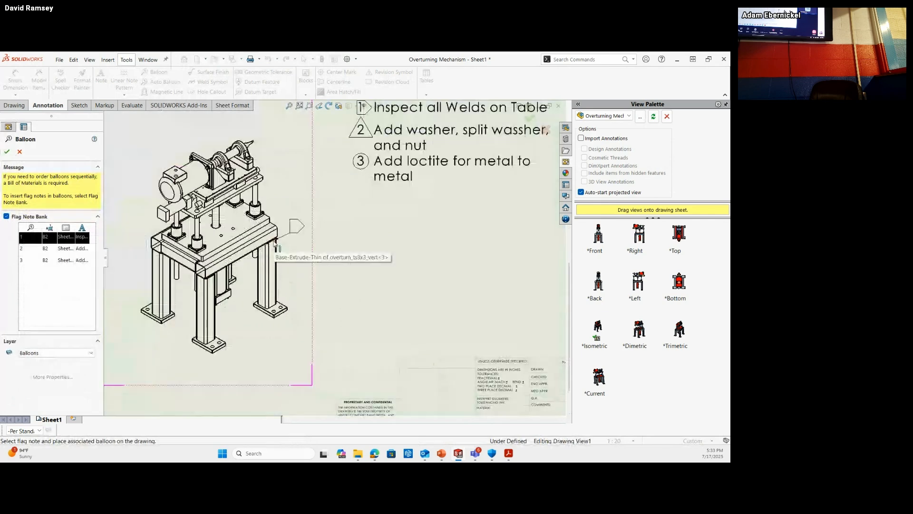
left_click(369, 227)
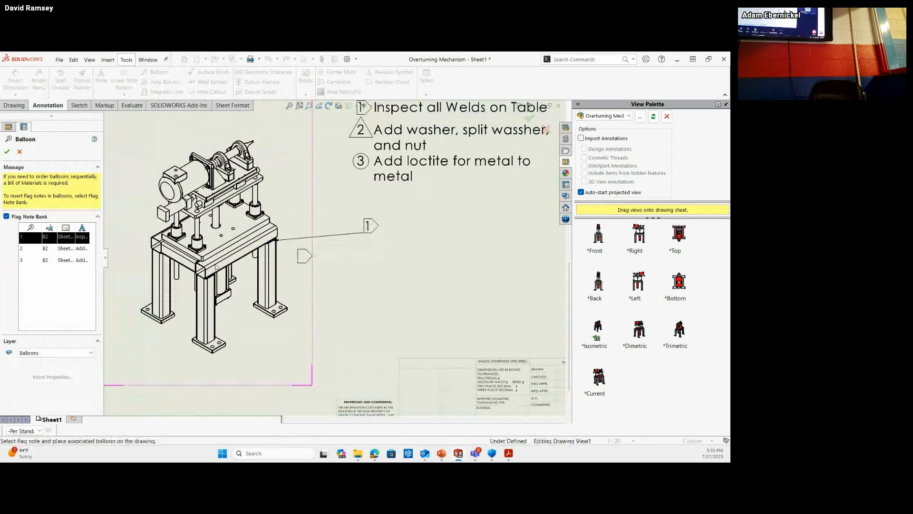
- Attach flag note 2 from the bank to the base of the table's rear-right guide rod
left_click(37, 252)
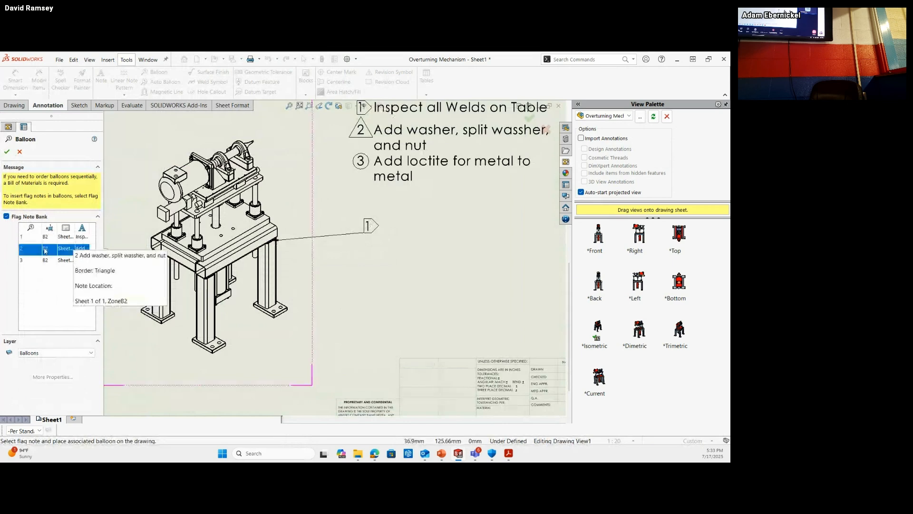
left_click(261, 219)
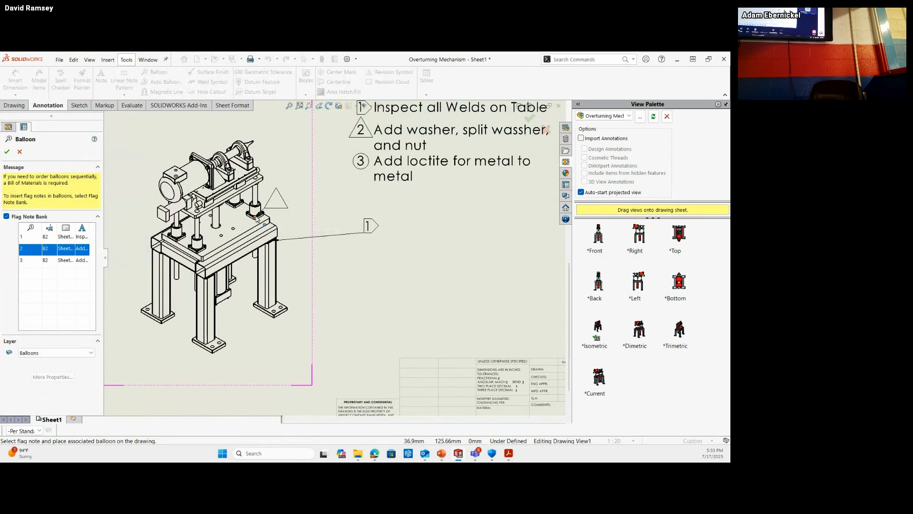
left_click(313, 190)
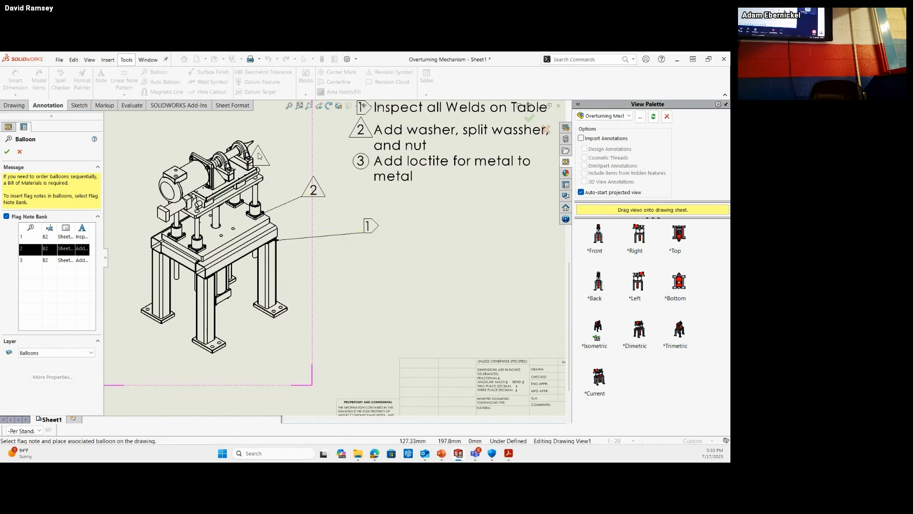
- Attach flag note 3 from the bank to the bearing area near the upper shaft's end, and end the Balloon command
left_click(67, 260)
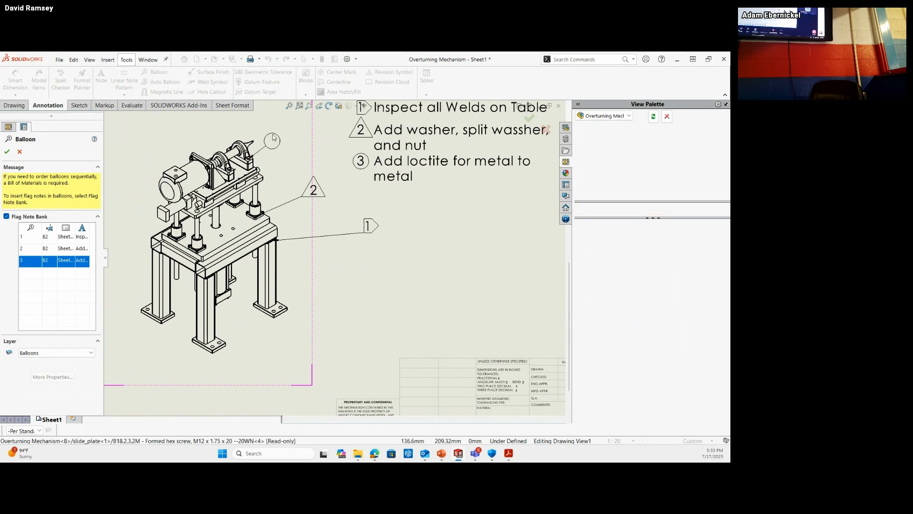
left_click(251, 157)
left_click(291, 132)
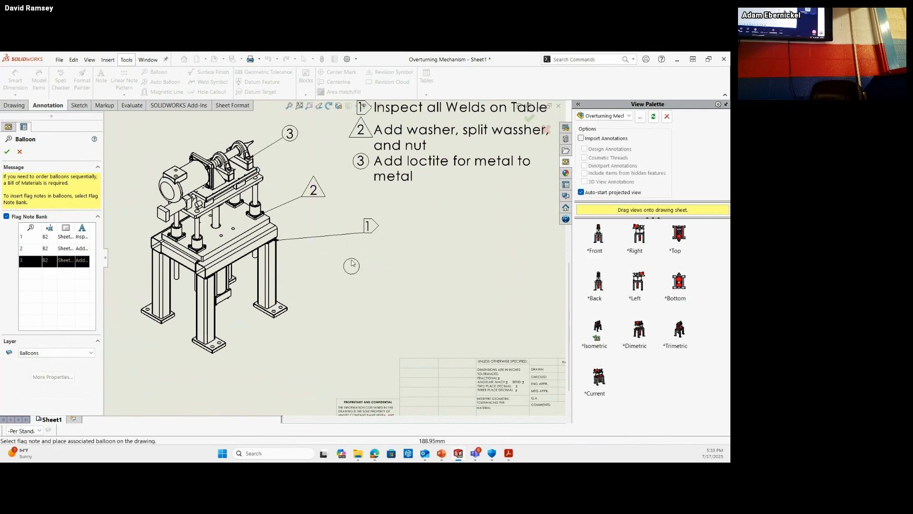
scroll(338, 276, "up", 2)
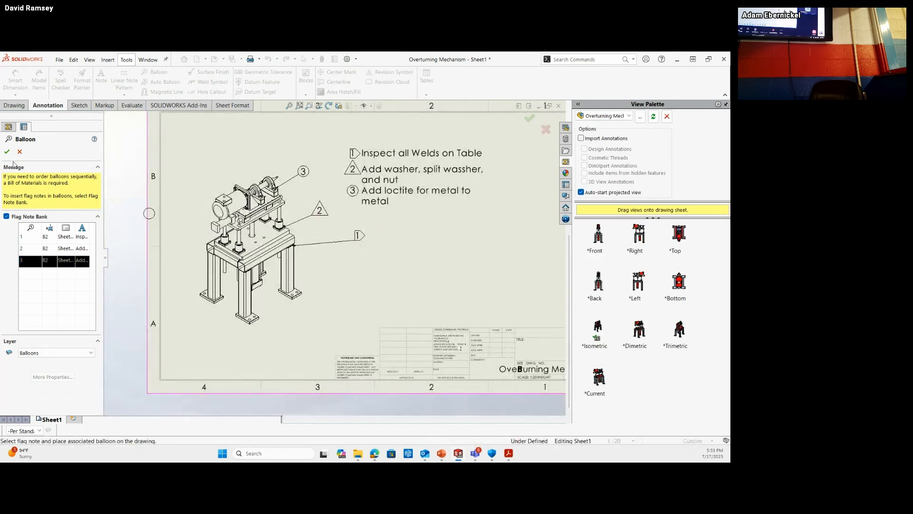
key("Escape")
key("f")
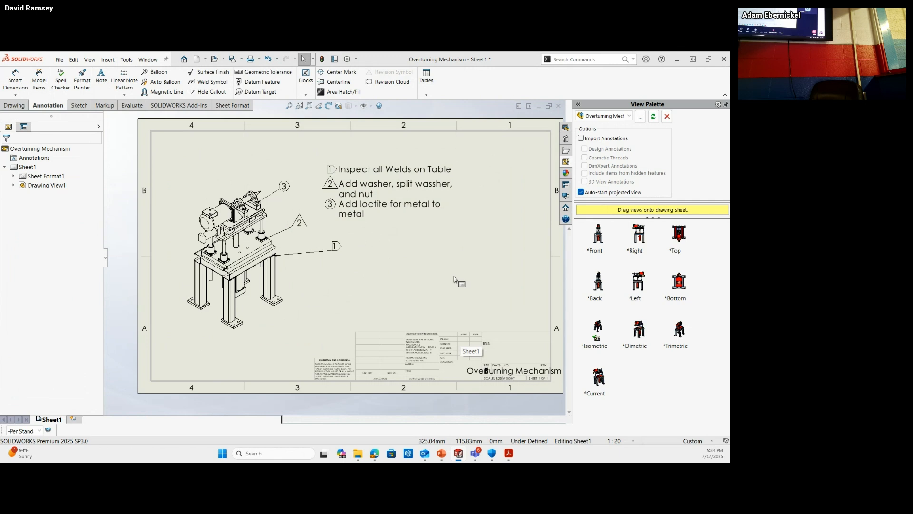
- Switch to the presentation, advance to the Bill of Material Templates slide, and return to the SOLIDWORKS drawing
key("alt+Tab")
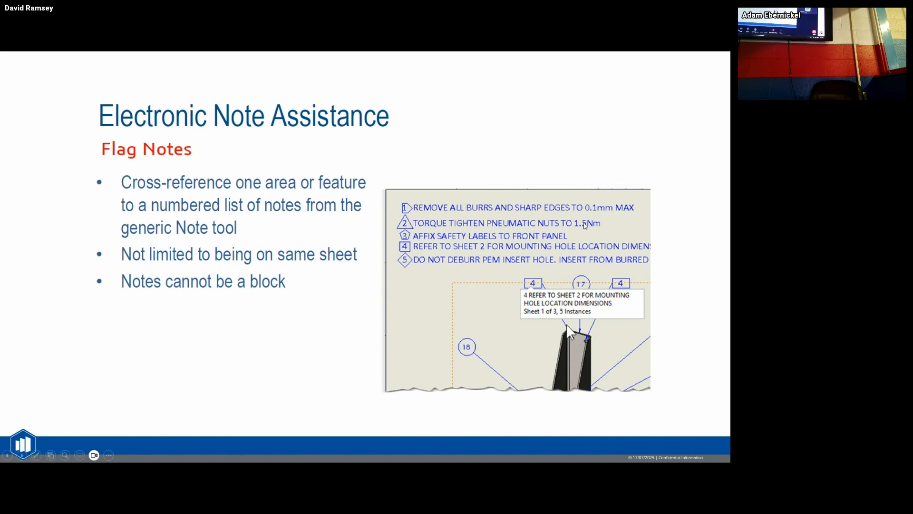
left_click(584, 149)
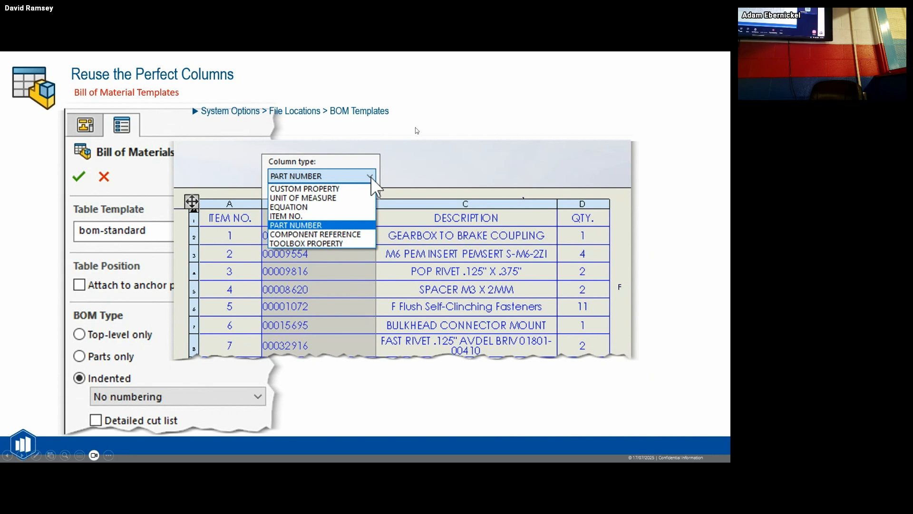
key("alt+Tab")
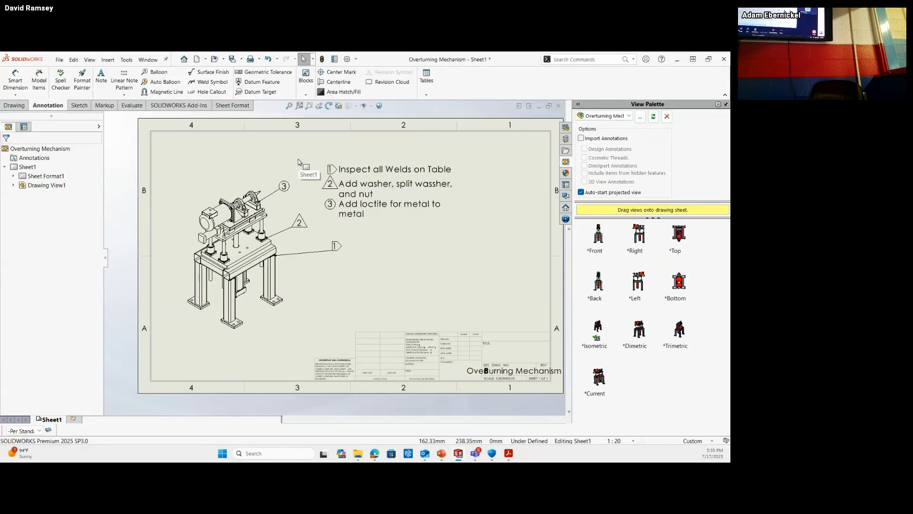
- Add a second drawing sheet and place an Isometric view of the assembly on it, displayed as Shaded With Edges
left_click(74, 421)
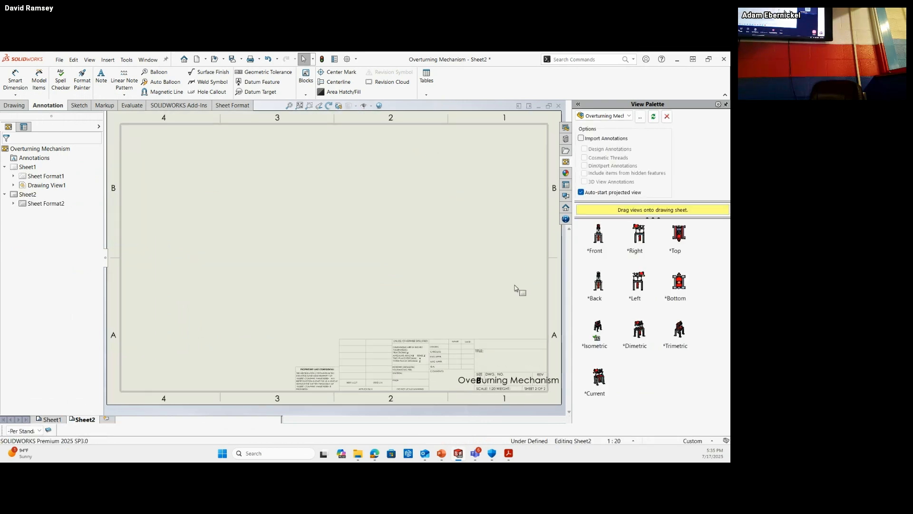
mouse_move(599, 328)
left_mouse_down()
mouse_move(459, 302)
mouse_move(300, 295)
mouse_move(247, 280)
mouse_move(193, 293)
mouse_move(193, 303)
left_mouse_up()
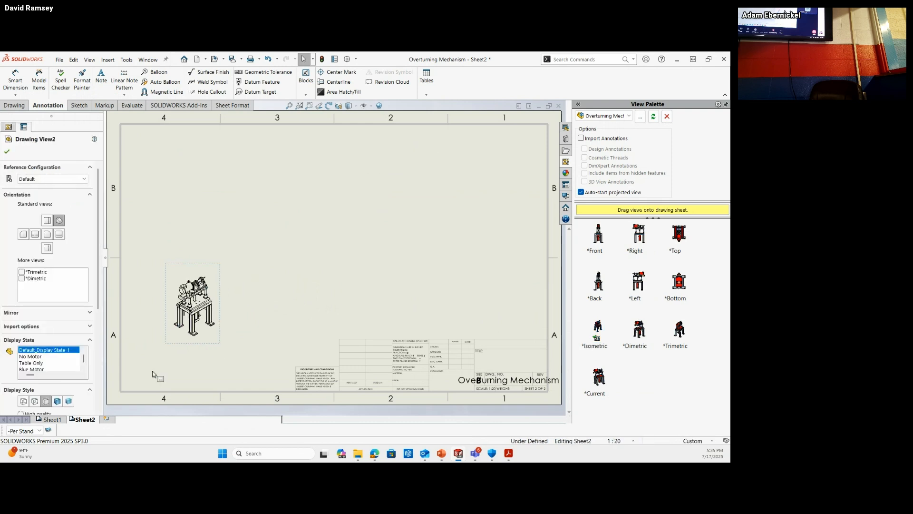
left_click_drag(99, 303, 101, 393)
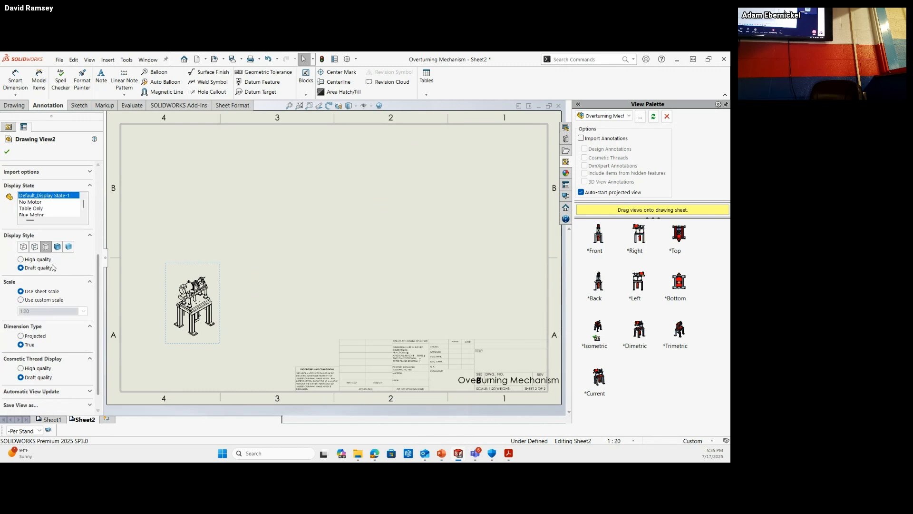
left_click(57, 246)
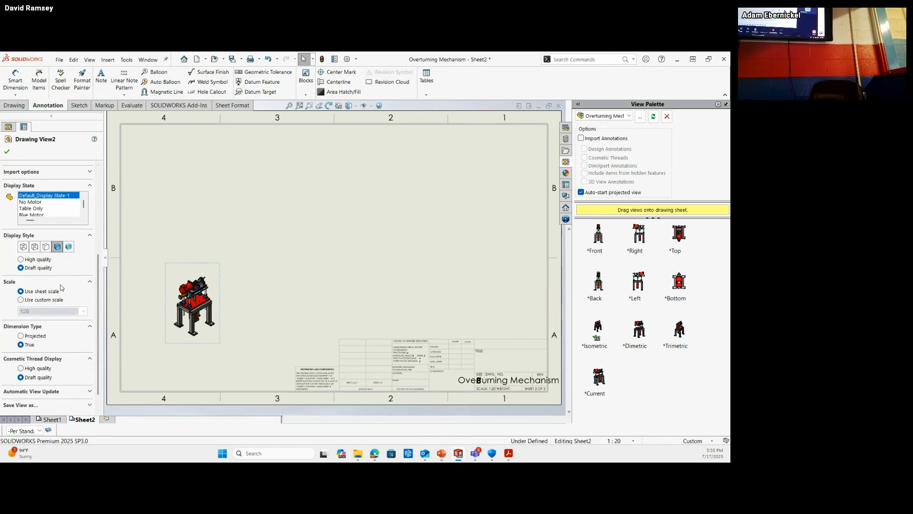
- Set the isometric view's custom scale to 1:8 and reposition the view higher on the sheet
left_click(21, 299)
left_click(42, 312)
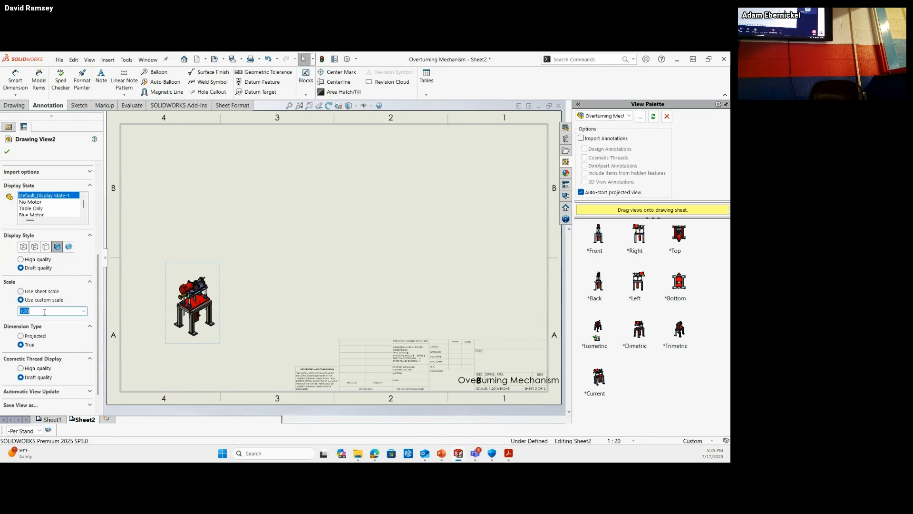
left_click(83, 312)
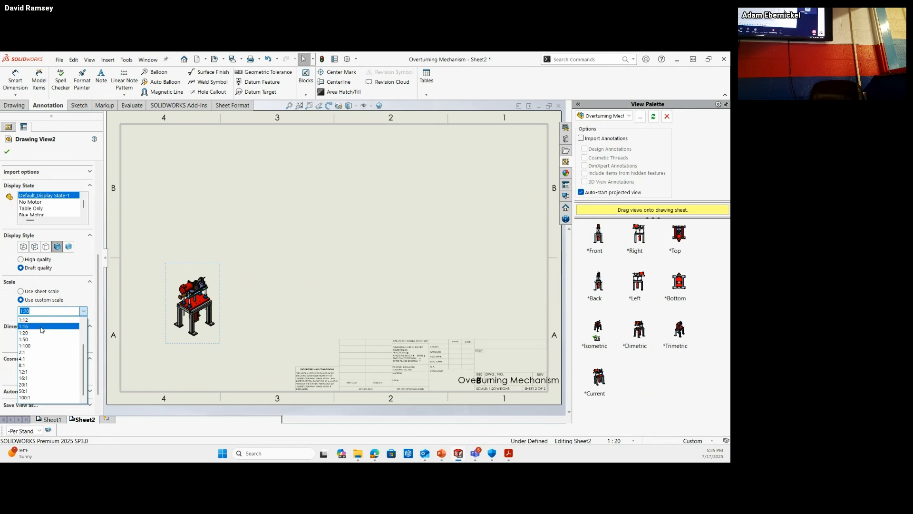
left_click(27, 346)
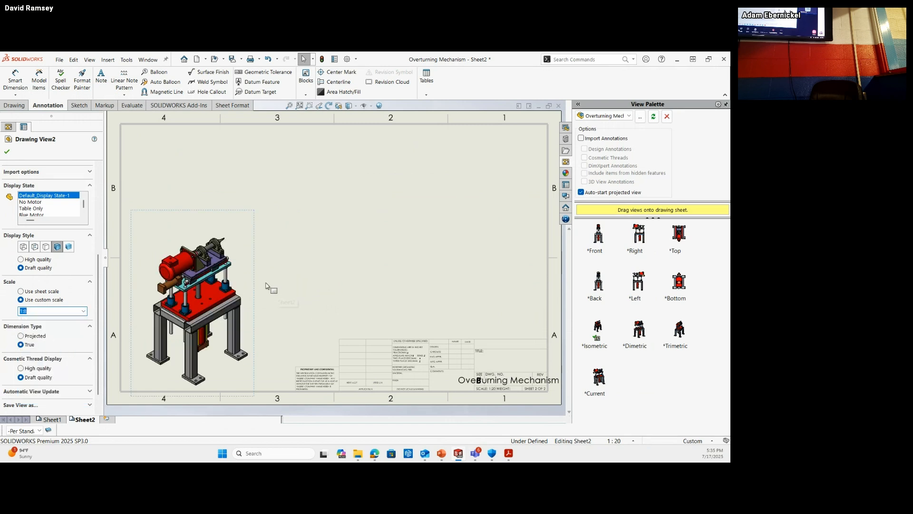
mouse_move(259, 270)
left_mouse_down()
mouse_move(270, 222)
mouse_move(273, 231)
left_mouse_up()
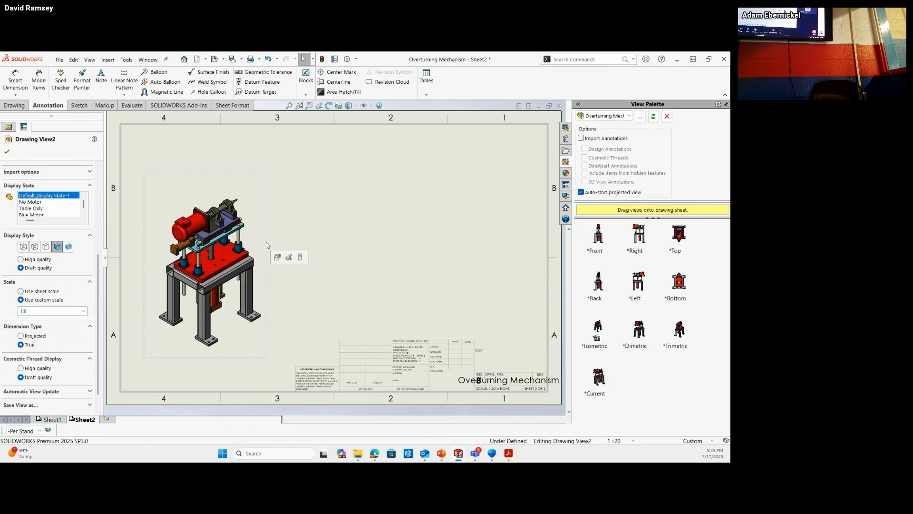
left_click(325, 295)
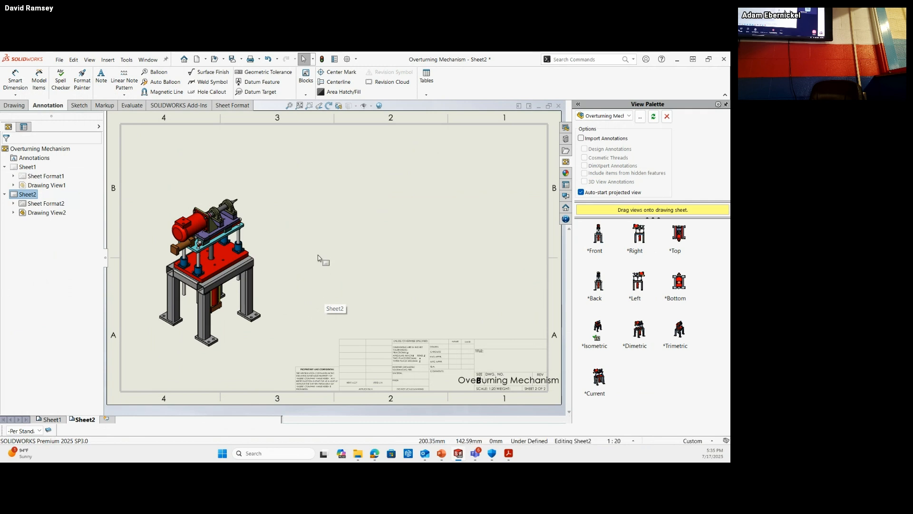
- Insert a Parts only bill of materials for the isometric view with the bom-standard template, placing it in the sheet's right half
left_click(429, 96)
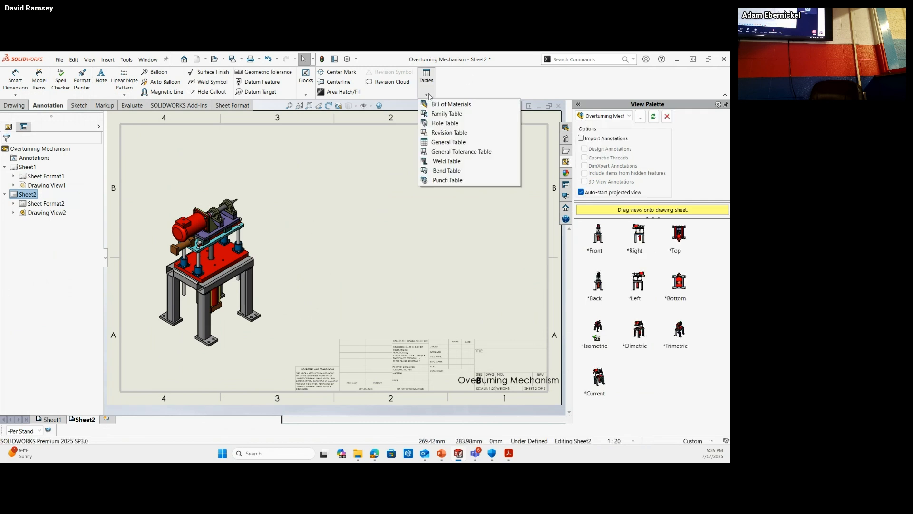
left_click(437, 105)
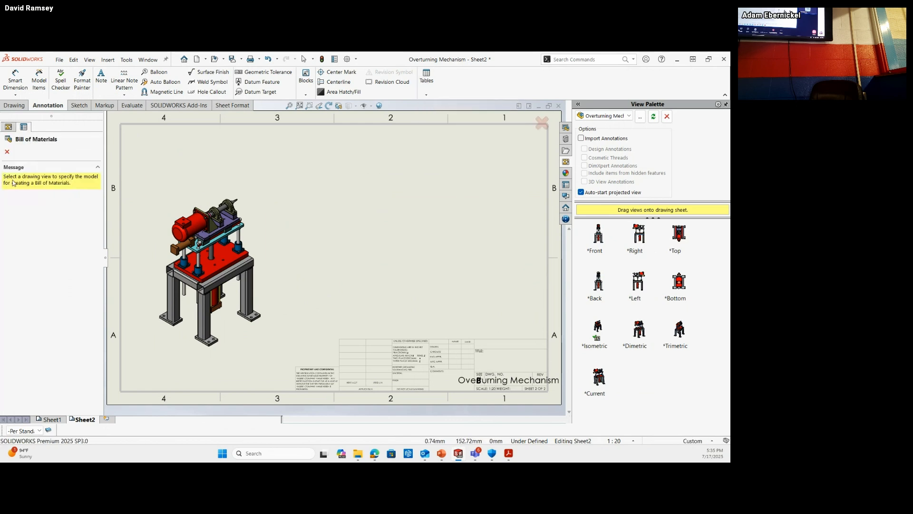
left_click(148, 216)
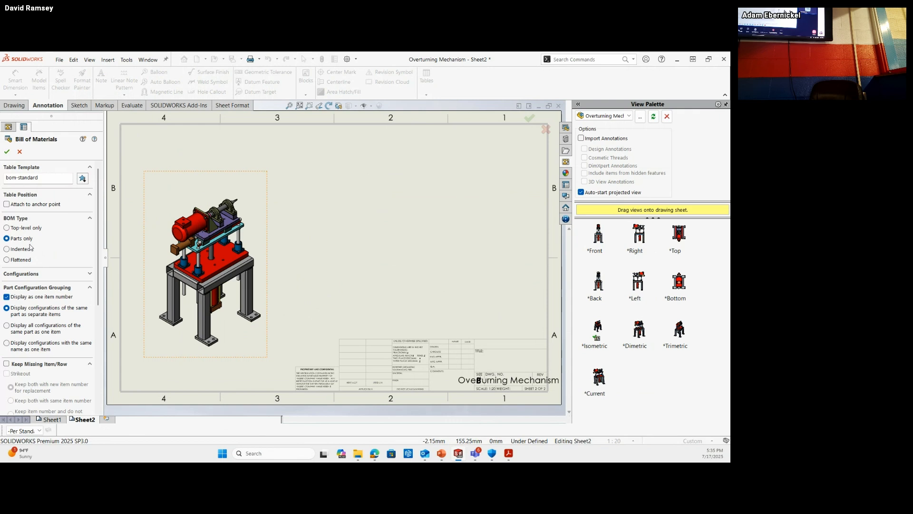
left_click(8, 152)
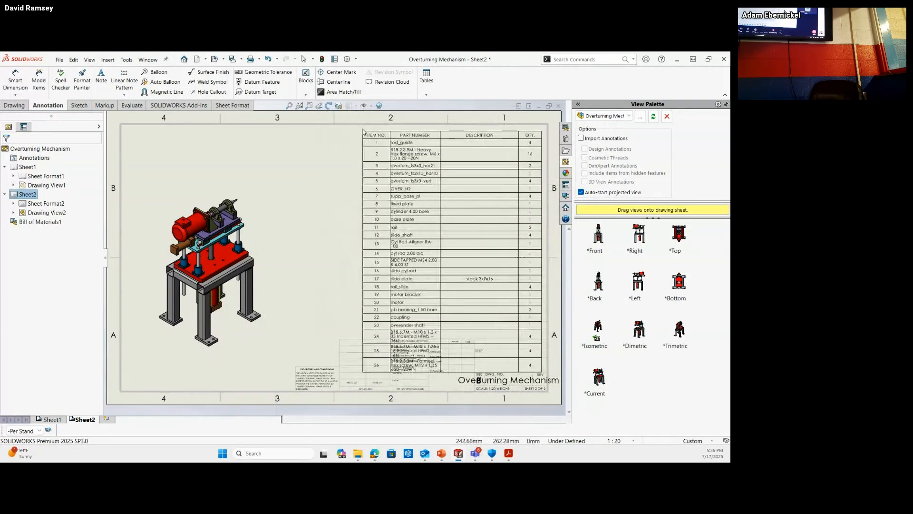
- Reposition the bill of materials near the sheet's upper-right corner and shrink its height so it clears the title block
left_click(354, 128)
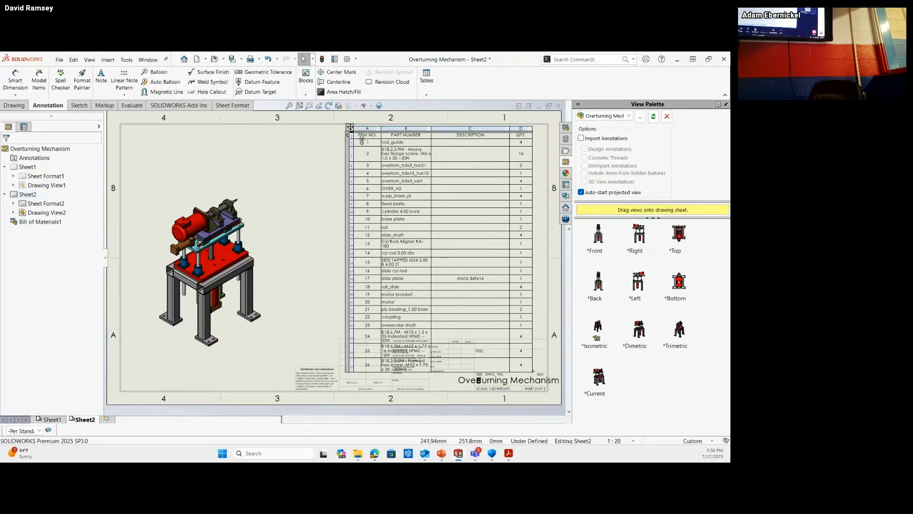
left_click_drag(350, 128, 364, 127)
left_click_drag(547, 371, 539, 321)
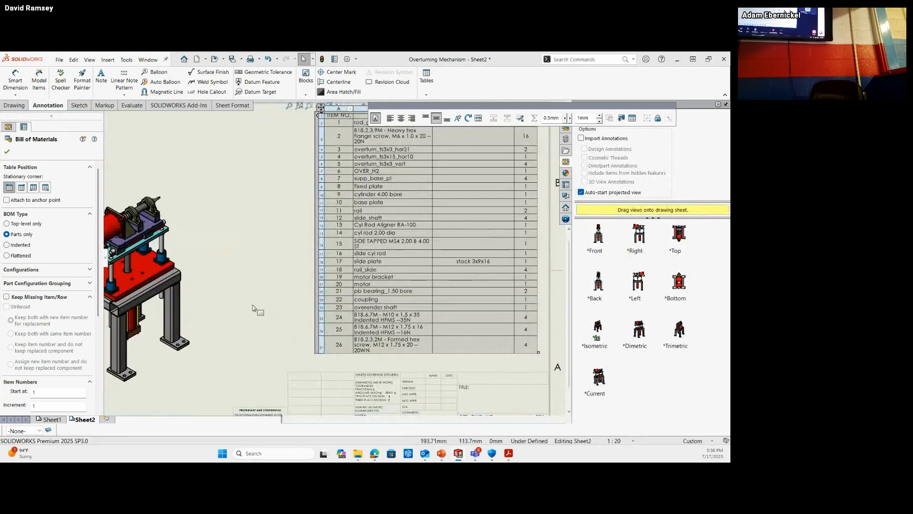
scroll(246, 331, "down", 2)
middle_click_drag(247, 331, 223, 344)
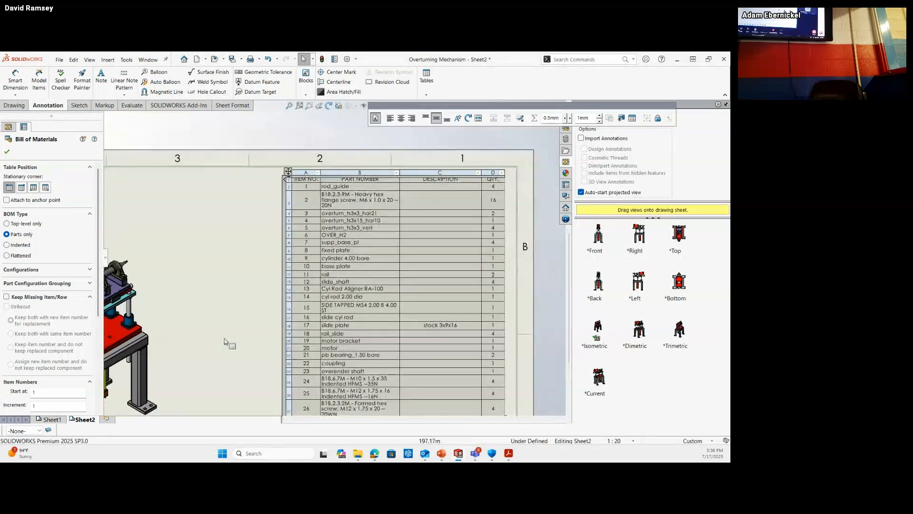
left_click(229, 308)
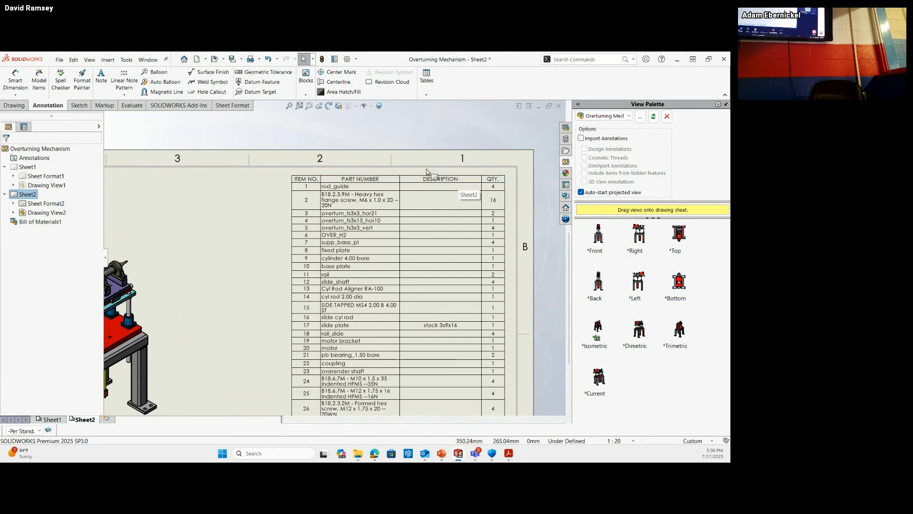
- Delete the DESCRIPTION column from the bill of materials and move the narrowed table against the sheet's right border
left_click(427, 171)
right_click(427, 174)
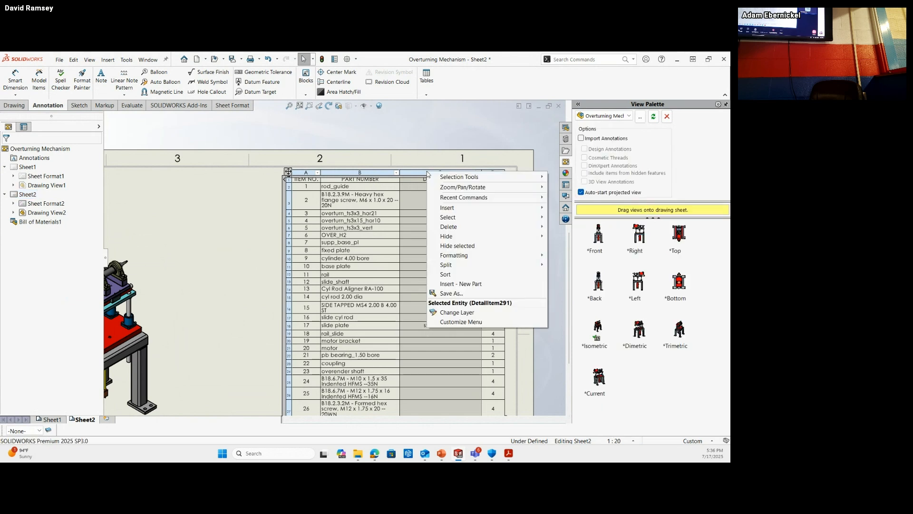
mouse_move(520, 228)
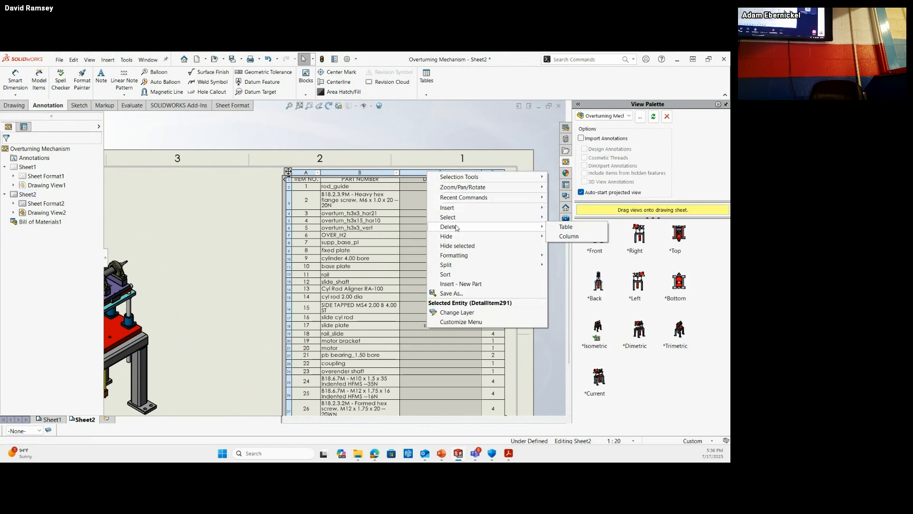
left_click(568, 236)
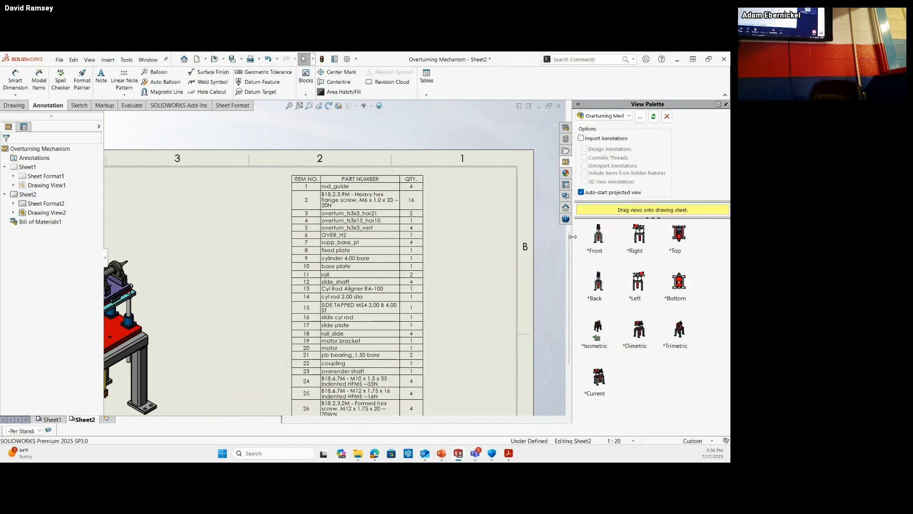
left_click_drag(289, 173, 377, 172)
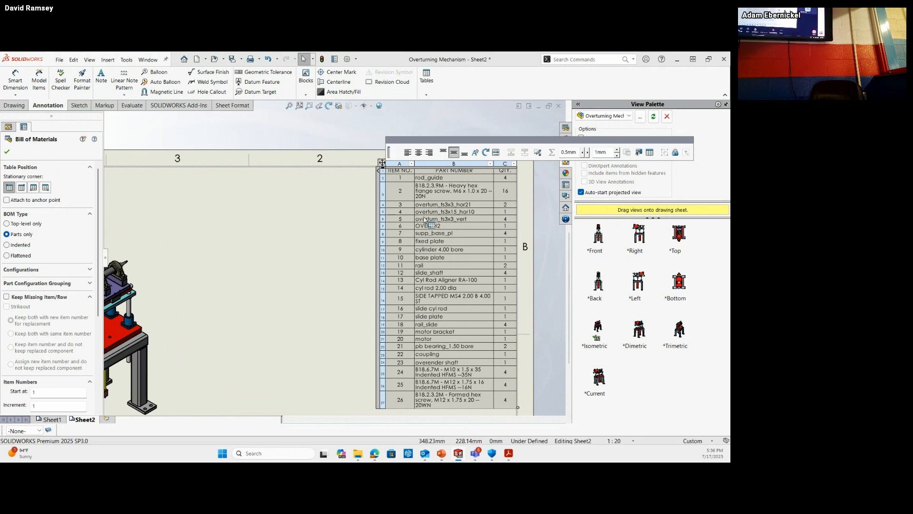
right_click(383, 163)
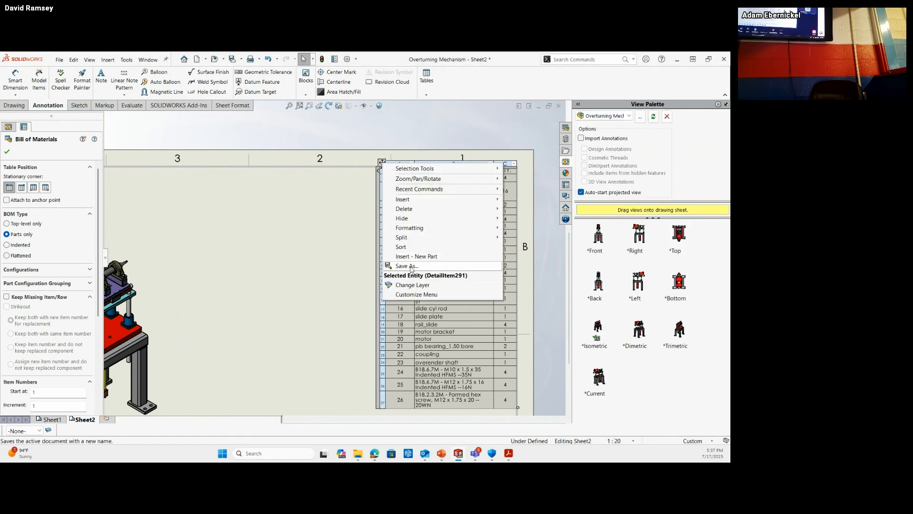
left_click(328, 261)
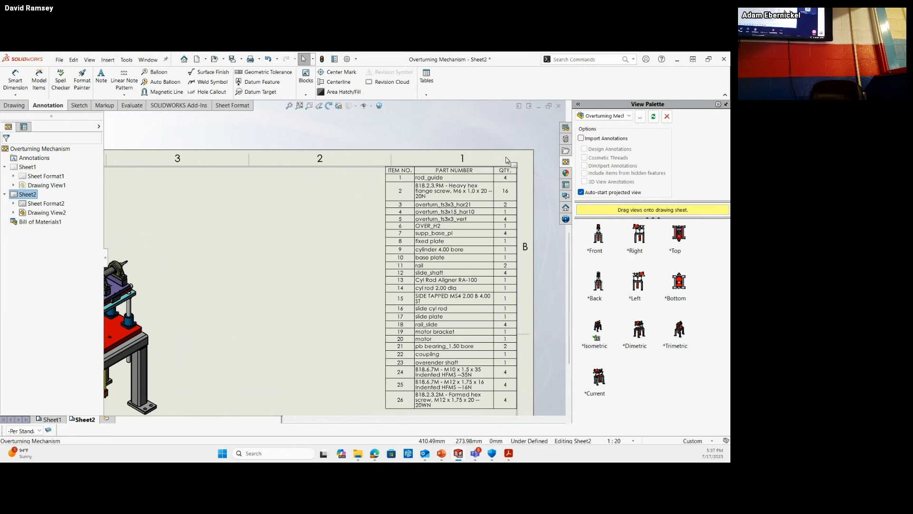
- Review the column types available for the PART NUMBER column without changing its type
left_click(382, 162)
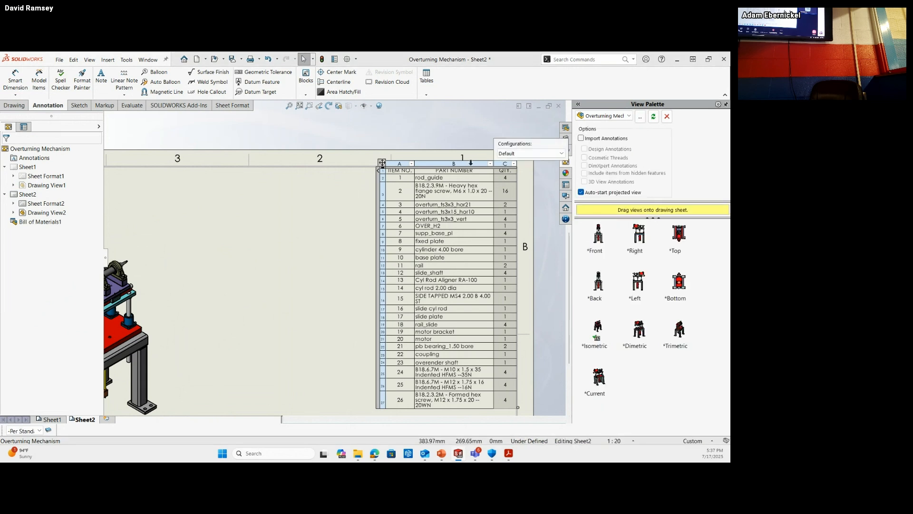
left_click(468, 164)
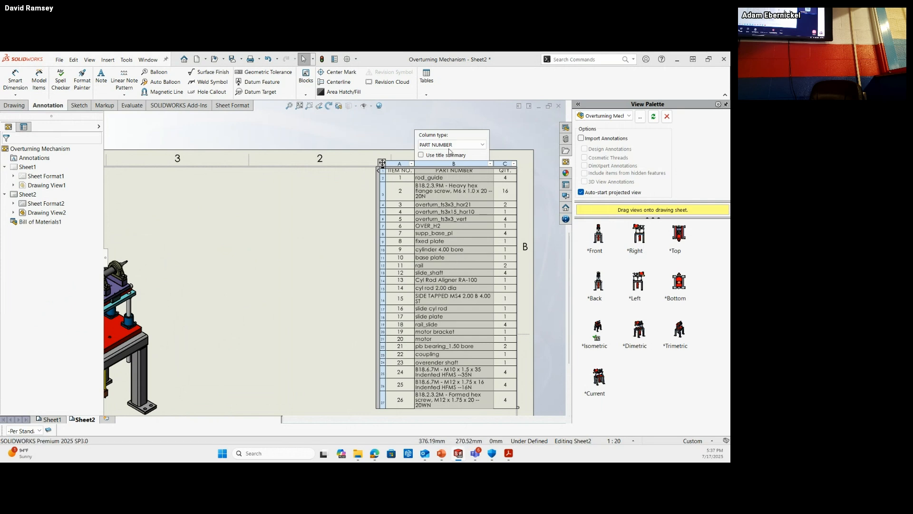
left_click(483, 145)
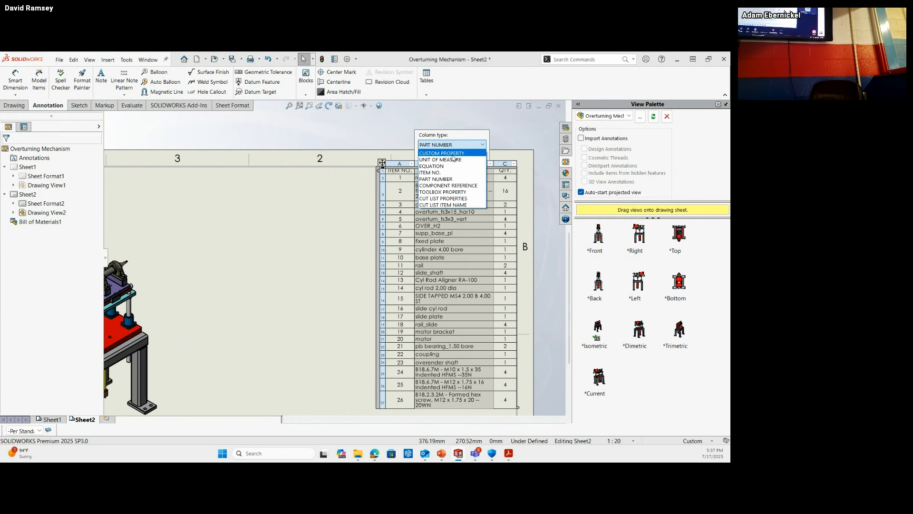
left_click(504, 155)
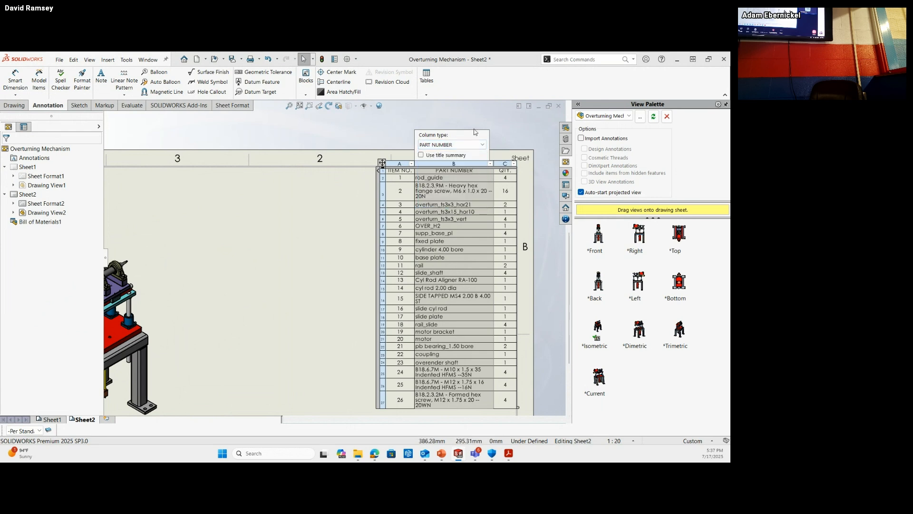
left_click(456, 122)
- Move the QTY. column between the ITEM NO. and PART NUMBER columns in the bill of materials
left_click(428, 172)
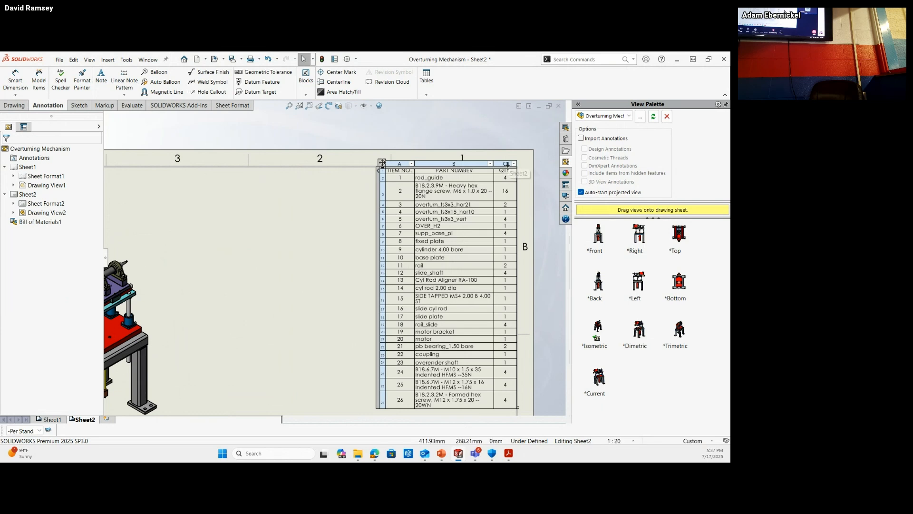
left_click_drag(473, 158, 411, 162)
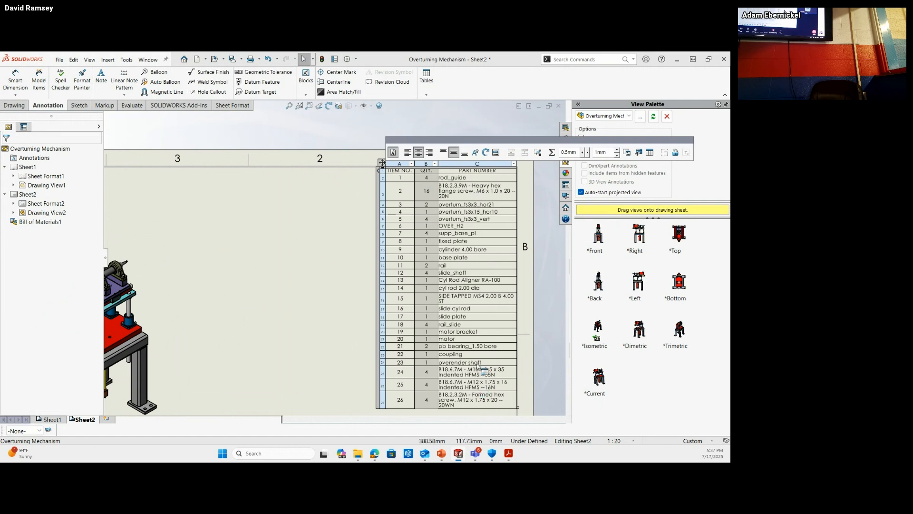
left_click(327, 249)
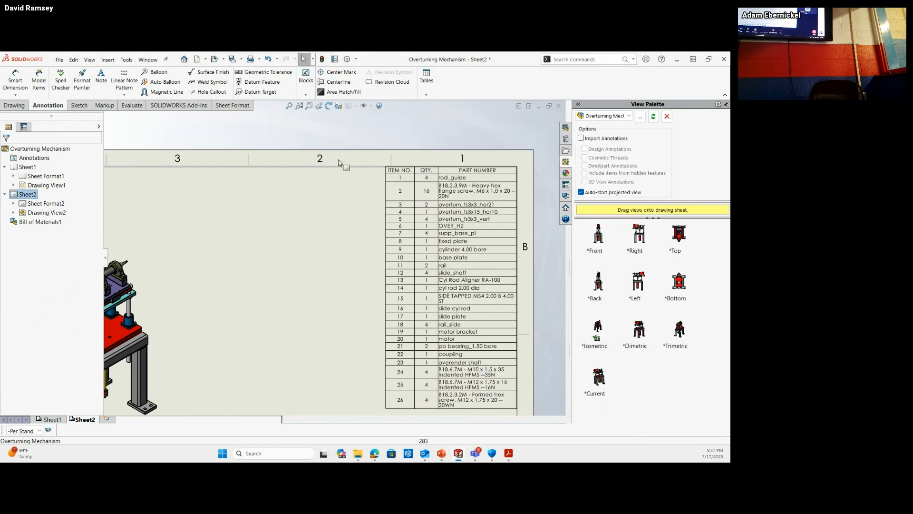
- Save the customized bill of materials as a table template named Daves Bom in the SWUG Custom Templates folder
left_click(381, 162)
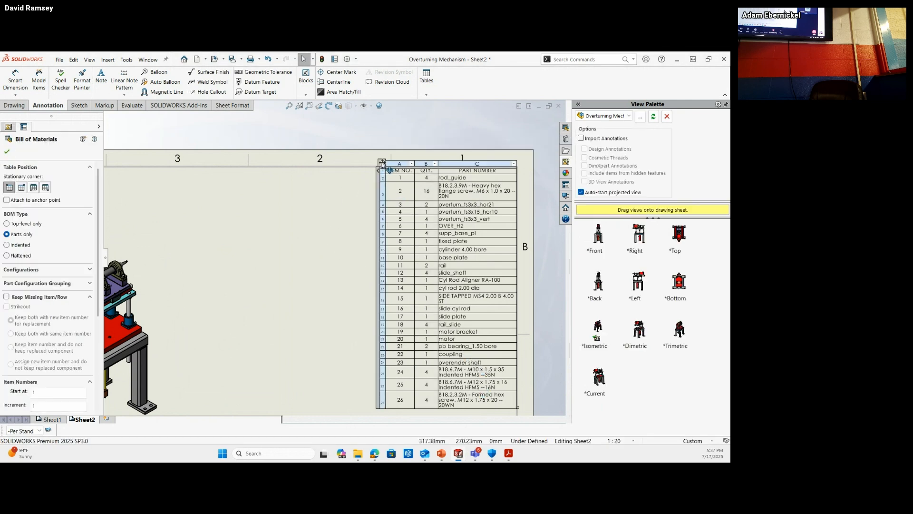
right_click(382, 164)
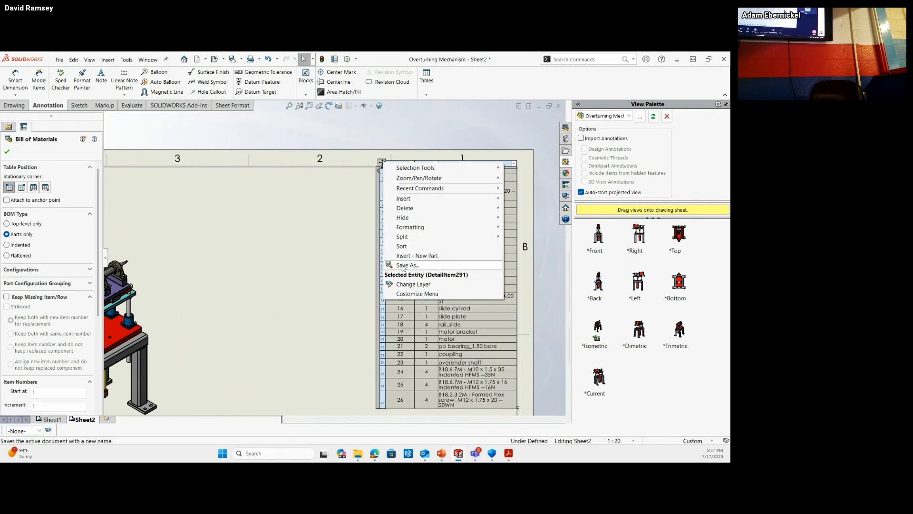
left_click(402, 265)
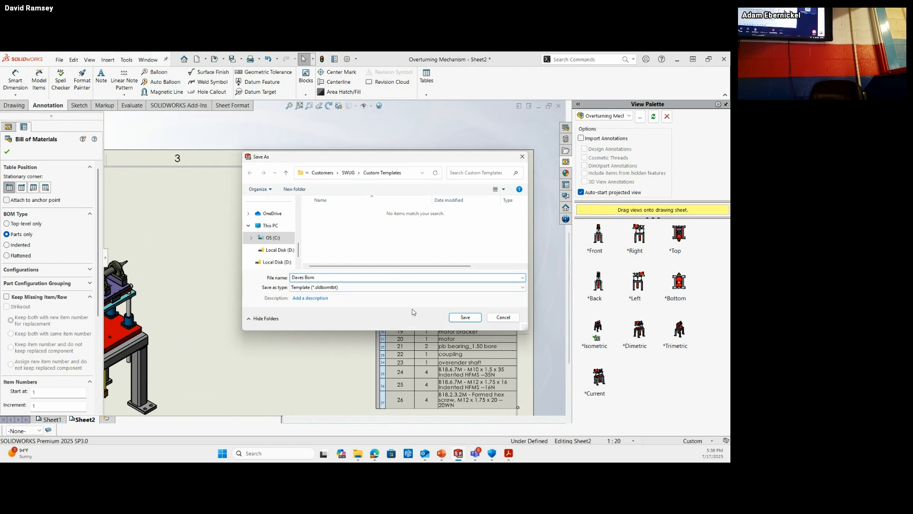
left_click(465, 317)
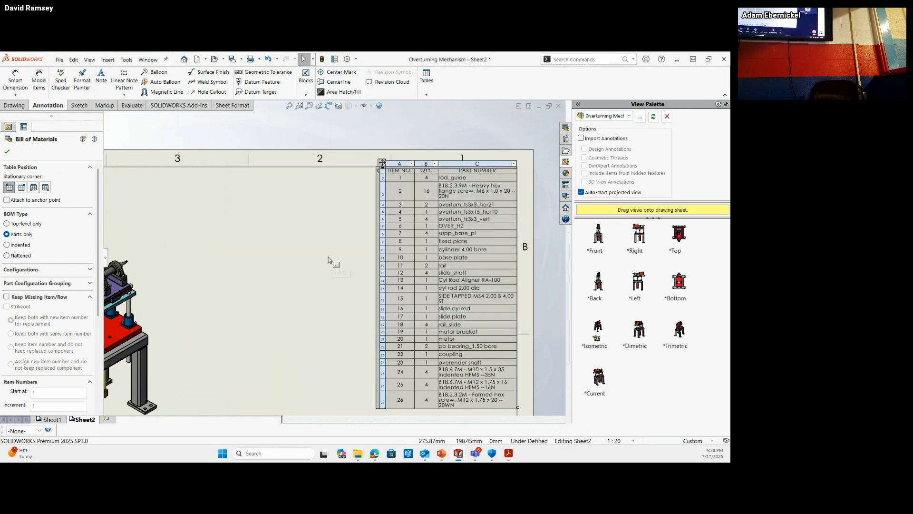
left_click(286, 291)
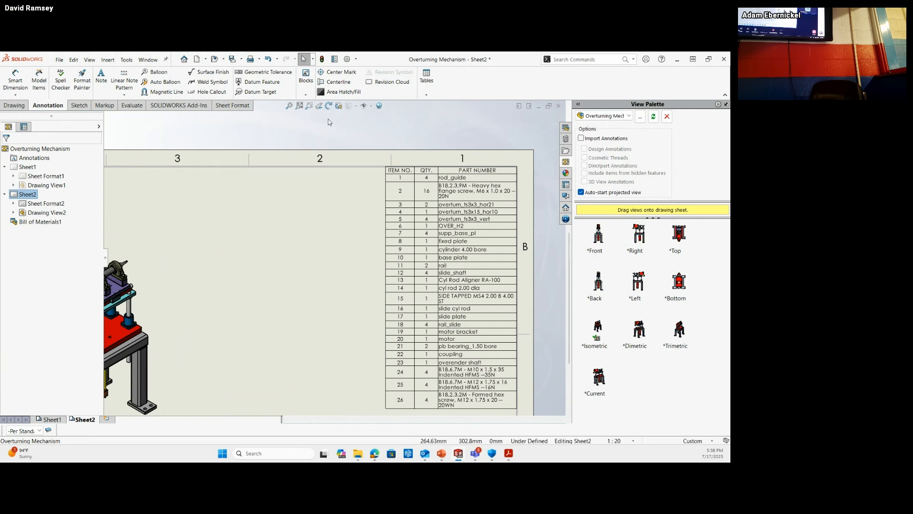
- Start another Parts only bill of materials for the isometric view and load Daves Bom.sldbomtbt from C:\Customers\SWUG\Custom Templates as its template
left_click(426, 90)
left_click(435, 105)
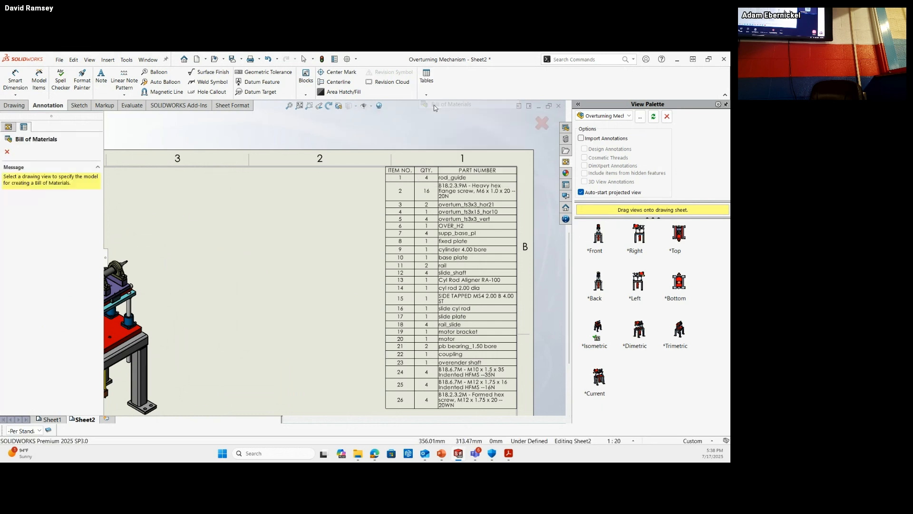
left_click(111, 323)
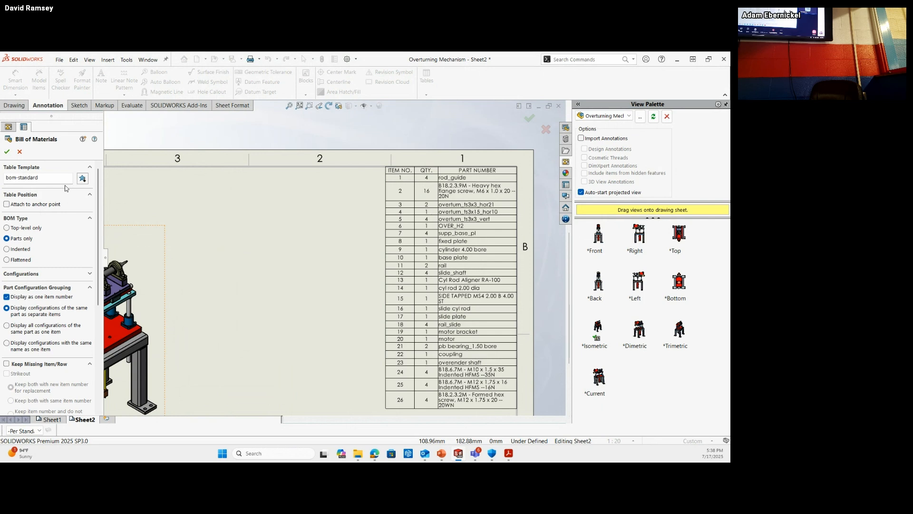
left_click(83, 179)
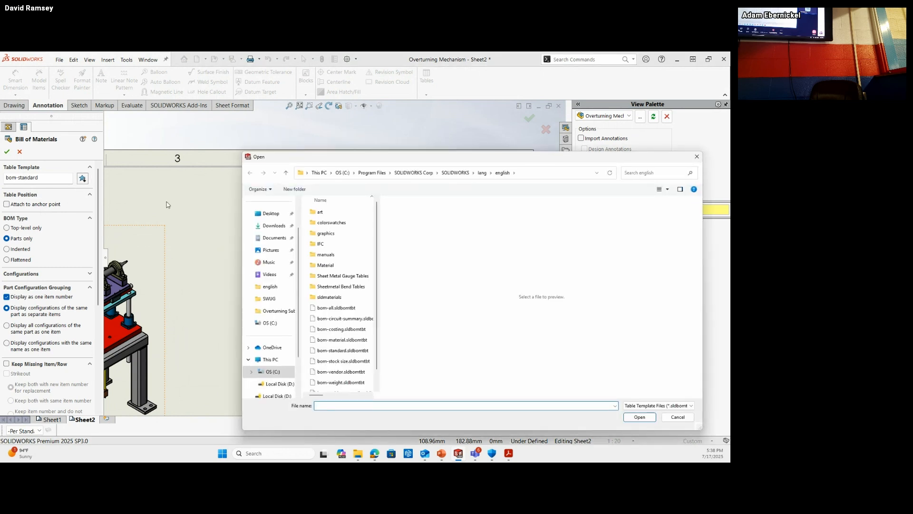
left_click(270, 328)
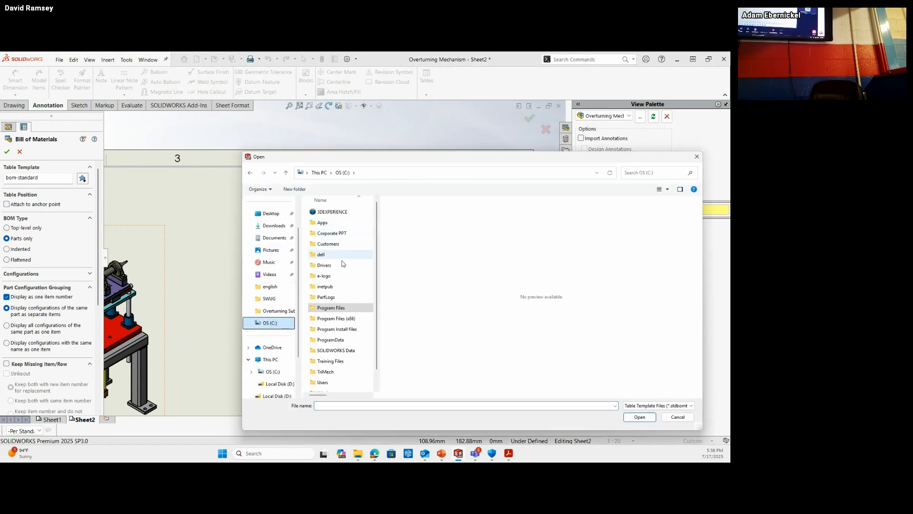
double_click(328, 244)
double_click(327, 213)
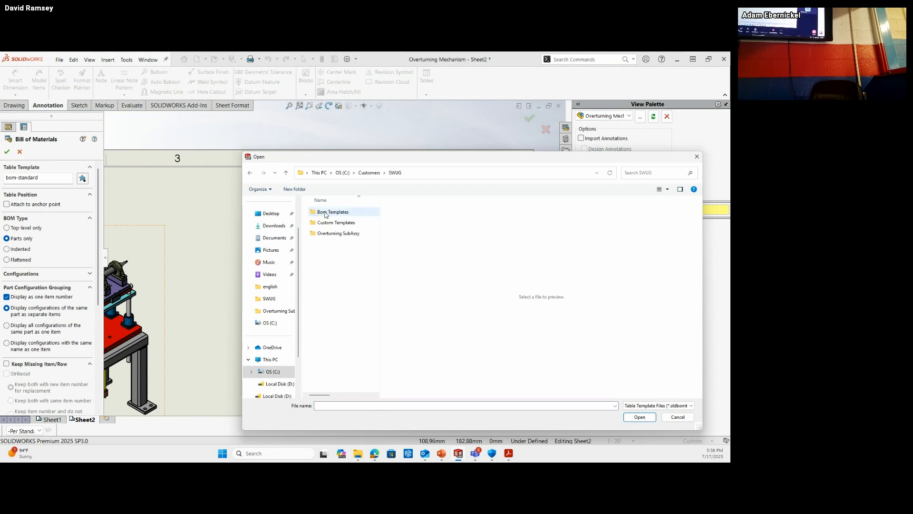
left_click(332, 223)
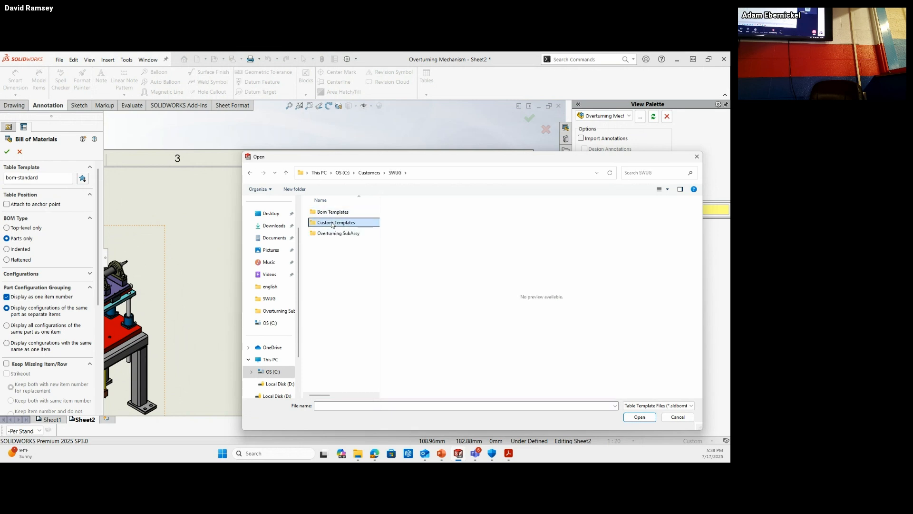
double_click(332, 223)
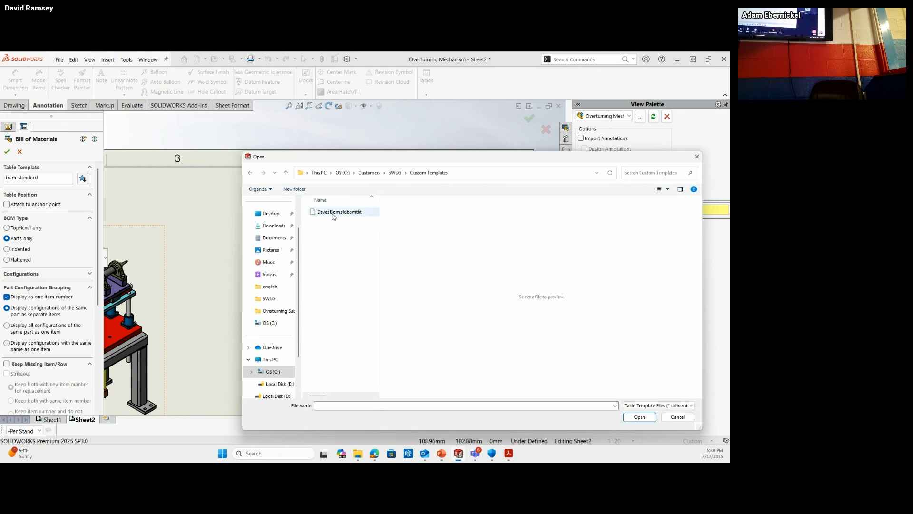
left_click(331, 215)
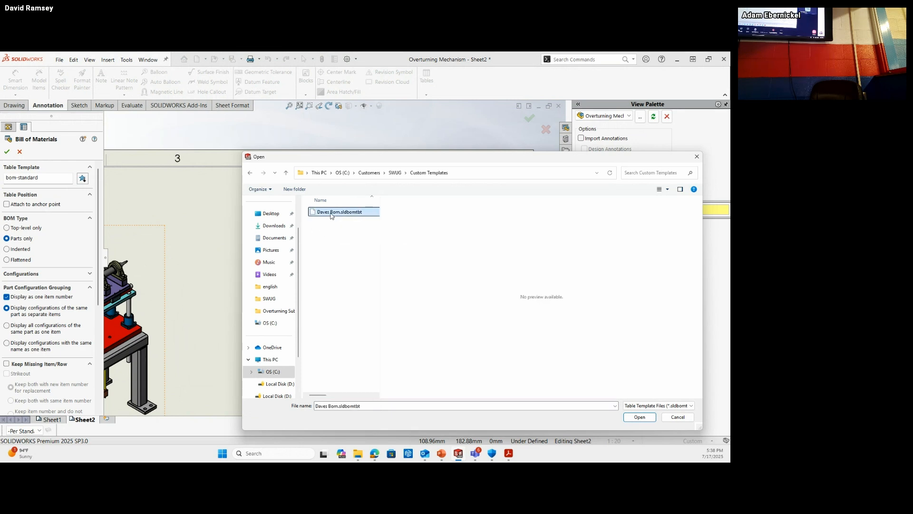
left_click(640, 417)
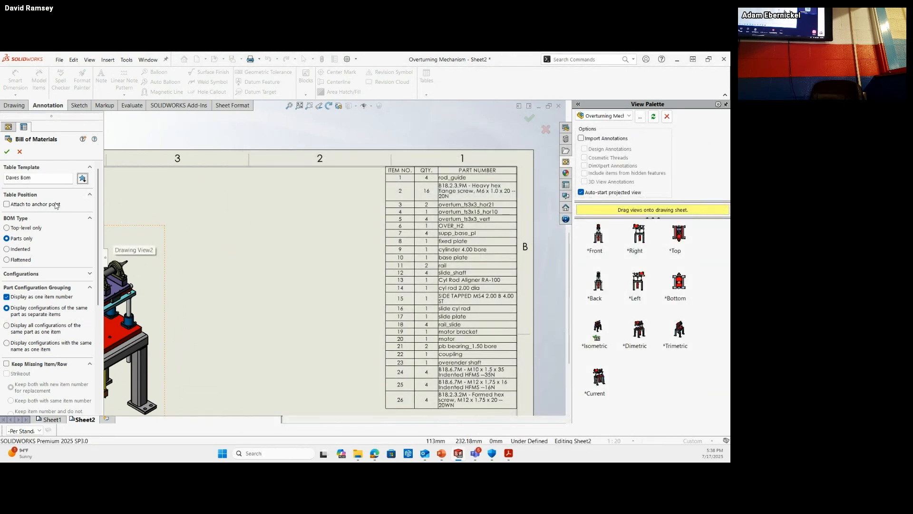
- Create the second bill of materials and place it between the isometric view and the existing table
left_click(7, 151)
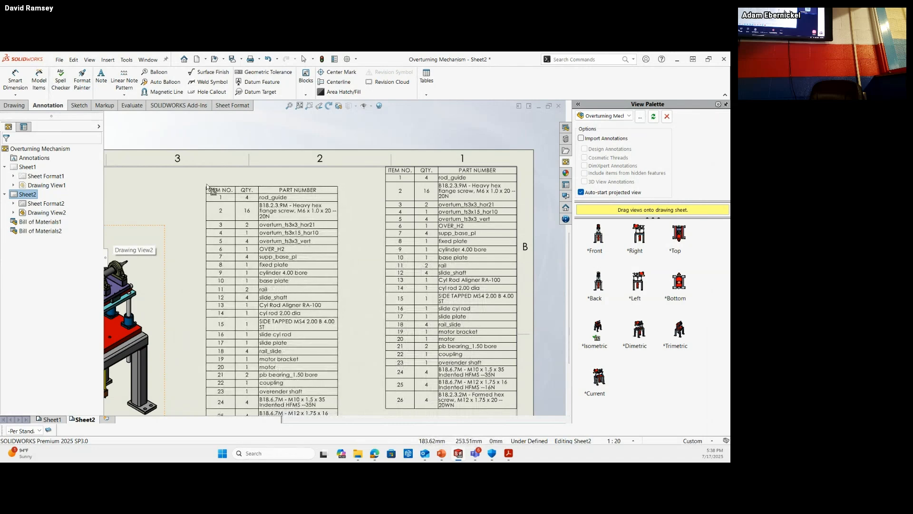
left_click(201, 182)
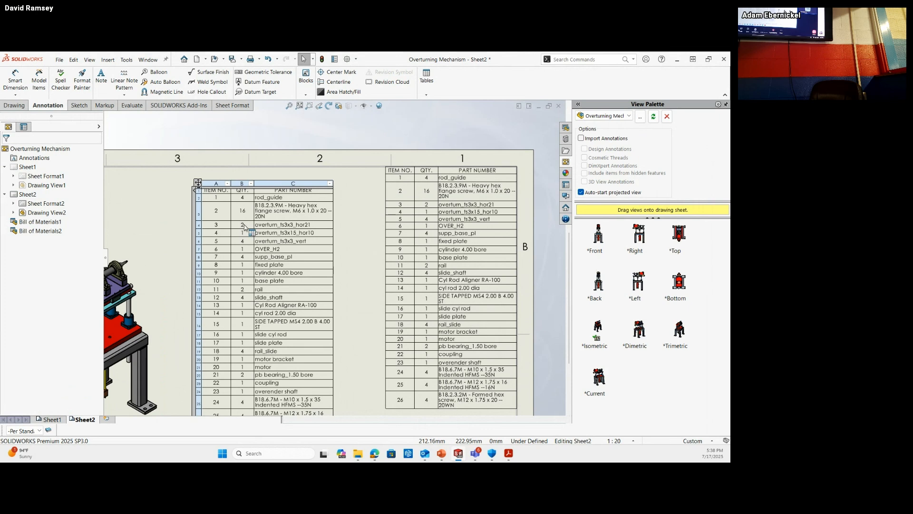
left_click(347, 257)
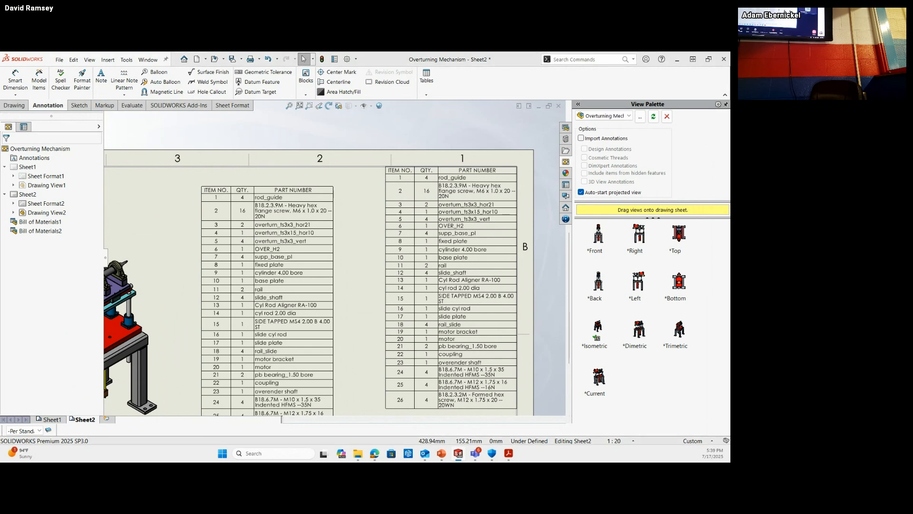
- Switch to the presentation's Bill of Material Templates slide
key("alt+Tab")
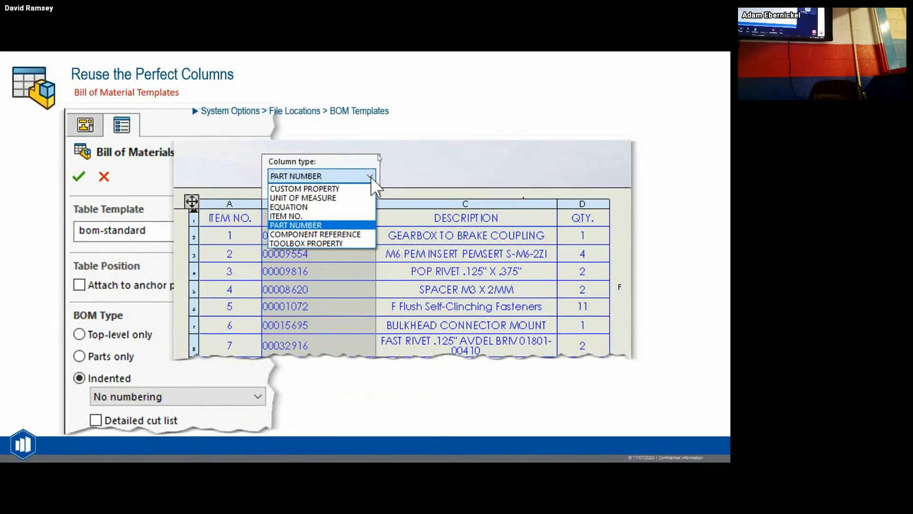
- Advance the presentation to the slide on including thumbnails in BOM exports to Excel
left_click(438, 165)
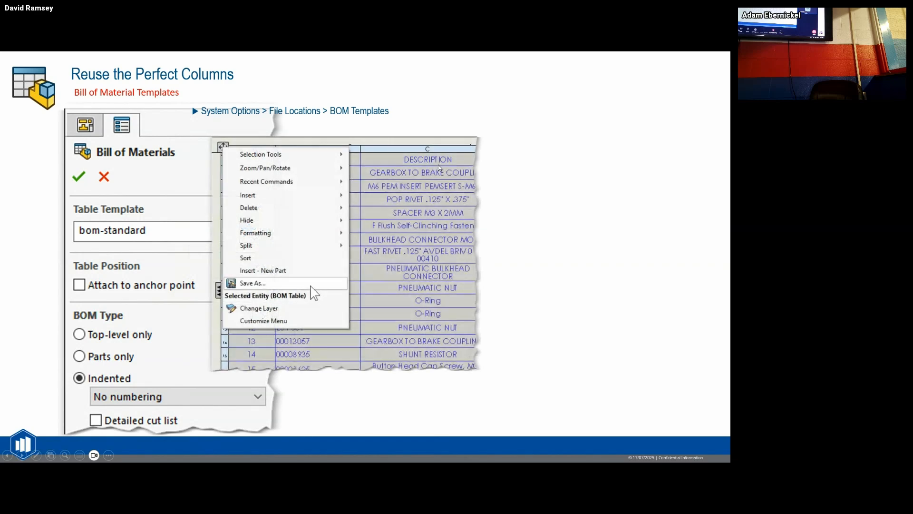
left_click(438, 165)
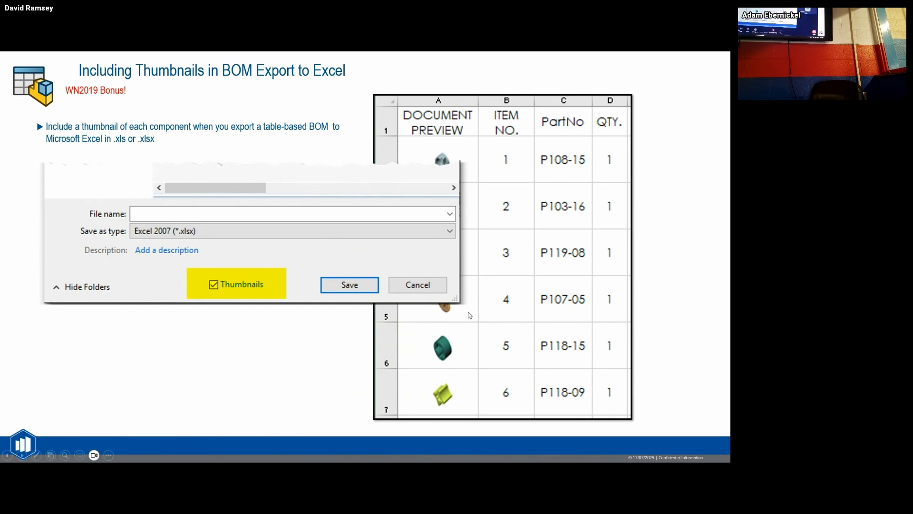
- Switch to SOLIDWORKS and delete the second bill of materials, between the isometric view and the original table
key("alt+Tab")
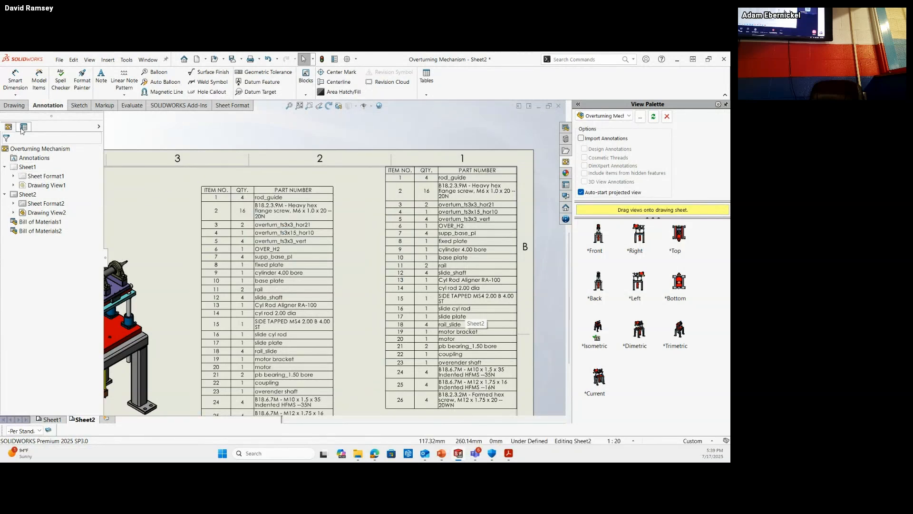
left_click(198, 183)
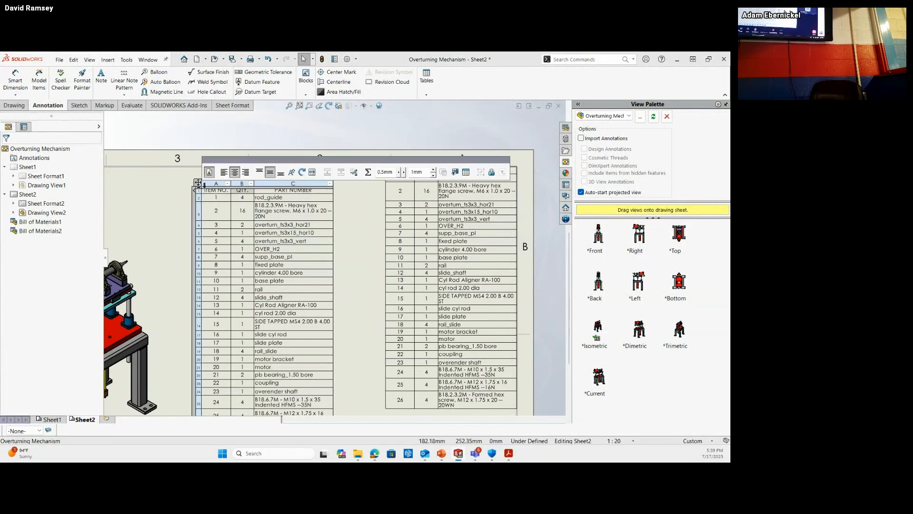
left_click(199, 183)
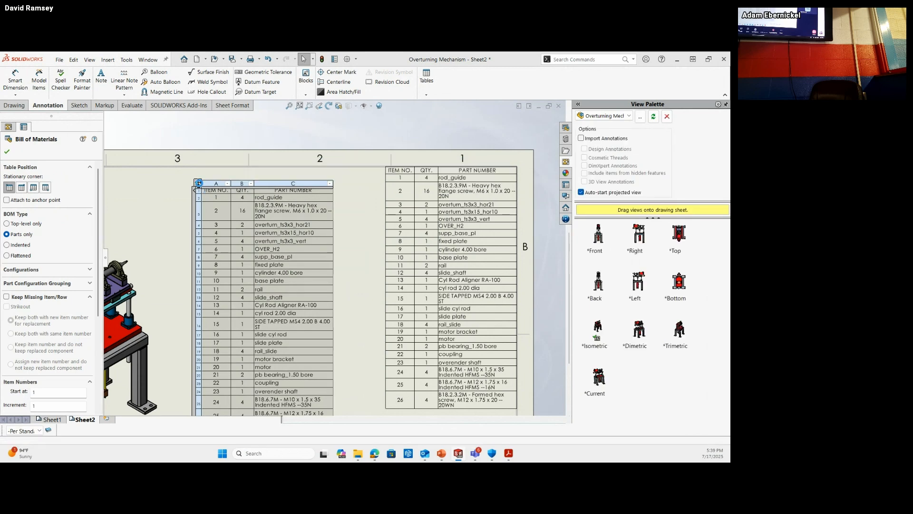
key("Delete")
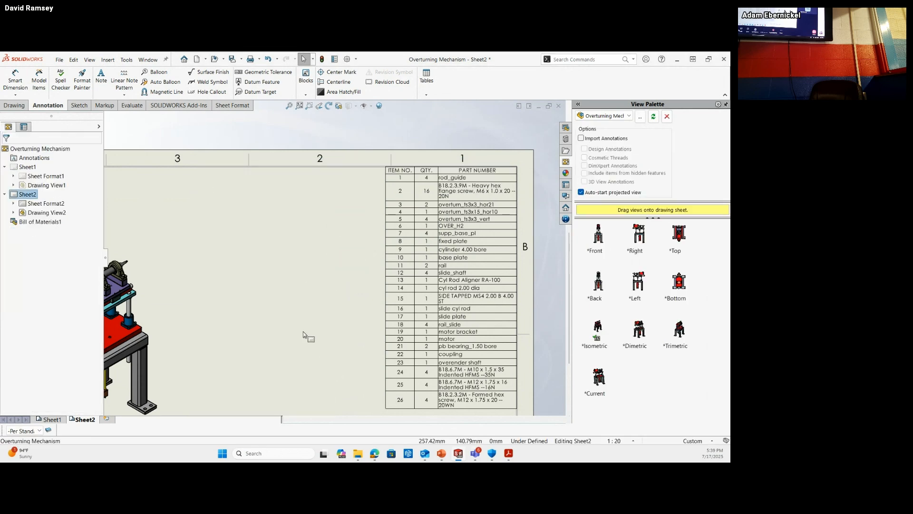
- Start saving the remaining bill of materials on Sheet2 to a file and choose Excel (*.xls) as its type
scroll(304, 332, "up", 1)
scroll(209, 327, "up", 1)
mouse_move(245, 314)
middle_mouse_down()
mouse_move(310, 249)
mouse_move(310, 259)
middle_mouse_up()
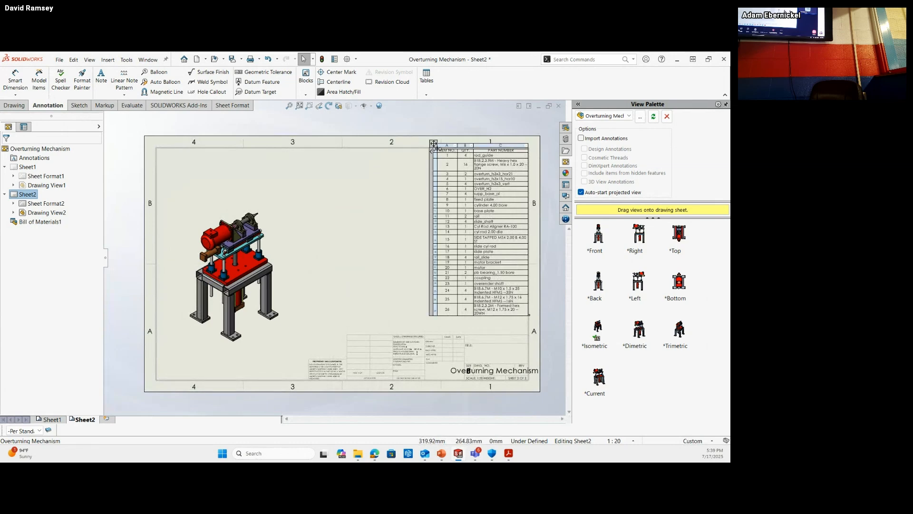
left_click(434, 143)
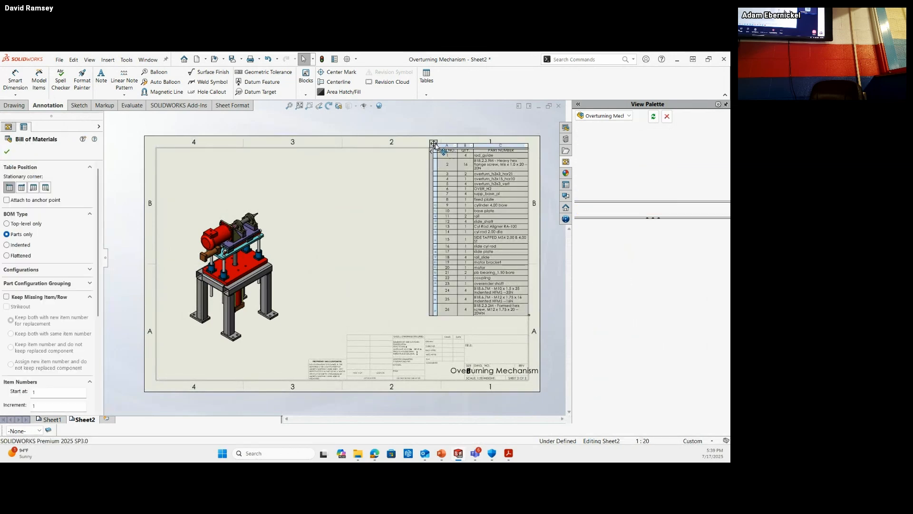
right_click(434, 144)
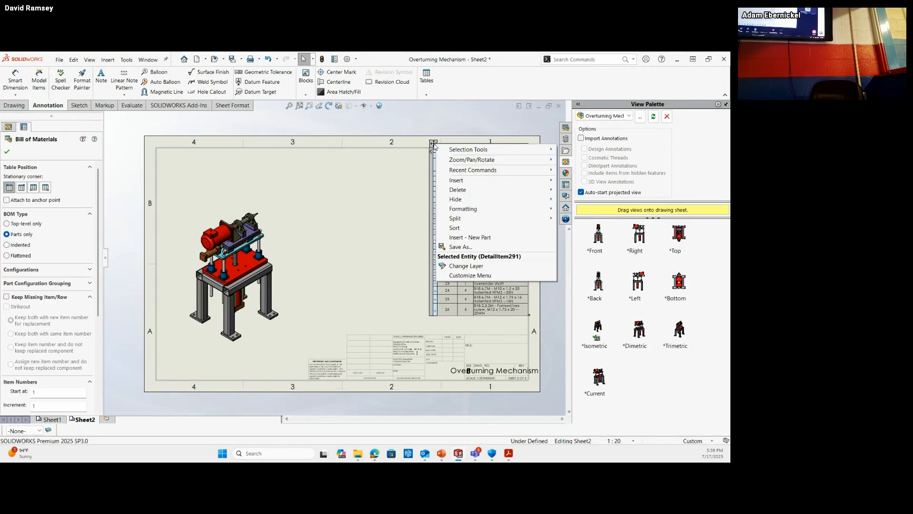
left_click(460, 247)
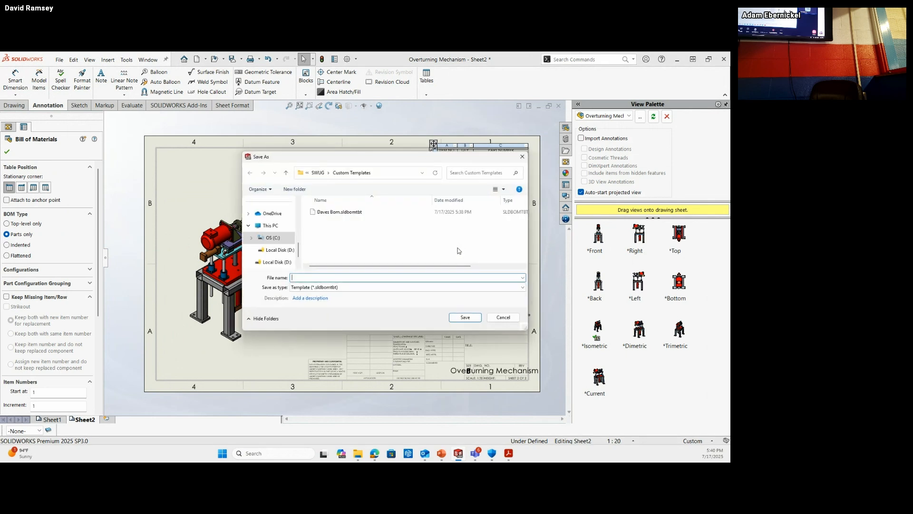
left_click(340, 290)
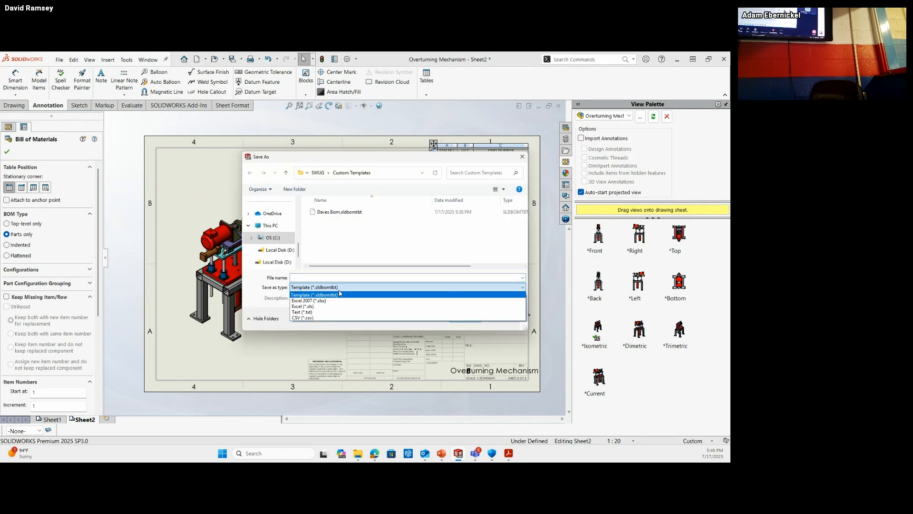
left_click(332, 308)
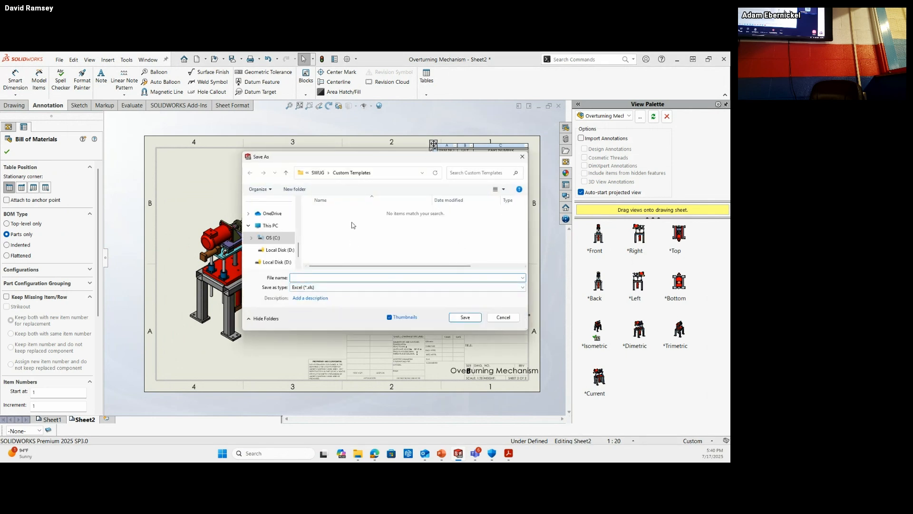
- Save the Excel export with thumbnails as Dave Bom Export in the SWUG Custom Templates folder
left_click(319, 174)
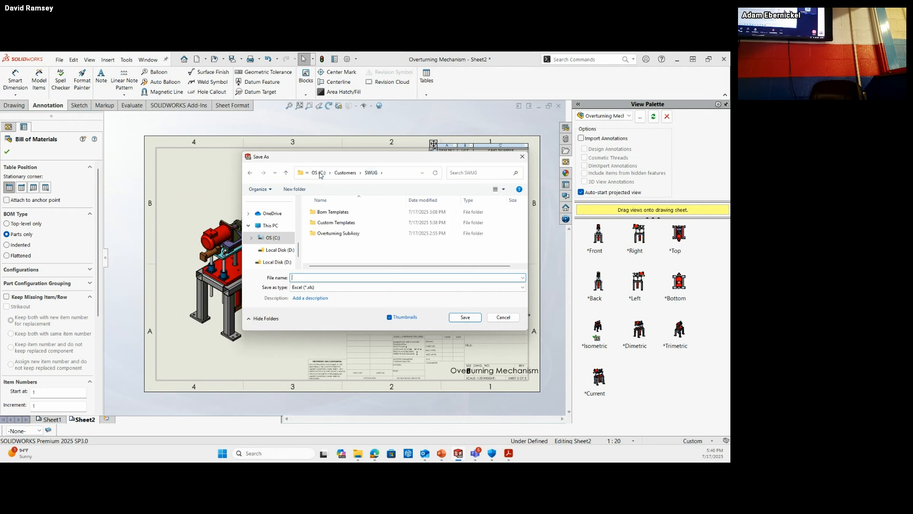
left_click(332, 223)
double_click(333, 223)
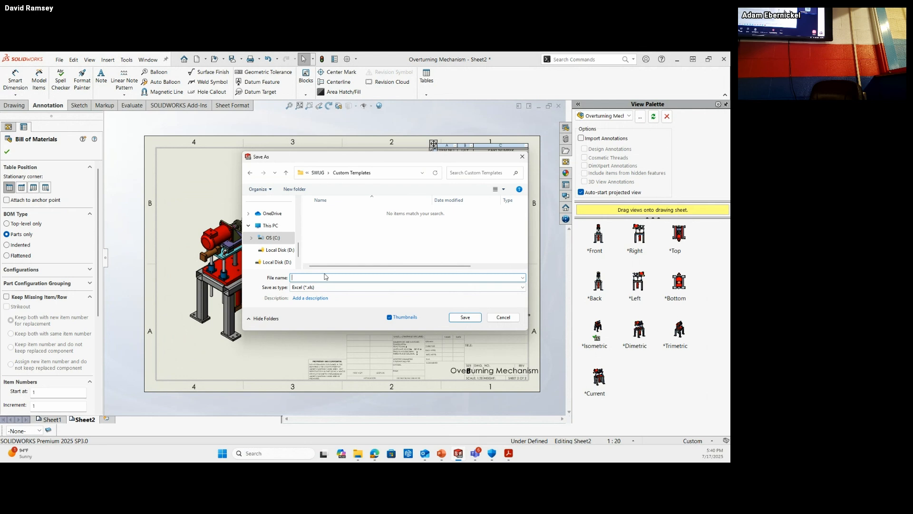
type("Dave Bom Export")
left_click(462, 317)
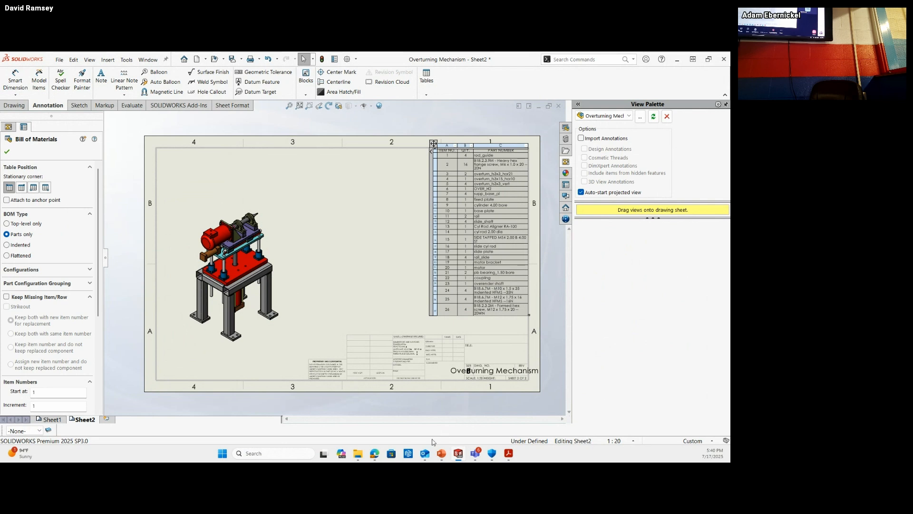
- Switch to File Explorer and open Dave Bom Export from the Custom Templates folder in Excel
left_click(363, 456)
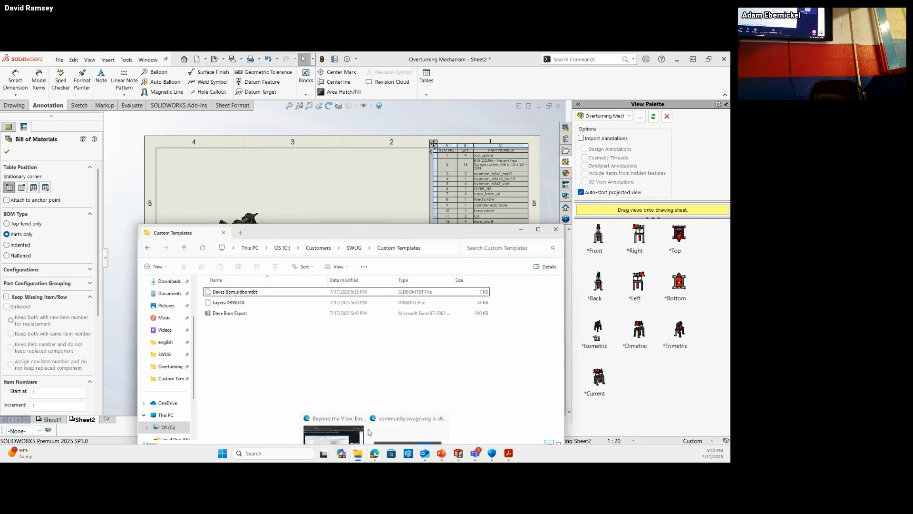
left_click(357, 317)
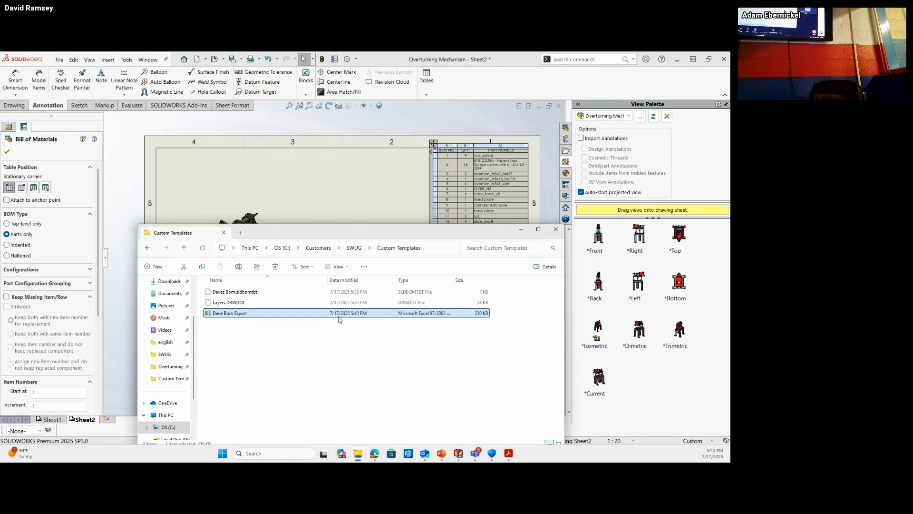
double_click(224, 314)
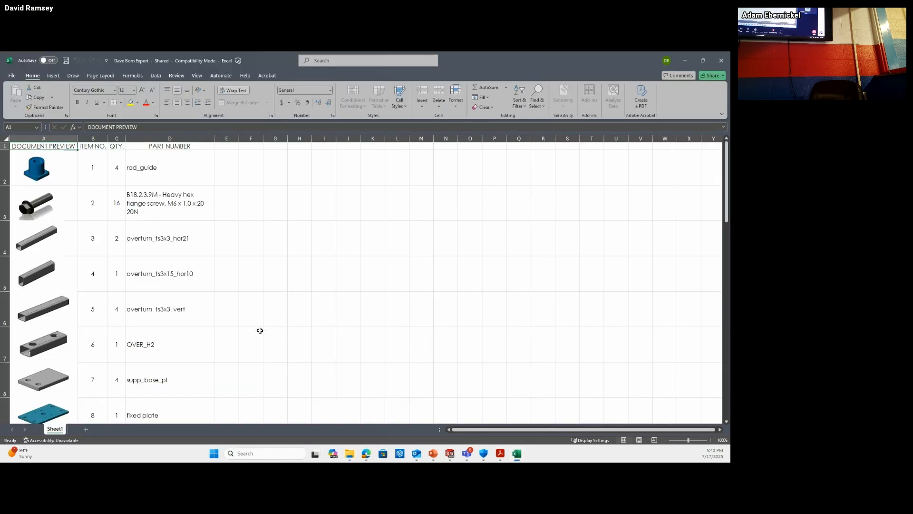
- Review the component thumbnails throughout the exported parts list, and close the workbook without saving
scroll(72, 211, "down", 1)
scroll(72, 211, "down", 5)
scroll(68, 217, "down", 5)
scroll(61, 218, "down", 8)
scroll(57, 218, "down", 1)
scroll(57, 218, "up", 1)
scroll(65, 270, "up", 3)
scroll(65, 270, "up", 10)
scroll(59, 264, "up", 6)
left_click(722, 61)
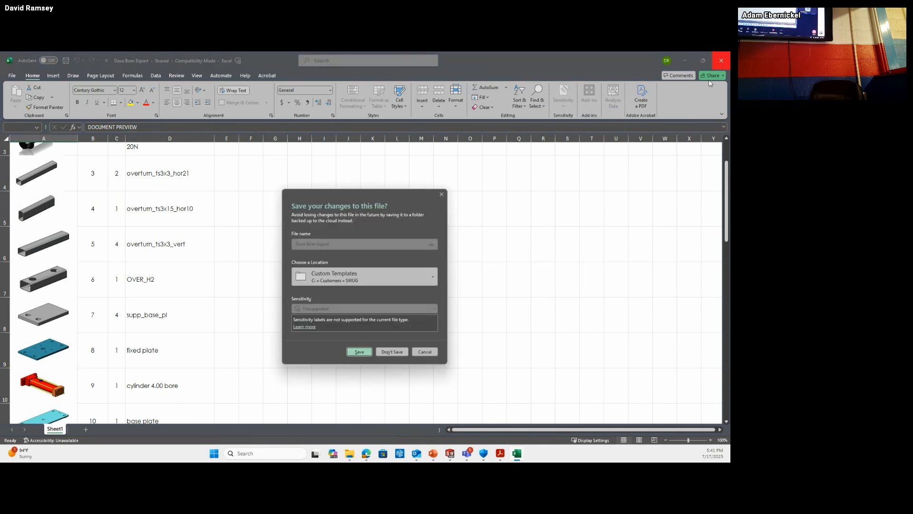
left_click(393, 353)
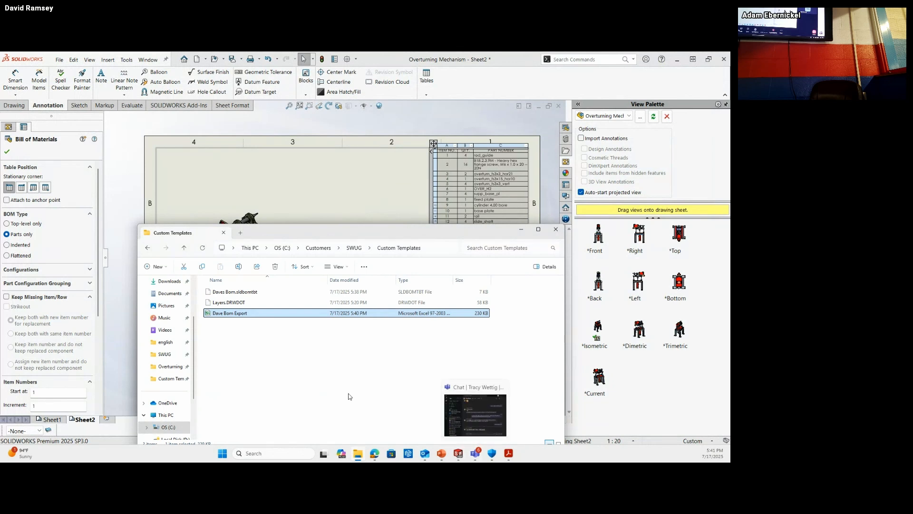
- Reopen Dave Bom Export, preview its active sheet for printing, and try to print it with Microsoft Print to PDF
double_click(221, 314)
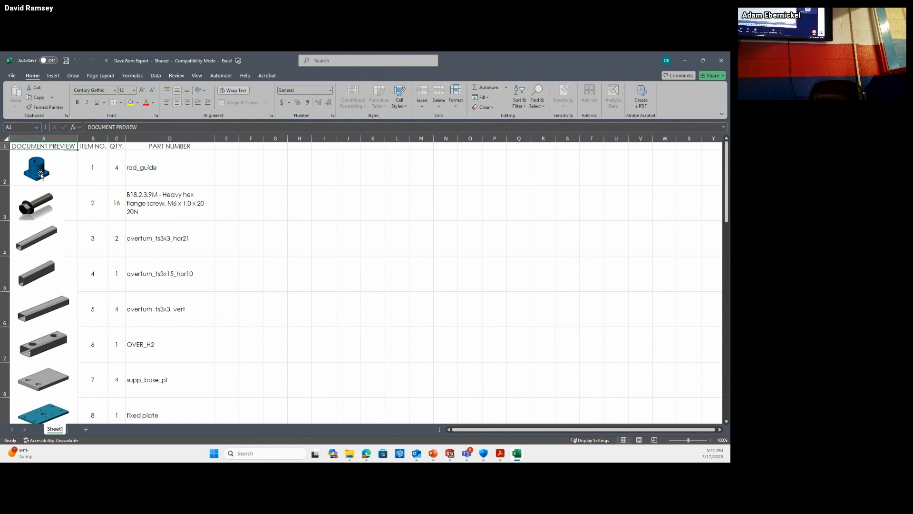
left_click(12, 76)
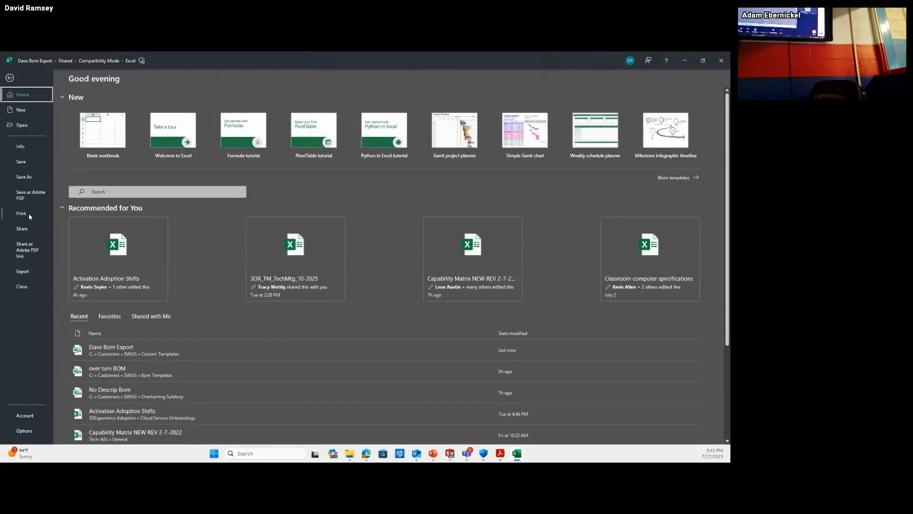
left_click(21, 213)
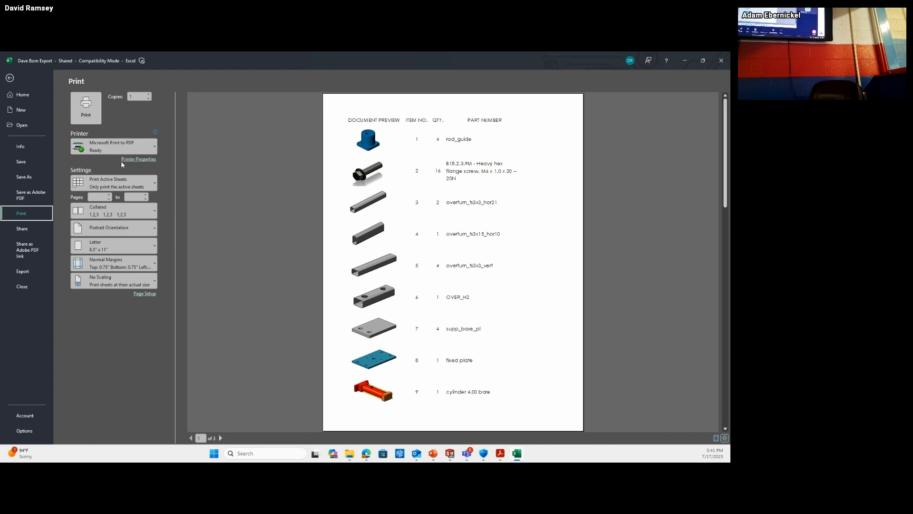
left_click(86, 108)
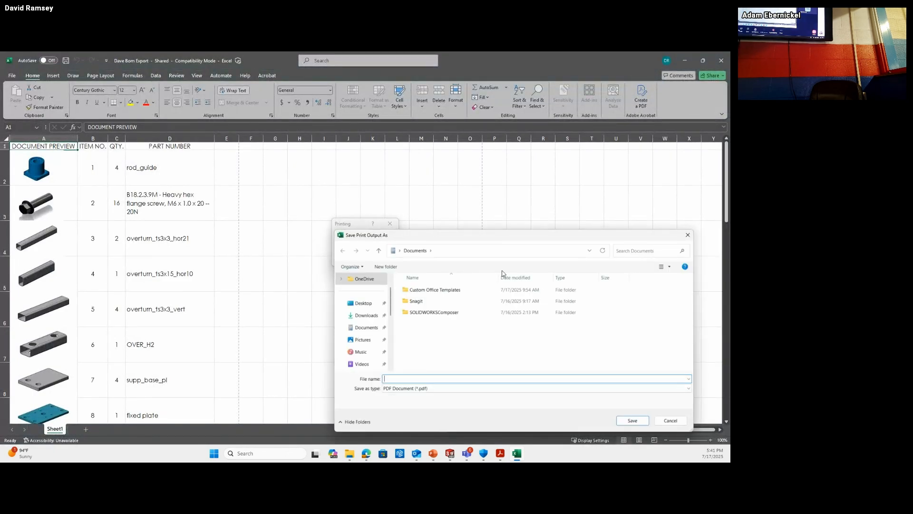
left_click(671, 421)
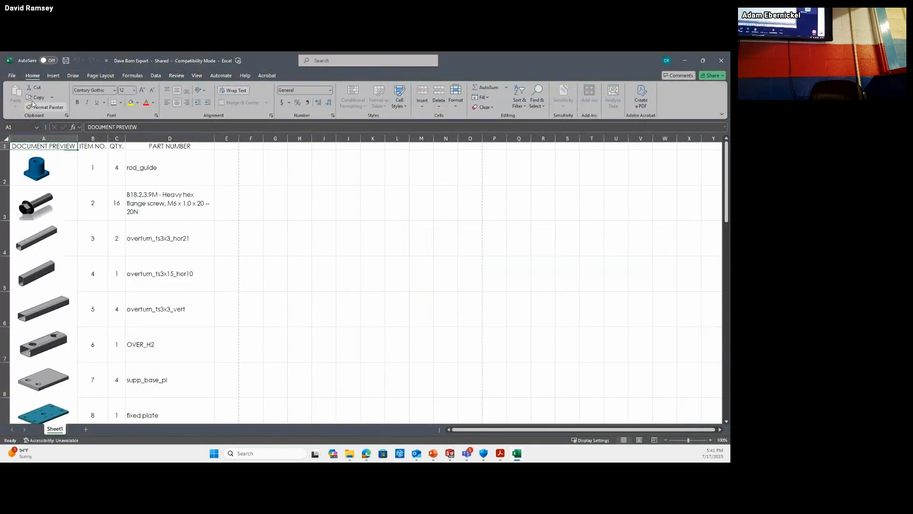
- Examine the workbook's page layout and view options and where the page breaks fall in the parts list
left_click(111, 75)
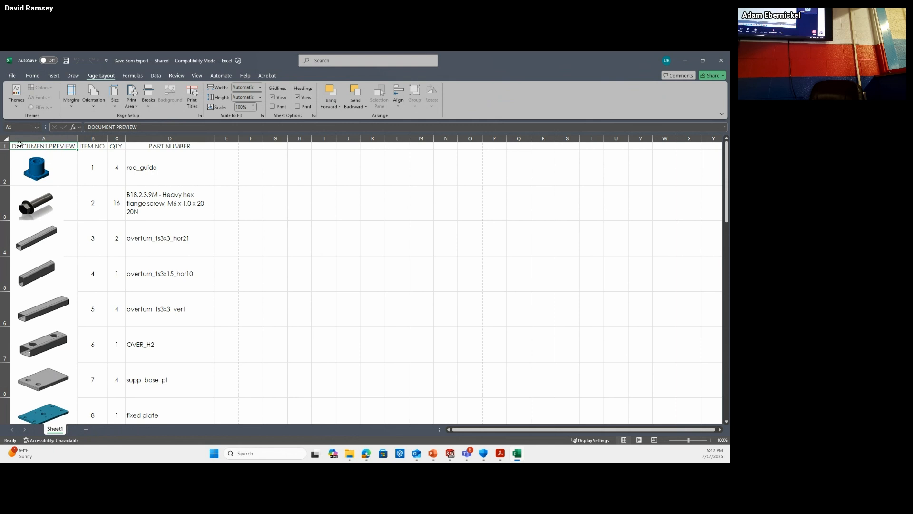
left_click(197, 75)
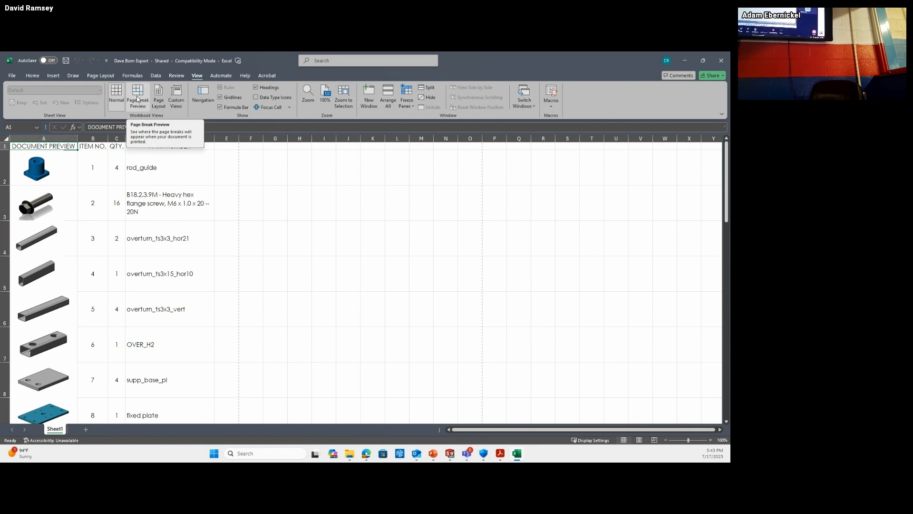
scroll(119, 261, "down", 2)
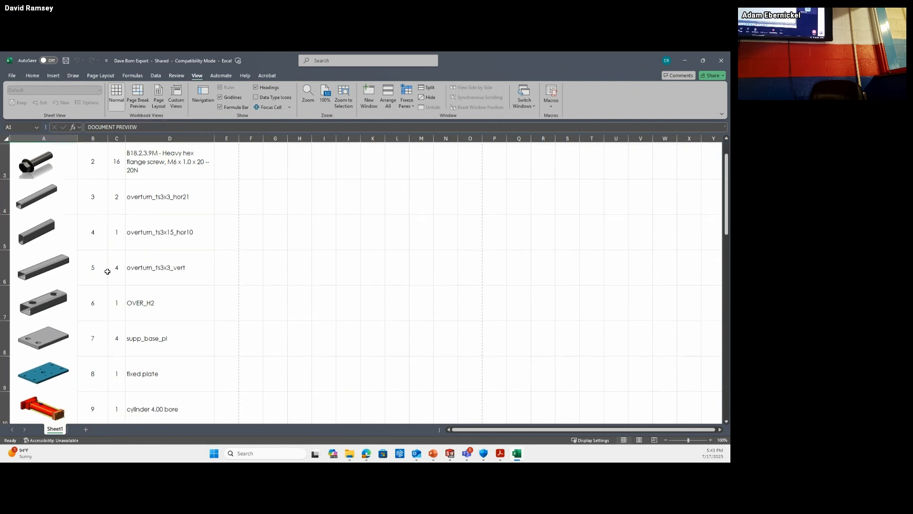
scroll(106, 267, "up", 2)
scroll(107, 268, "down", 1)
scroll(107, 268, "down", 3)
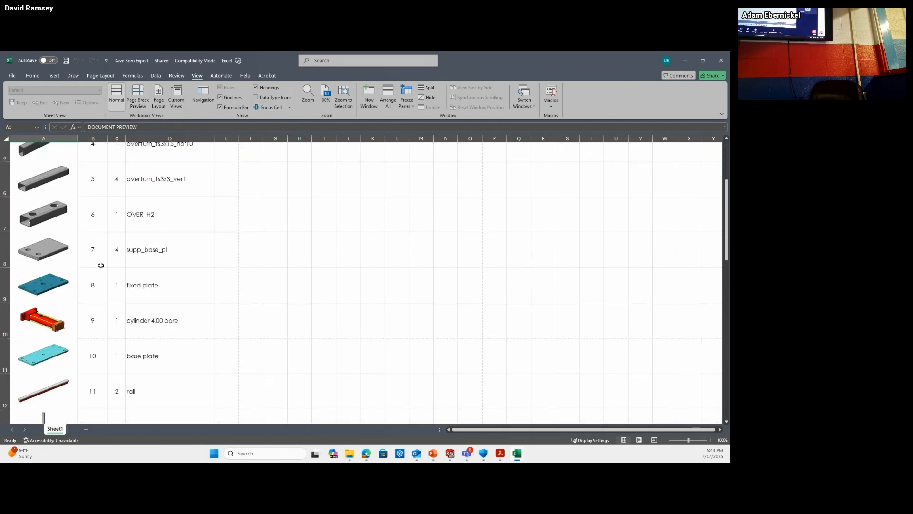
scroll(100, 263, "up", 1)
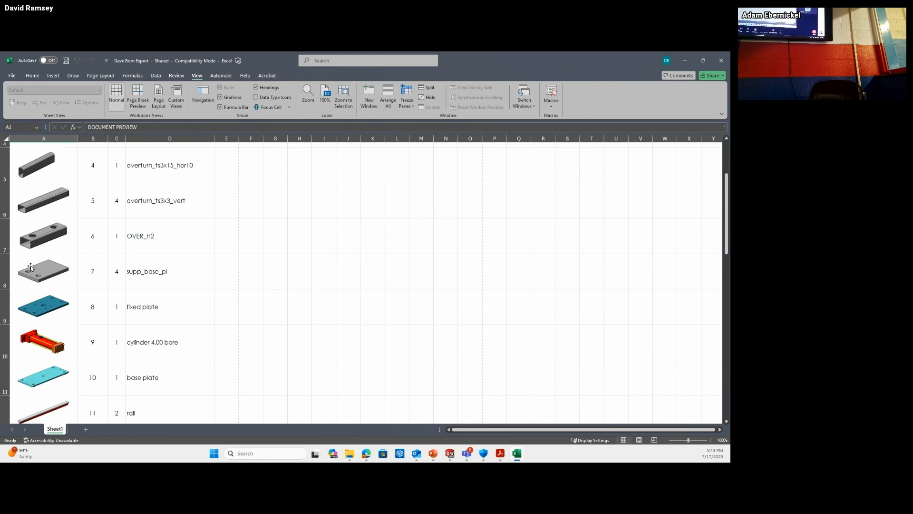
scroll(43, 224, "up", 3)
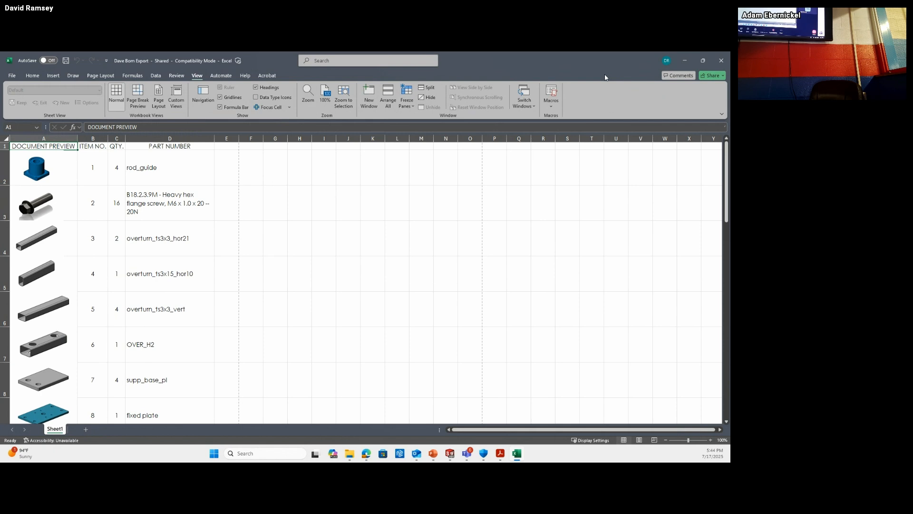
- Select single rows of the exported parts list, ending with the OVER_H2 row
left_click(4, 171)
left_click(3, 310)
left_click(4, 344)
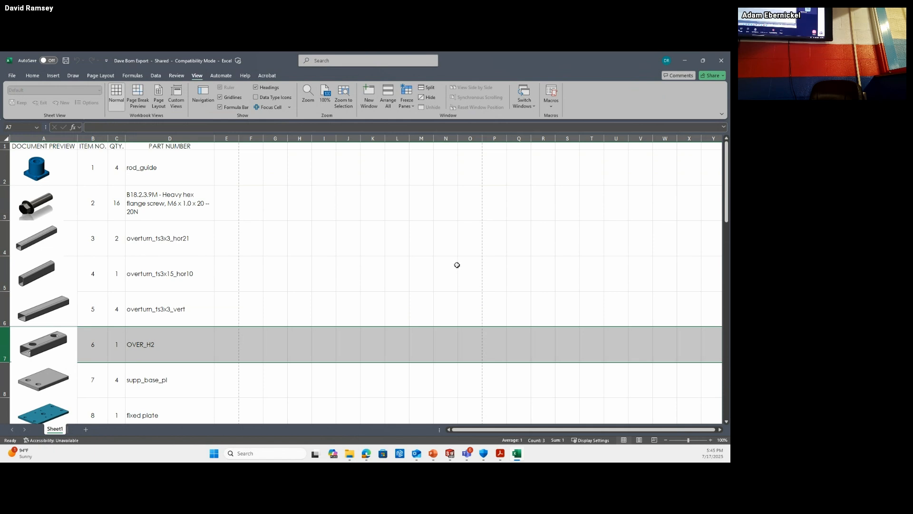
- Minimize the Excel workbook and switch back to the presentation's slide on BOM export thumbnails
left_click(683, 61)
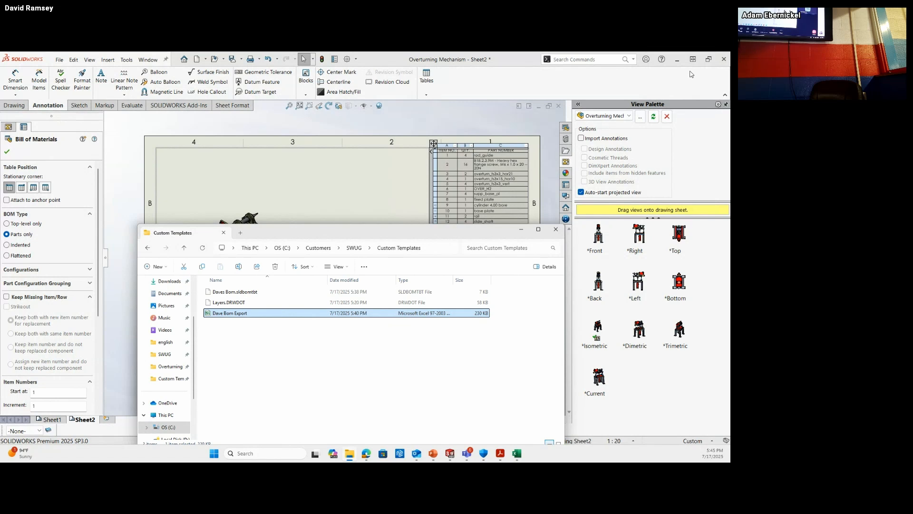
left_click(691, 73)
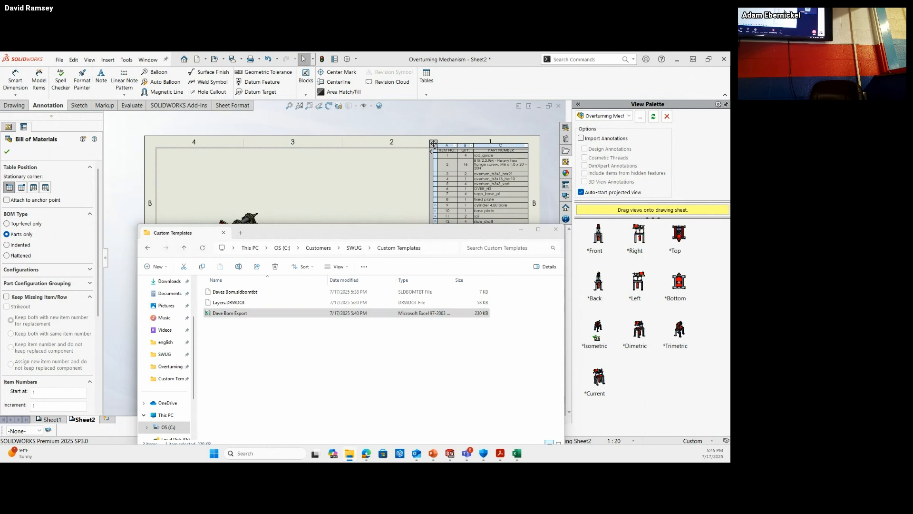
key("alt+Tab")
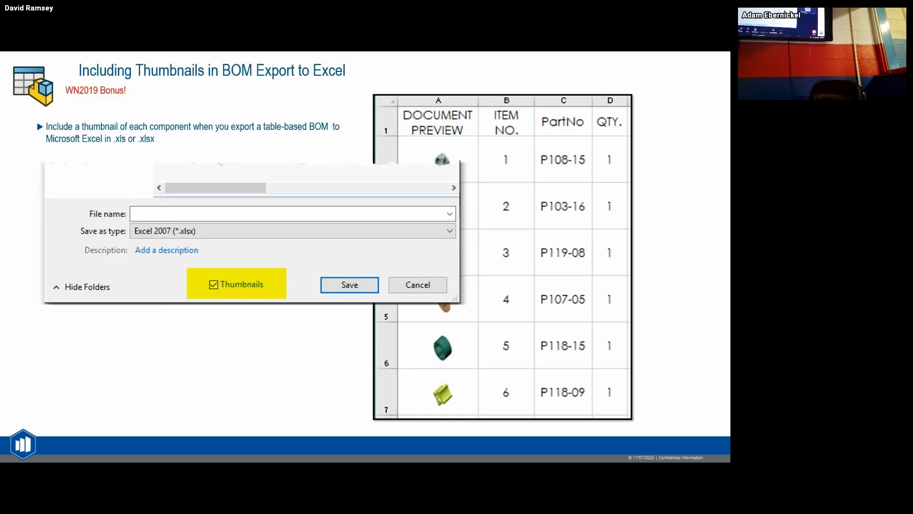
- Advance the presentation to the Use Dimension Placement in Sketch slide and add a second sheet to the Layers drawing in SOLIDWORKS
left_click(553, 222)
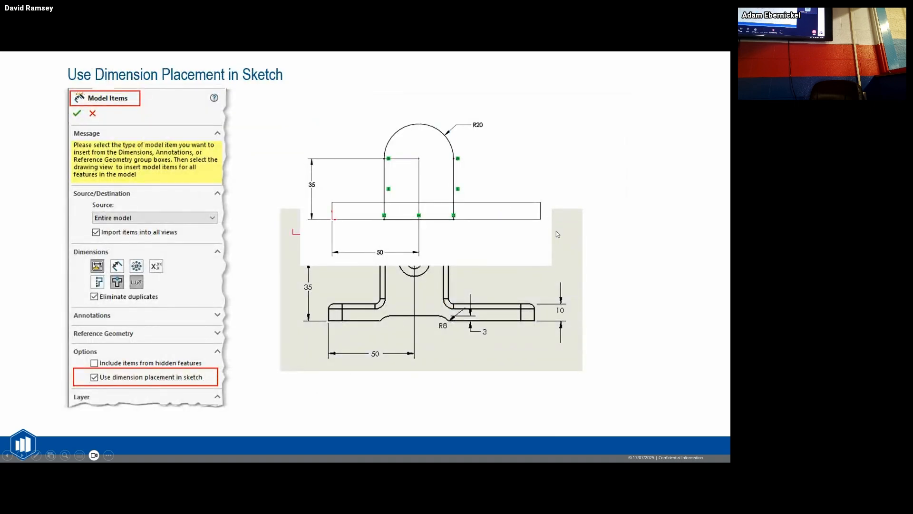
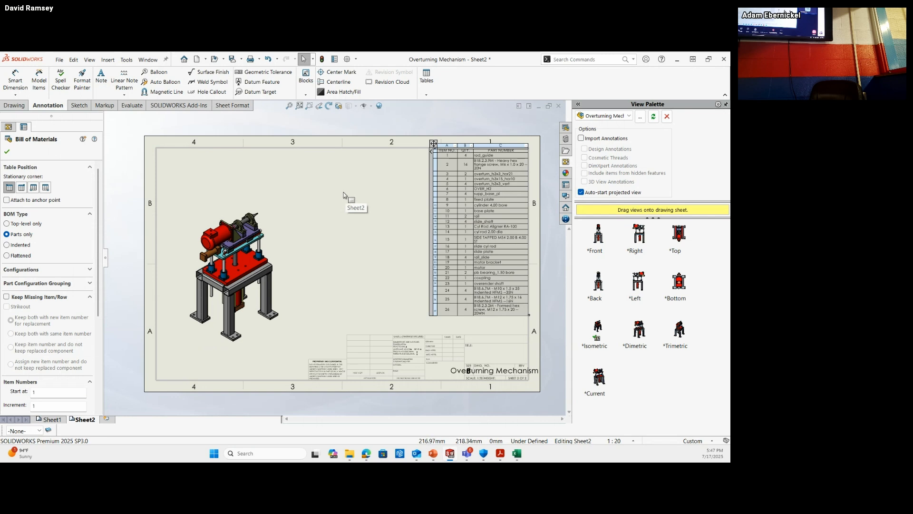
left_click(153, 60)
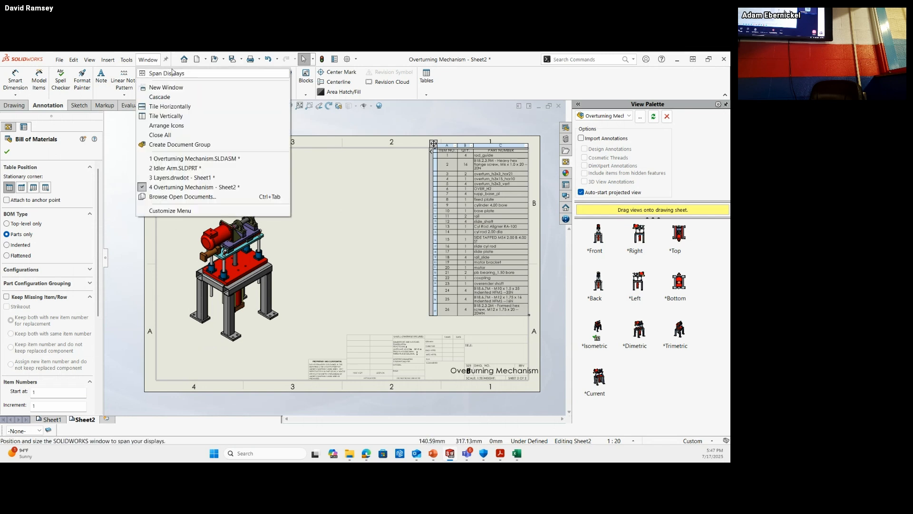
left_click(164, 180)
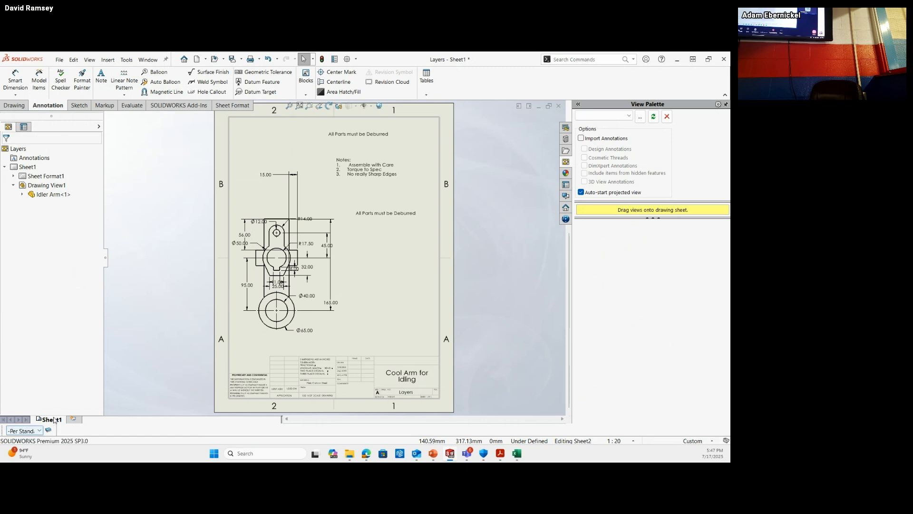
left_click(74, 418)
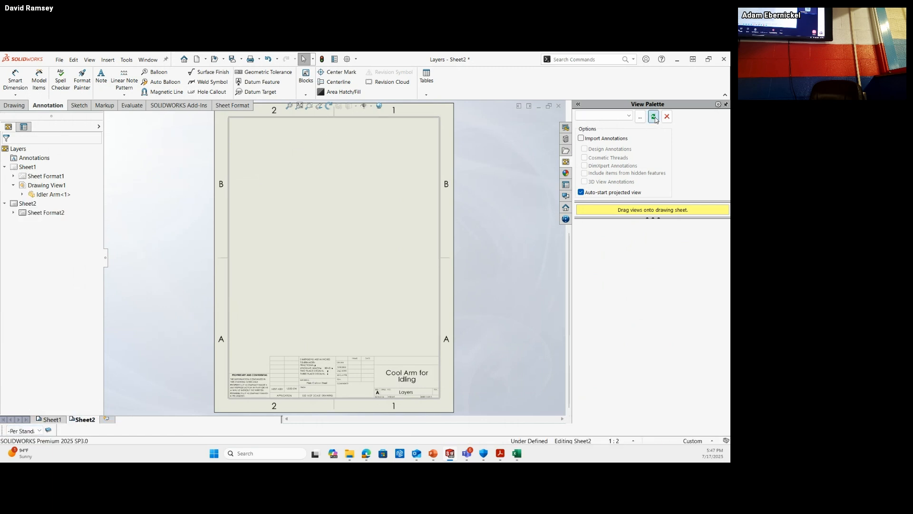
- Load the Idler Arm model views and place its front view with projected top and right views on Sheet2
left_click(627, 116)
left_click(613, 134)
left_click(654, 117)
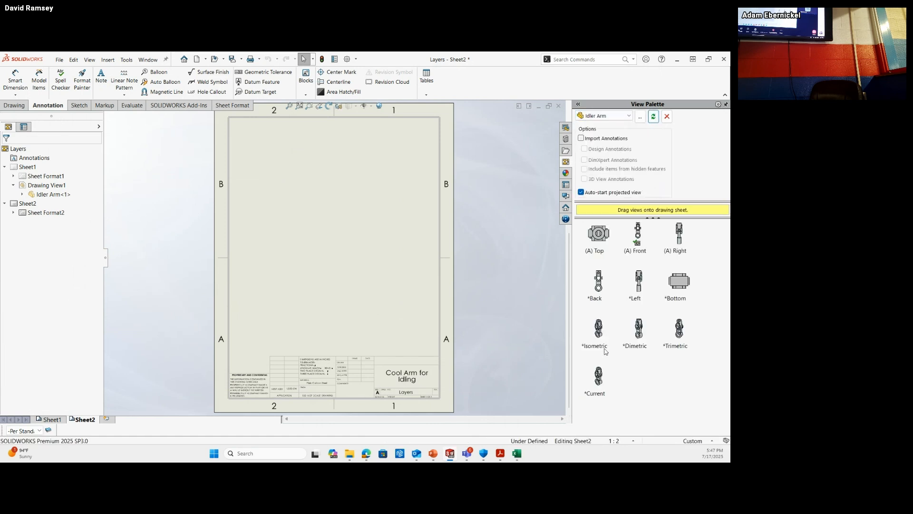
left_click_drag(638, 235, 280, 284)
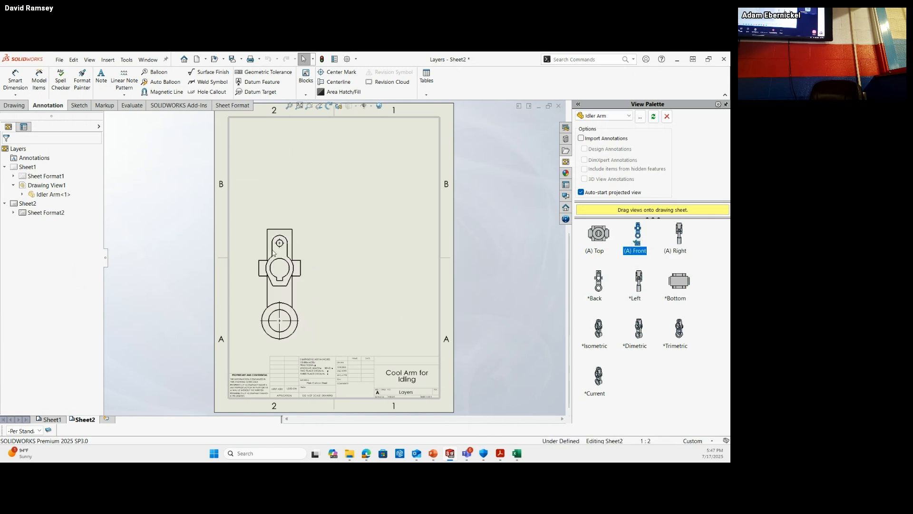
left_click(278, 166)
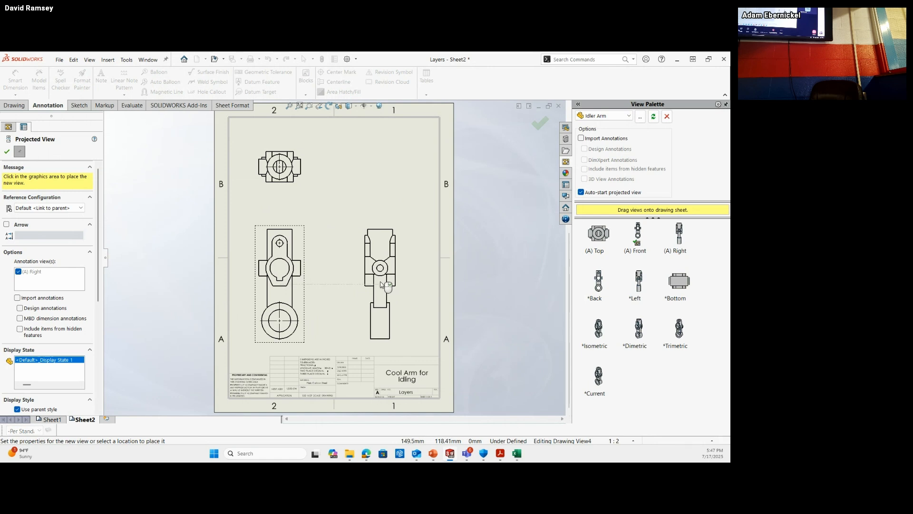
left_click(386, 286)
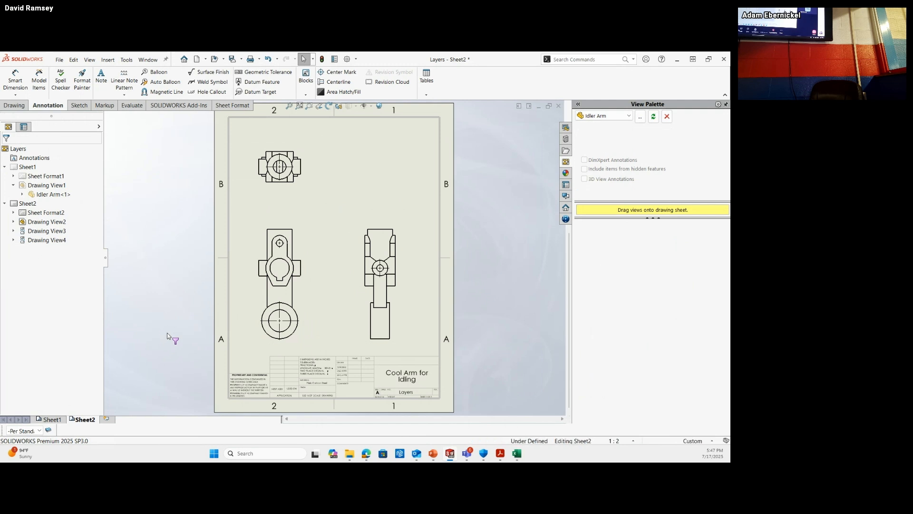
- Clear the active selection filter and hide the filter toolbar again
key("F5")
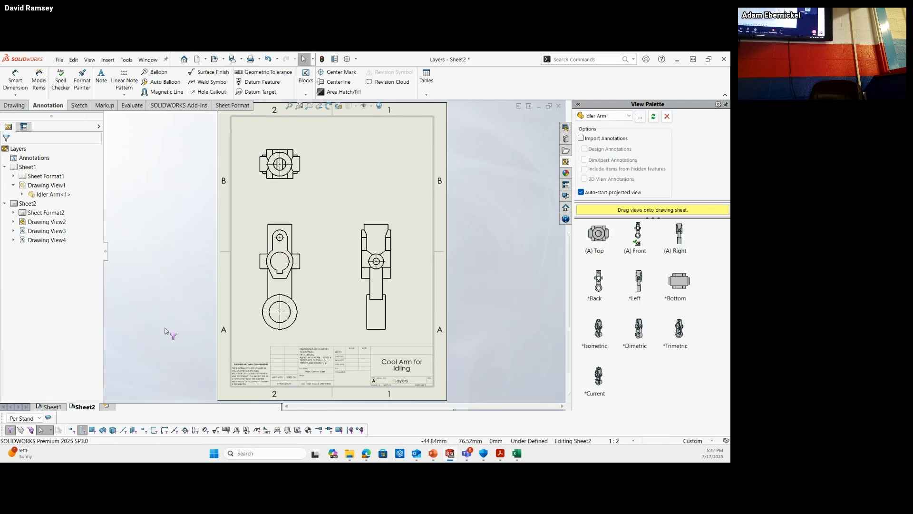
left_click(82, 431)
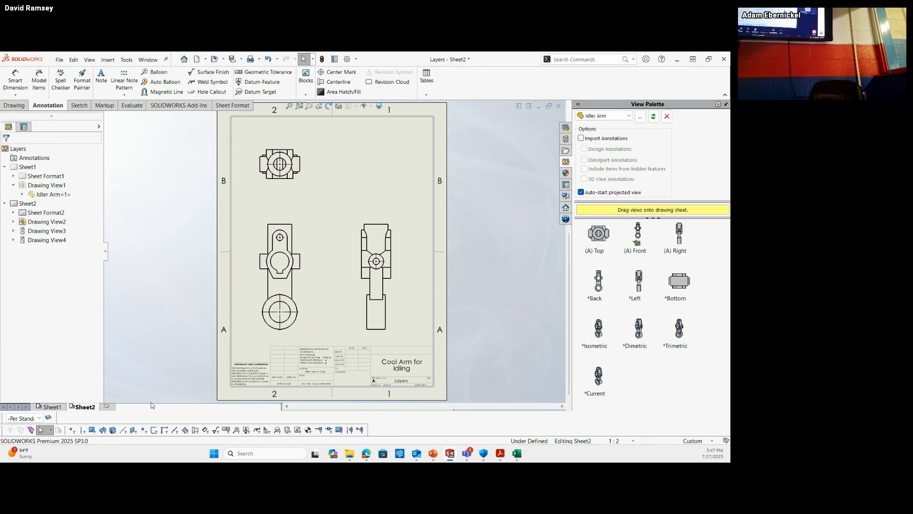
key("F5")
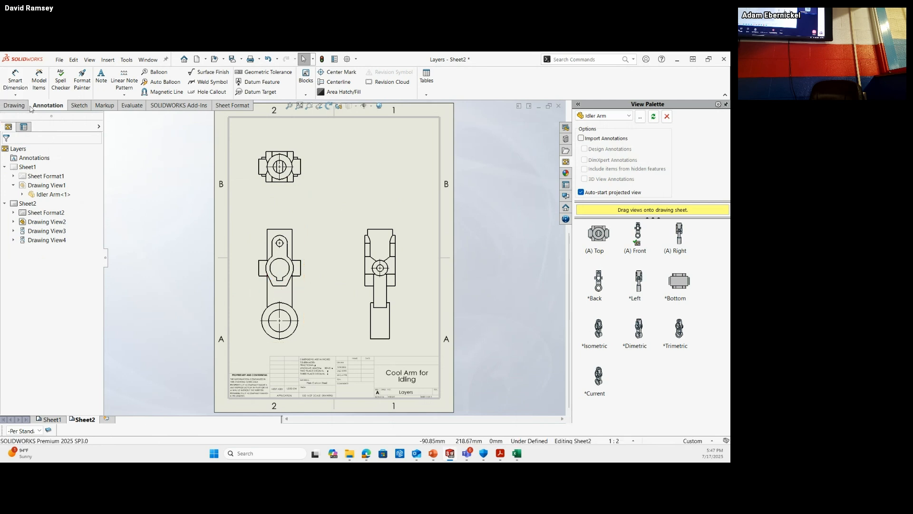
- Insert the entire model's dimensions, including hole wizard locations and hole callouts, into all views using dimension placement in sketch
left_click(40, 84)
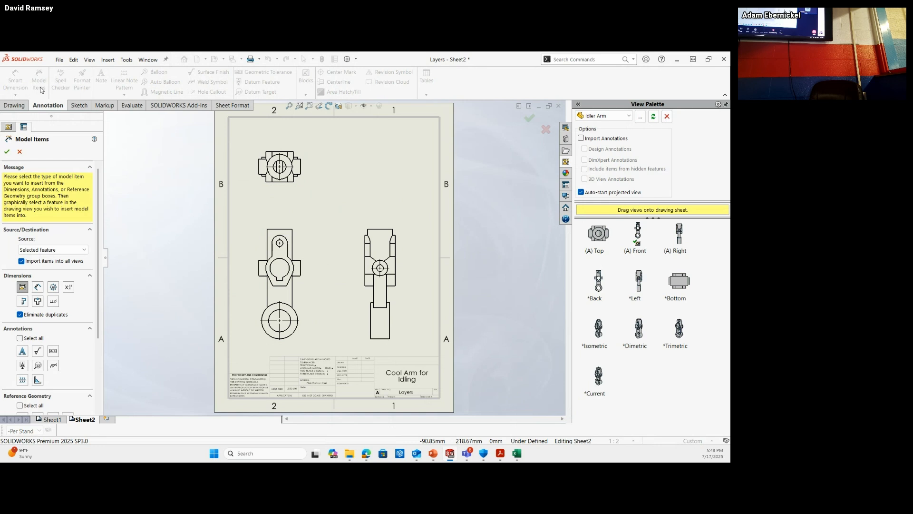
left_click(50, 250)
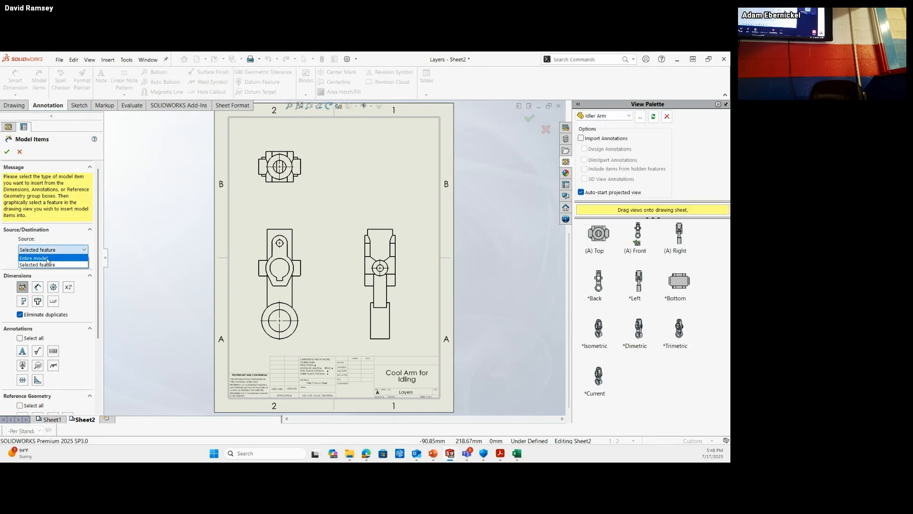
left_click(46, 258)
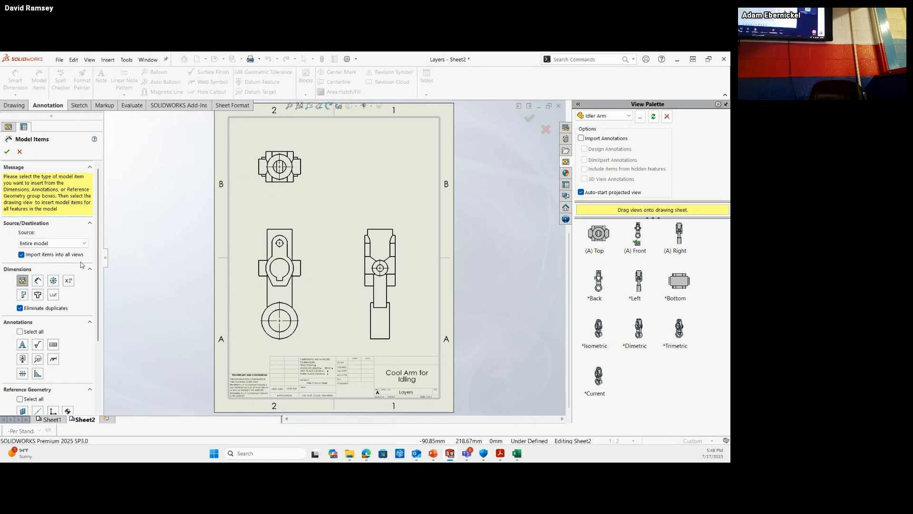
left_click(37, 295)
left_click(53, 295)
scroll(91, 259, "down", 1)
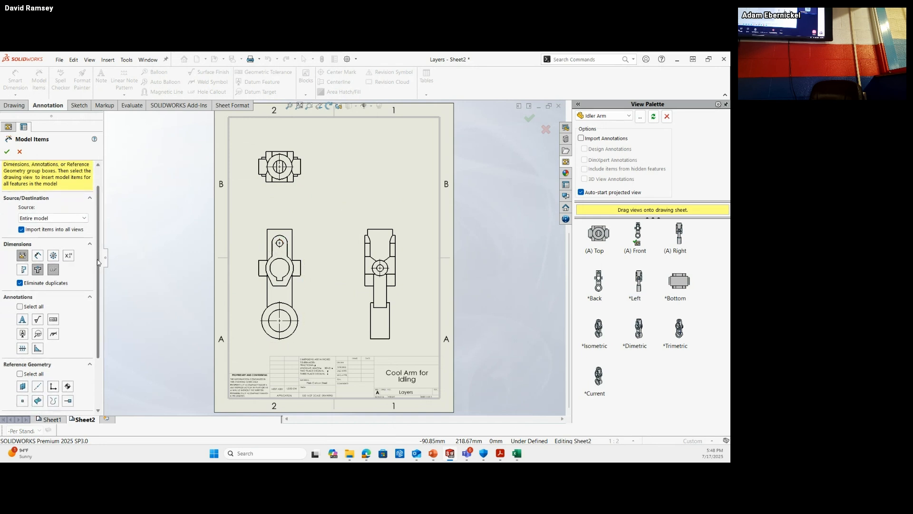
scroll(97, 272, "down", 1)
scroll(96, 295, "down", 3)
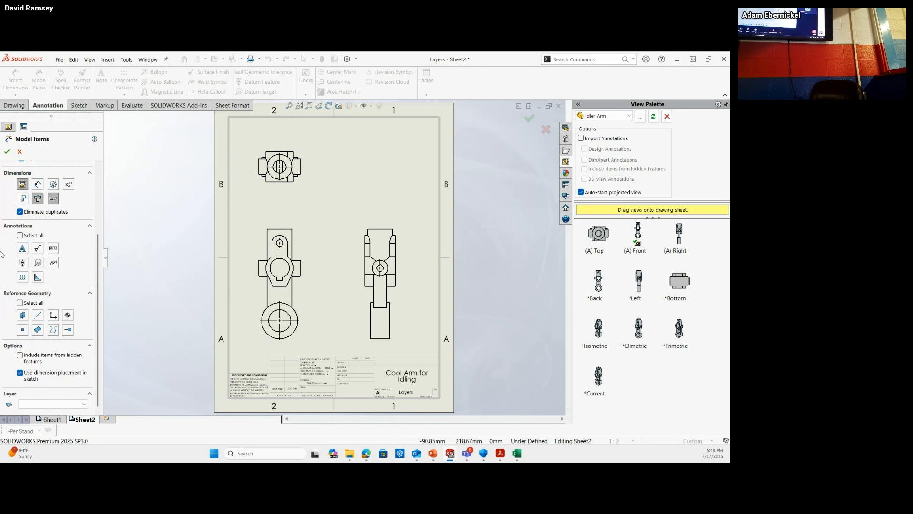
left_click(7, 151)
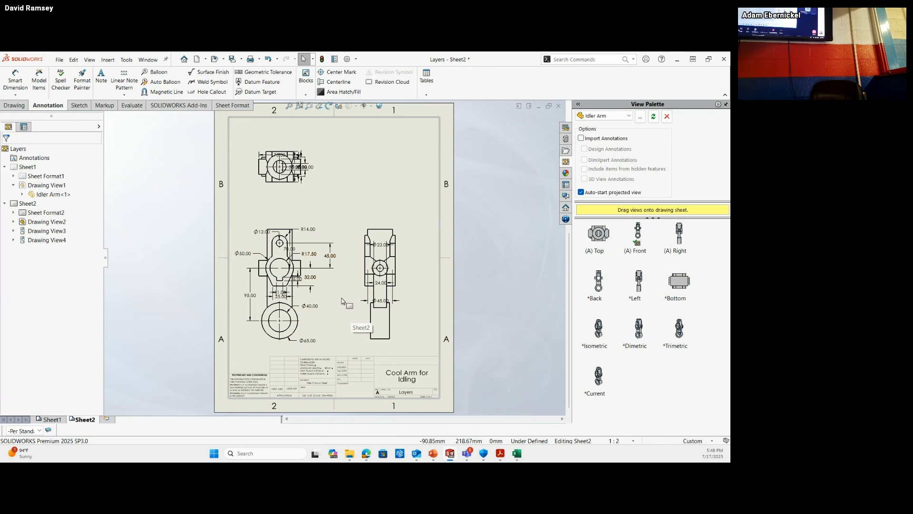
- Select the front view's dimensions together, auto-arrange them, and check the 25.00 dimension below the view
mouse_move(232, 215)
left_mouse_down()
mouse_move(307, 348)
mouse_move(349, 351)
left_mouse_up()
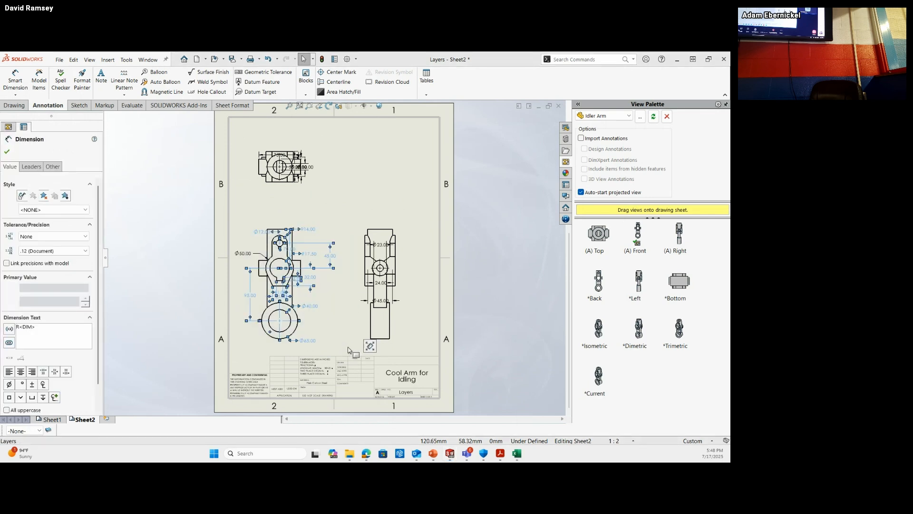
mouse_move(370, 351)
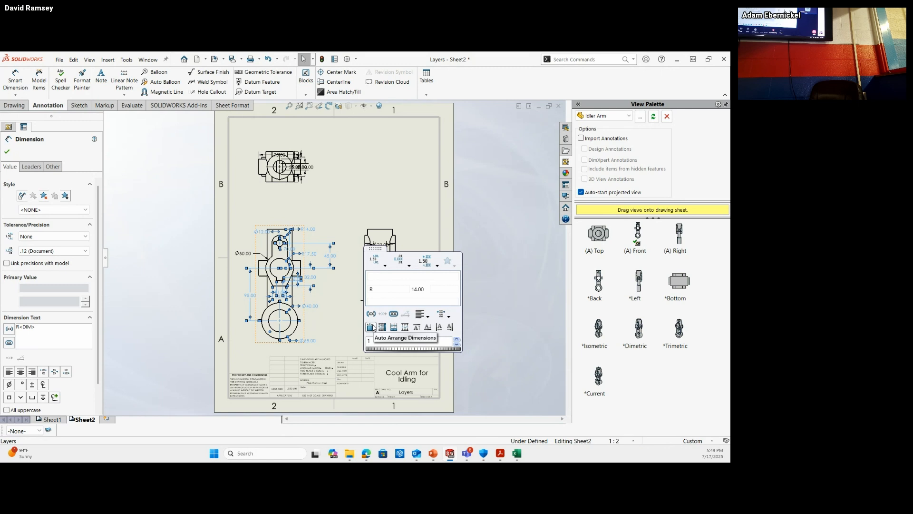
left_click(372, 327)
left_click(341, 316)
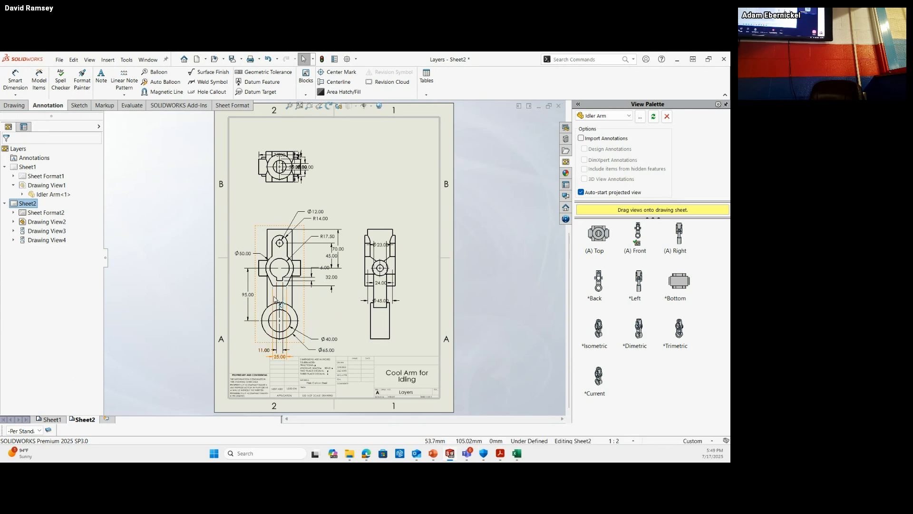
left_click(275, 328)
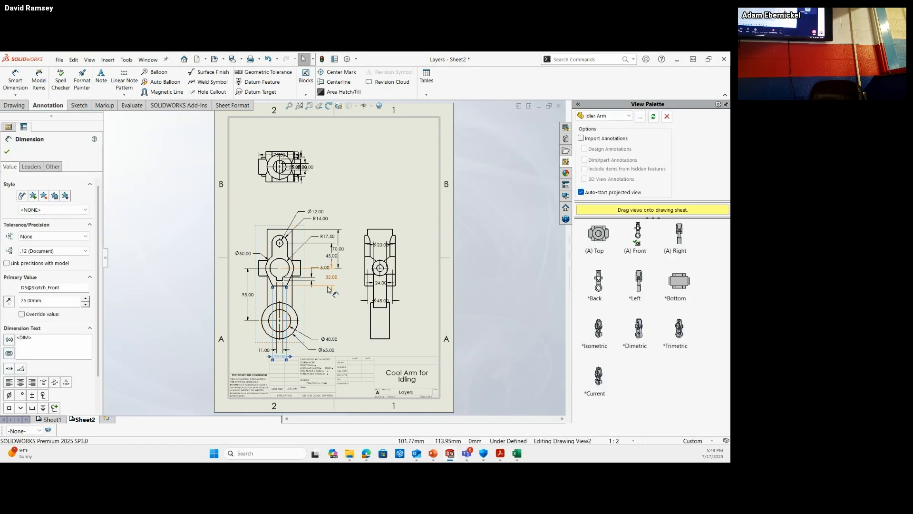
left_click(325, 308)
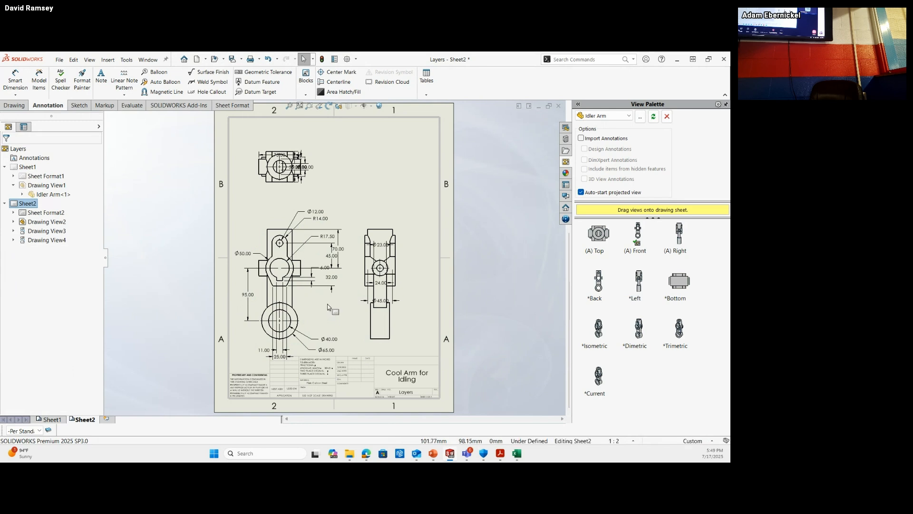
- Undo the inserted dimensions and reinsert the entire model's items with the use of dimension placement in sketch turned off
left_click(269, 60)
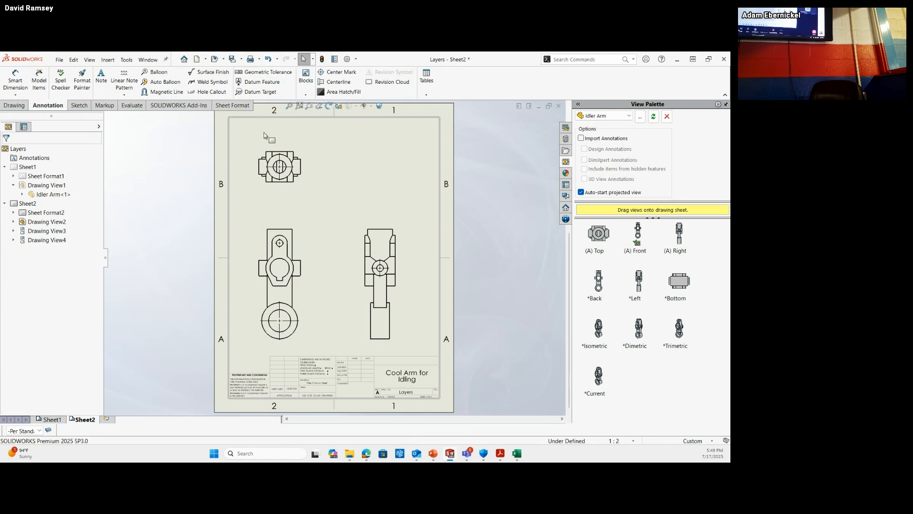
left_click(33, 87)
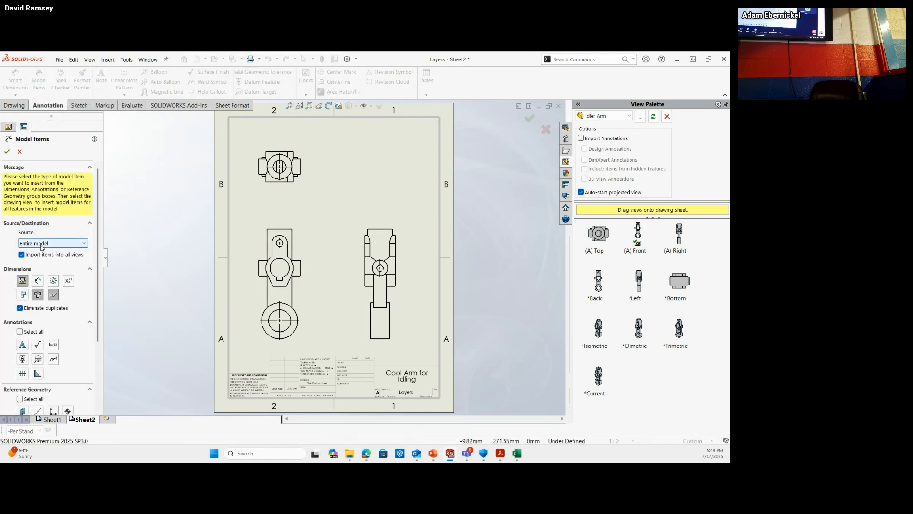
left_click_drag(98, 265, 97, 330)
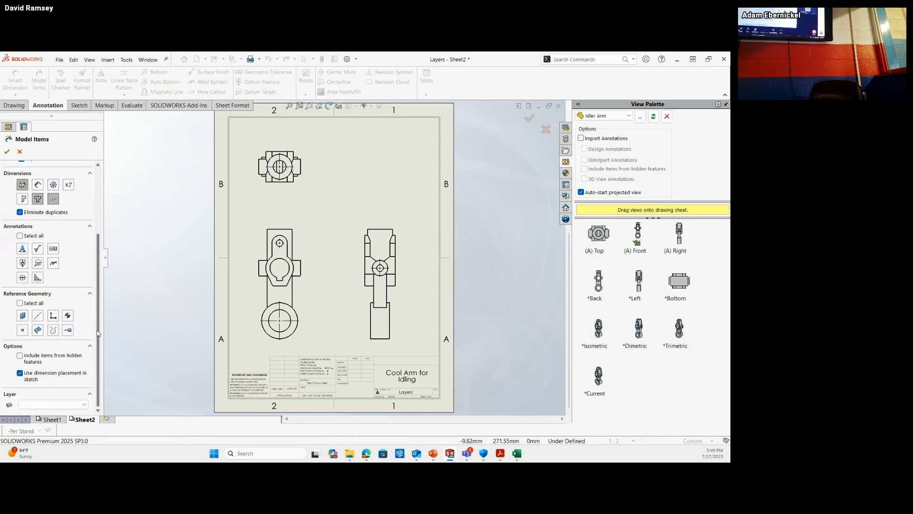
left_click(20, 373)
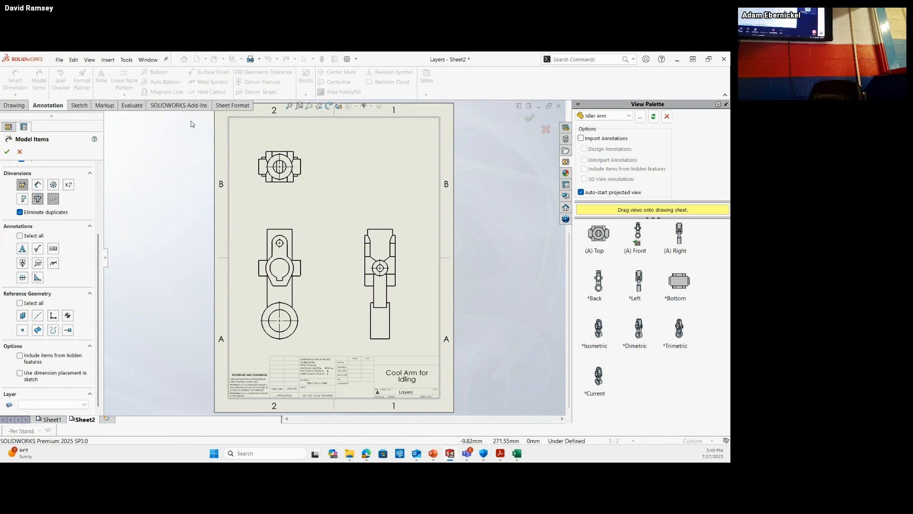
left_click(7, 151)
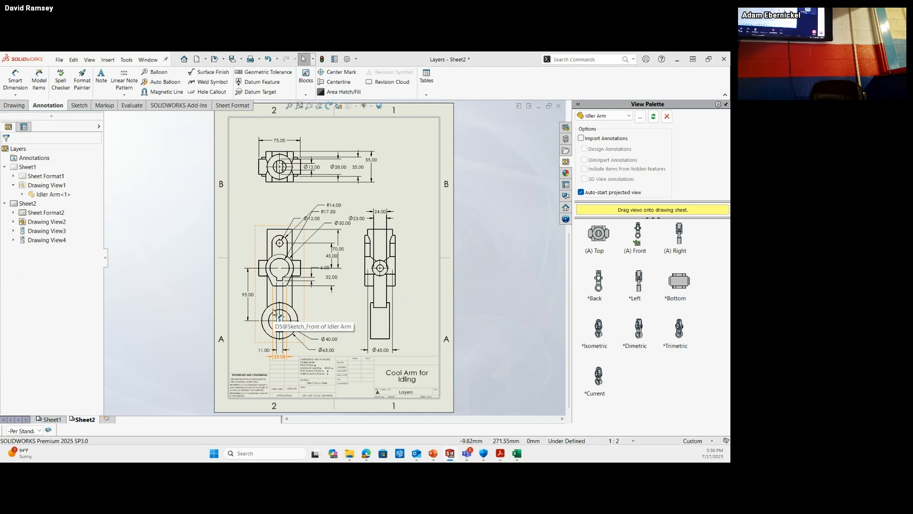
- Switch back to the presentation and advance through the Title Block Entry slide to its custom properties table
key("alt+Tab")
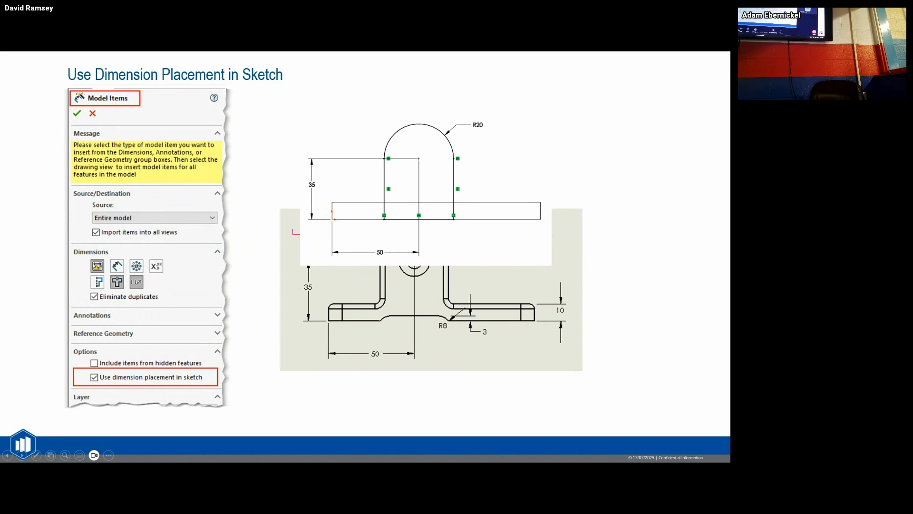
left_click(642, 214)
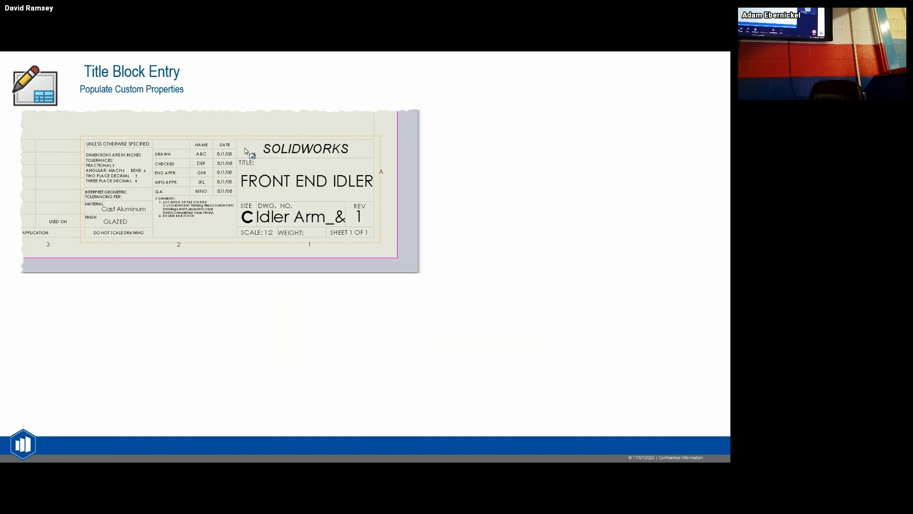
key("Right")
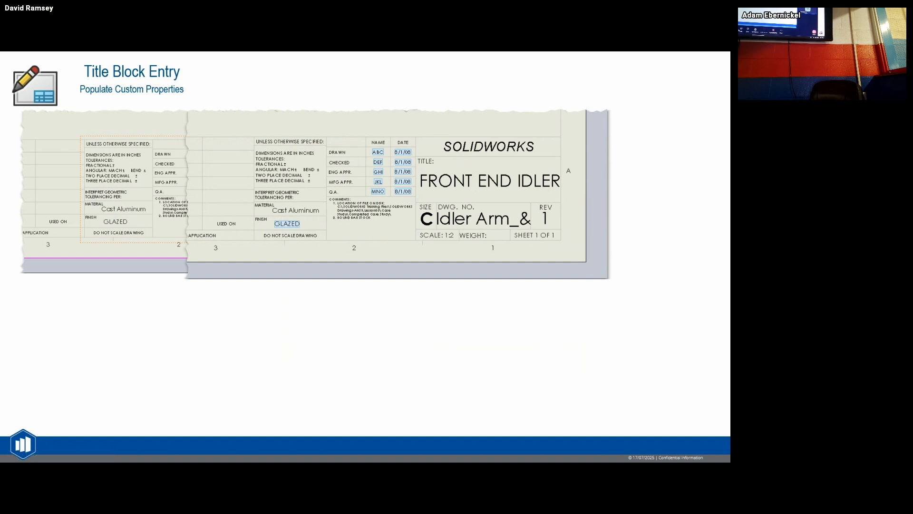
left_click(637, 255)
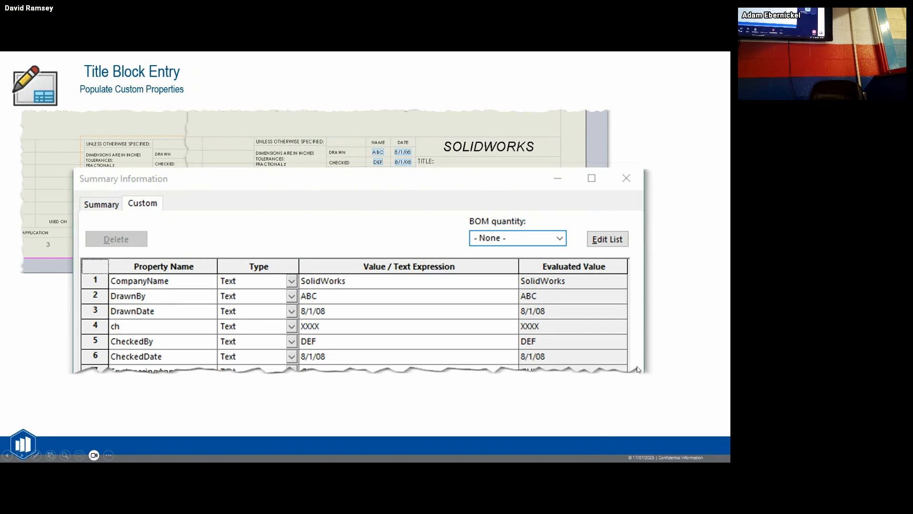
- Switch to SOLIDWORKS, activate the Idler Arm part and review its custom file properties without changing them
key("alt+Tab")
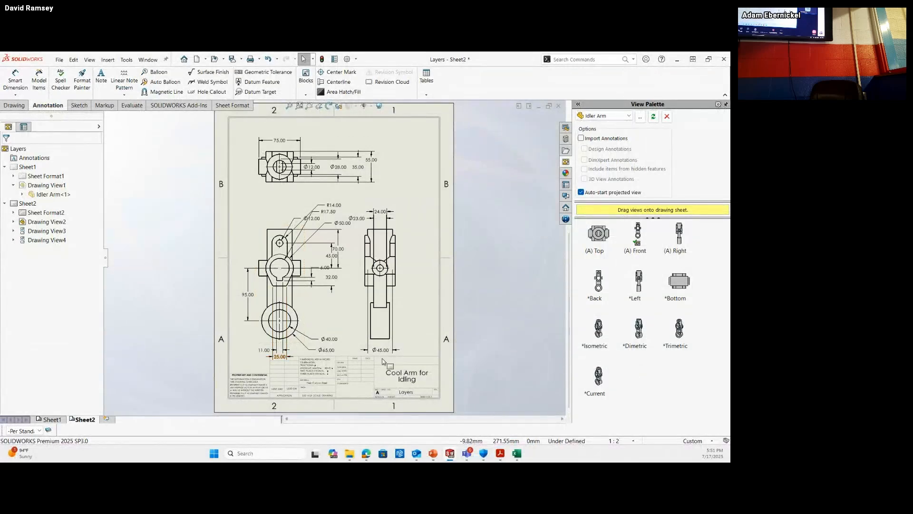
left_click(148, 60)
left_click(275, 168)
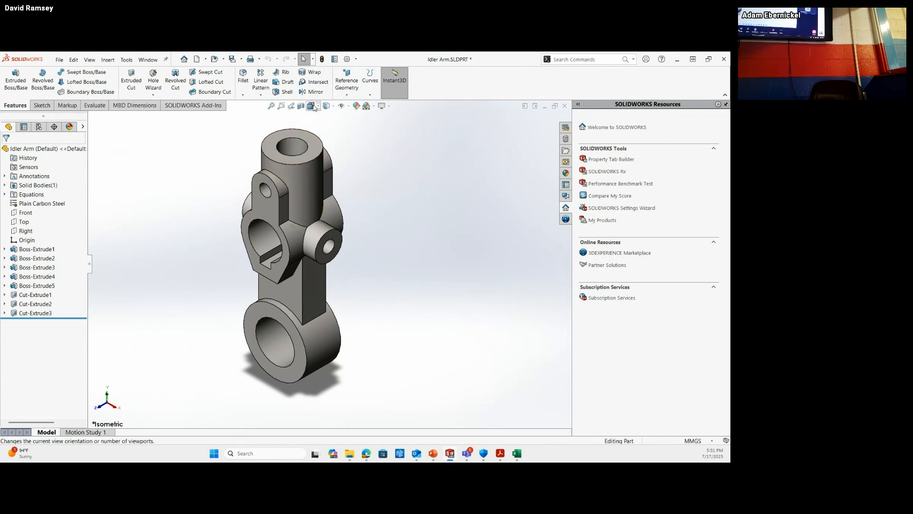
left_click(335, 60)
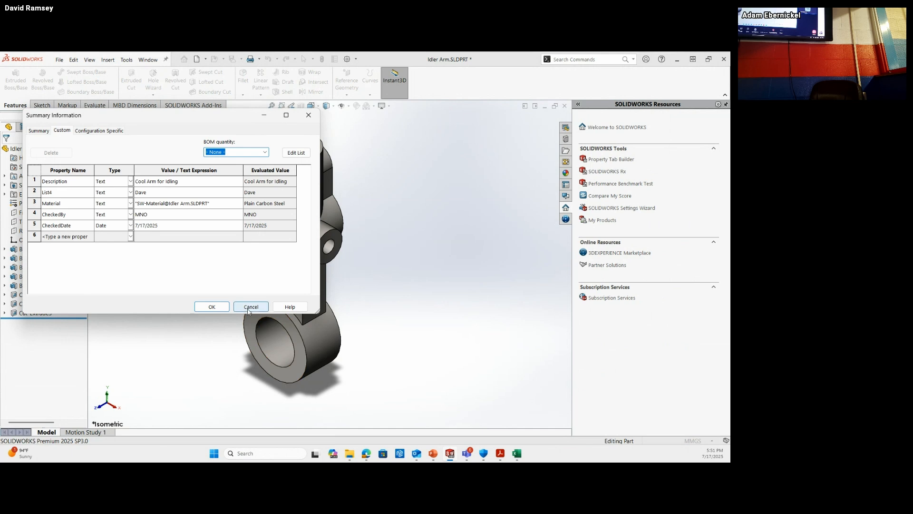
left_click(250, 307)
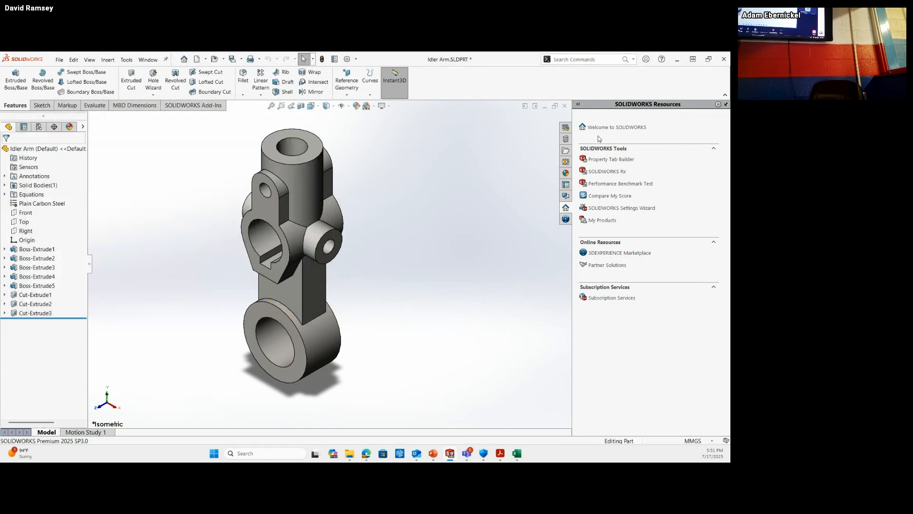
- Close the Idler Arm part without saving its changes and reopen Idler Arm.SLDPRT from the recent documents
left_click(564, 107)
left_click(330, 270)
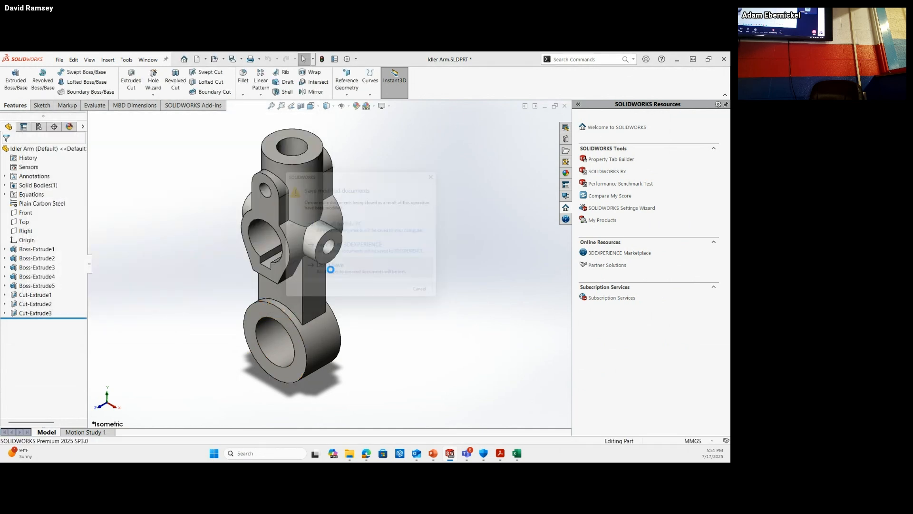
left_click(332, 261)
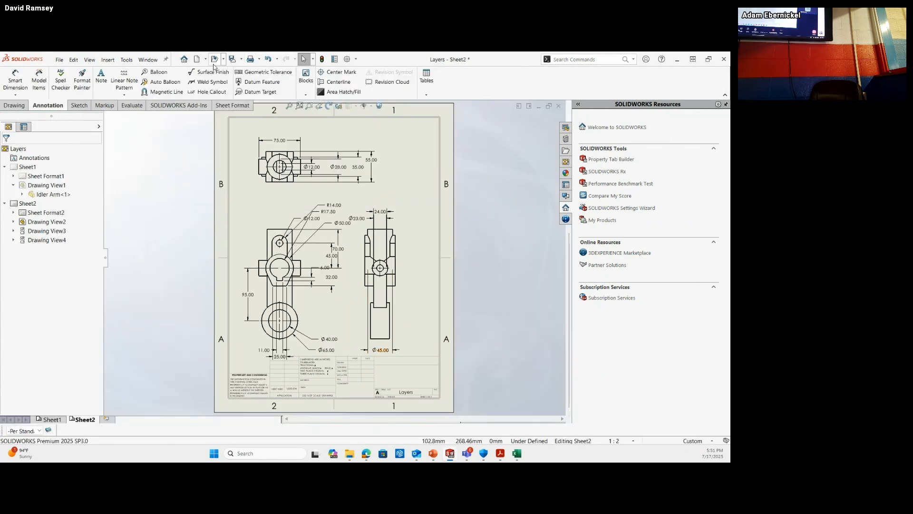
left_click(223, 60)
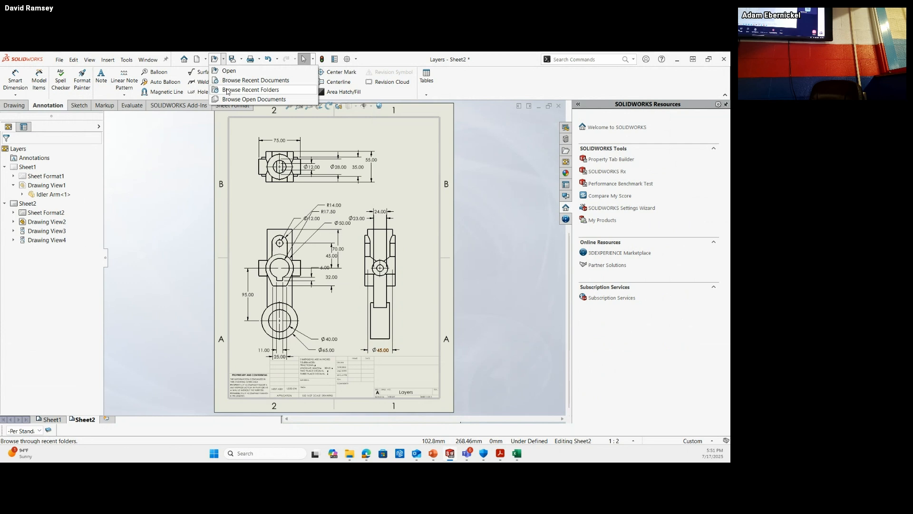
left_click(256, 80)
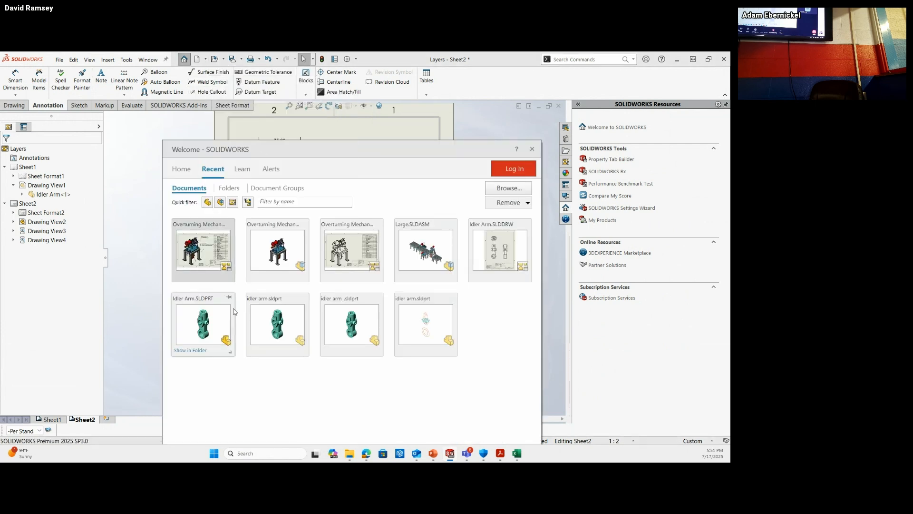
left_click(191, 321)
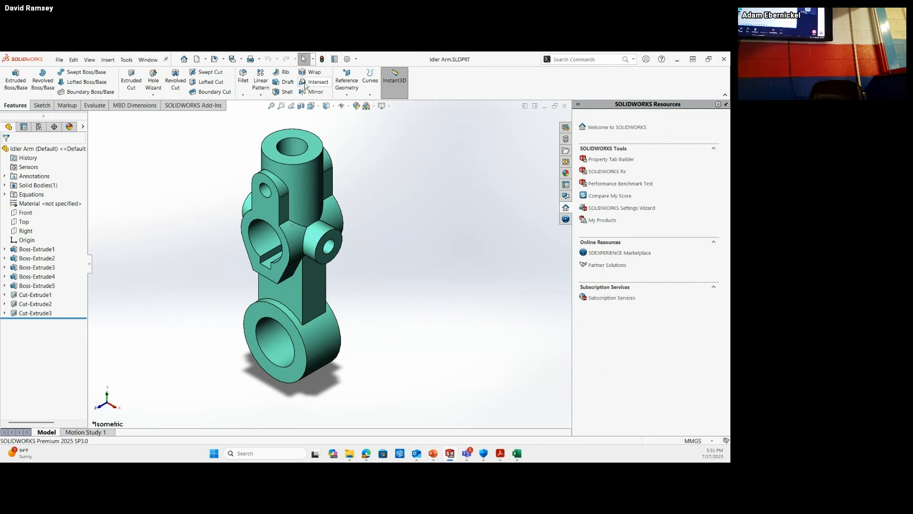
- Check the reopened part's custom file properties and display its Custom Properties form
left_click(336, 60)
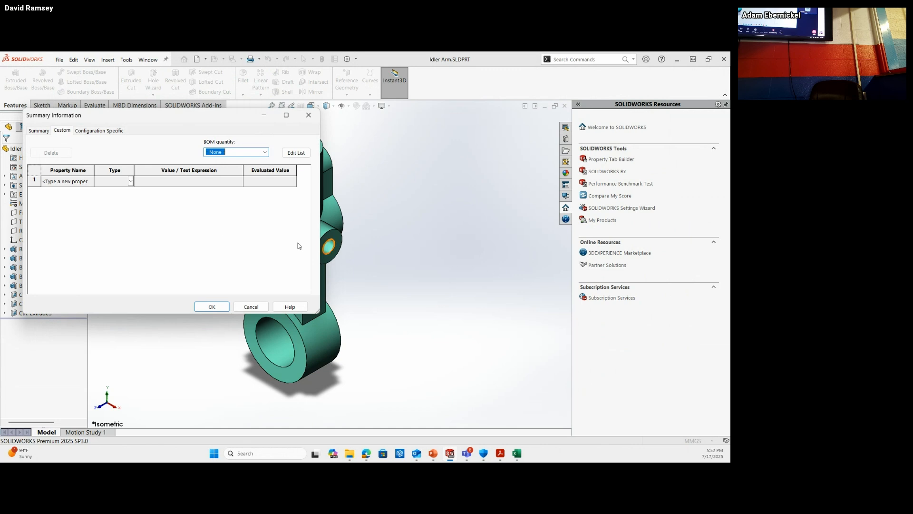
left_click(219, 308)
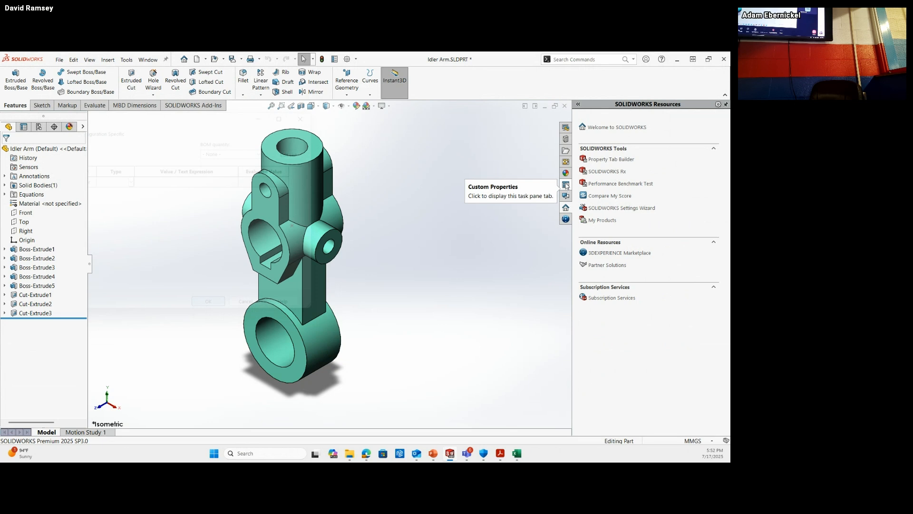
left_click(566, 185)
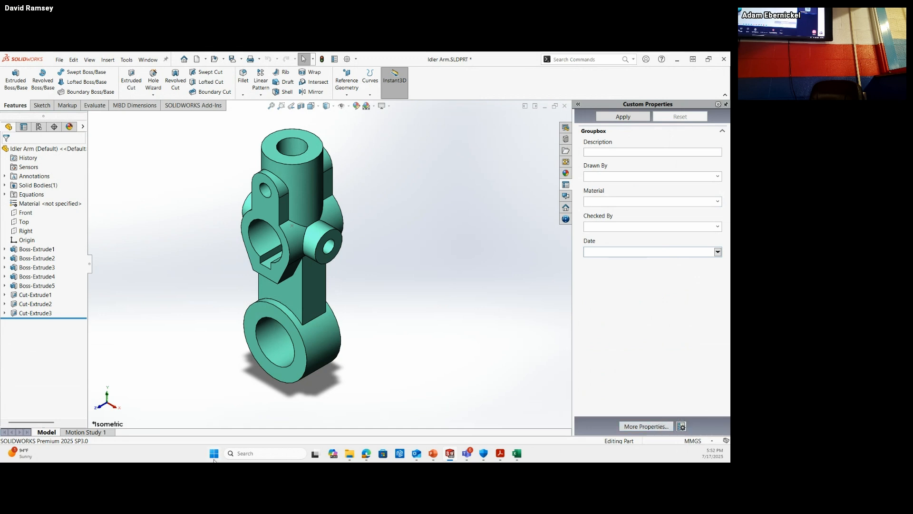
- Launch the Property Tab Builder from the template options and load the template.prtprp template
left_click(682, 426)
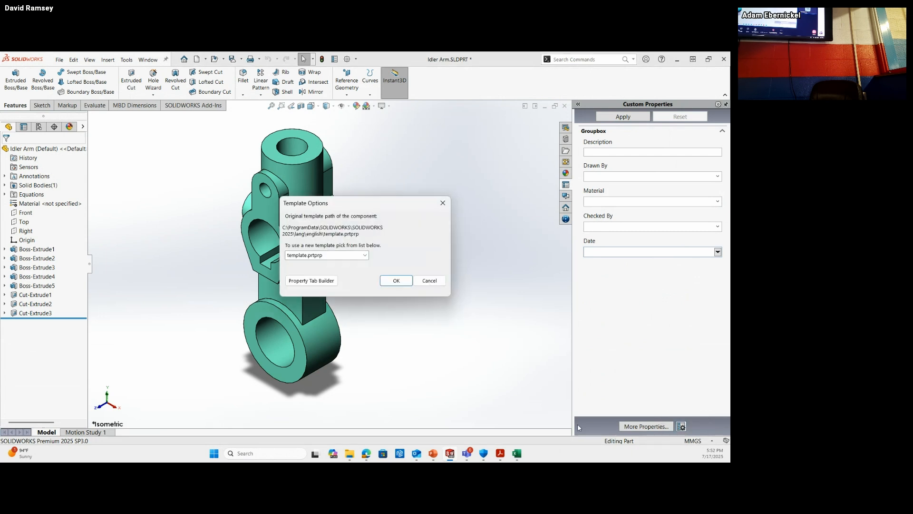
left_click(306, 283)
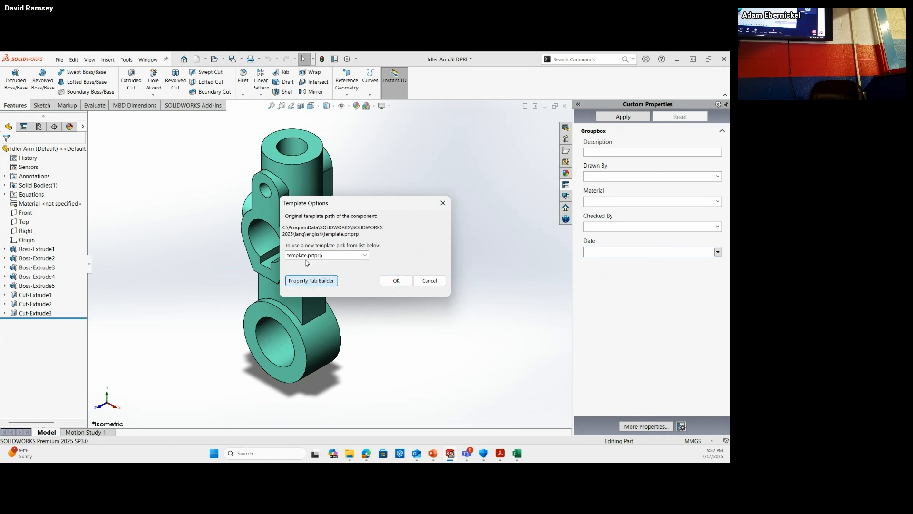
left_click(312, 281)
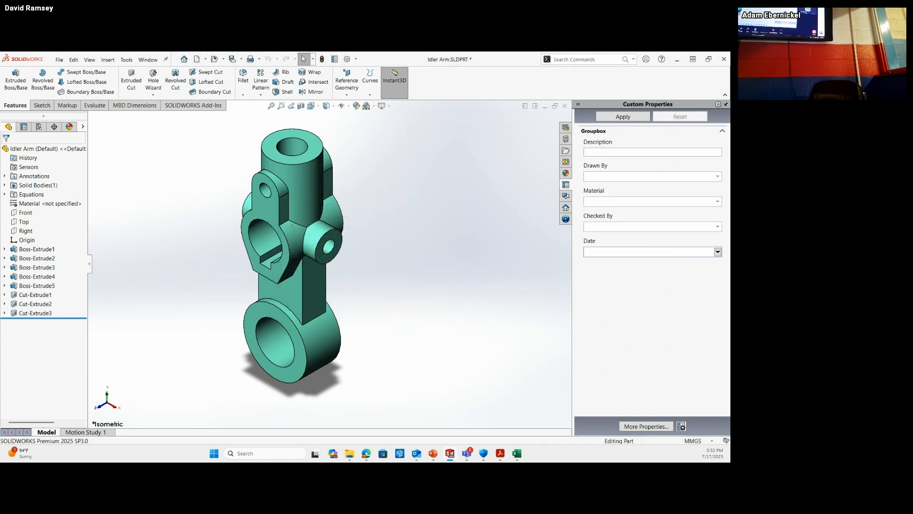
left_click_drag(727, 60, 336, 111)
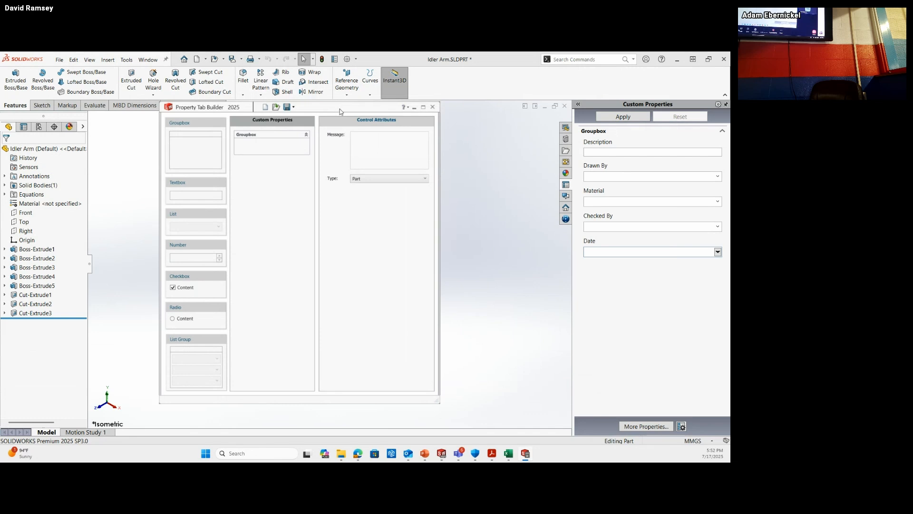
left_click(276, 108)
left_click(260, 208)
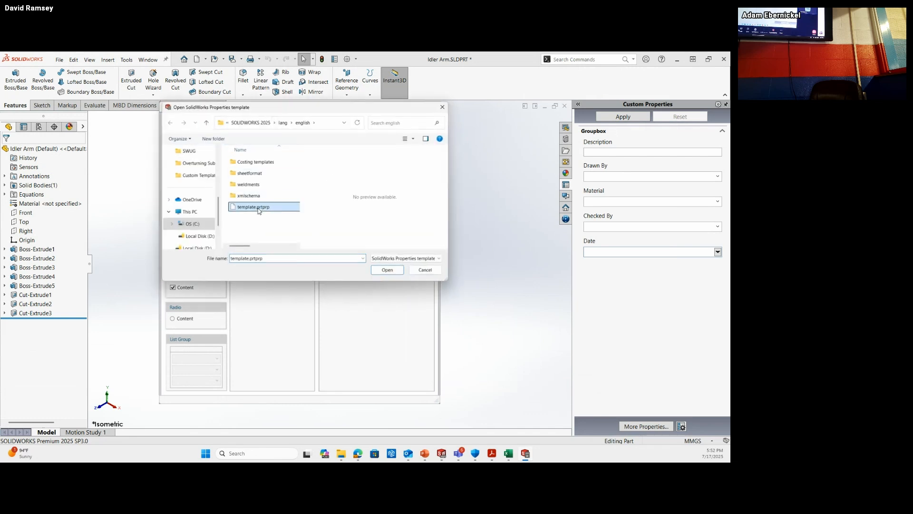
left_click(386, 270)
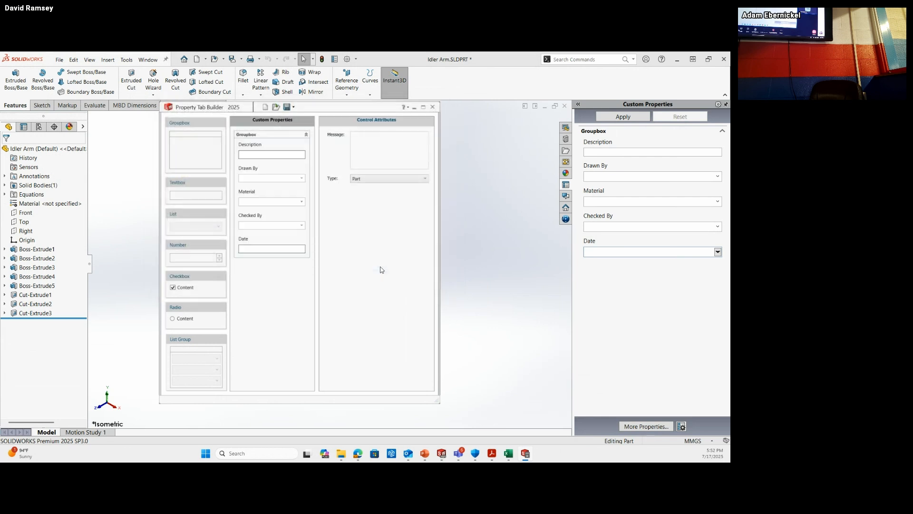
- Set the custom property name of the Drawn By list control to "Drawn By"
left_click(256, 172)
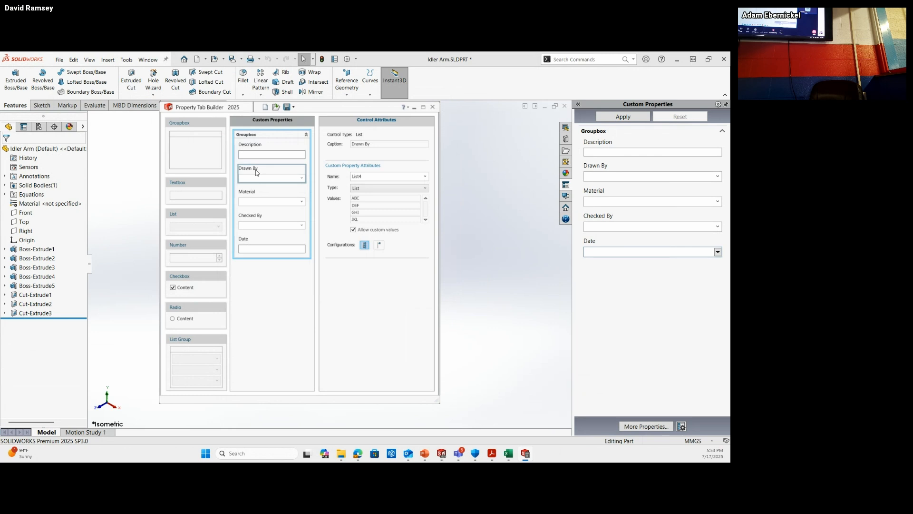
left_click_drag(370, 176, 342, 175)
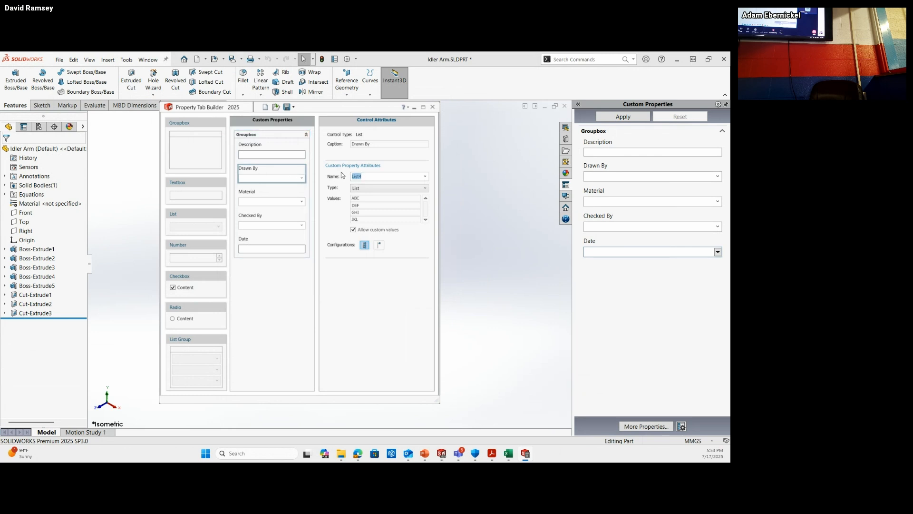
type("Drawn By")
left_click(268, 198)
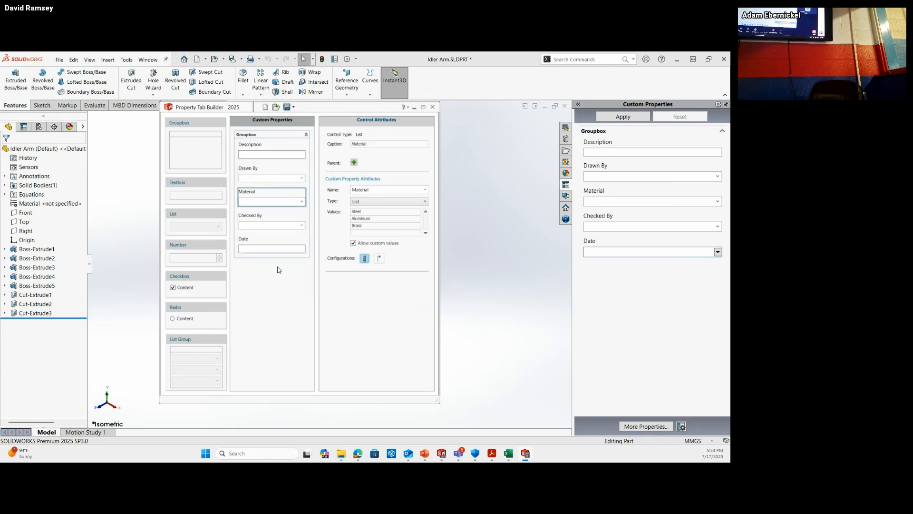
- Preview the Drawn By and Material list choices, save the property template and close the Property Tab Builder
left_click(298, 183)
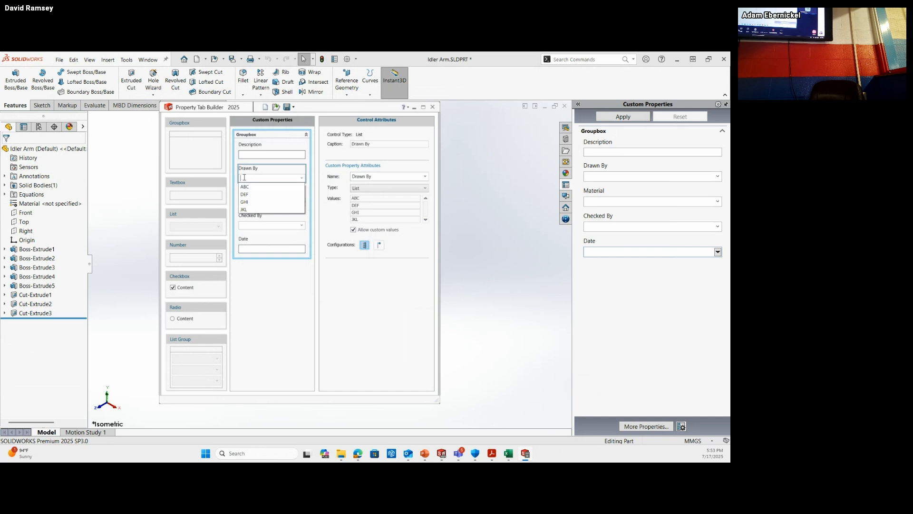
left_click(270, 141)
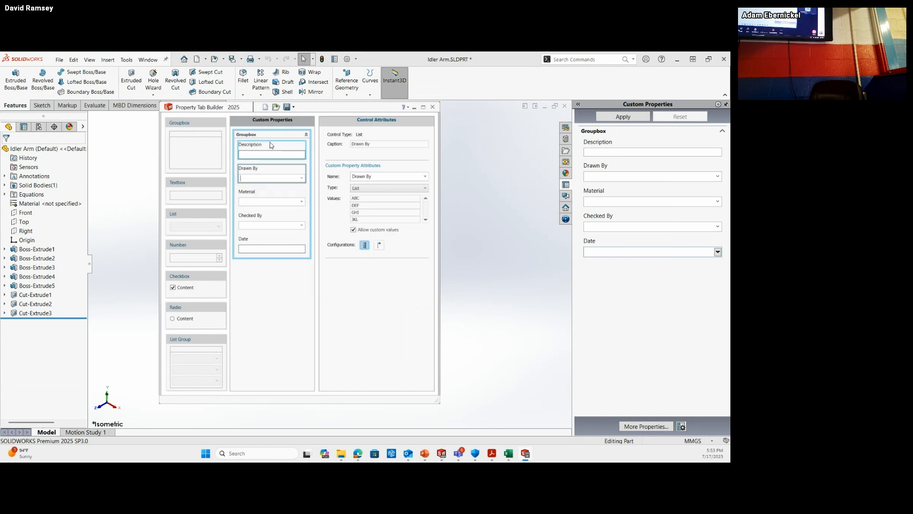
left_click(299, 208)
left_click(301, 202)
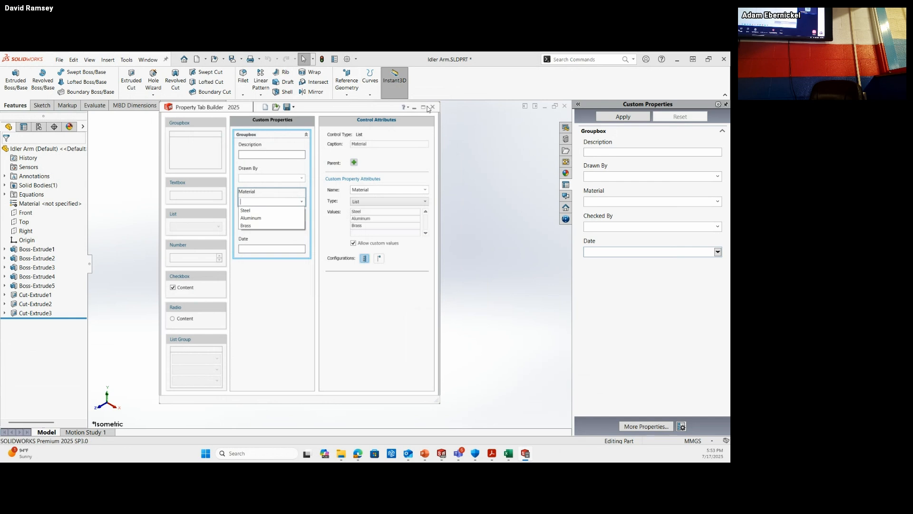
left_click(288, 109)
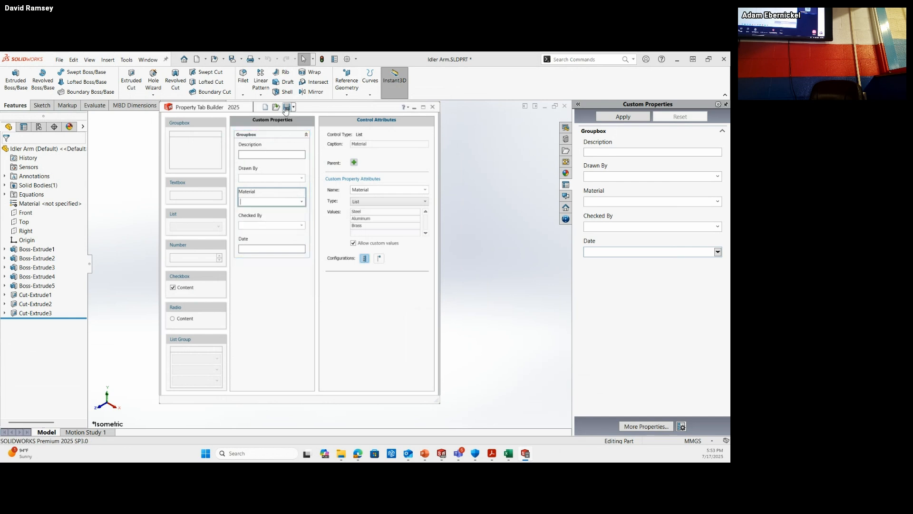
left_click(433, 109)
- Reapply template.prtprp as the part's custom property template
left_click(682, 426)
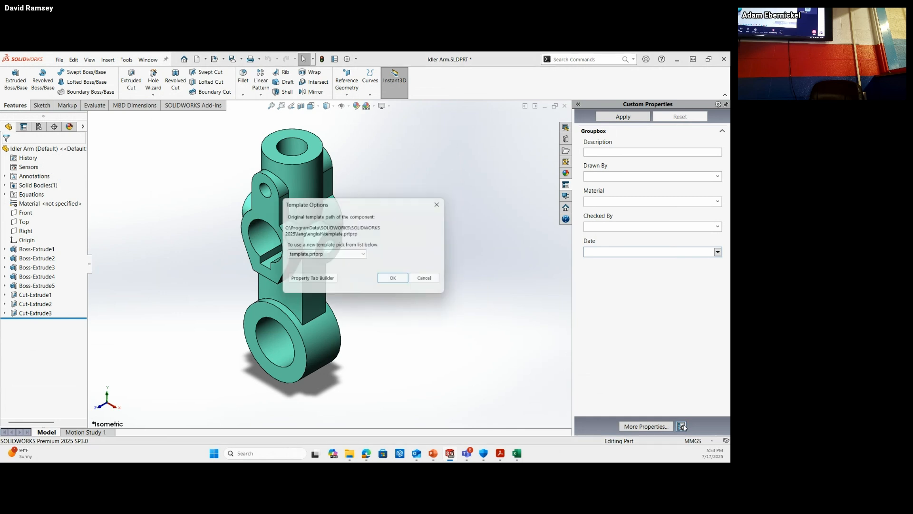
double_click(321, 255)
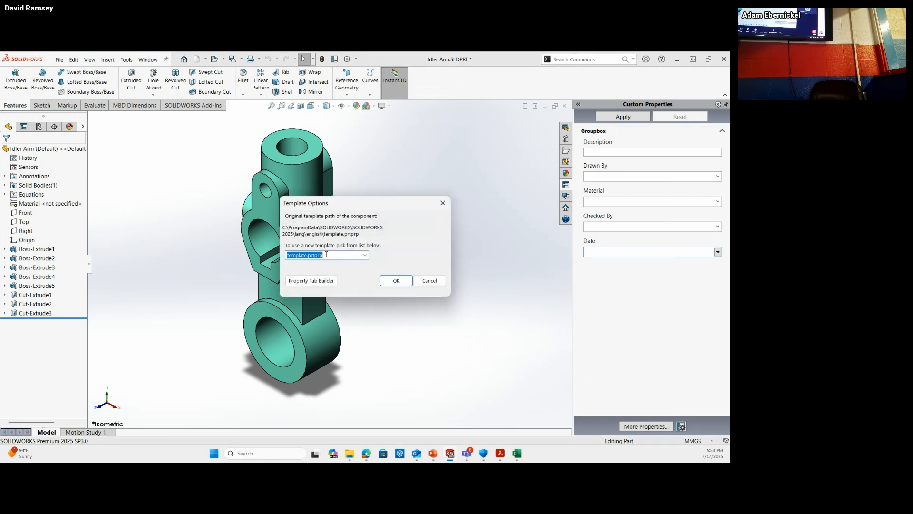
left_click(397, 281)
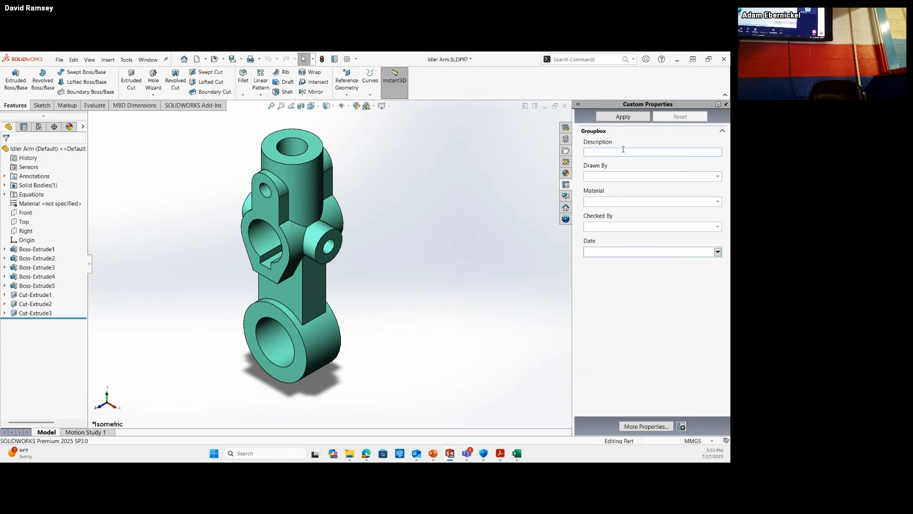
- Enter the part description "Cool Arm for Idling" and fill in Drawn By with the drafter's first name
type("Cool Arm for Idling")
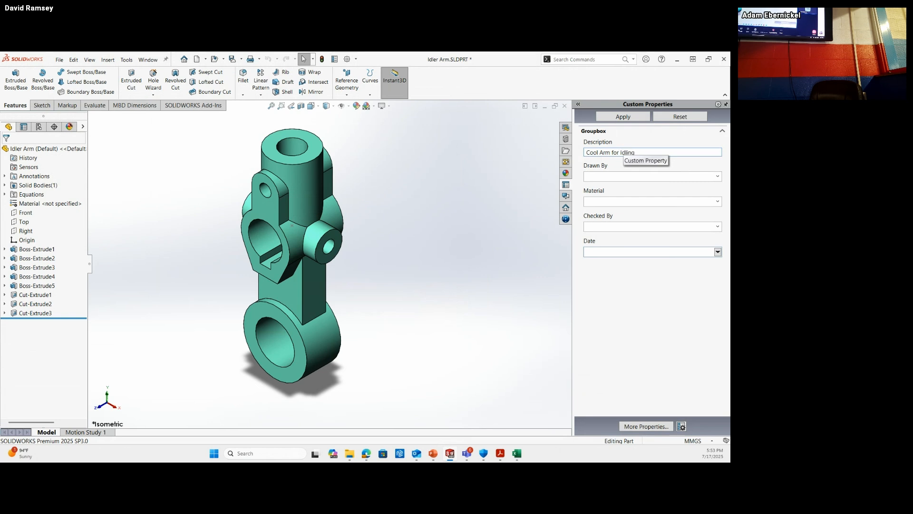
left_click(713, 177)
left_click(718, 178)
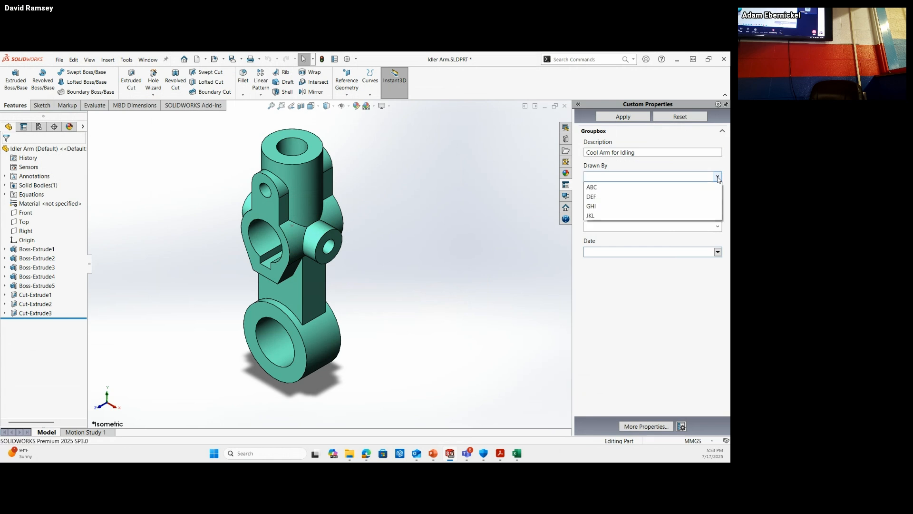
left_click(624, 177)
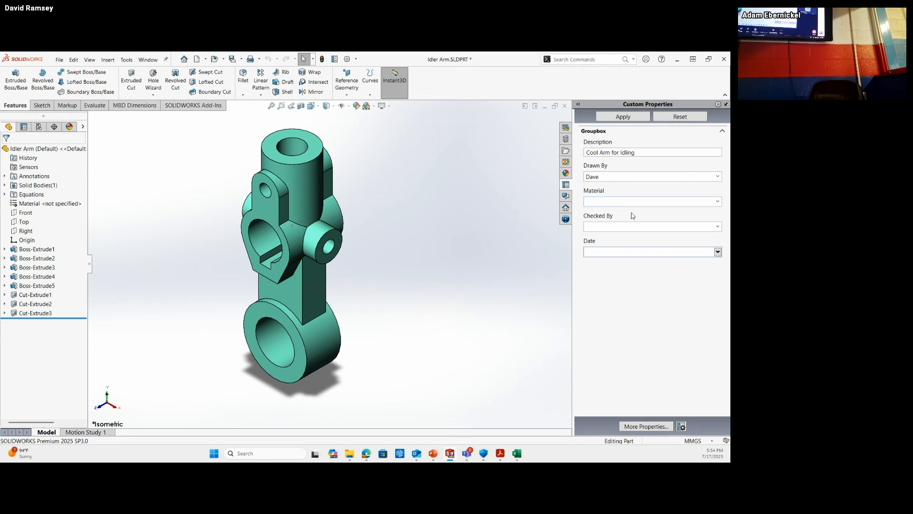
- Look through the Material choices without picking one, and set Checked By to STU
left_click(718, 202)
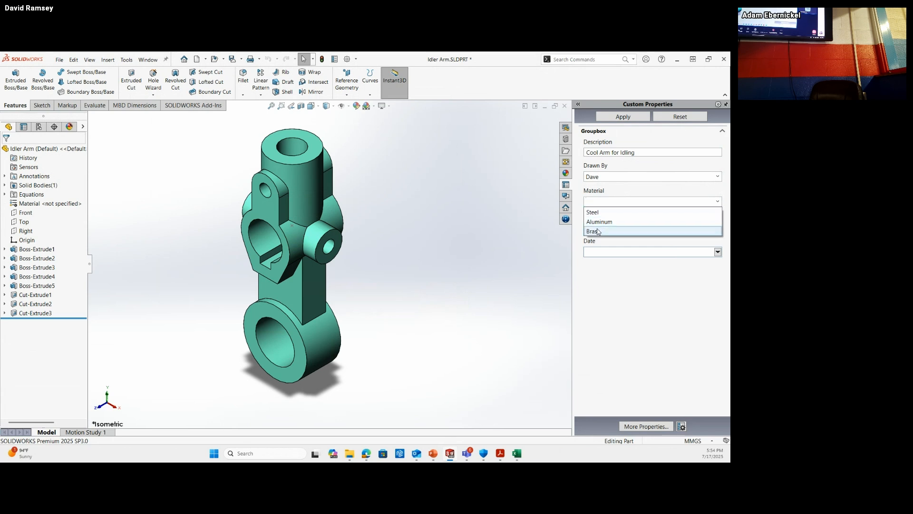
left_click(683, 308)
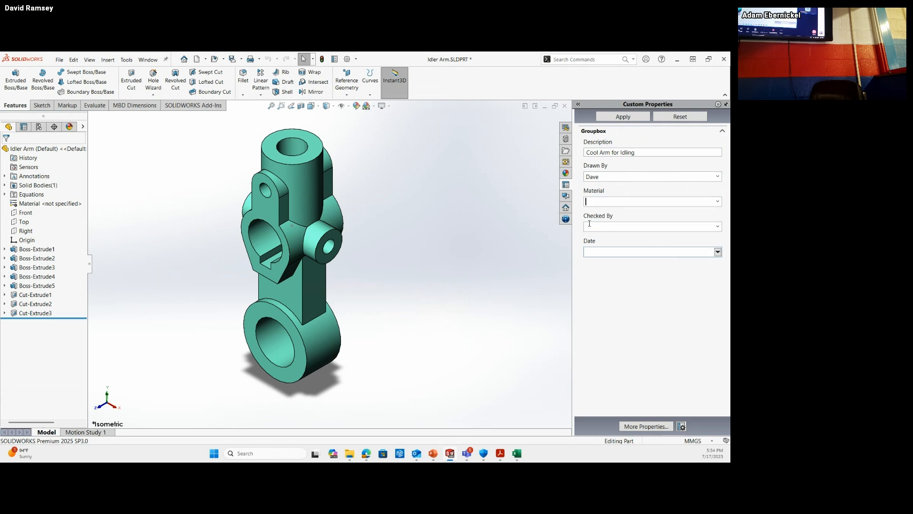
left_click(718, 227)
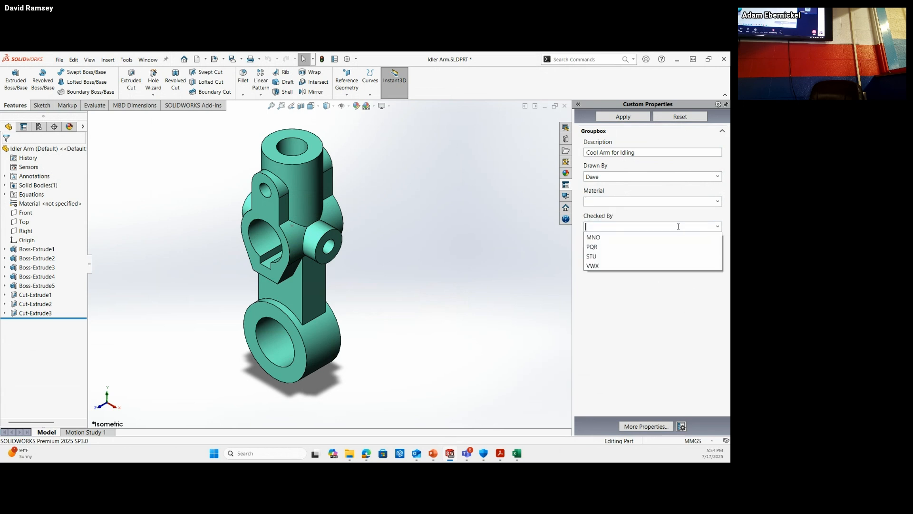
left_click(650, 257)
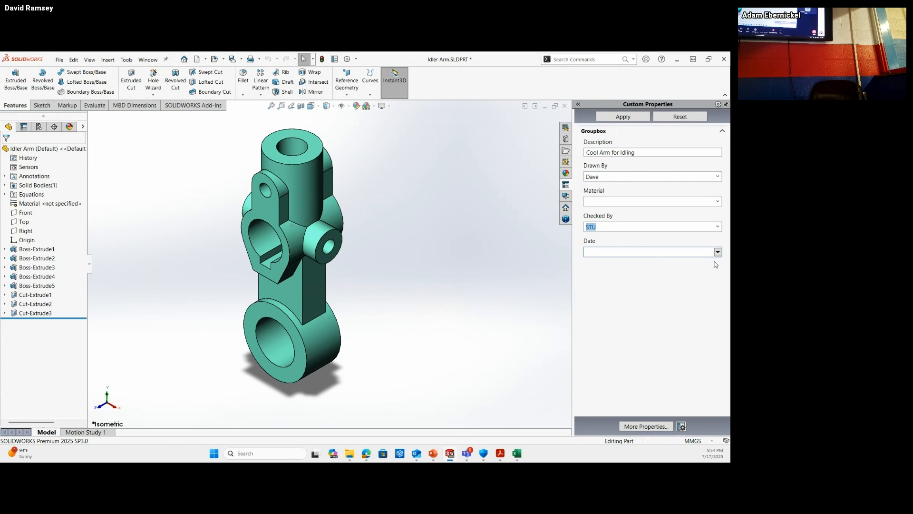
- Set the Date property to 7/17/2025 and apply the custom properties to the Idler Arm part
left_click(718, 252)
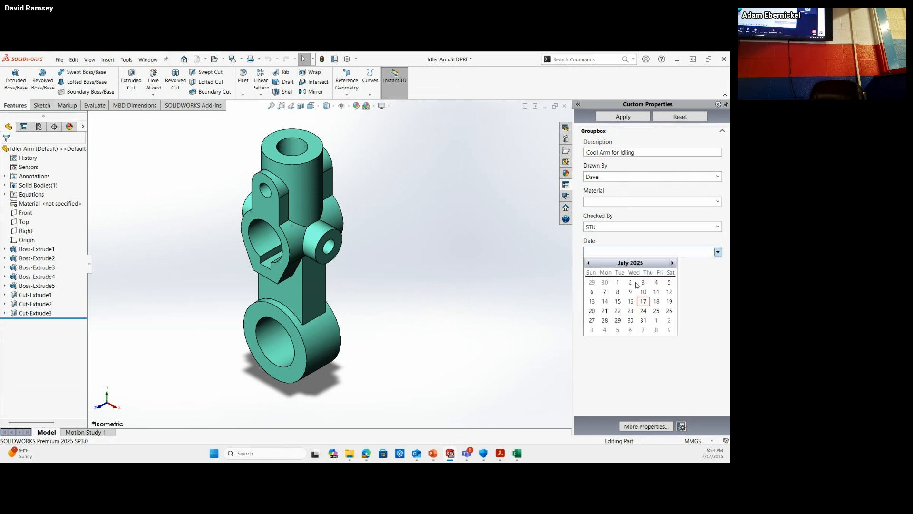
left_click(644, 303)
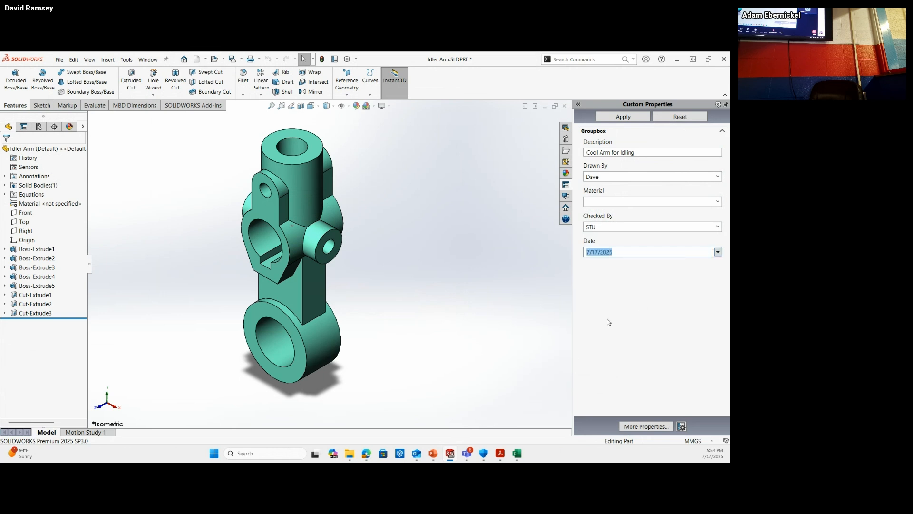
left_click(623, 117)
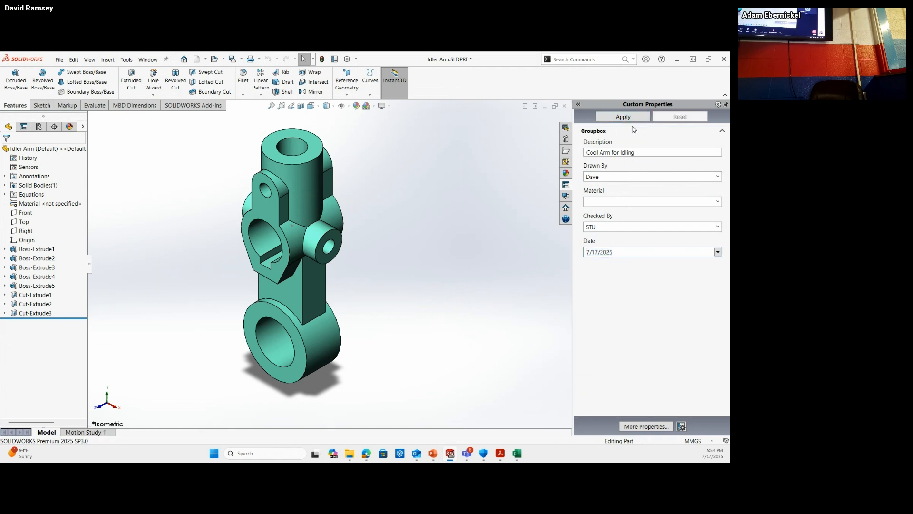
- In the part's file properties, link the Material custom property value to the model's Material and accept the change
left_click(334, 59)
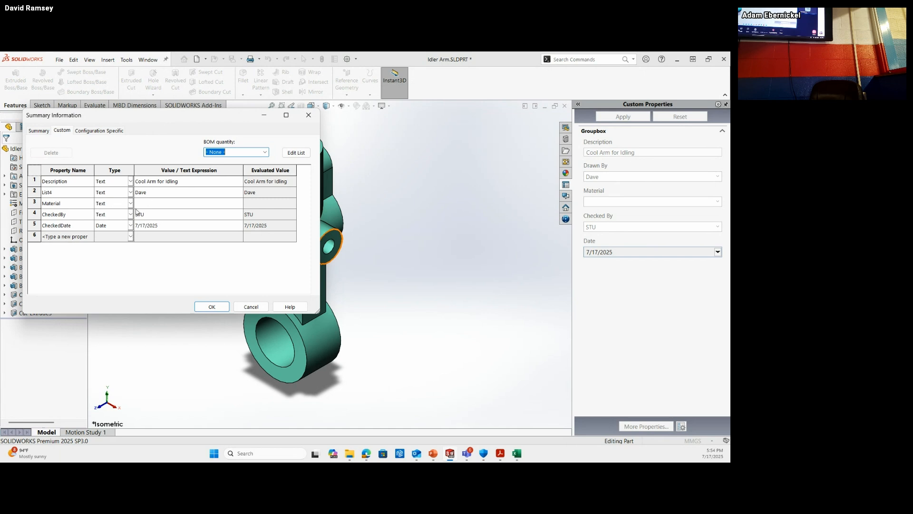
left_click(150, 203)
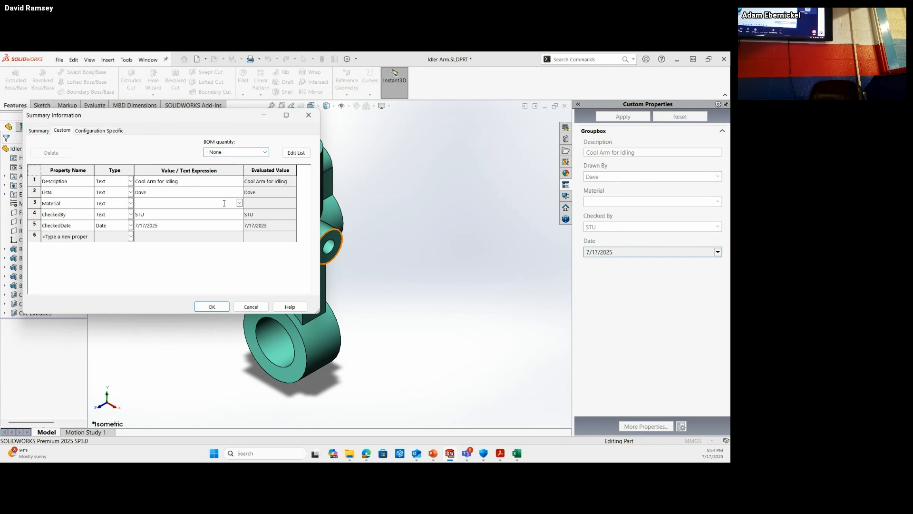
left_click(239, 204)
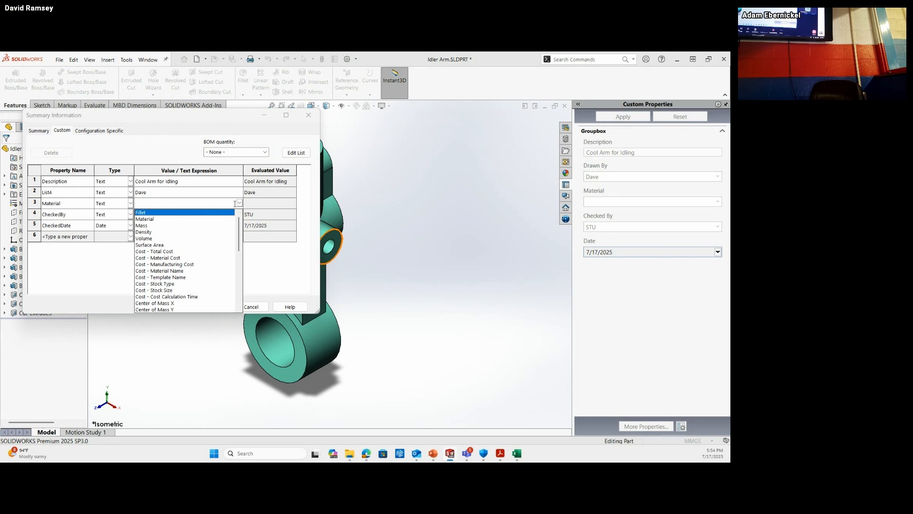
left_click(148, 219)
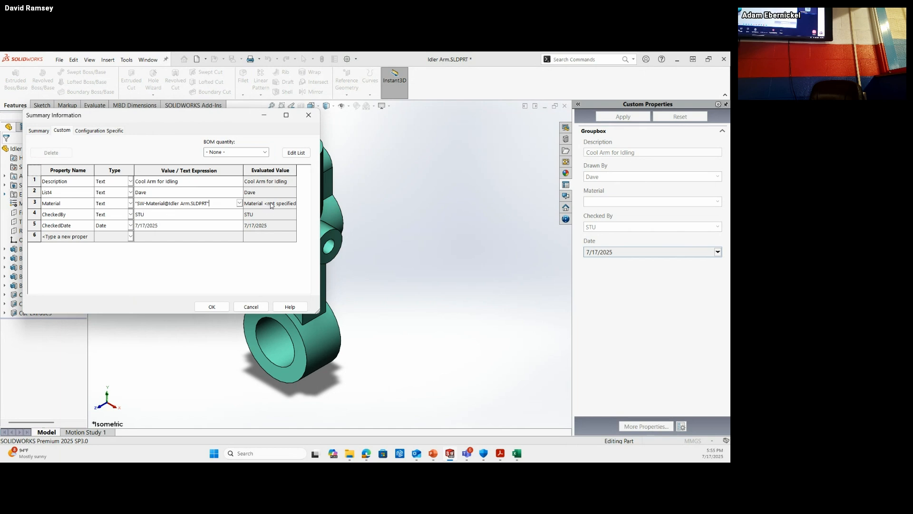
left_click(220, 311)
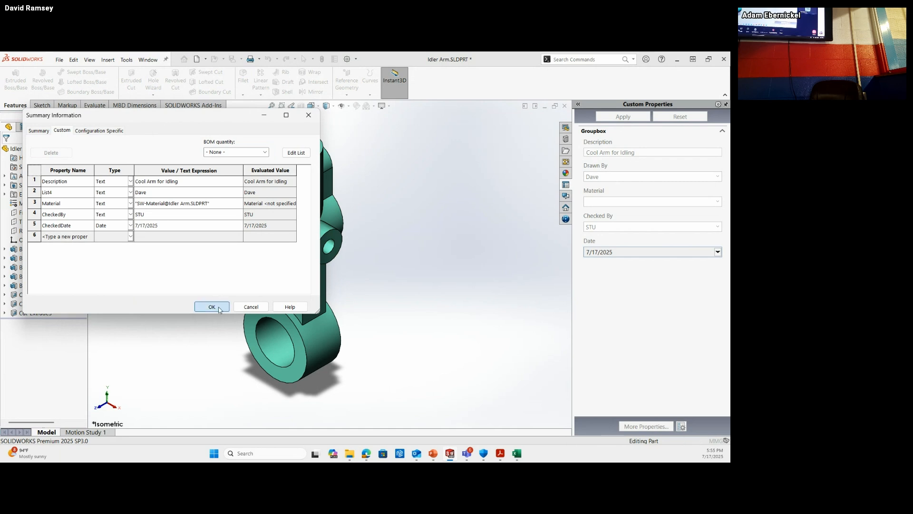
- Assign Plain Carbon Steel to the Idler Arm and save the part to this PC
right_click(43, 205)
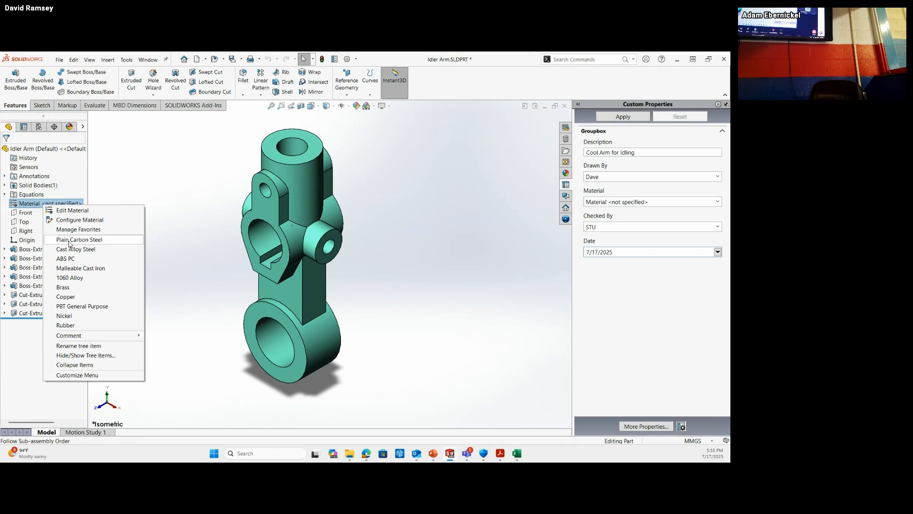
left_click(70, 240)
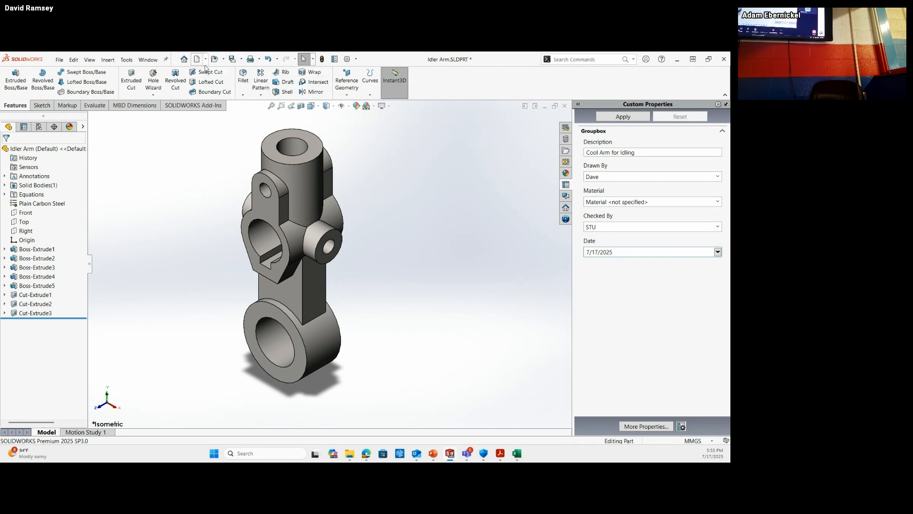
left_click(241, 59)
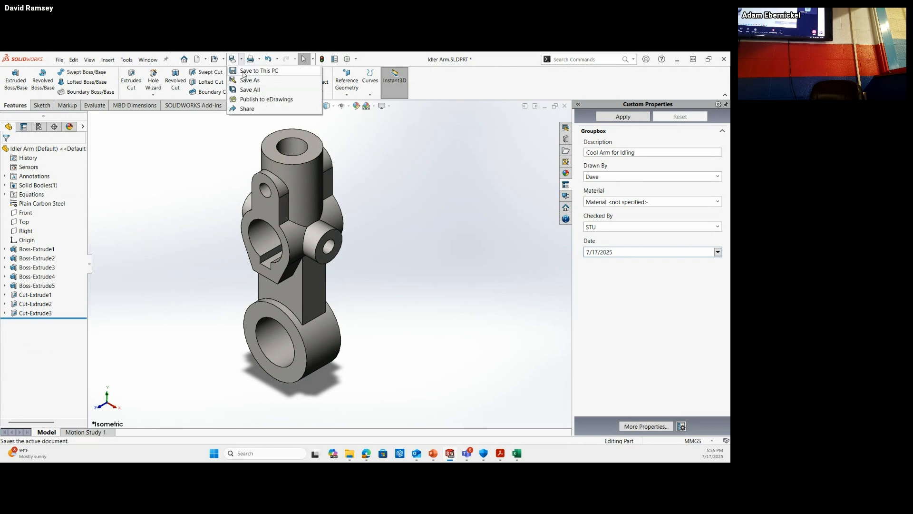
left_click(256, 70)
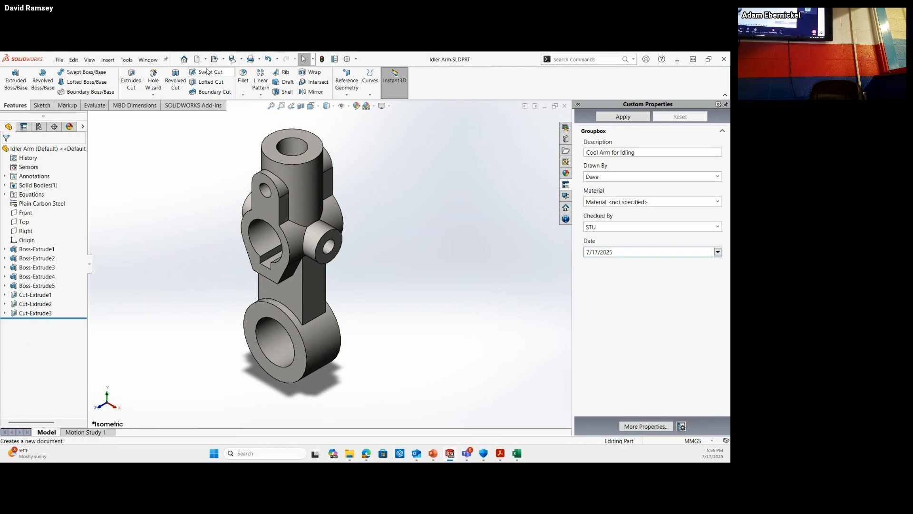
- Switch to the Layers drawing and start editing the sheet format of Sheet2
left_click(148, 60)
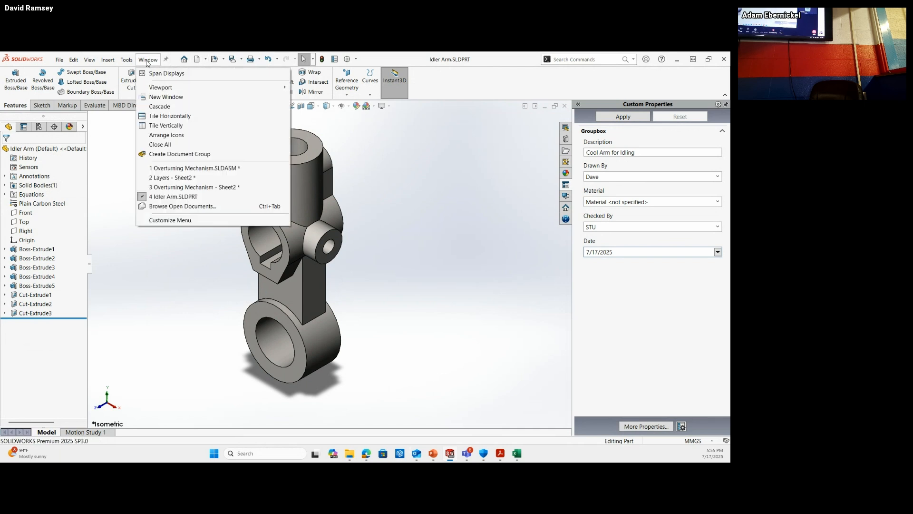
left_click(174, 179)
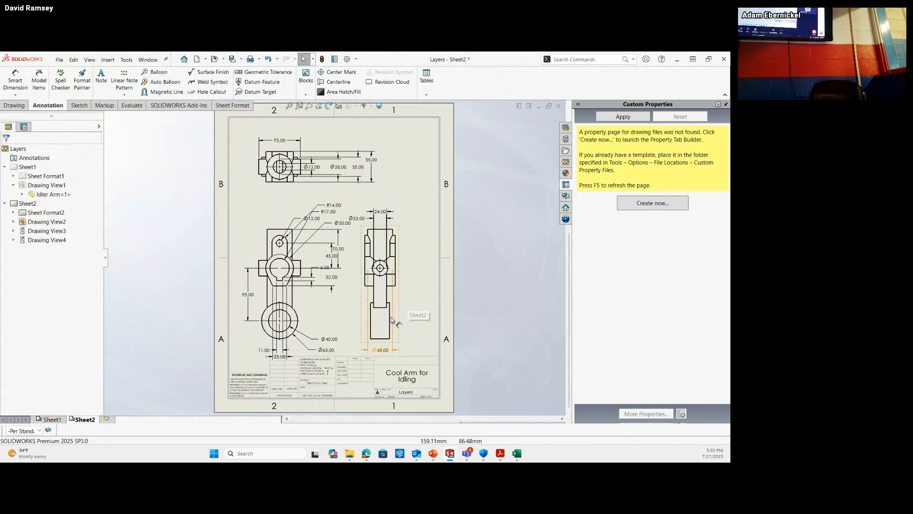
scroll(374, 378, "down", 2)
scroll(345, 376, "down", 2)
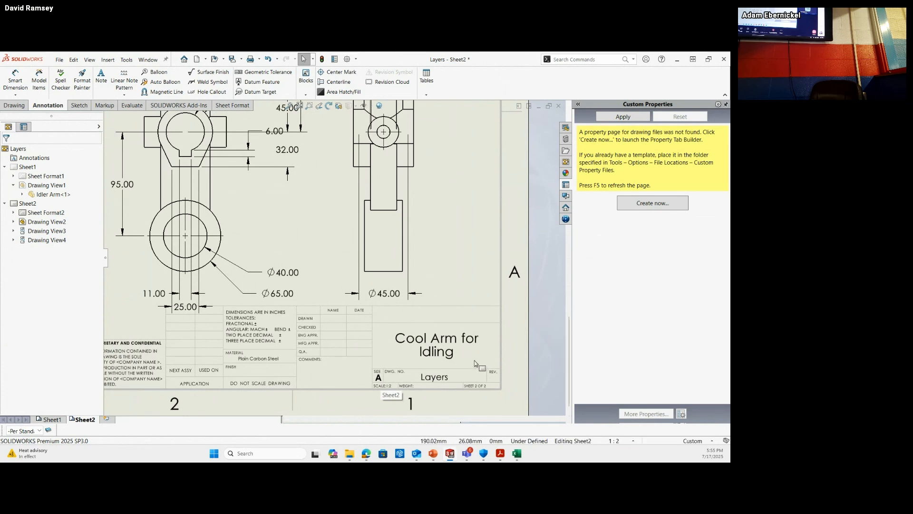
right_click(435, 245)
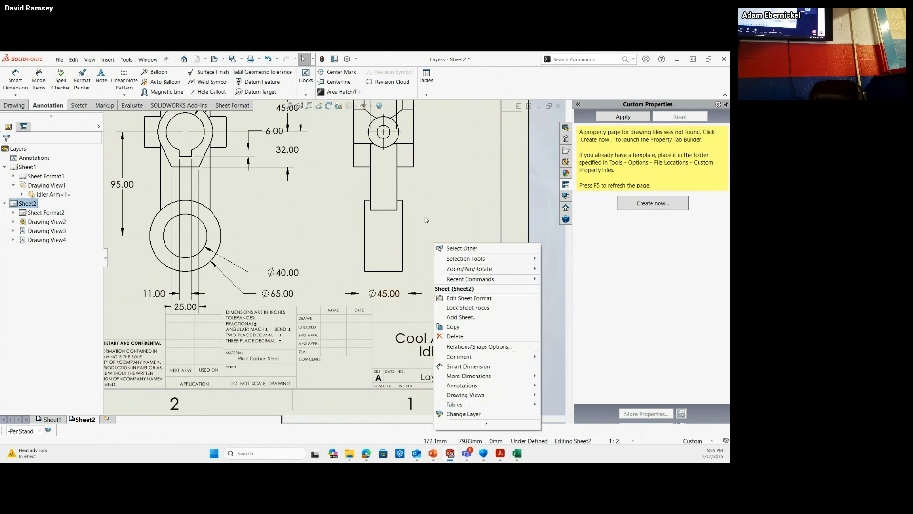
left_click(466, 299)
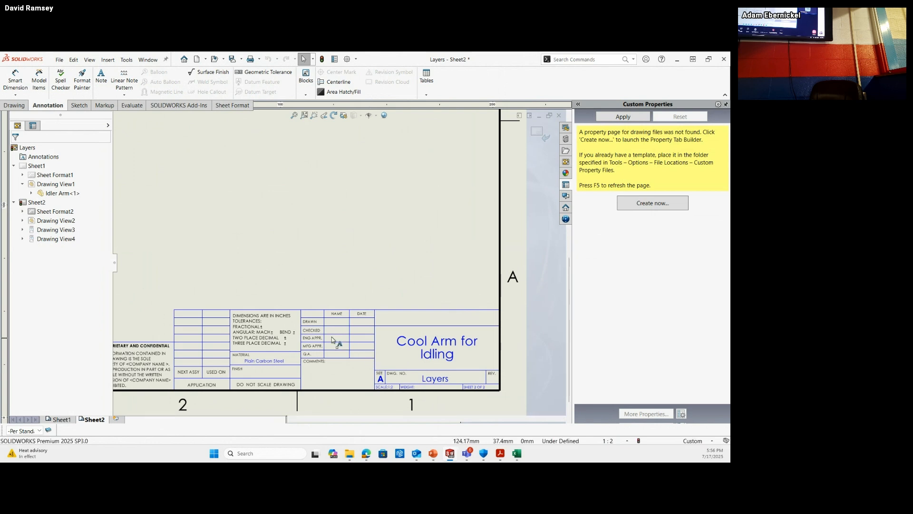
- Link the title block's DRAWN name note to the List4 property of the model in the drawing view specified in Sheet Properties
scroll(333, 340, "down", 4)
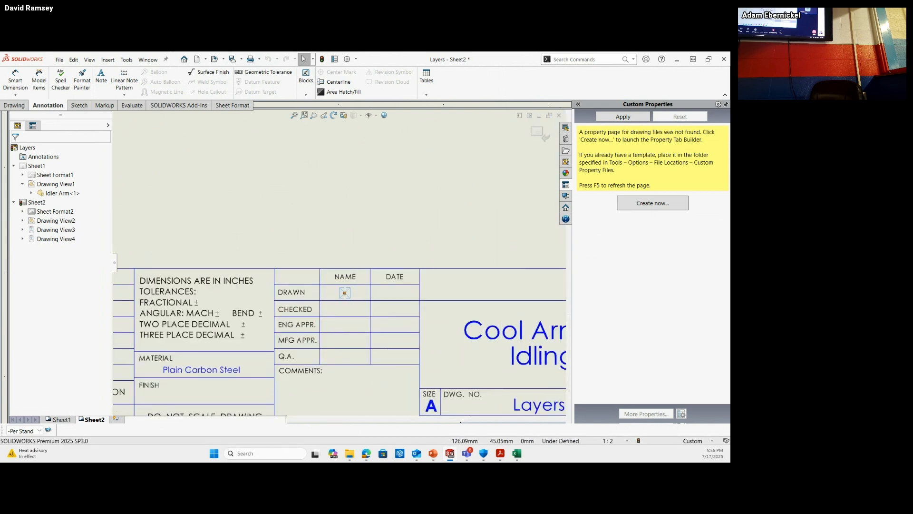
left_click(345, 293)
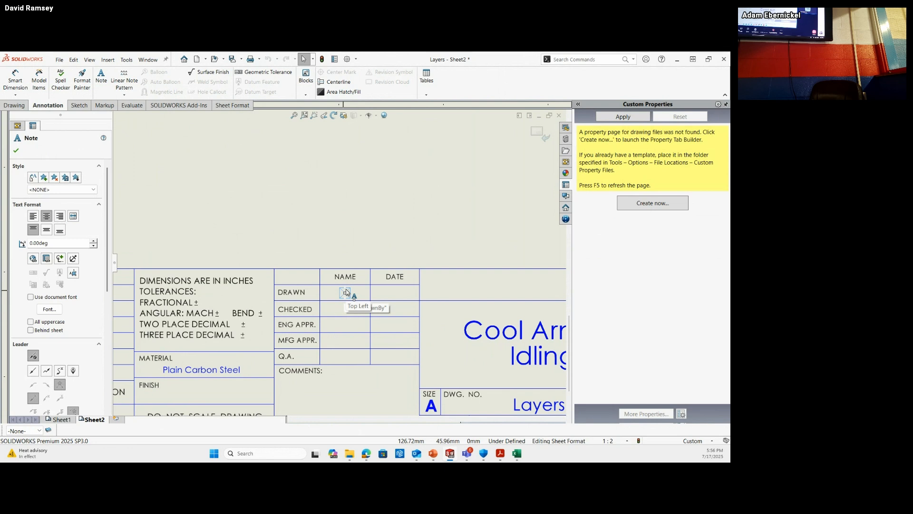
left_click(343, 294)
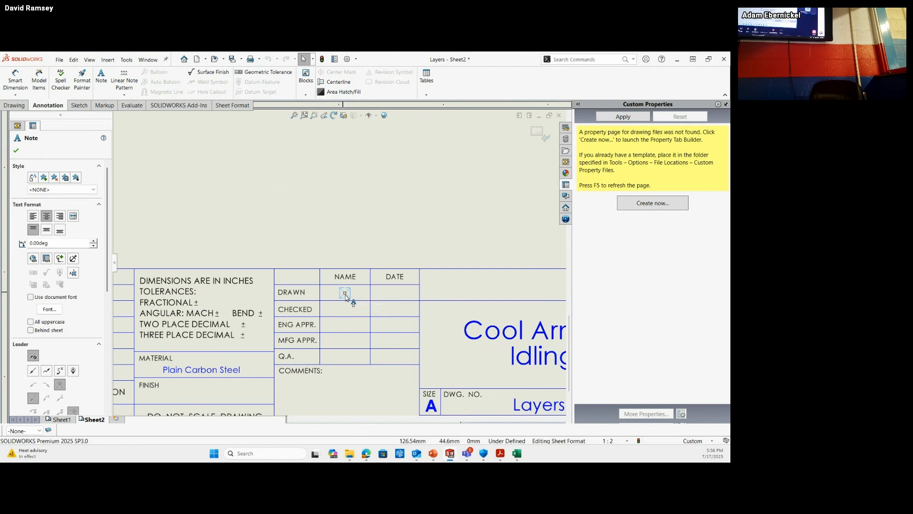
left_click(47, 259)
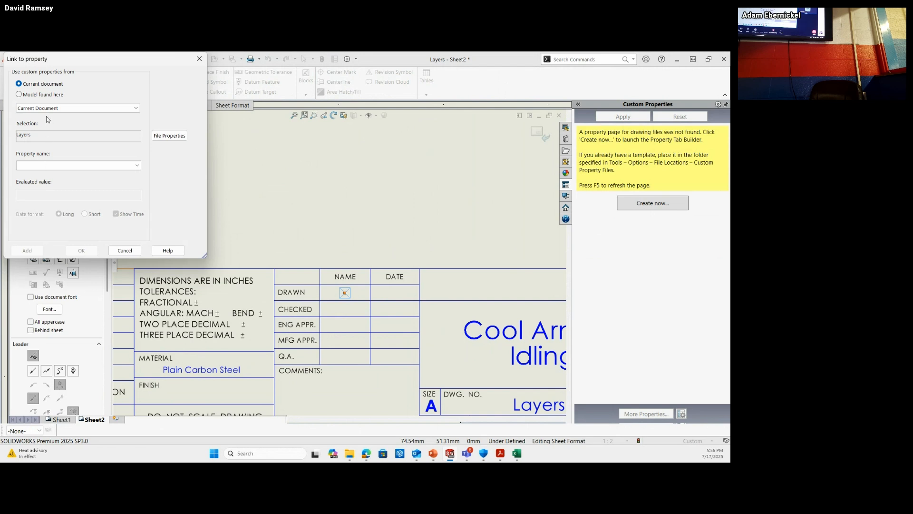
left_click(29, 96)
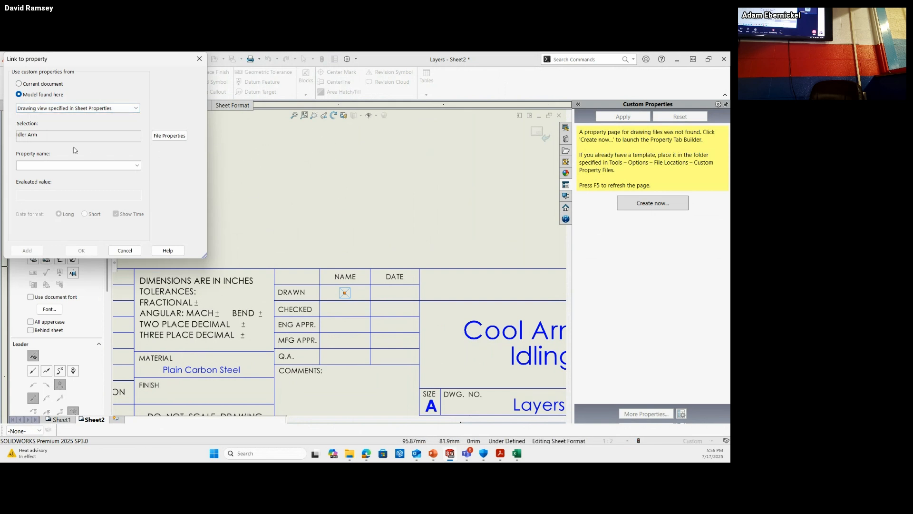
left_click(137, 165)
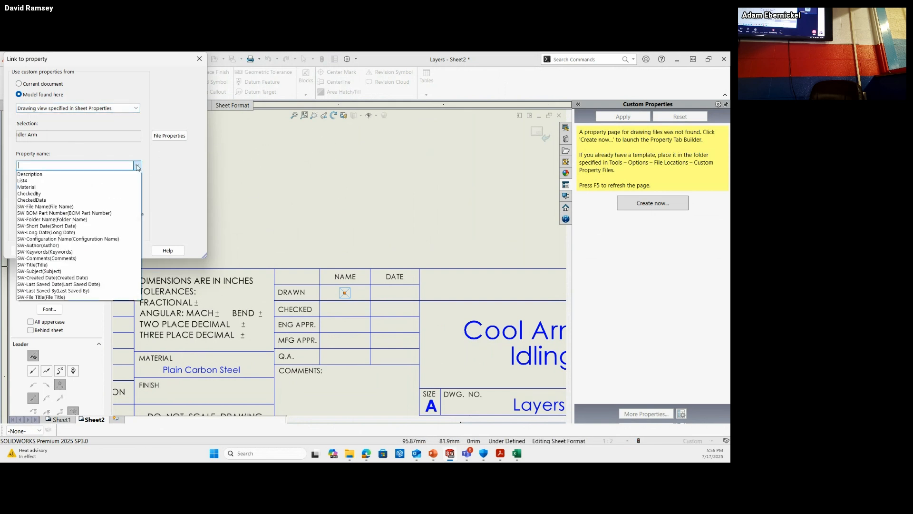
left_click(25, 181)
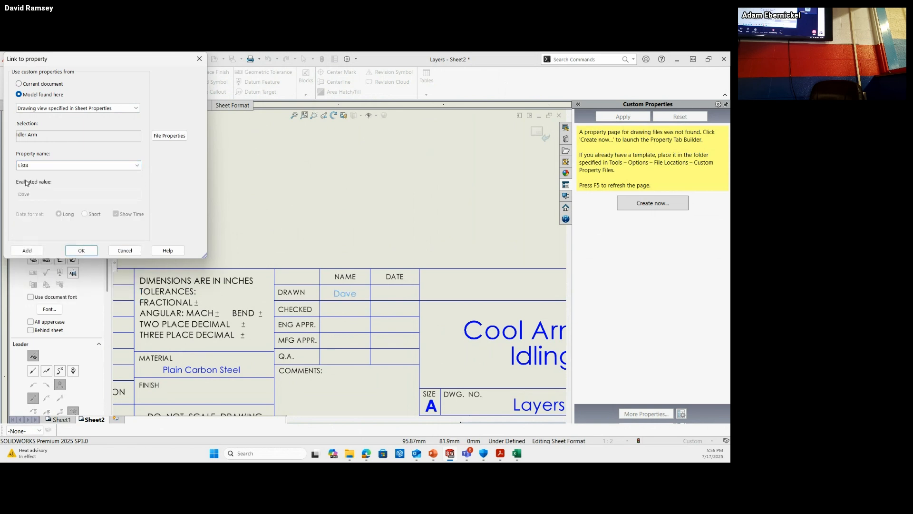
left_click(78, 250)
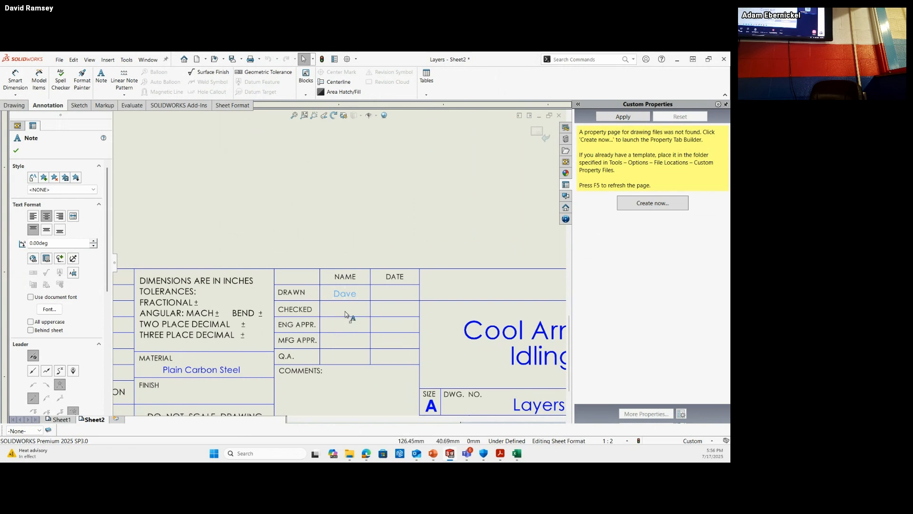
- Link the title block's DRAWN date note to the model's CheckedDate property
left_click(395, 294)
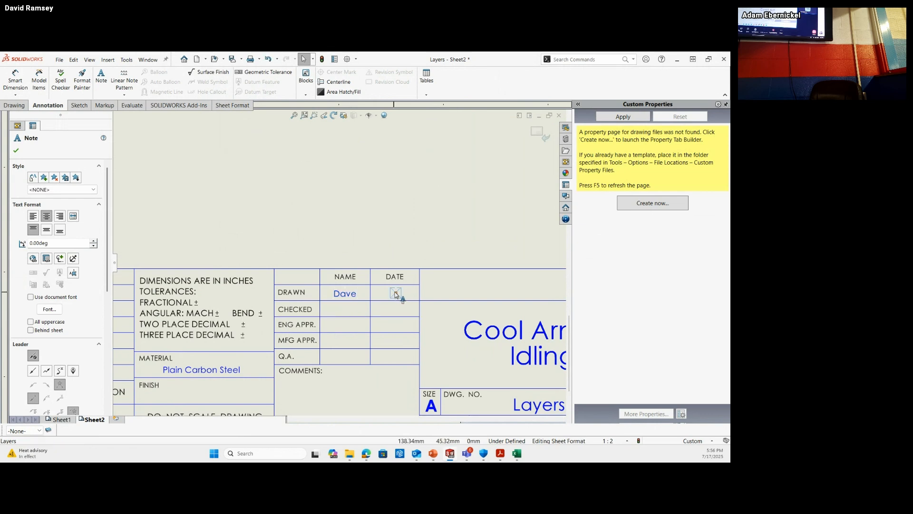
left_click(48, 259)
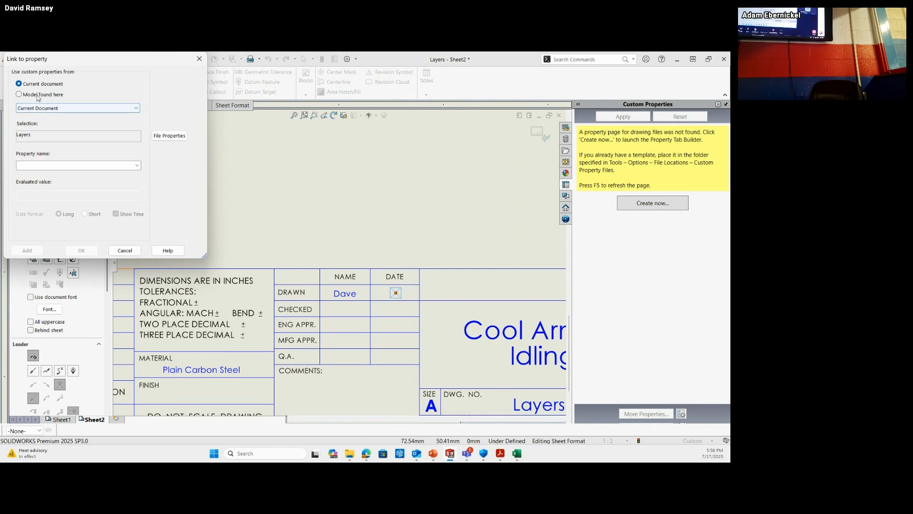
left_click(38, 95)
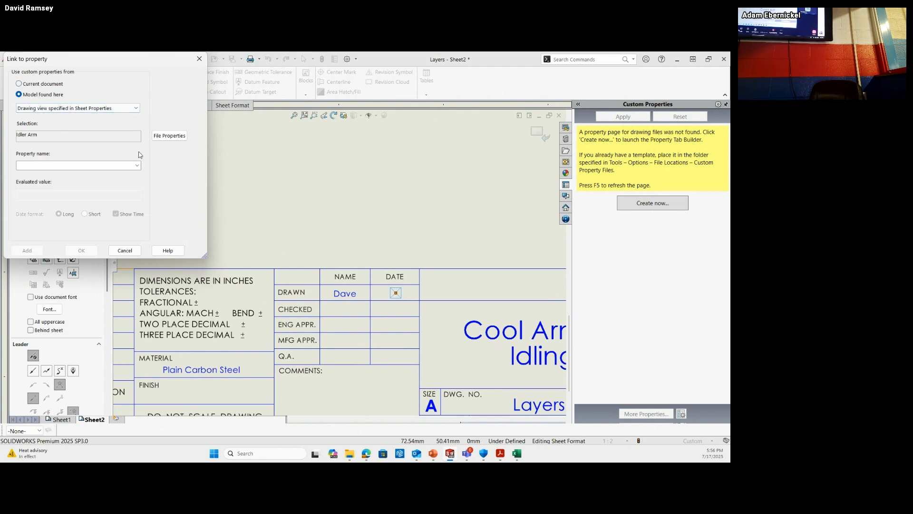
left_click(137, 166)
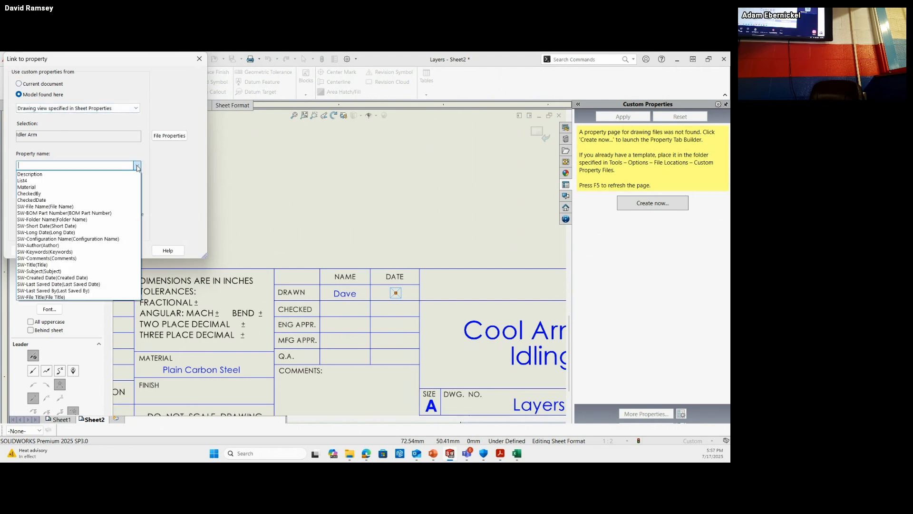
left_click(55, 201)
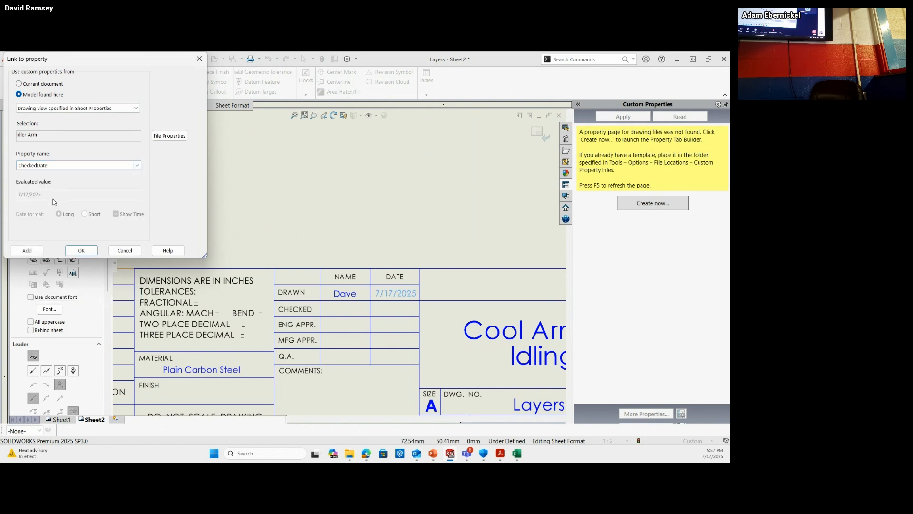
left_click(81, 250)
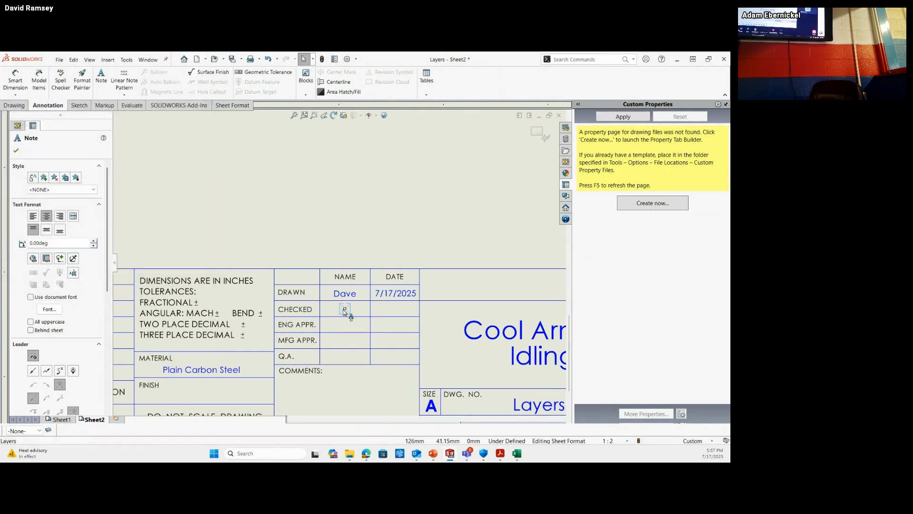
- Link the title block's CHECKED name note to the model's CheckedBy property from the drawing view specified in Sheet Properties
left_click(46, 260)
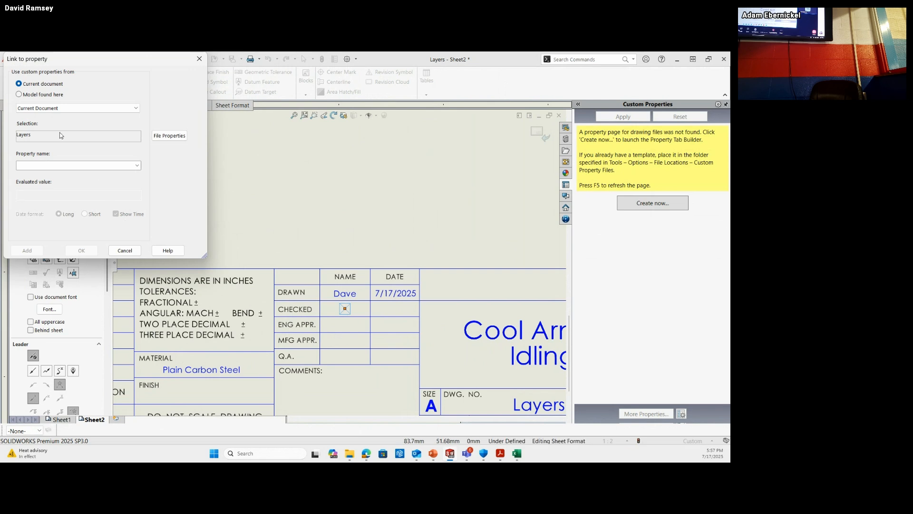
left_click(27, 94)
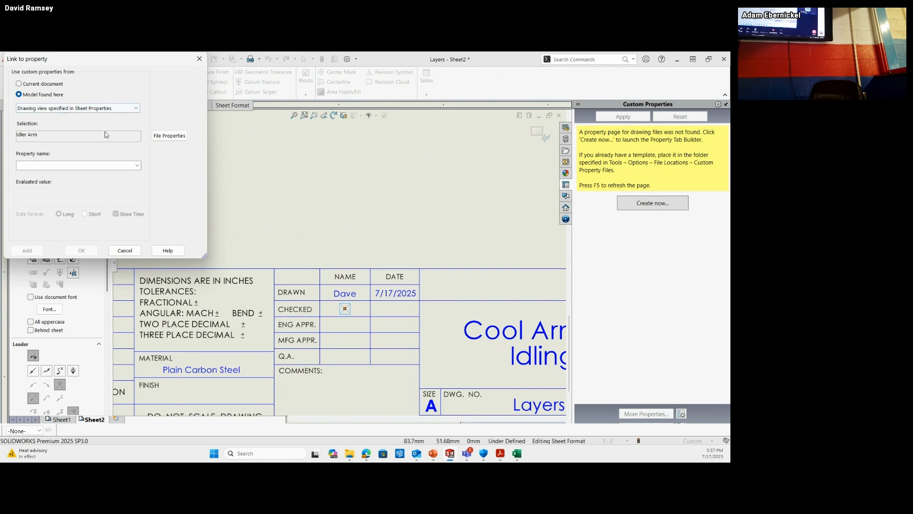
left_click(137, 166)
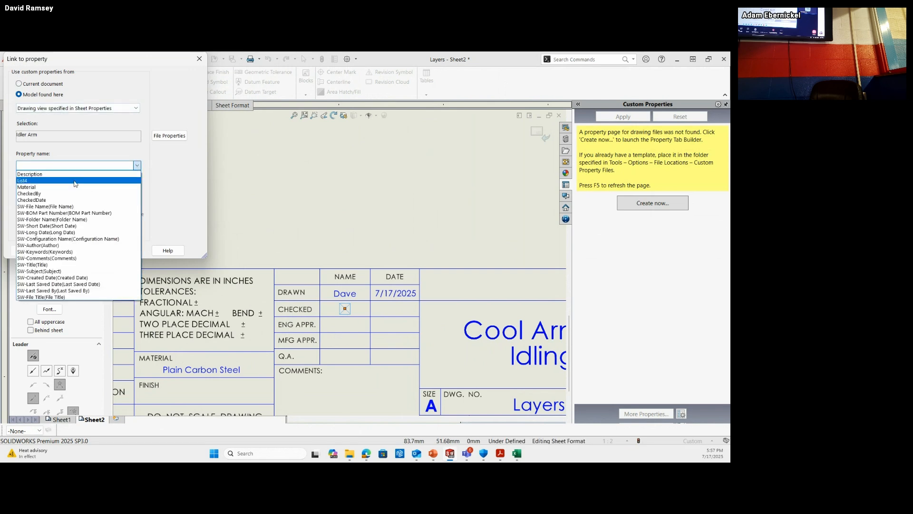
left_click(29, 194)
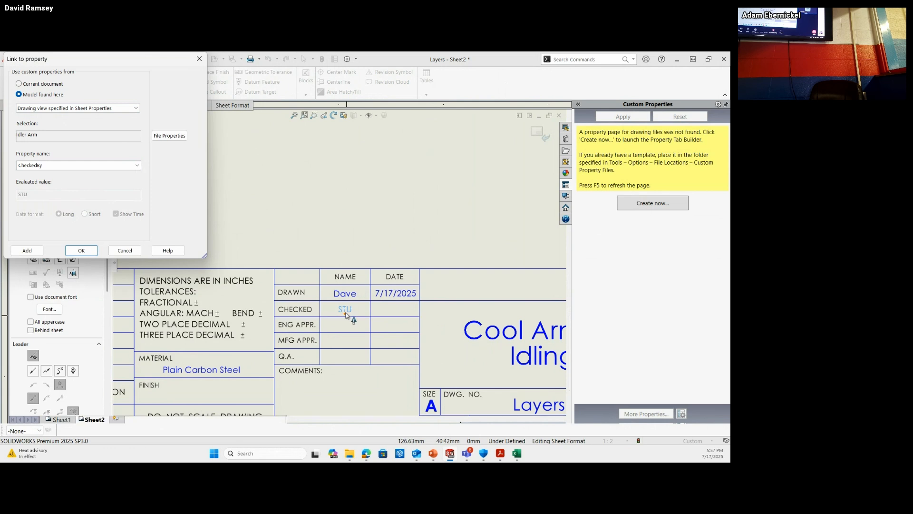
left_click(94, 250)
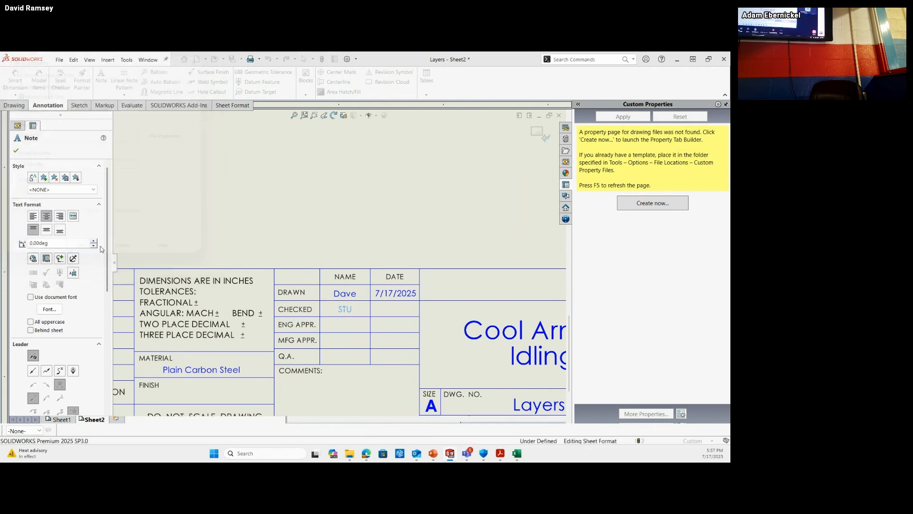
- Link the title block's CHECKED date note to the CheckedDate property of the model in the drawing view specified in Sheet Properties
left_click(395, 310)
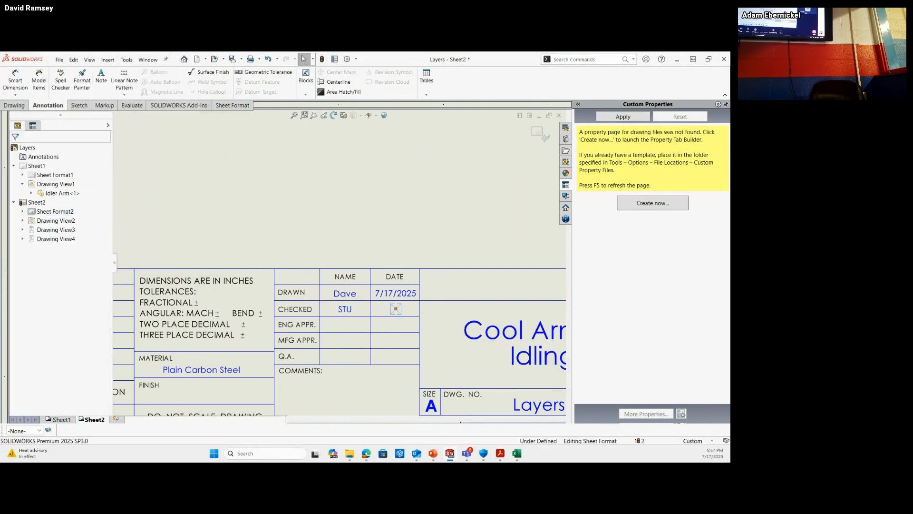
left_click(395, 309)
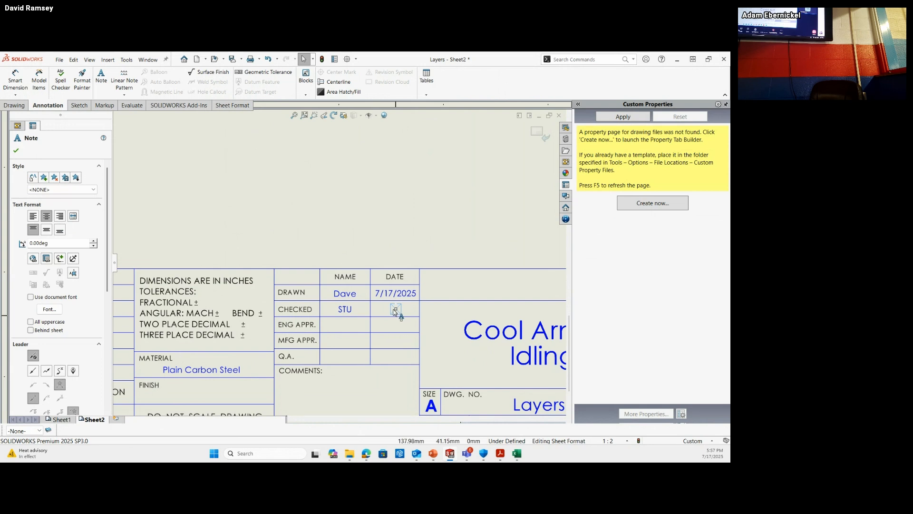
left_click(46, 258)
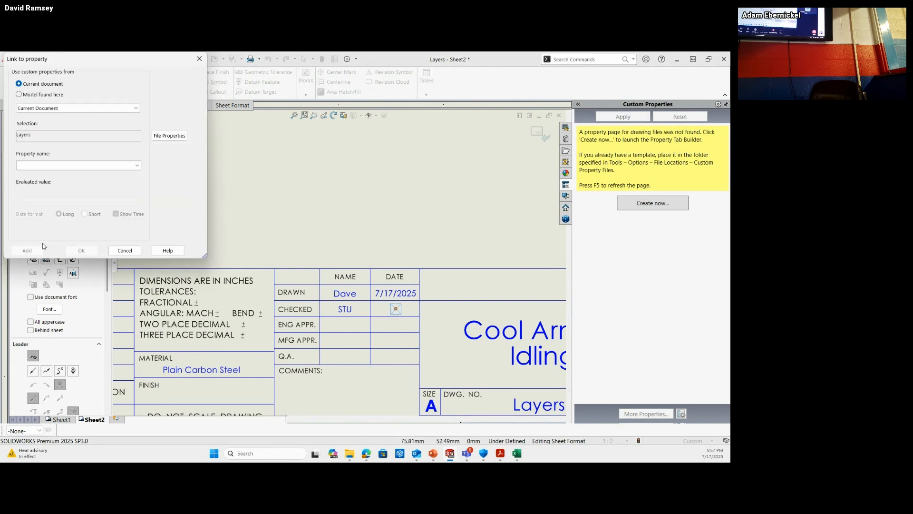
left_click(137, 166)
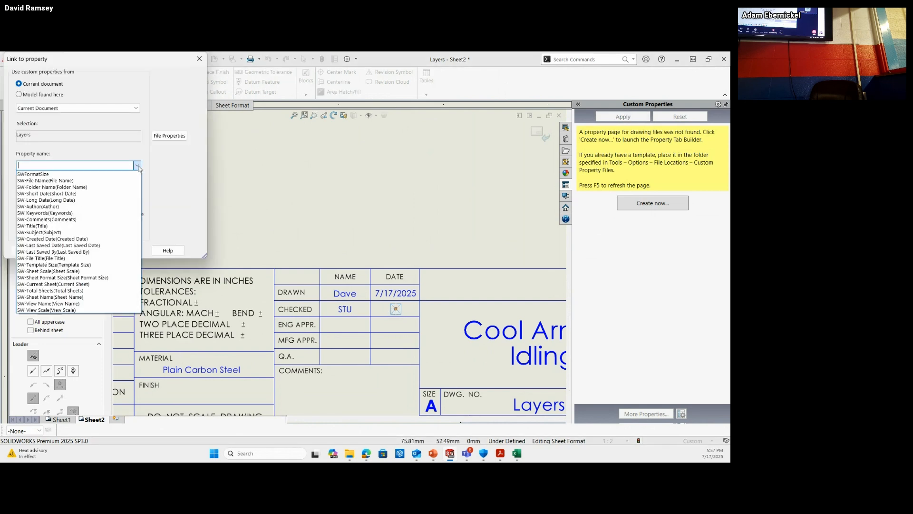
left_click(111, 147)
left_click(31, 94)
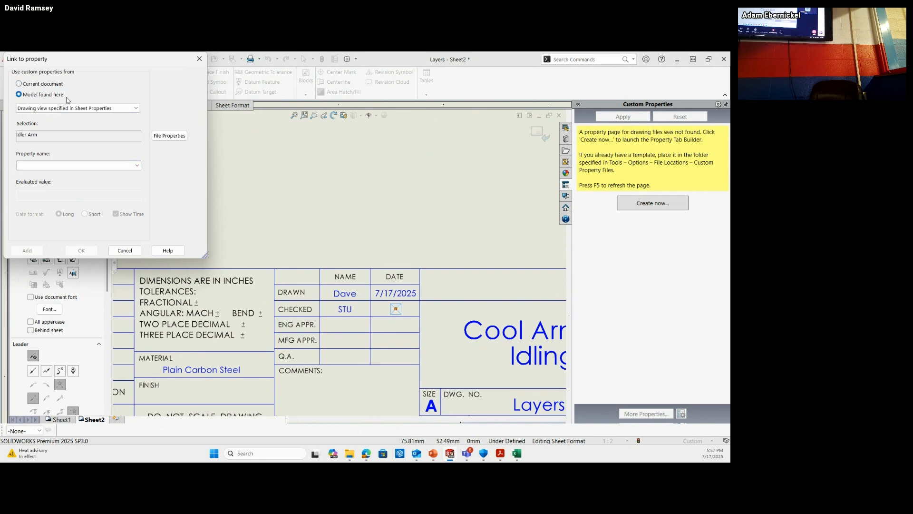
left_click(138, 165)
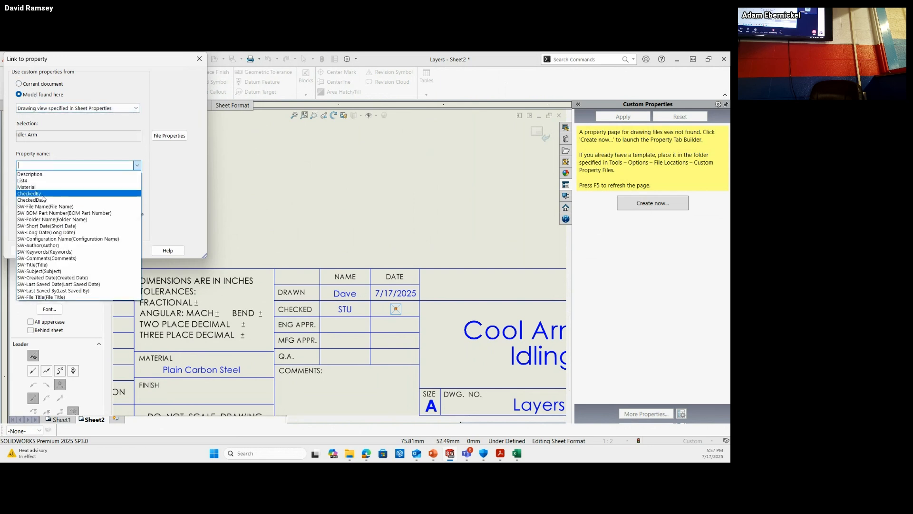
left_click(44, 194)
double_click(69, 165)
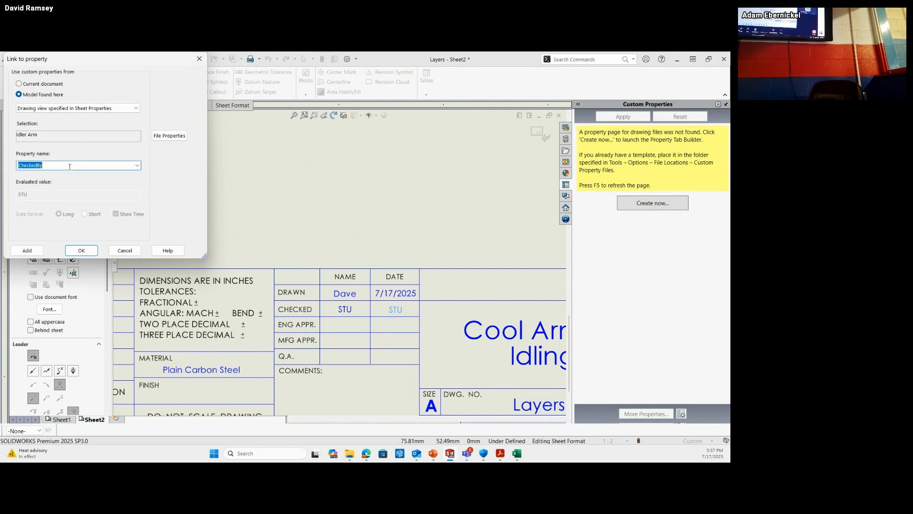
left_click(137, 165)
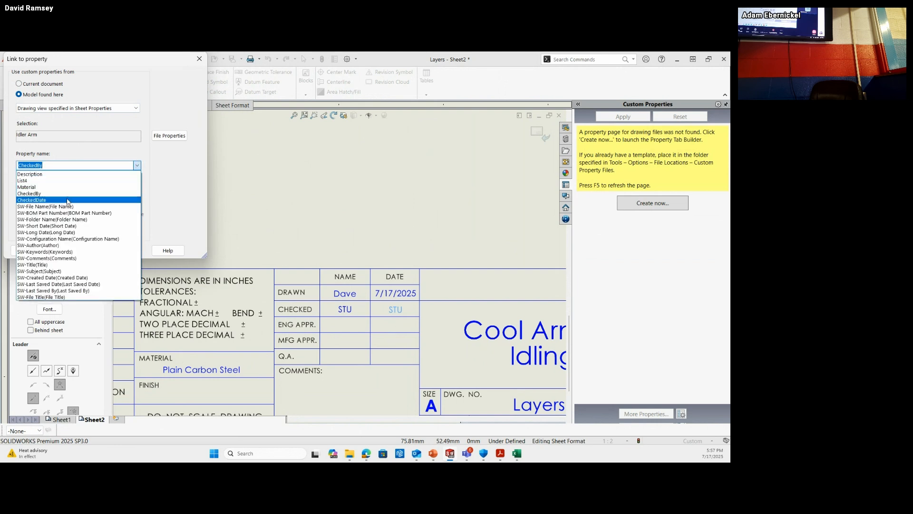
left_click(70, 201)
left_click(81, 250)
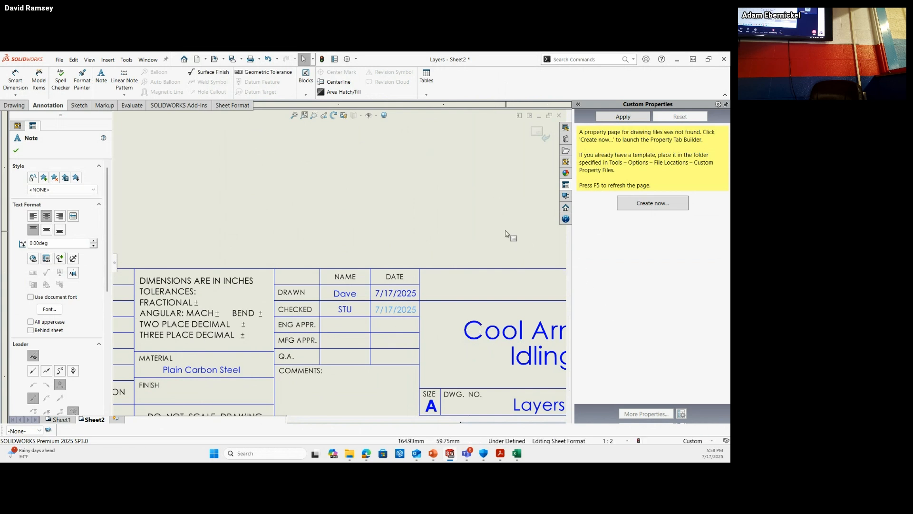
- Leave sheet format editing on Sheet2 and check the filled-in title block on the sheet
left_click(538, 132)
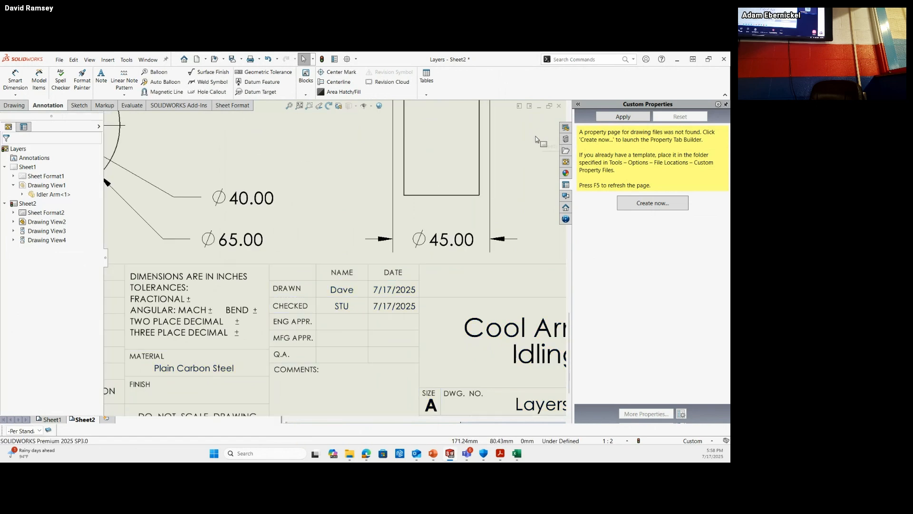
scroll(328, 295, "up", 3)
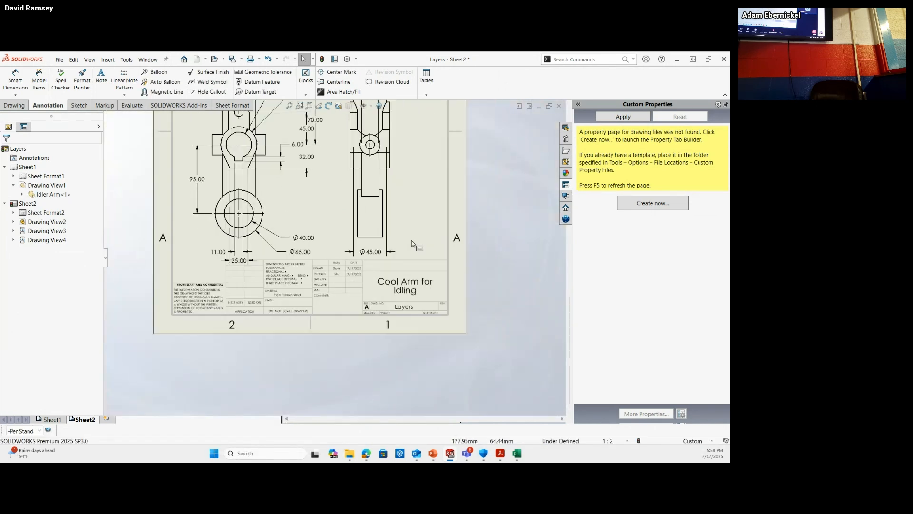
scroll(369, 326, "down", 2)
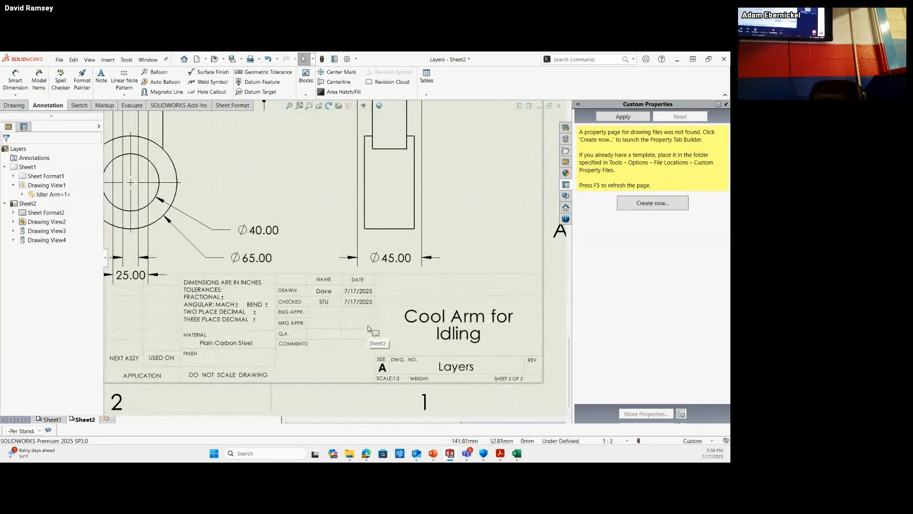
scroll(368, 327, "down", 2)
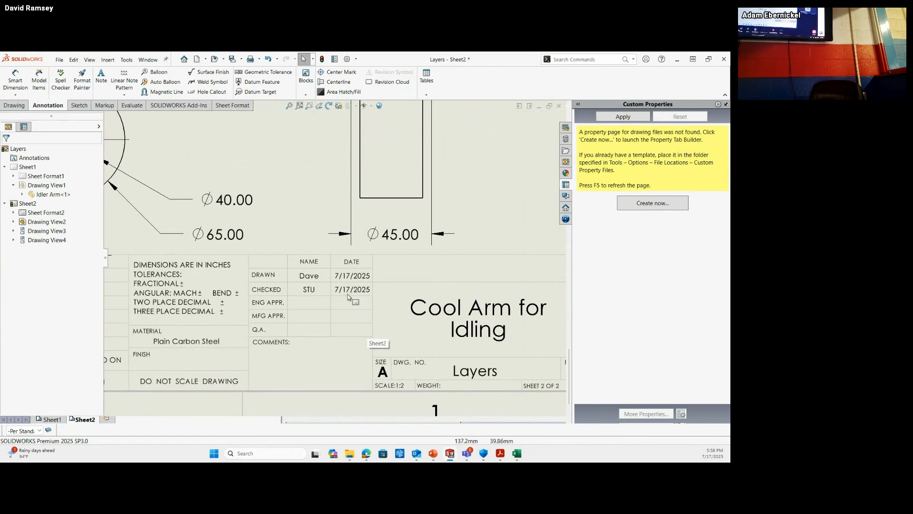
scroll(446, 299, "up", 1)
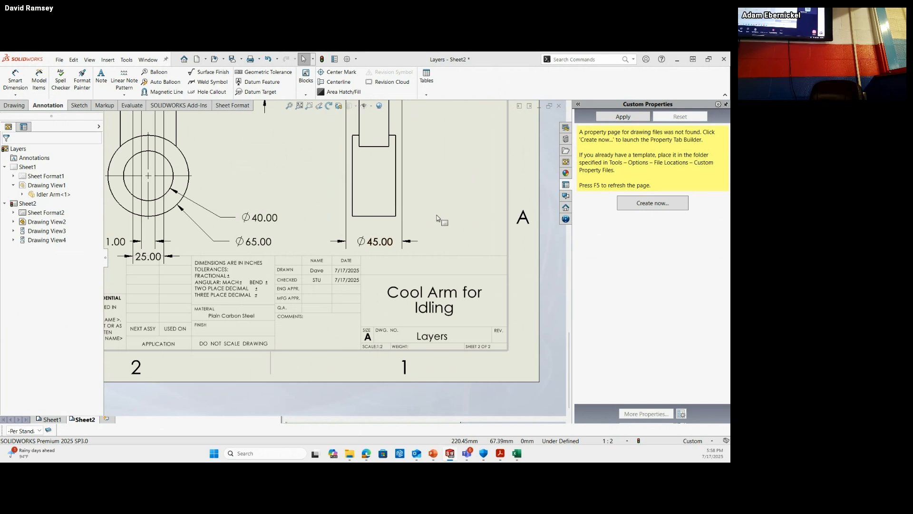
key("alt+Tab")
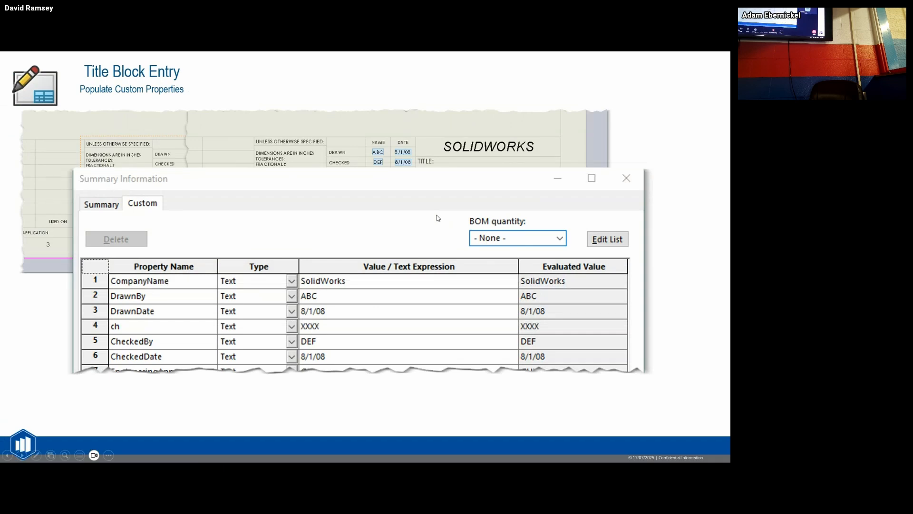
key("alt+Tab")
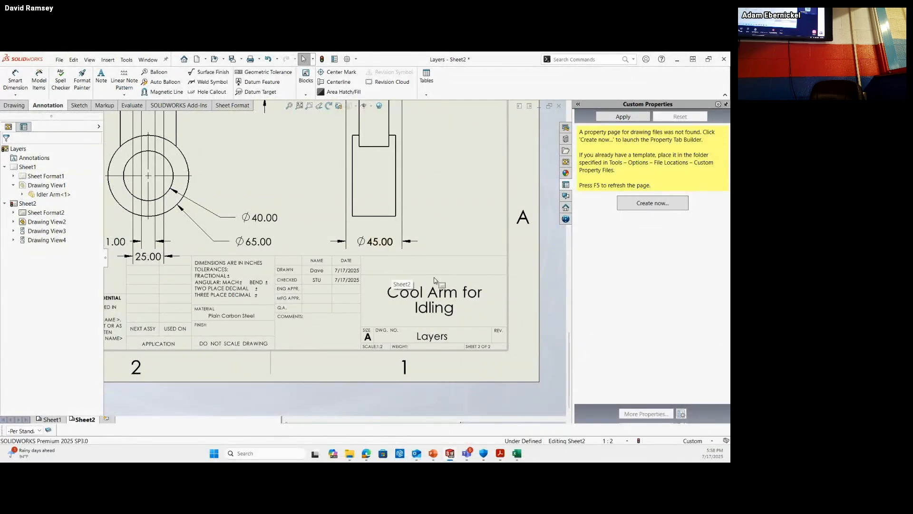
- Reopen the sheet format of Sheet2 for editing and return to the sheet
right_click(447, 207)
left_click(479, 264)
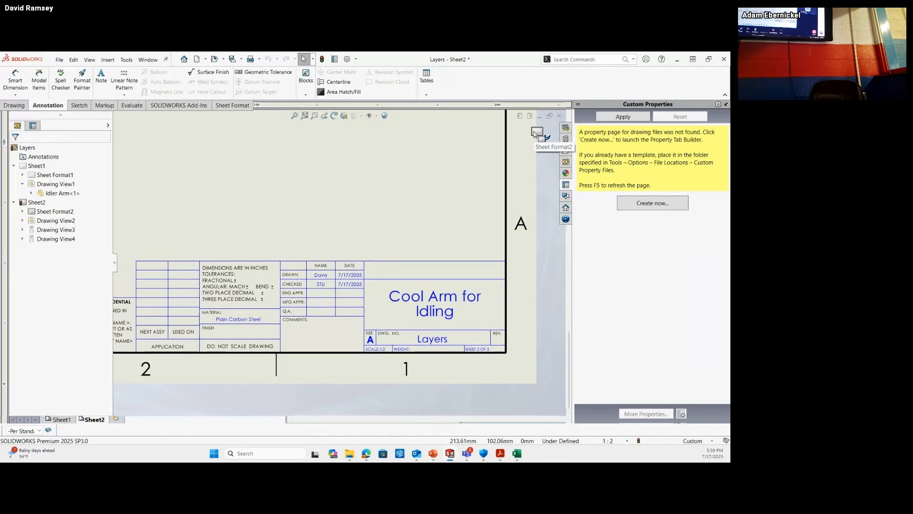
scroll(331, 147, "up", 5)
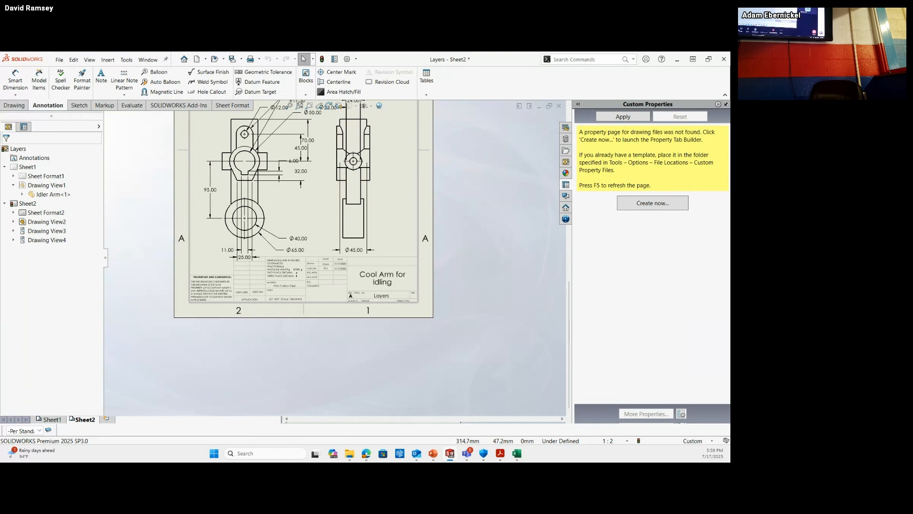
key("alt+Tab")
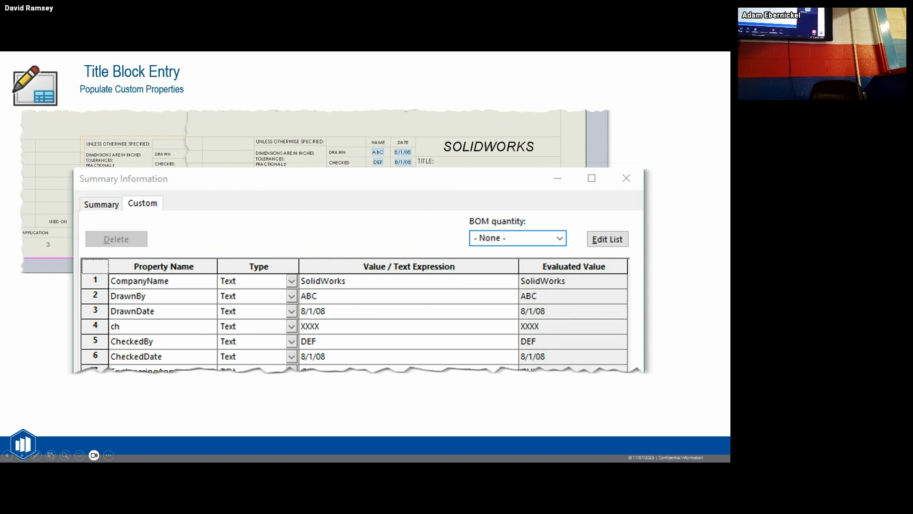
key("Right")
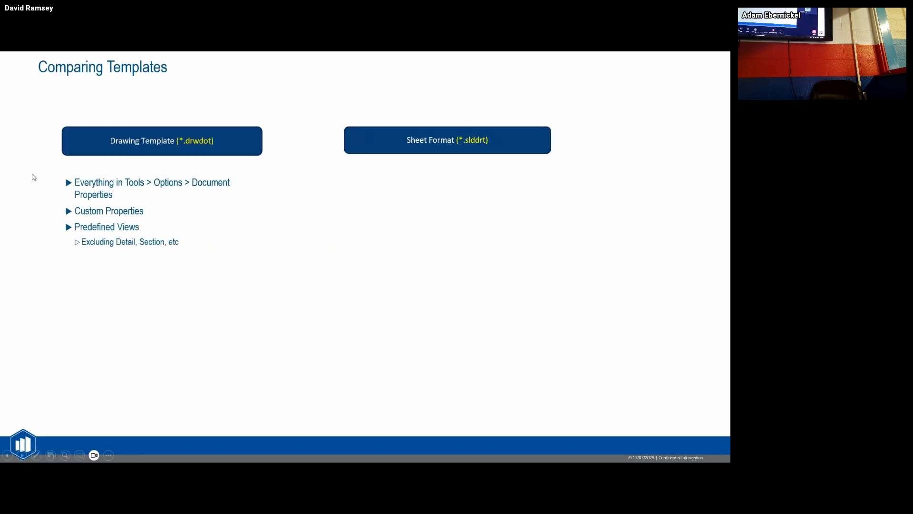
right_click(267, 239)
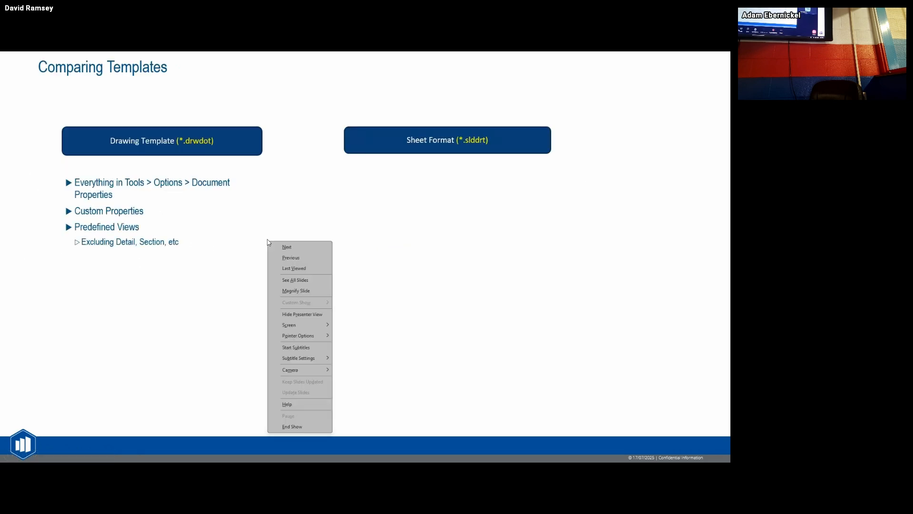
left_click(294, 259)
right_click(291, 250)
left_click(308, 269)
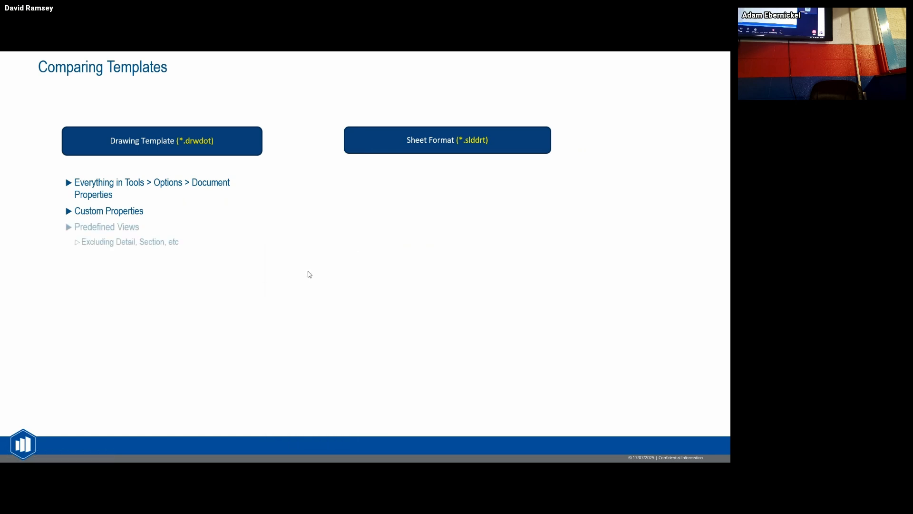
right_click(296, 246)
left_click(313, 262)
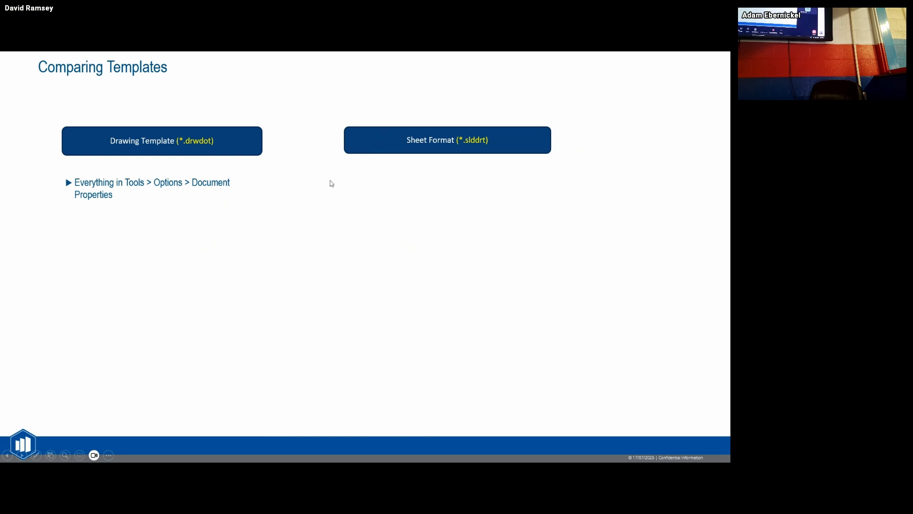
left_click(289, 215)
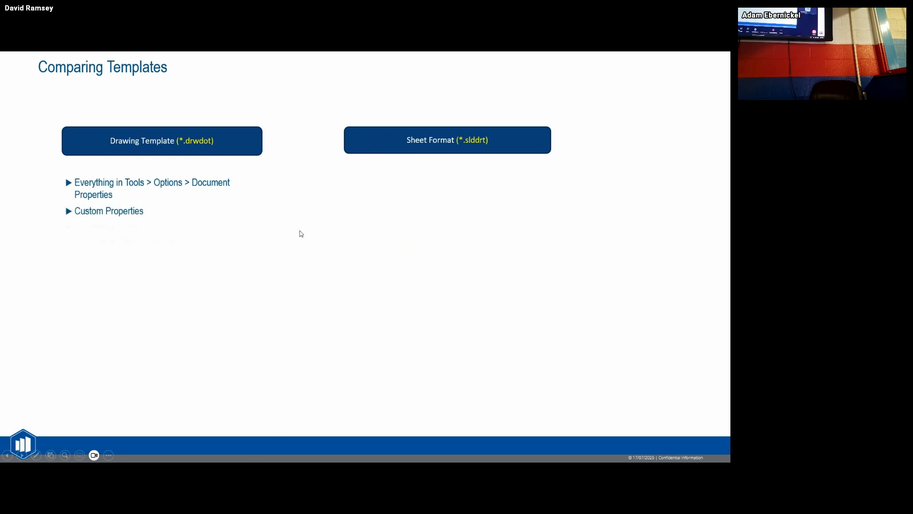
left_click(301, 234)
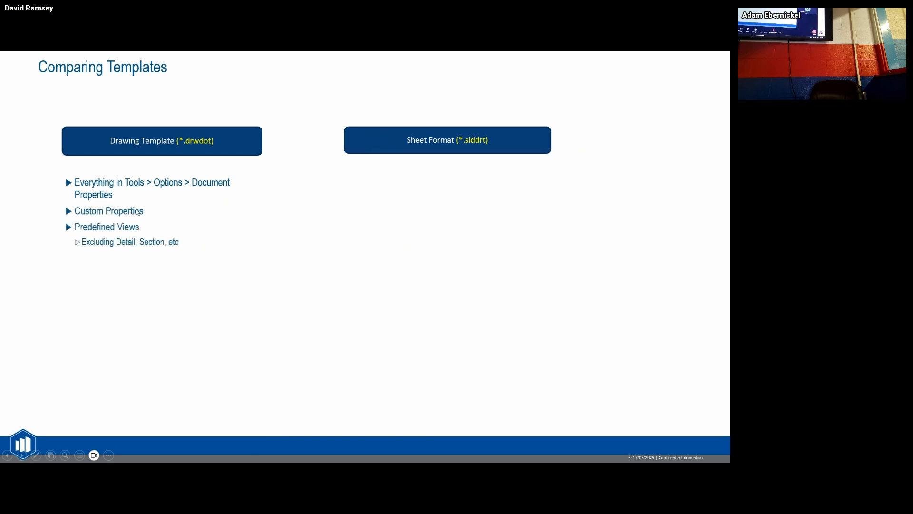
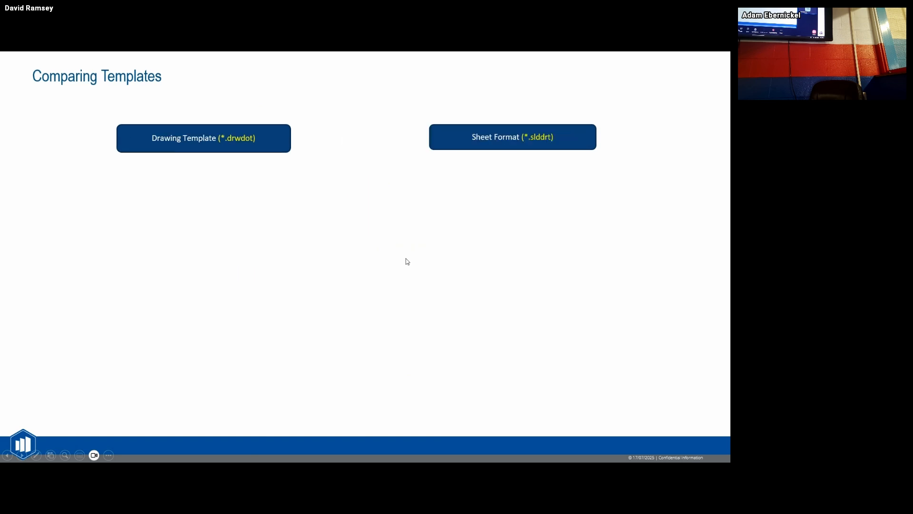
key("Right")
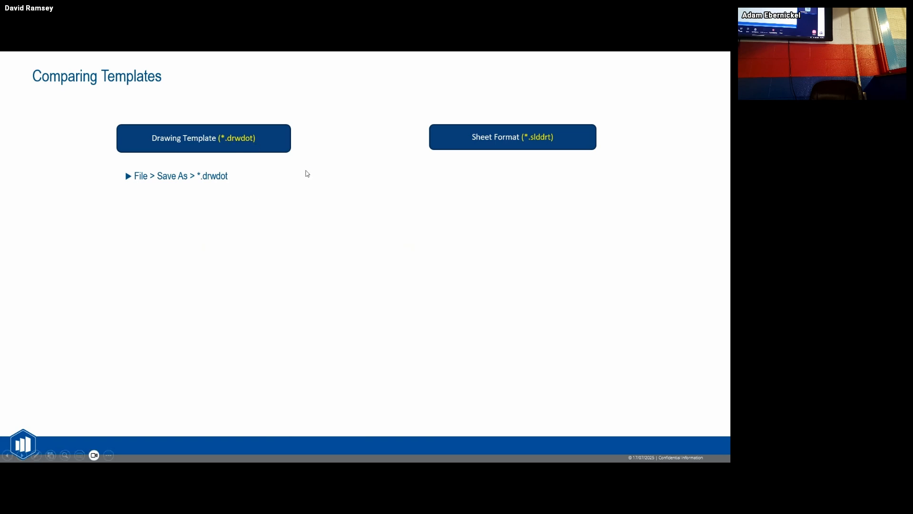
left_click(320, 197)
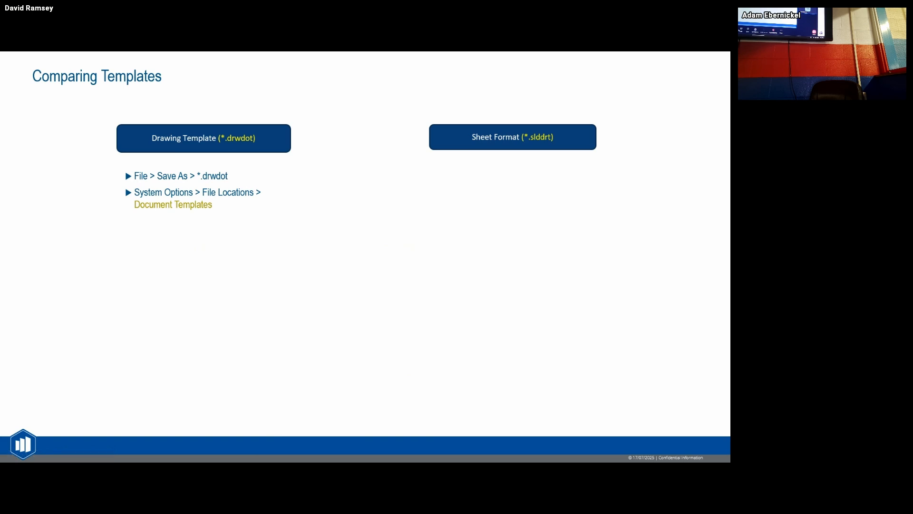
key("Right")
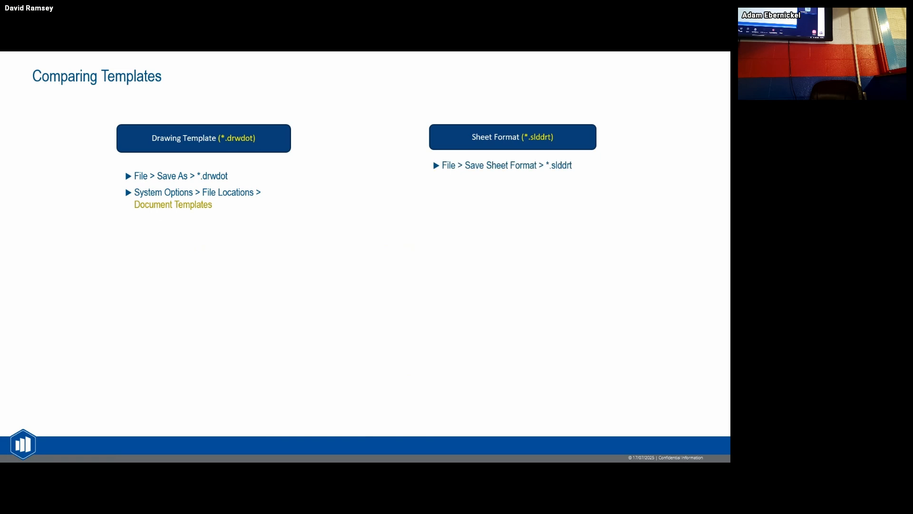
key("Right")
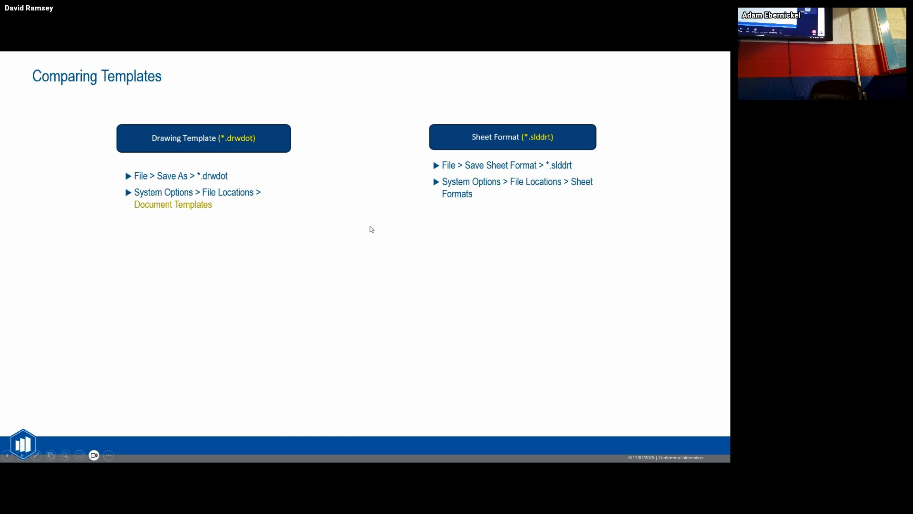
left_click(402, 208)
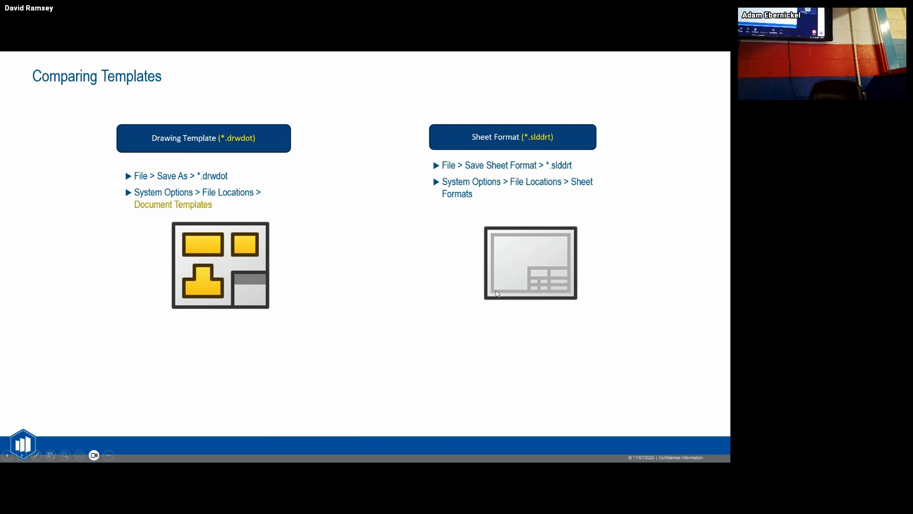
left_click(389, 308)
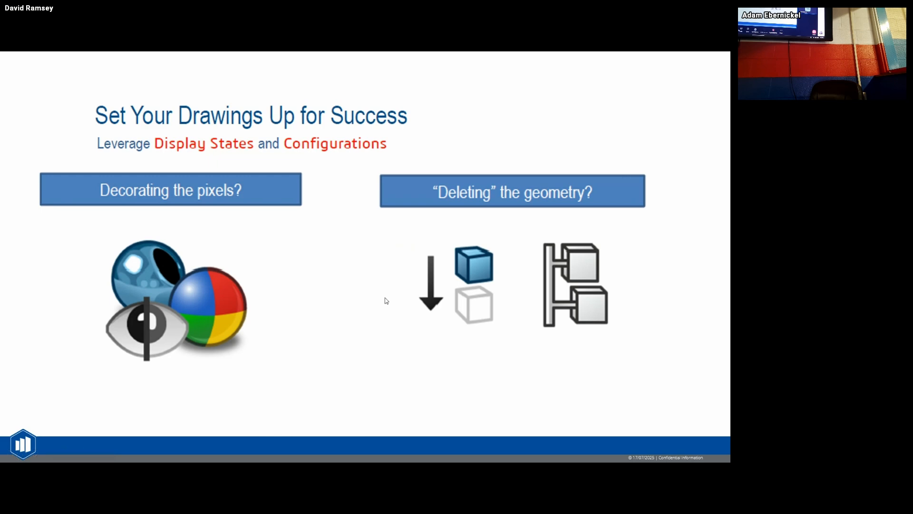
- Switch from the slides to SOLIDWORKS and add a third sheet to the Layers drawing
key("alt+Tab")
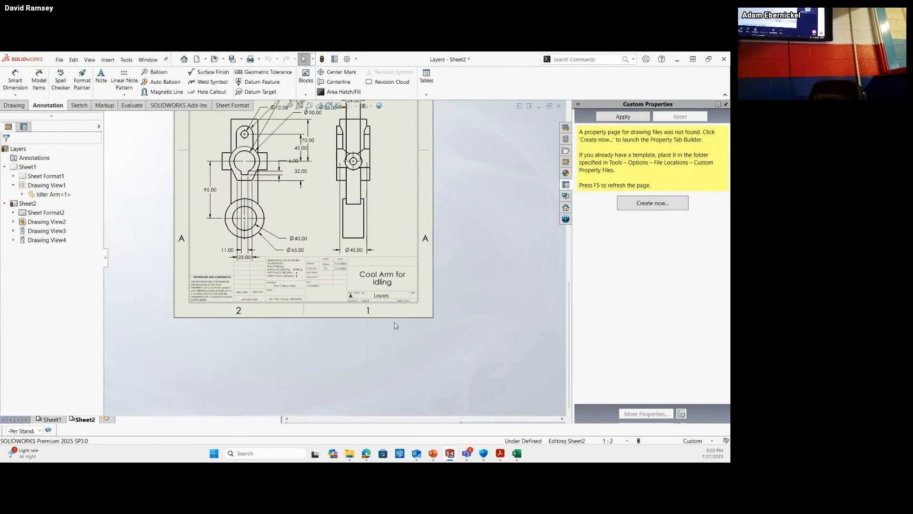
scroll(334, 261, "up", 4)
scroll(320, 107, "down", 1)
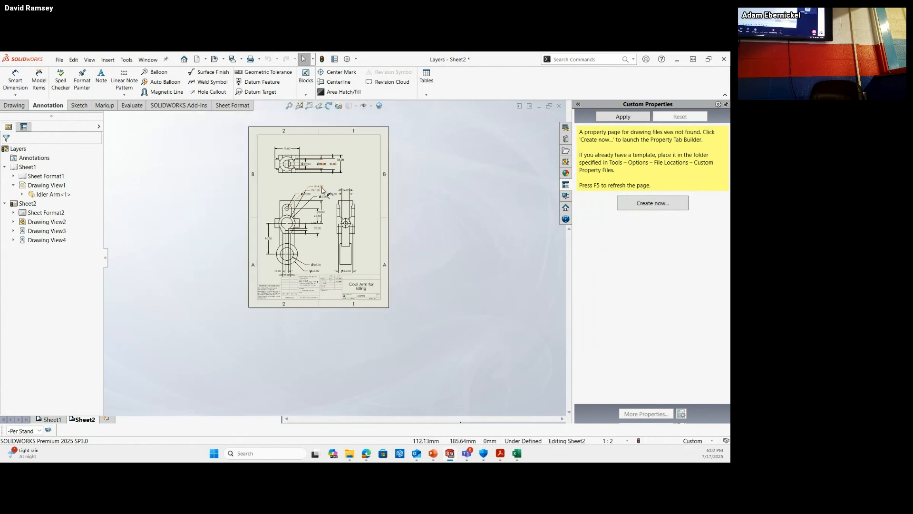
scroll(297, 247, "down", 1)
left_click(106, 420)
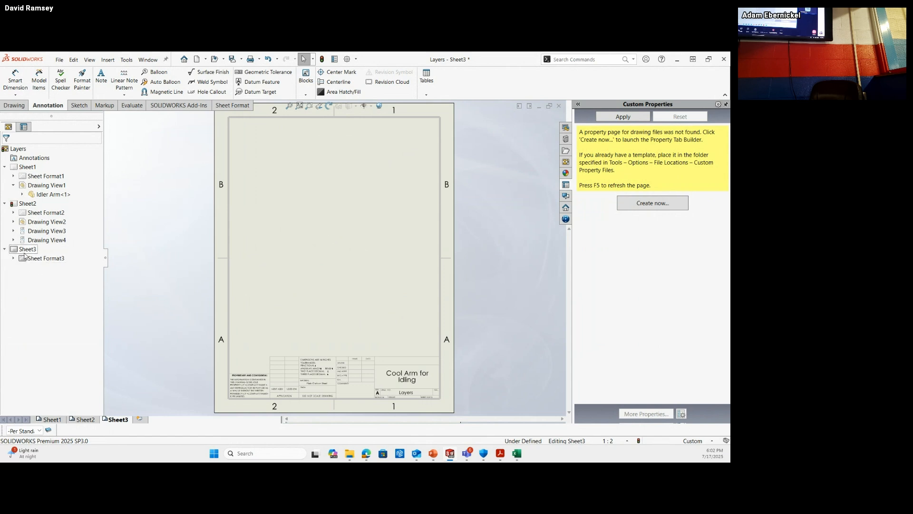
- Change Sheet3 to the B (ANSI) Landscape sheet size and turn off the display of its sheet format
left_click_drag(26, 256, 318, 247)
right_click_drag(315, 245, 316, 245)
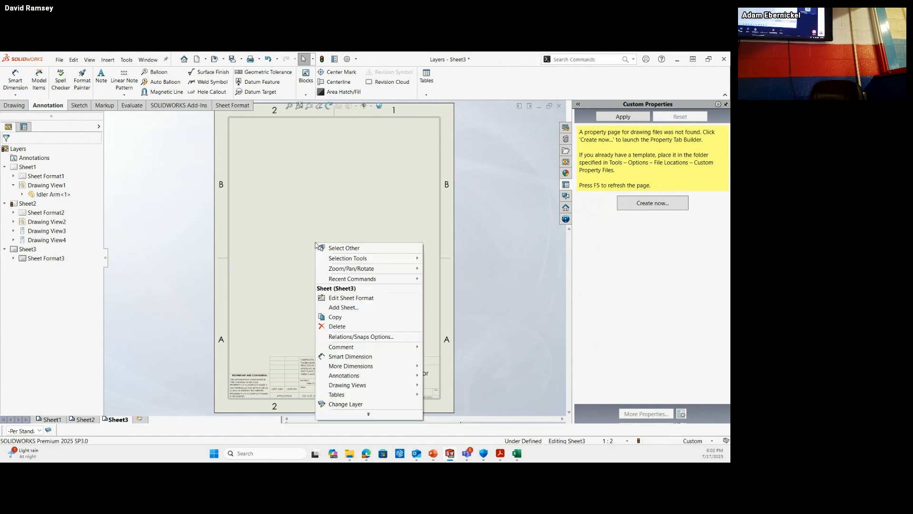
left_click(371, 414)
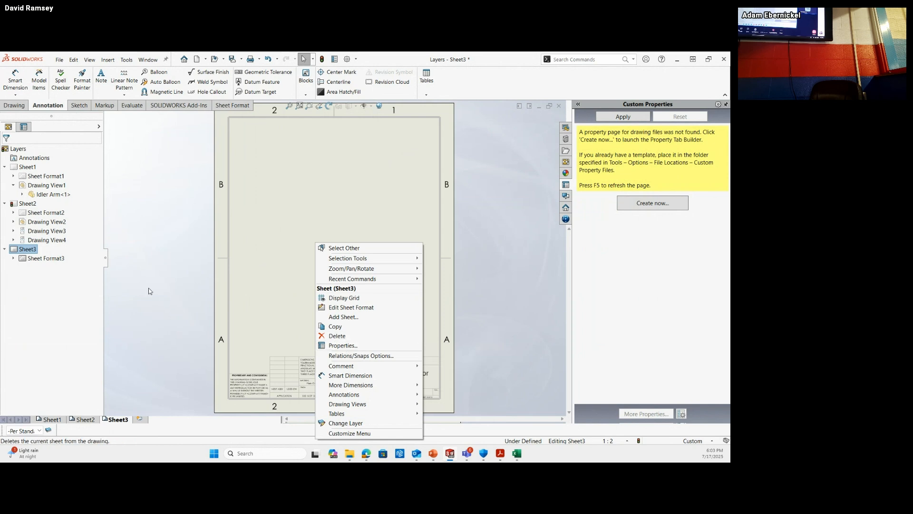
right_click(27, 249)
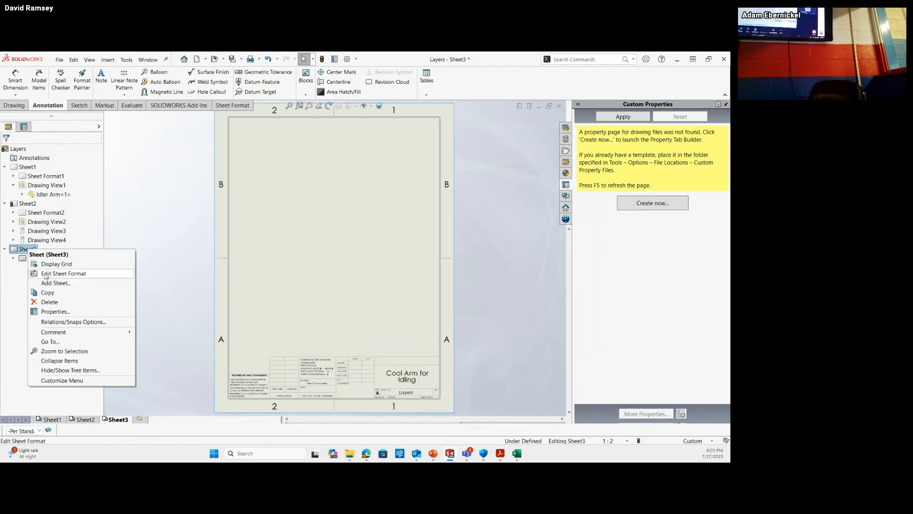
left_click(51, 312)
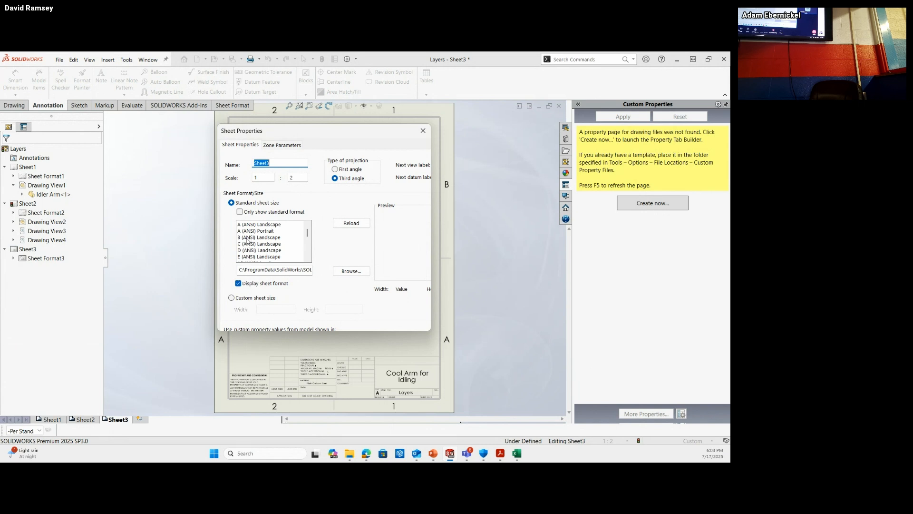
left_click(247, 237)
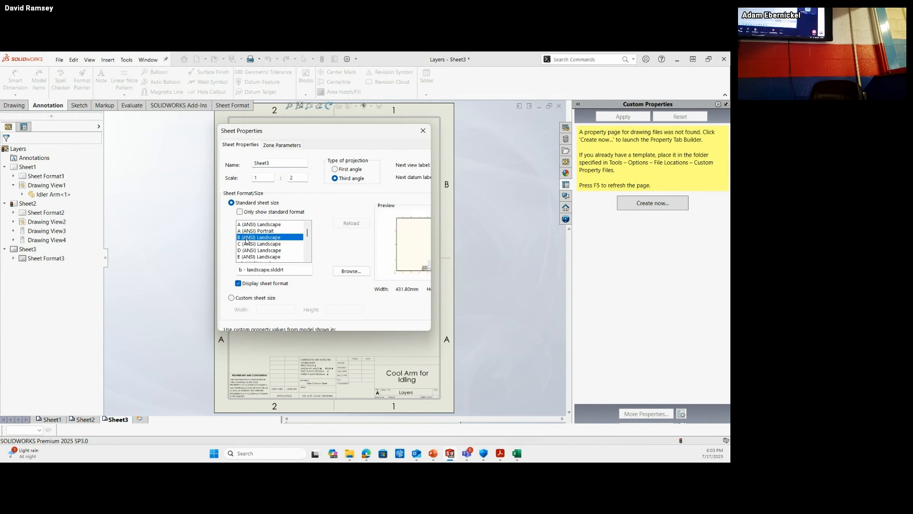
left_click(241, 285)
left_click_drag(319, 128, 730, 164)
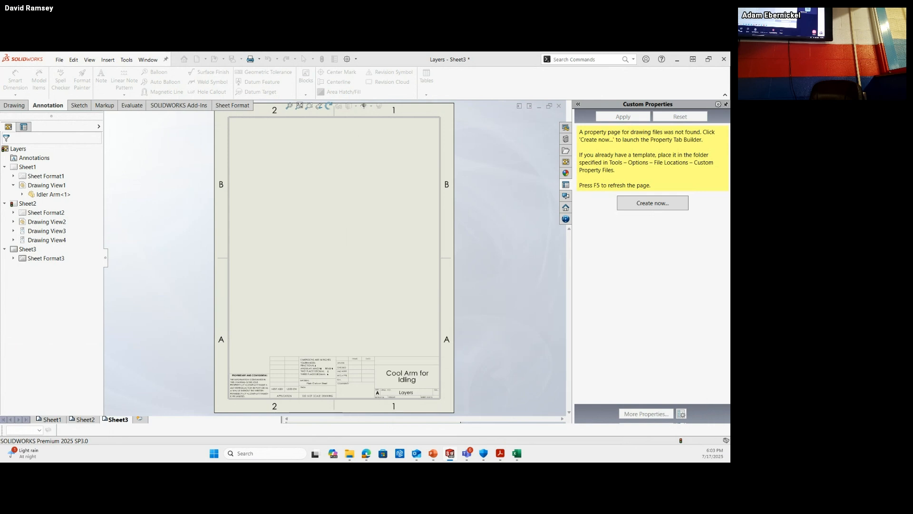
scroll(379, 285, "up", 5)
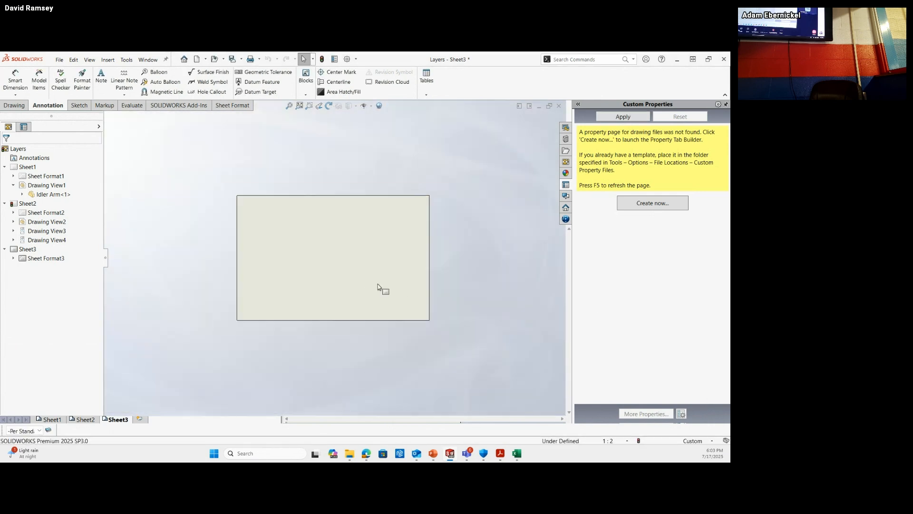
scroll(301, 228, "down", 2)
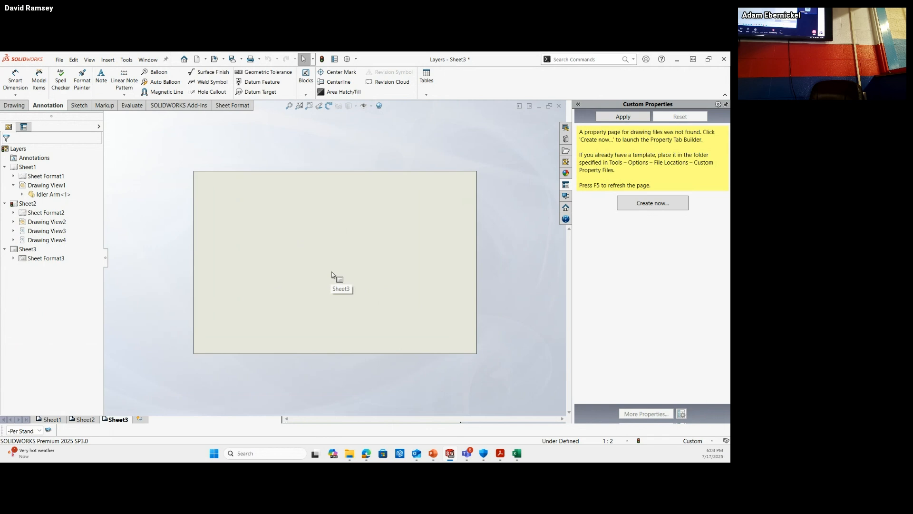
- Turn the sheet format display back on for Sheet3, reviewing its zone parameters before applying
right_click(28, 250)
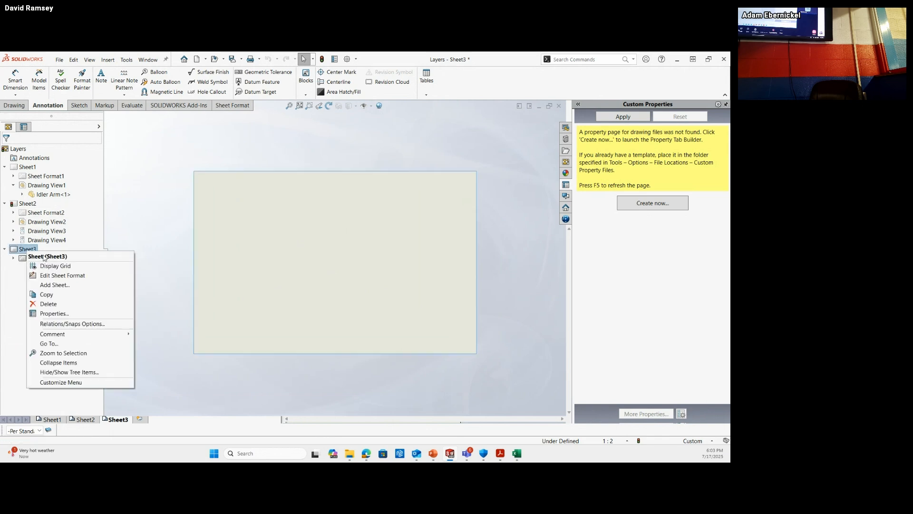
left_click(56, 315)
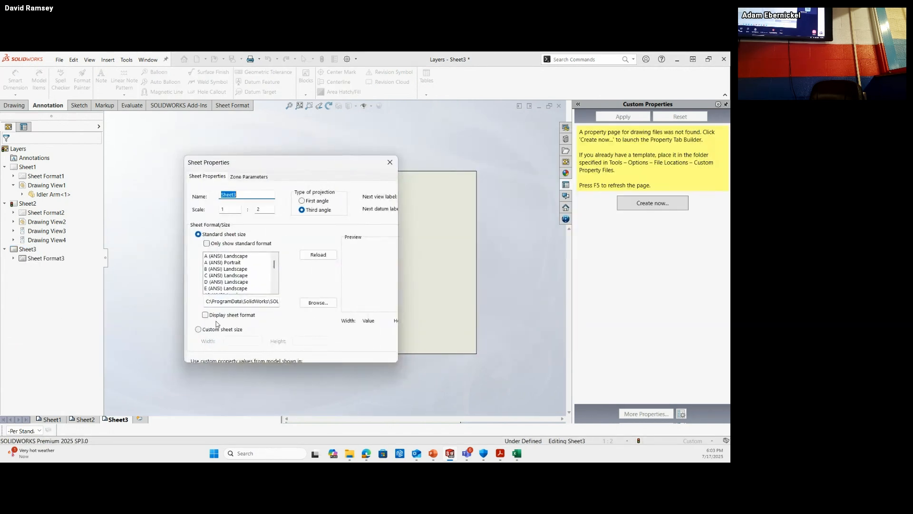
left_click(205, 316)
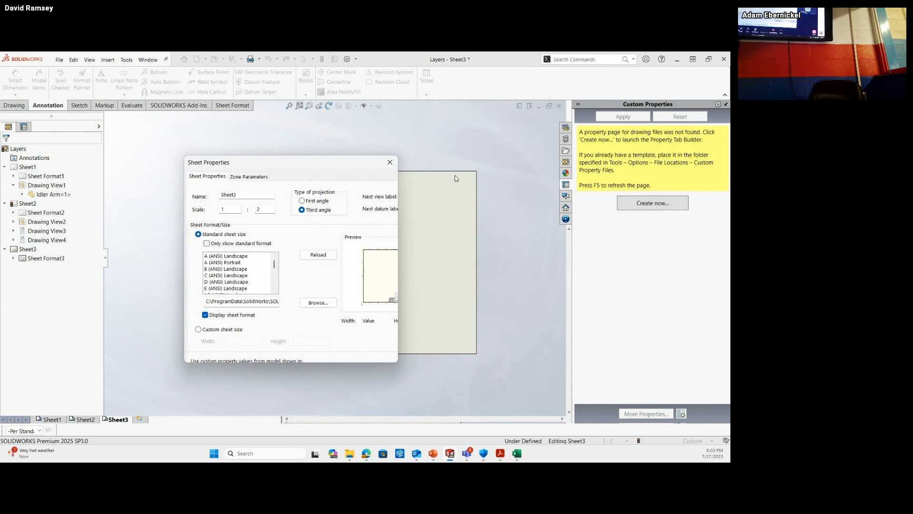
left_click(248, 177)
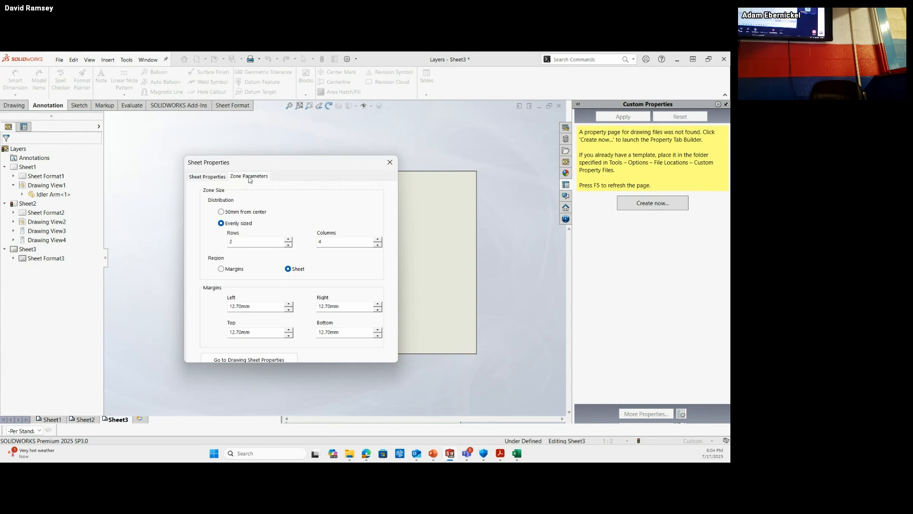
left_click_drag(271, 162, 420, 127)
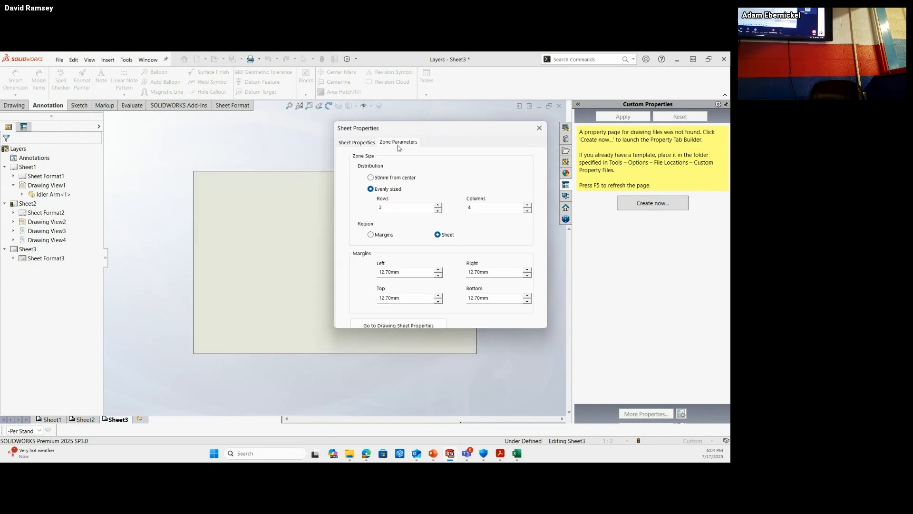
left_click_drag(456, 126, 730, 200)
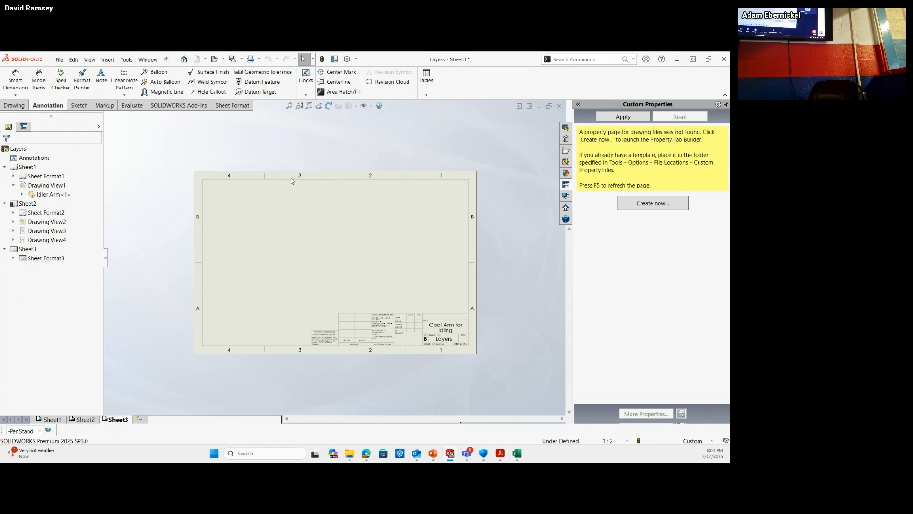
- Set Sheet3's evenly sized zones to 4 rows and 6 columns
right_click(27, 250)
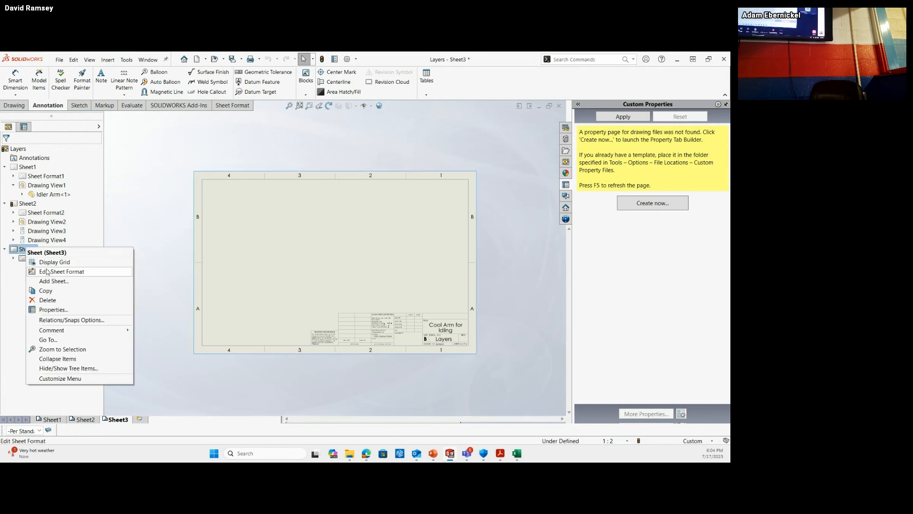
left_click(51, 311)
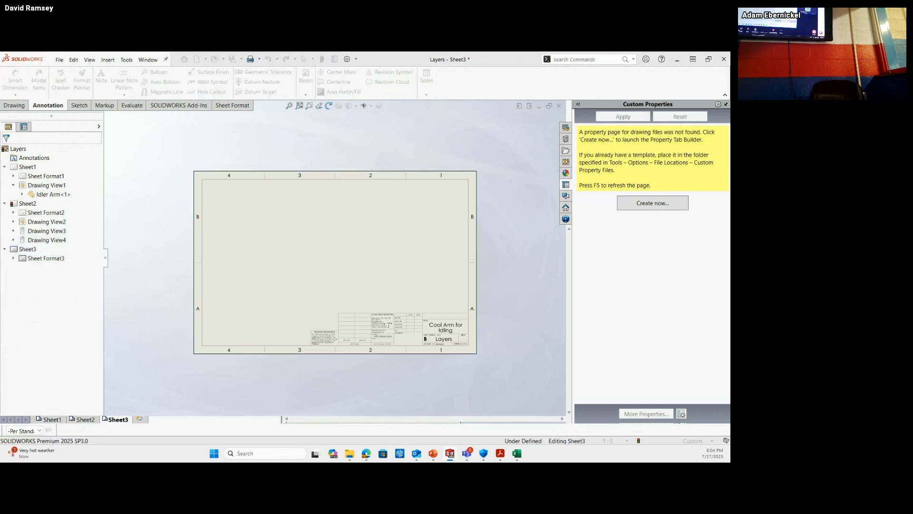
left_click(270, 139)
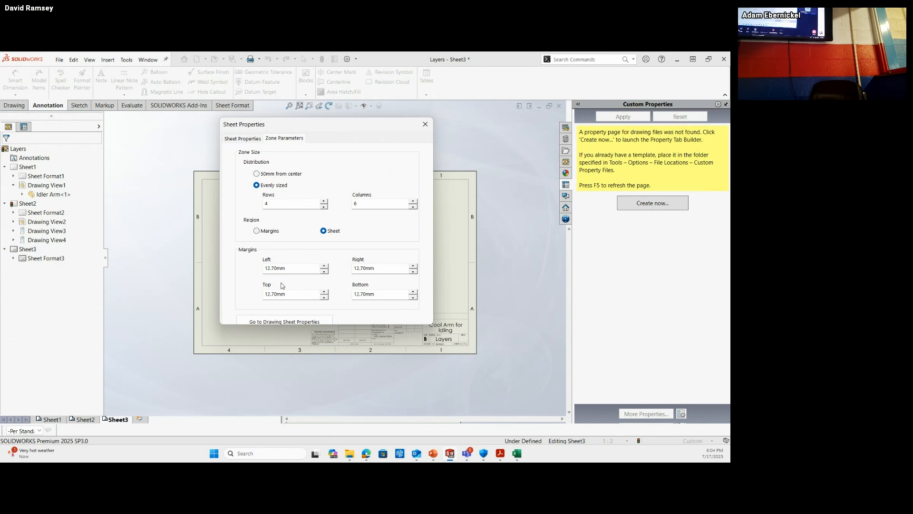
left_click_drag(316, 125, 730, 200)
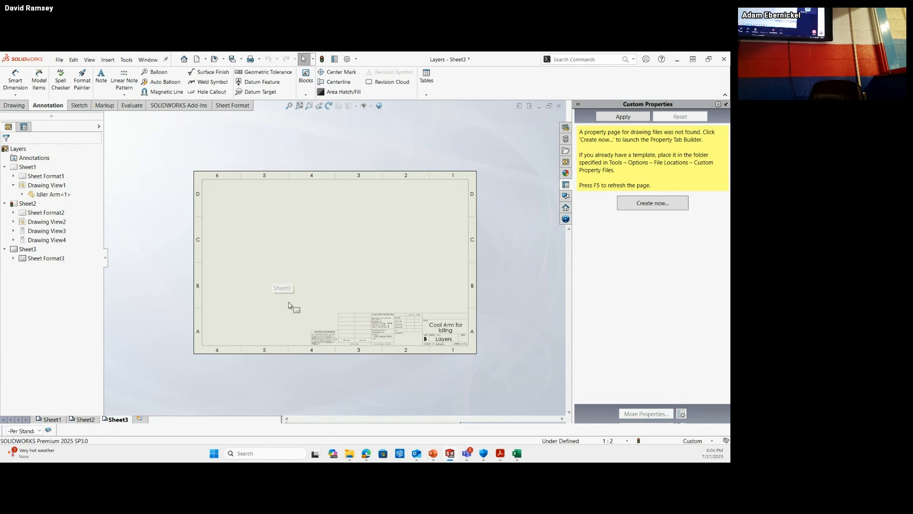
- Browse Sheet3's available sheet sizes in Sheet Properties with and without the standard-format filter
right_click(27, 250)
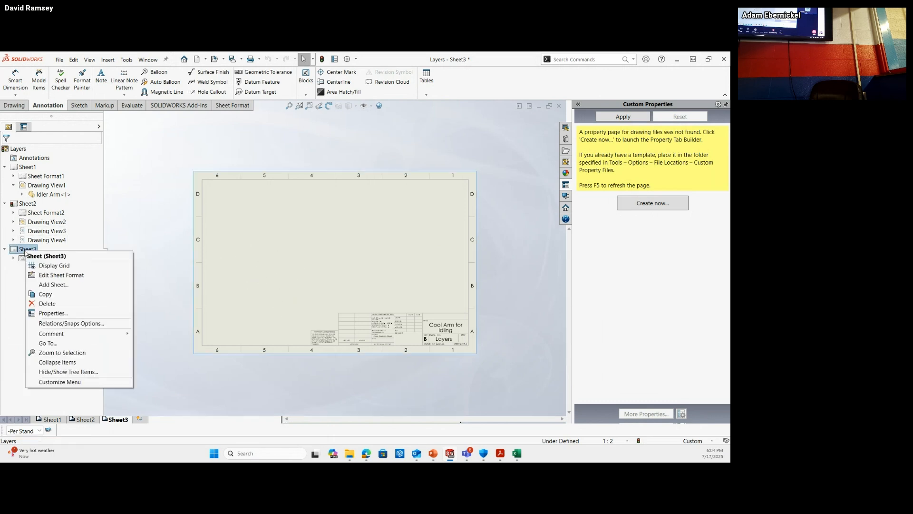
left_click(54, 313)
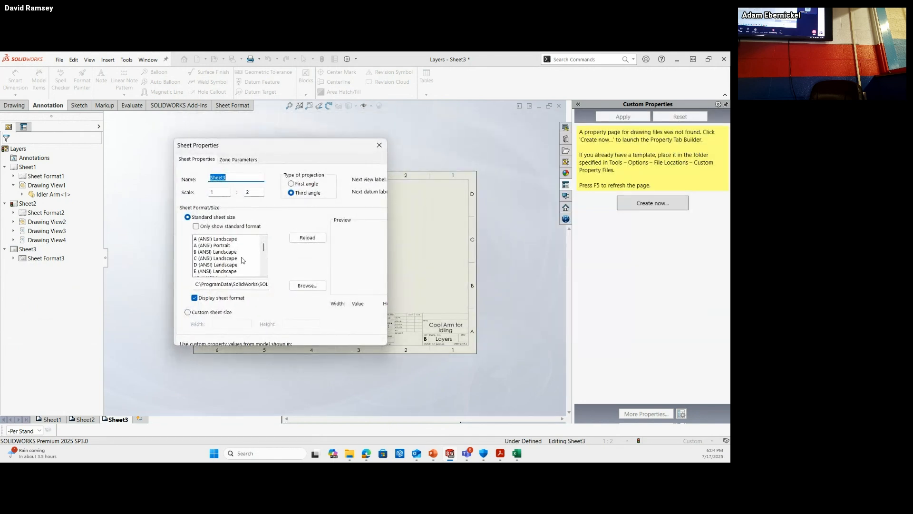
left_click(199, 227)
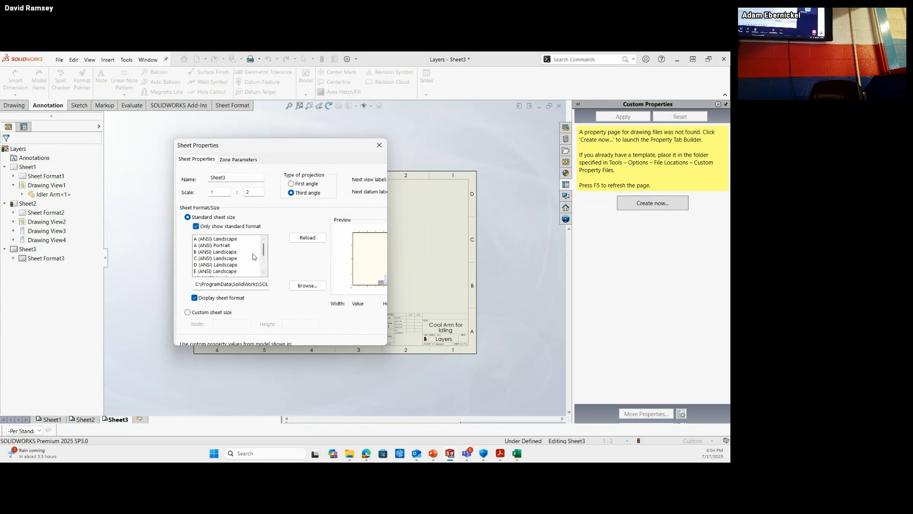
left_click_drag(264, 252, 265, 266)
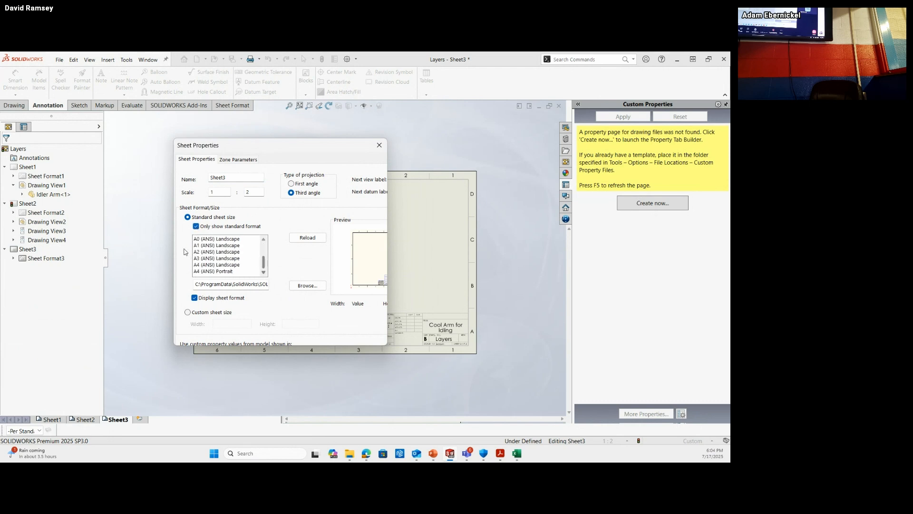
left_click(196, 227)
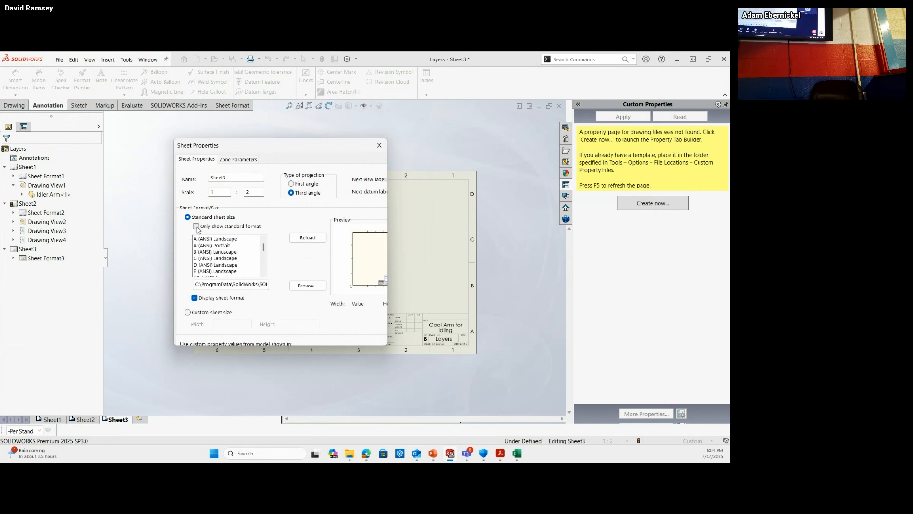
left_click_drag(267, 248, 267, 267)
left_click_drag(268, 265, 266, 254)
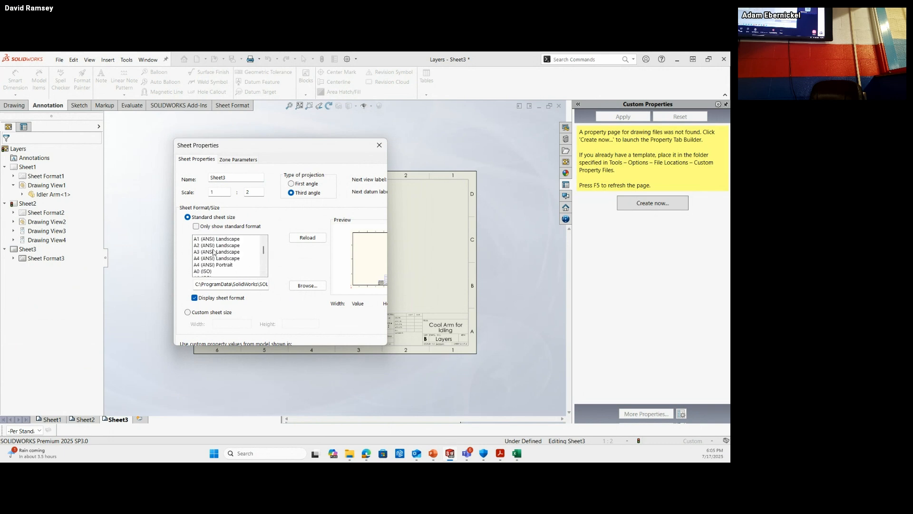
- Change Sheet3 to the A3 (ANSI) Landscape sheet size, comparing it with A4 (ANSI) Landscape, and allow the modified sheet format notes to be deleted
left_click(217, 251)
left_click(207, 258)
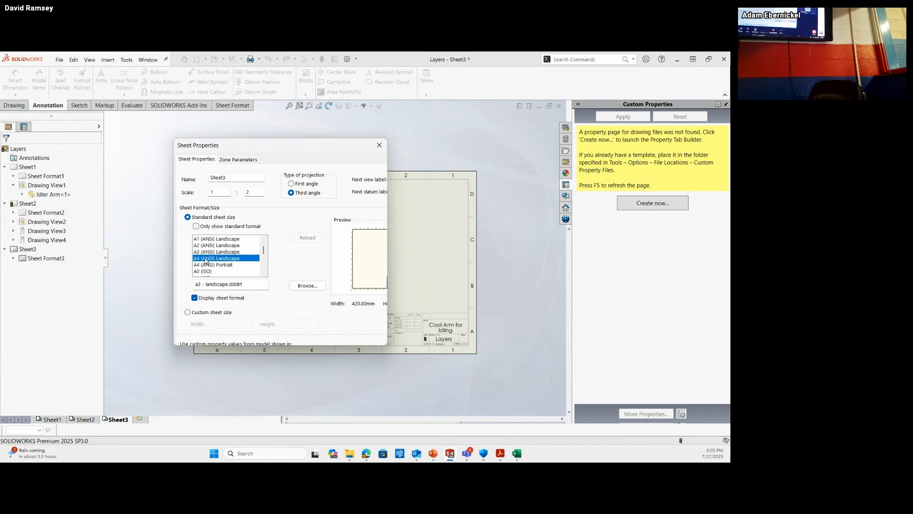
left_click(207, 252)
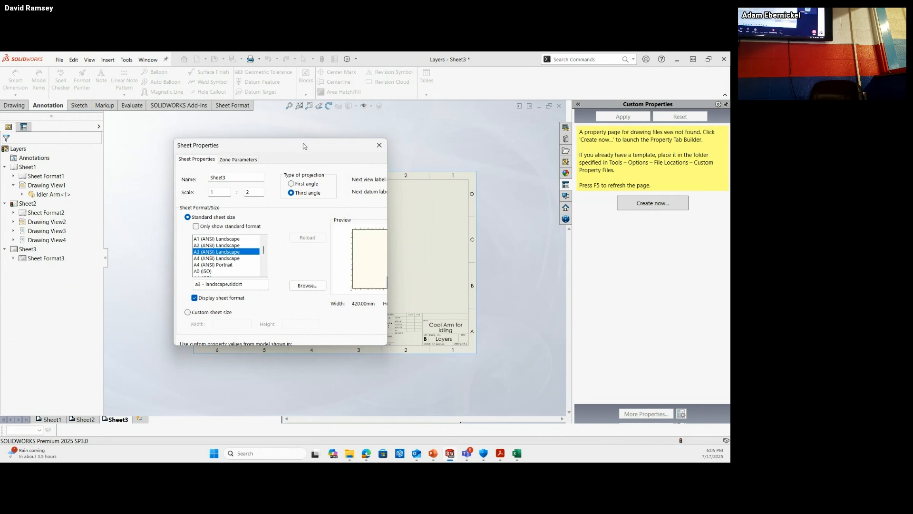
left_click_drag(304, 145, 414, 169)
key("Return")
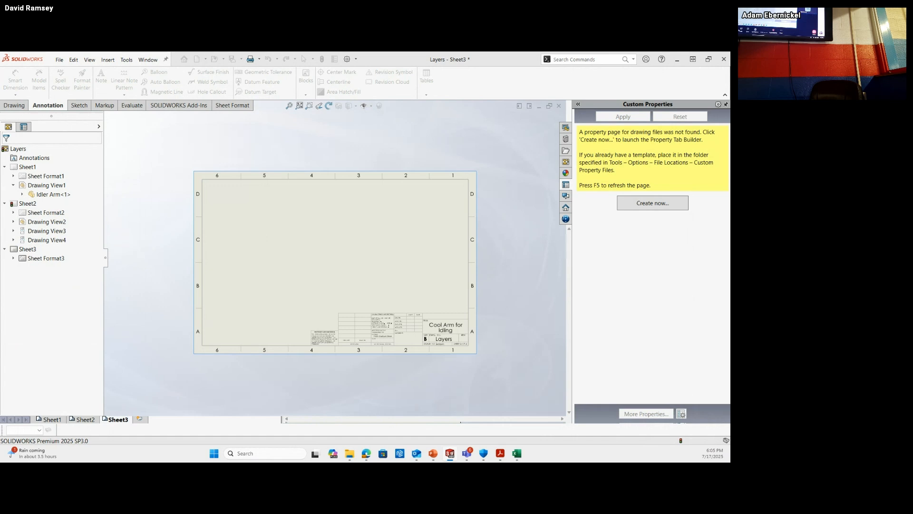
left_click_drag(880, 116, 333, 129)
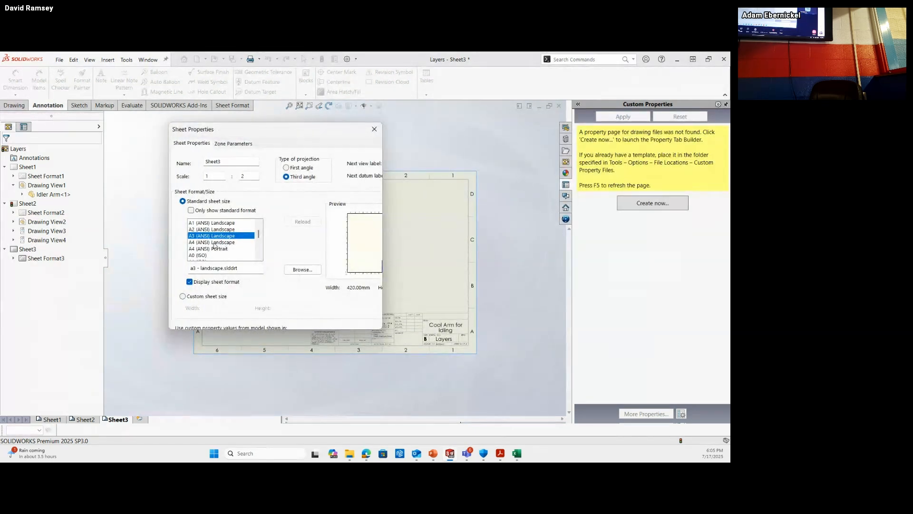
left_click(214, 243)
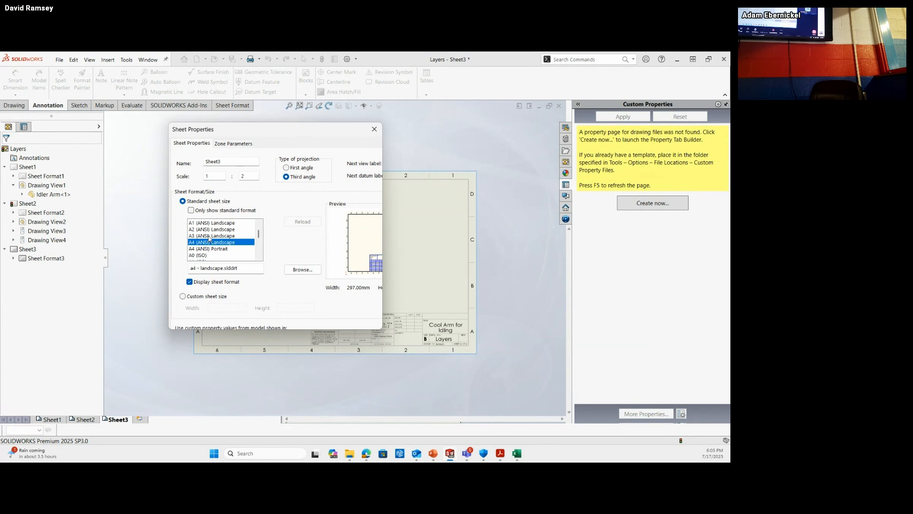
left_click(211, 236)
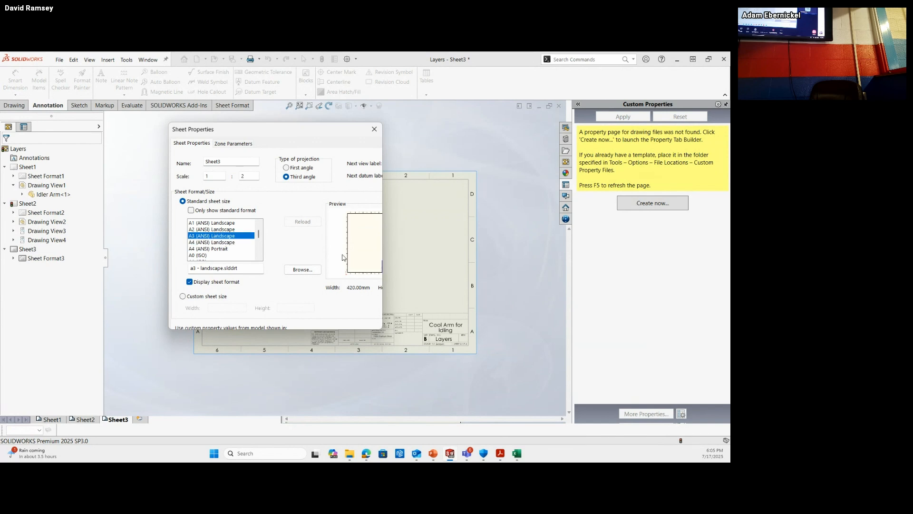
left_click_drag(304, 132, 315, 134)
key("Return")
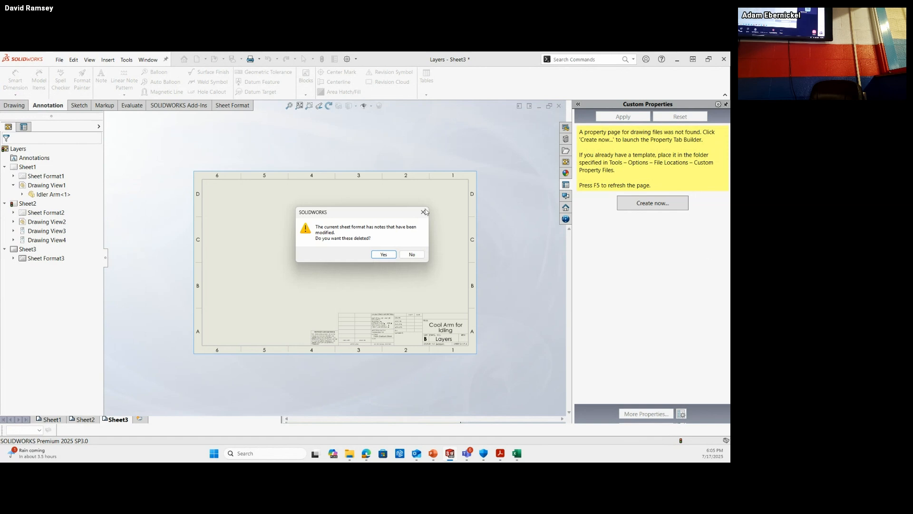
left_click(384, 254)
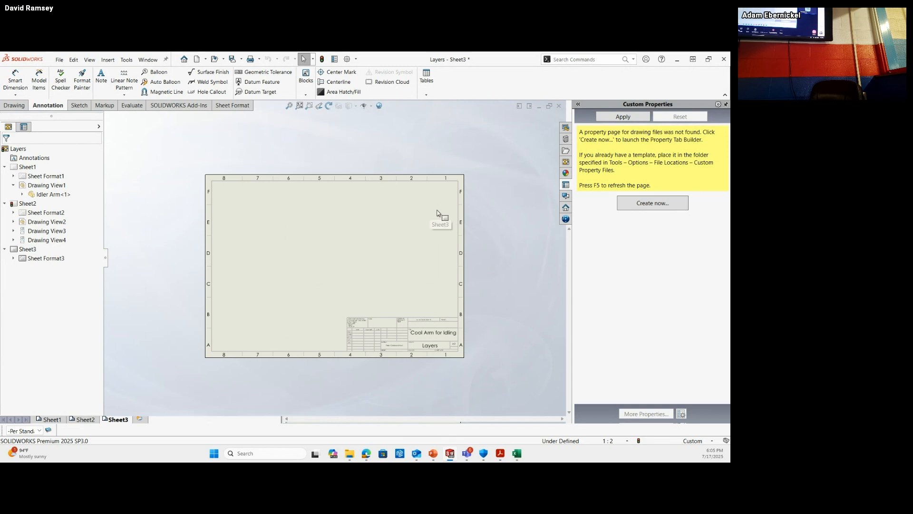
- Switch to the PowerPoint slide about leveraging display states and configurations
right_click(376, 256)
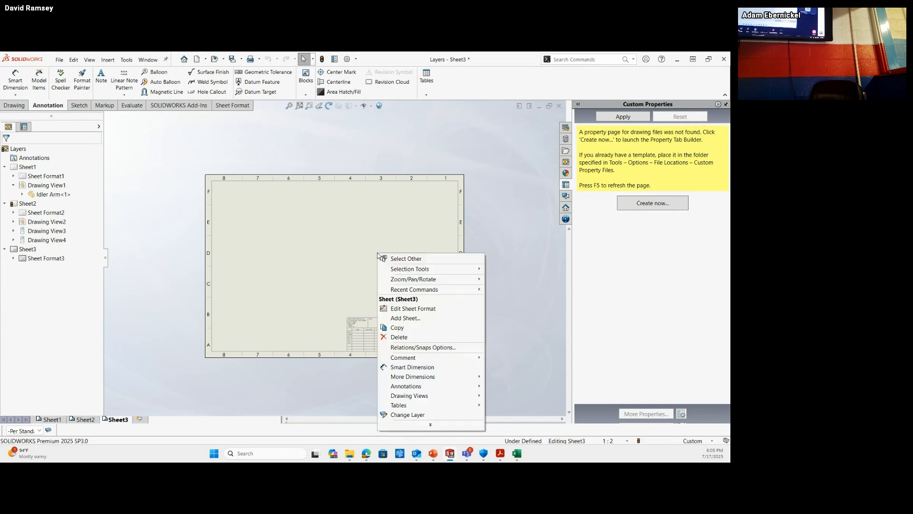
left_click(518, 243)
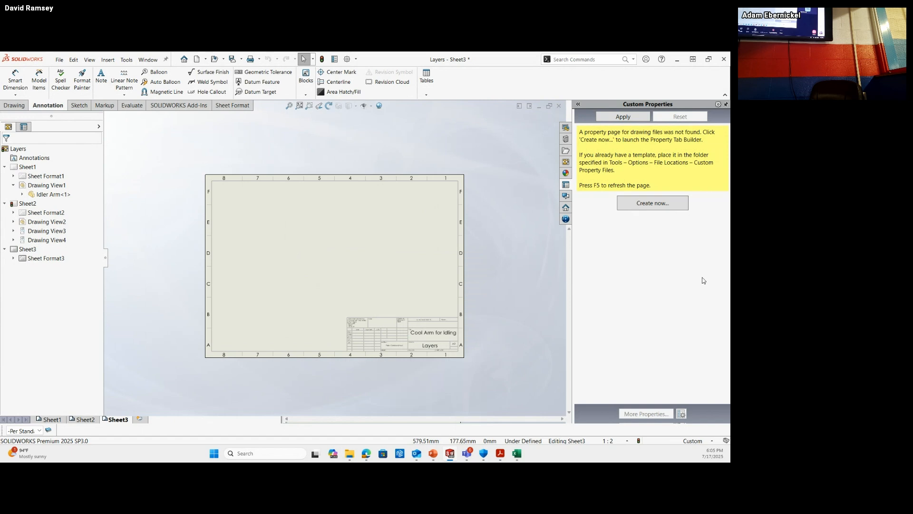
key("alt+Tab")
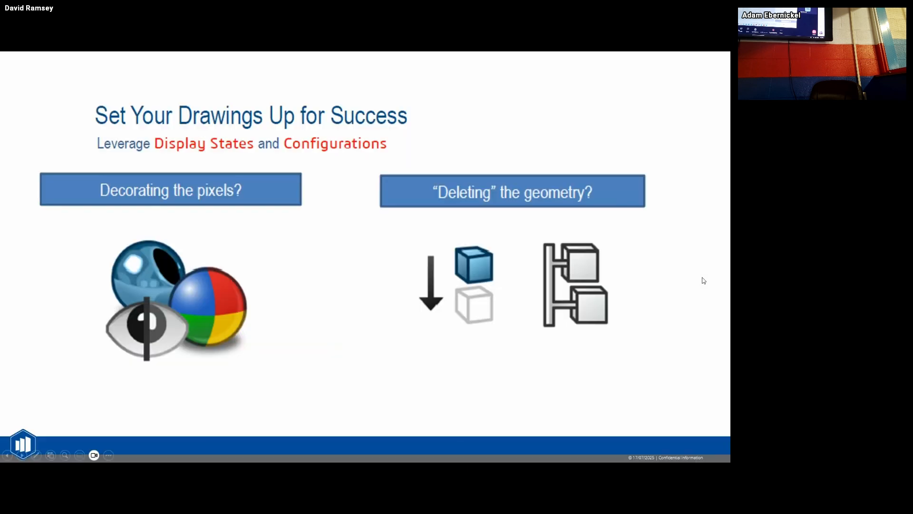
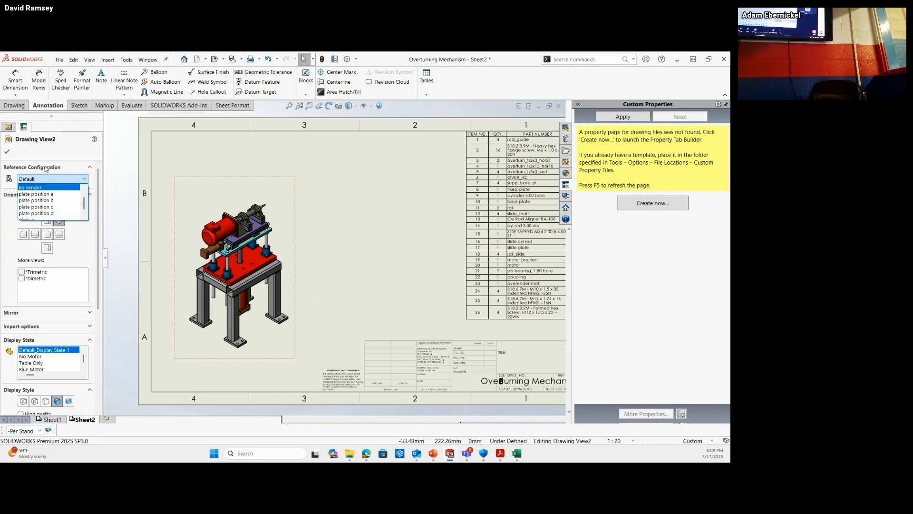
- Set the display state of Drawing View2 in the Overturning Mechanism drawing to No Motor
left_click(44, 170)
scroll(101, 243, "down", 3)
scroll(102, 244, "down", 6)
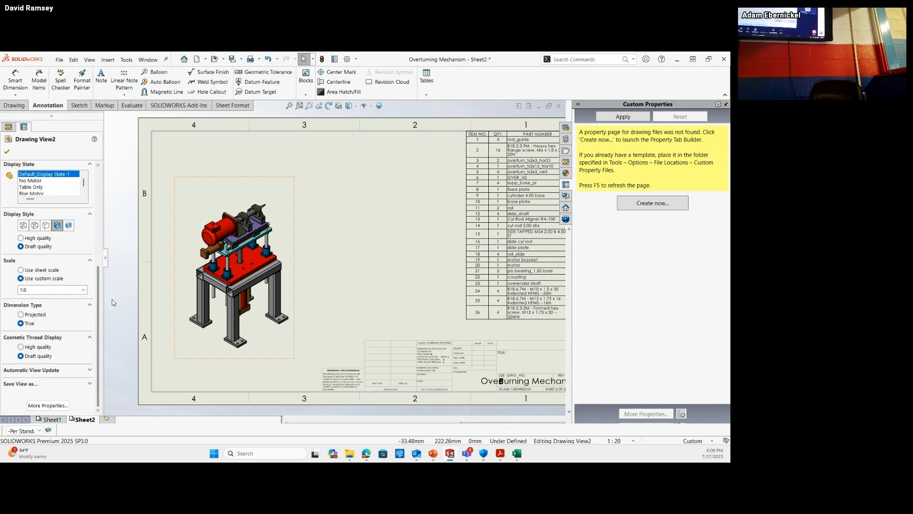
scroll(93, 256, "up", 4)
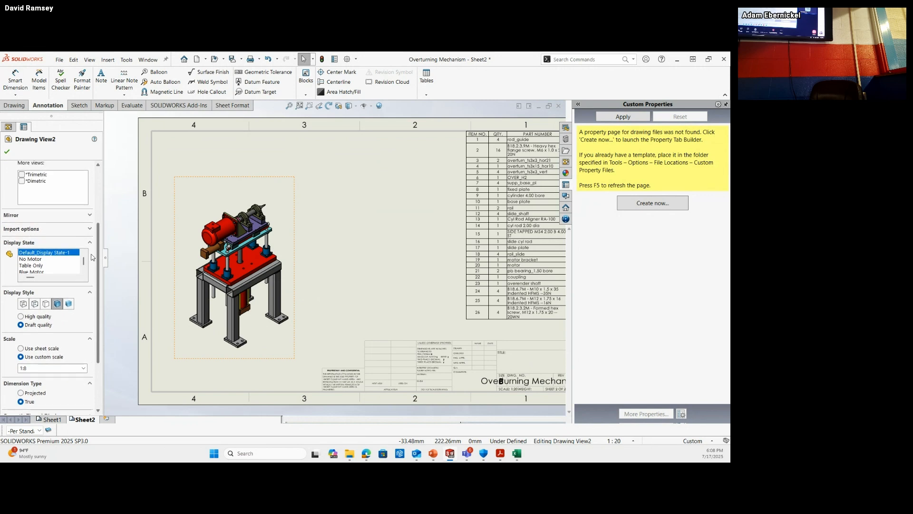
scroll(93, 257, "up", 1)
left_click_drag(83, 278, 83, 274)
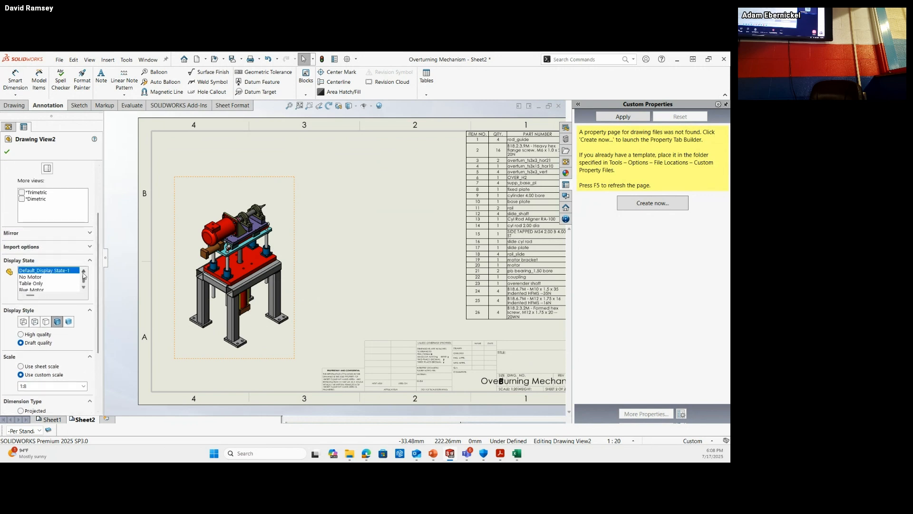
left_click(28, 278)
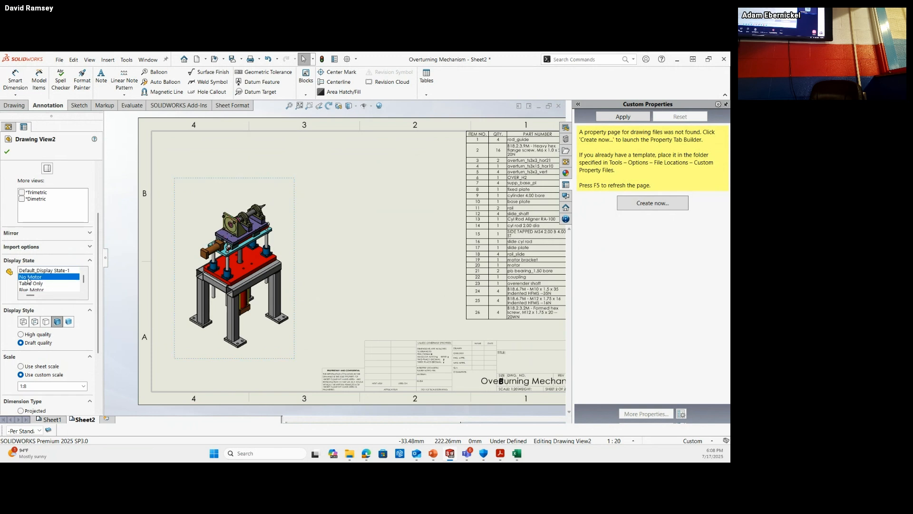
- Try the Blue Motor and Transparent display states on Drawing View2 and return the view to No Motor
left_click(34, 289)
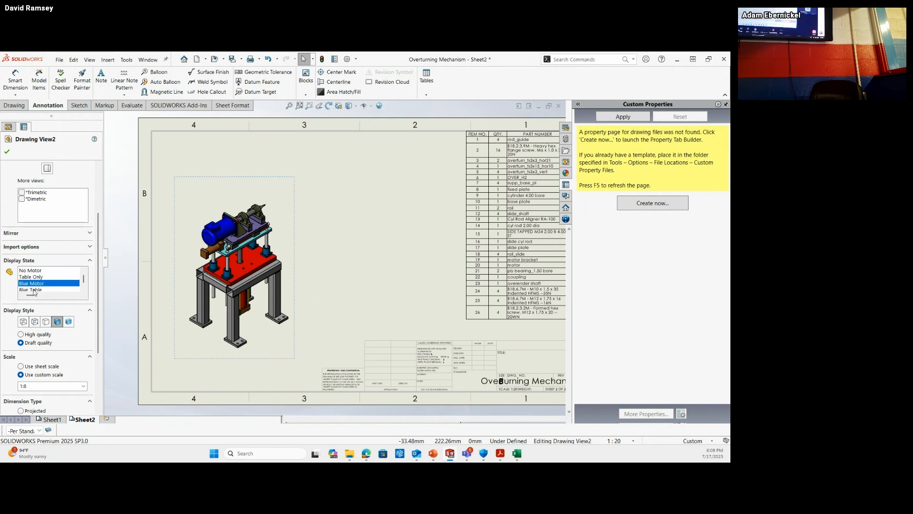
scroll(72, 284, "down", 1)
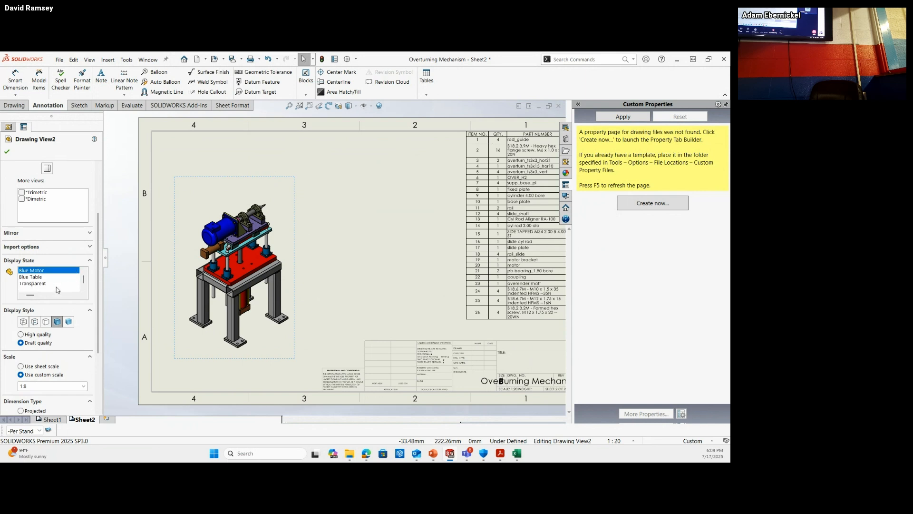
left_click(32, 284)
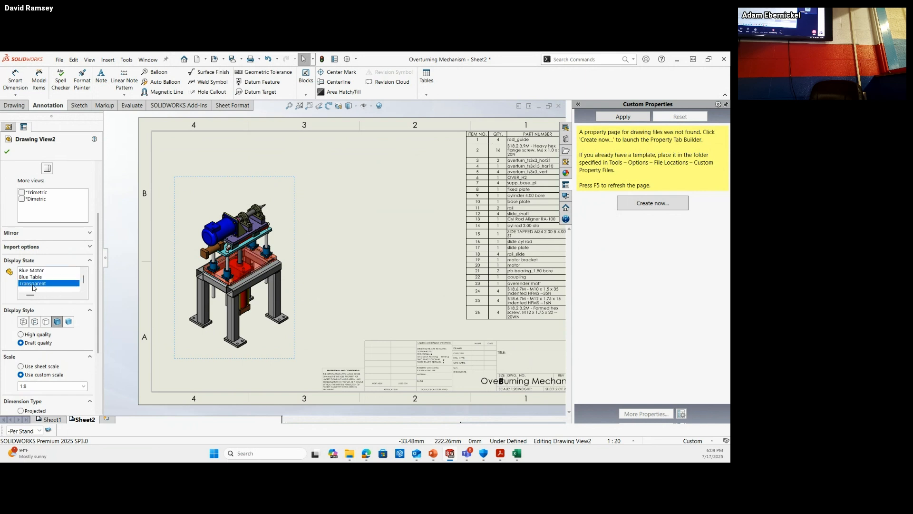
scroll(42, 283, "up", 2)
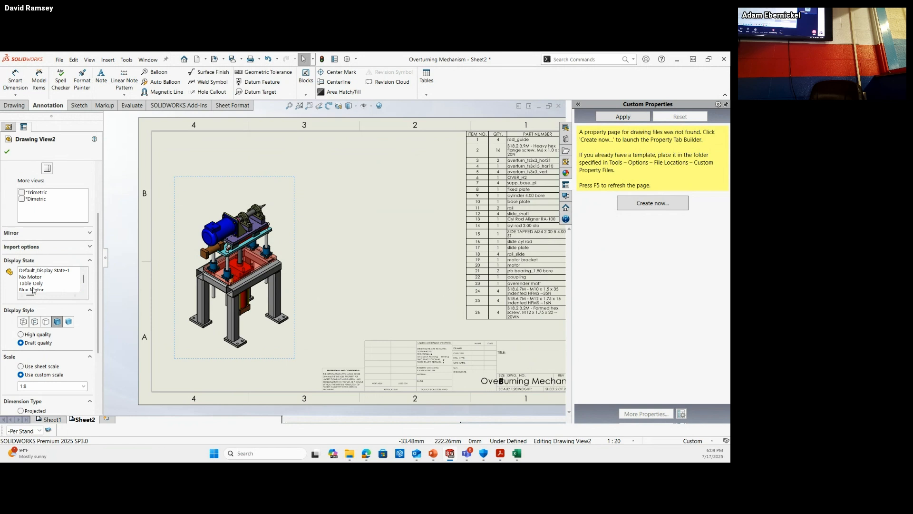
left_click(29, 278)
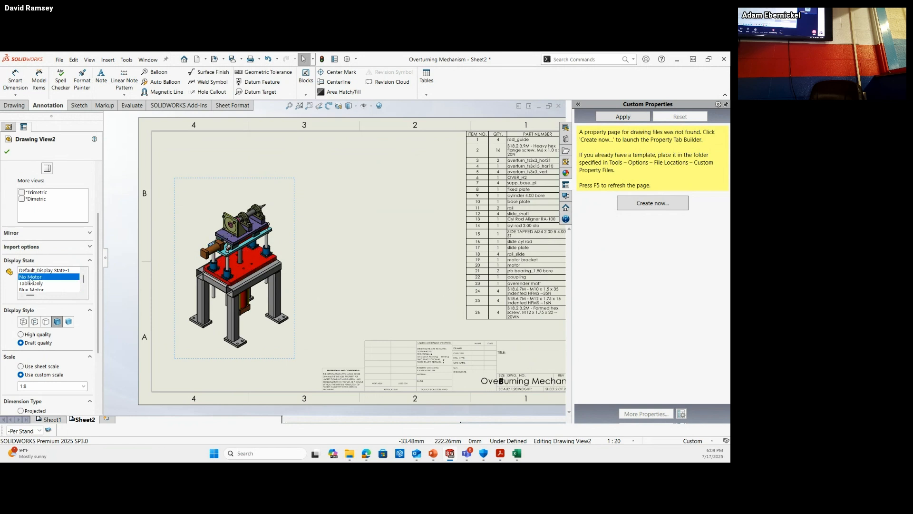
- Filter the drawing's feature tree for "motor" and select the motor component under Drawing View2 to locate it in the view
left_click(8, 126)
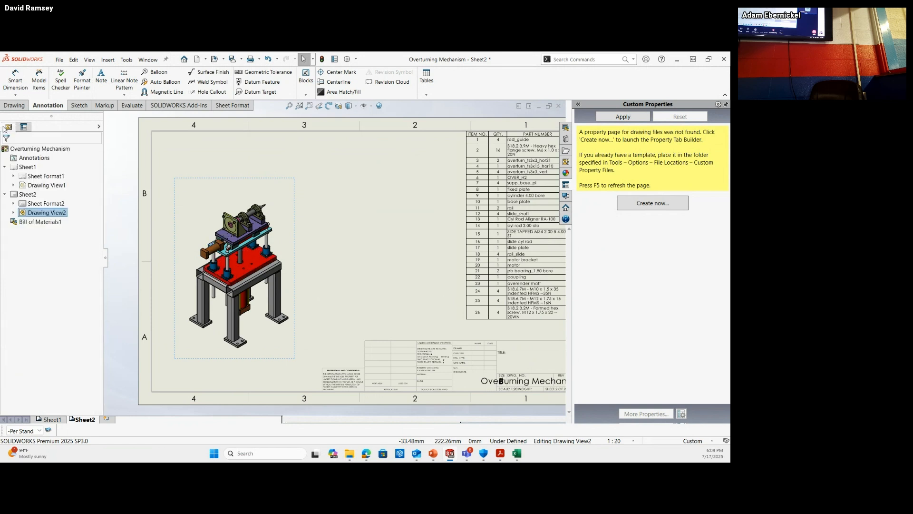
left_click(14, 212)
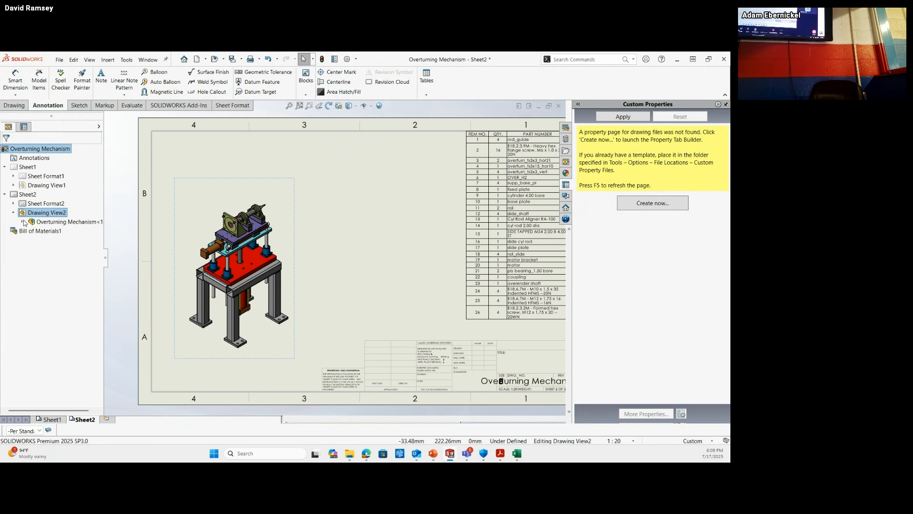
left_click(22, 222)
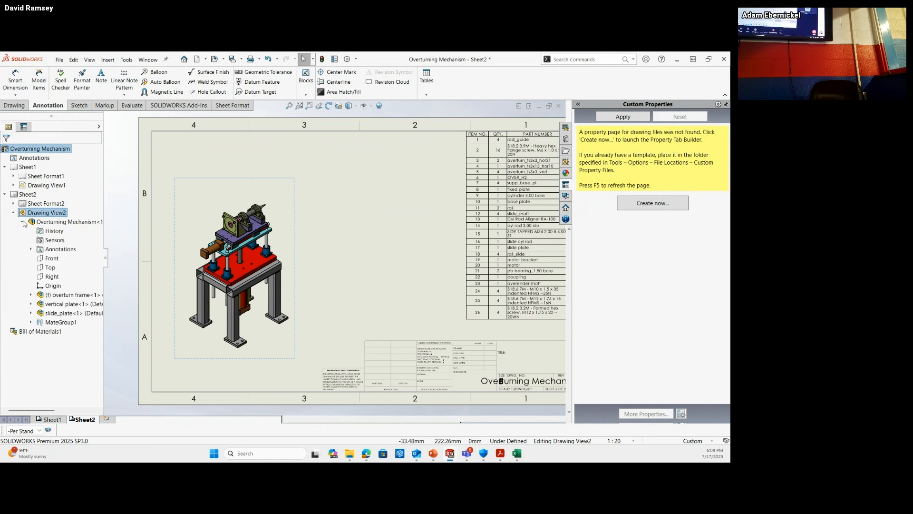
left_click(31, 294)
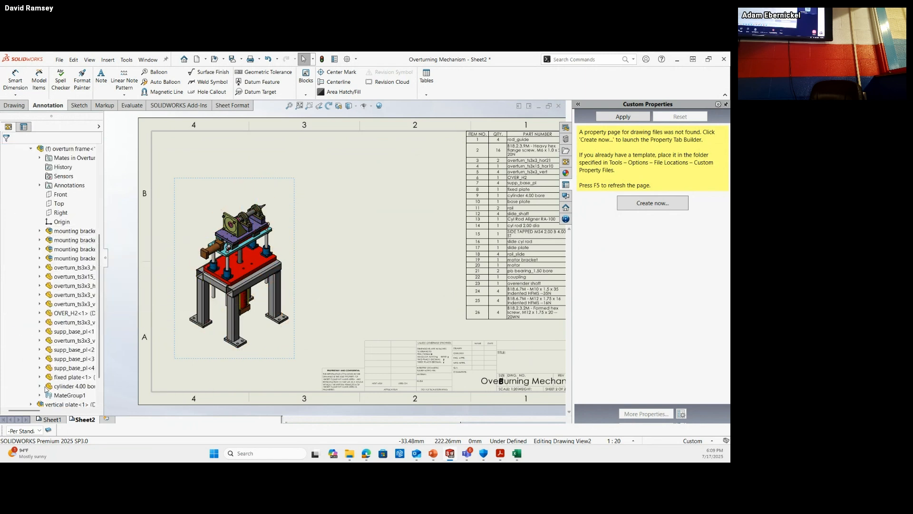
left_click(36, 138)
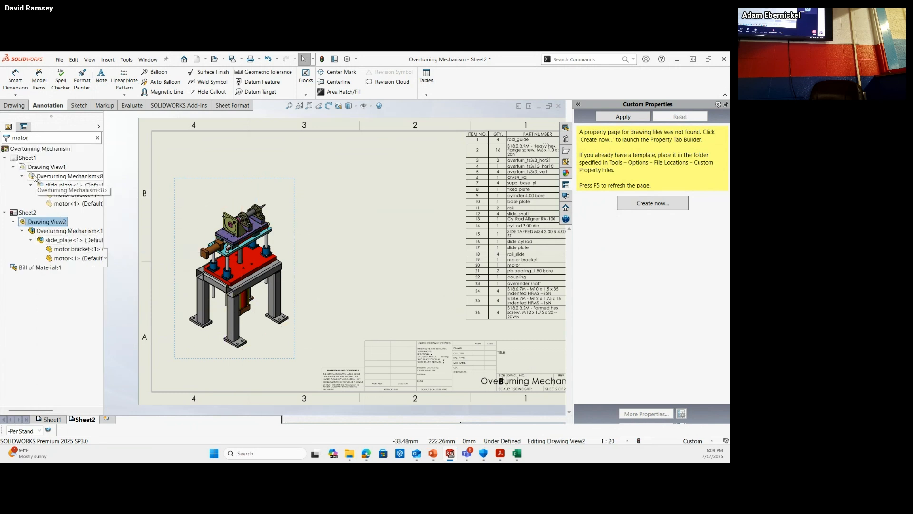
left_click(62, 204)
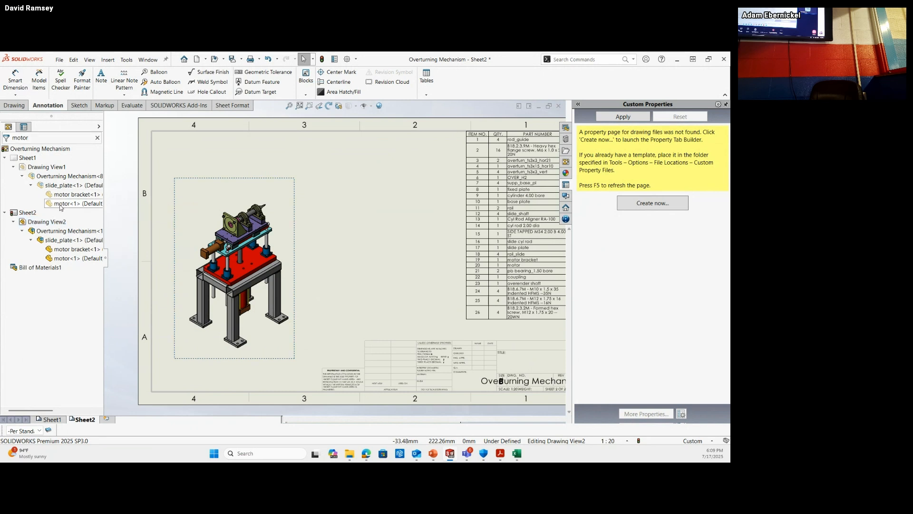
left_click(66, 259)
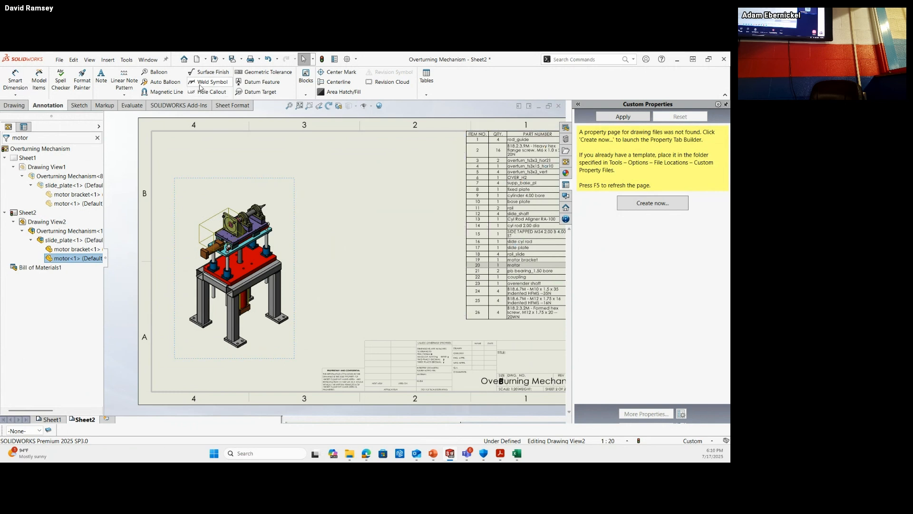
- Switch to the Overturning Mechanism assembly and activate its Simplified, no vendor and Default configurations in turn to compare their linked display states
left_click(148, 59)
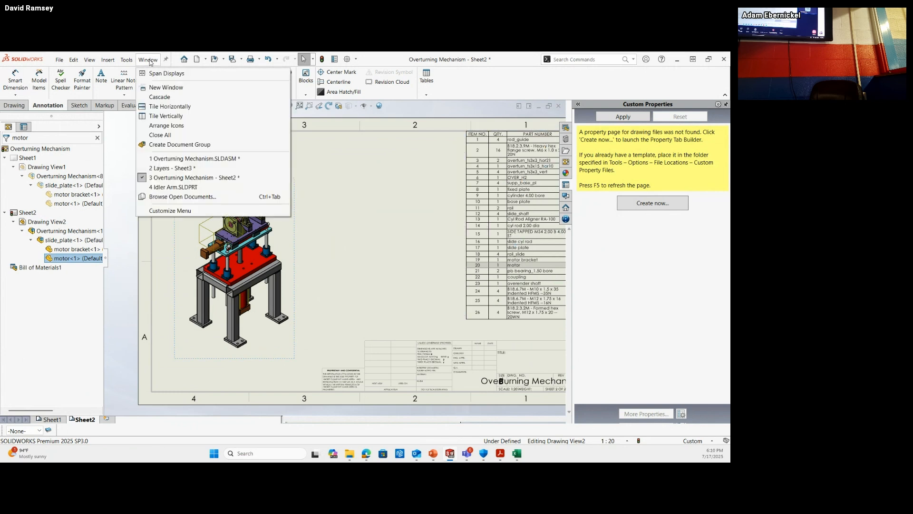
left_click(167, 160)
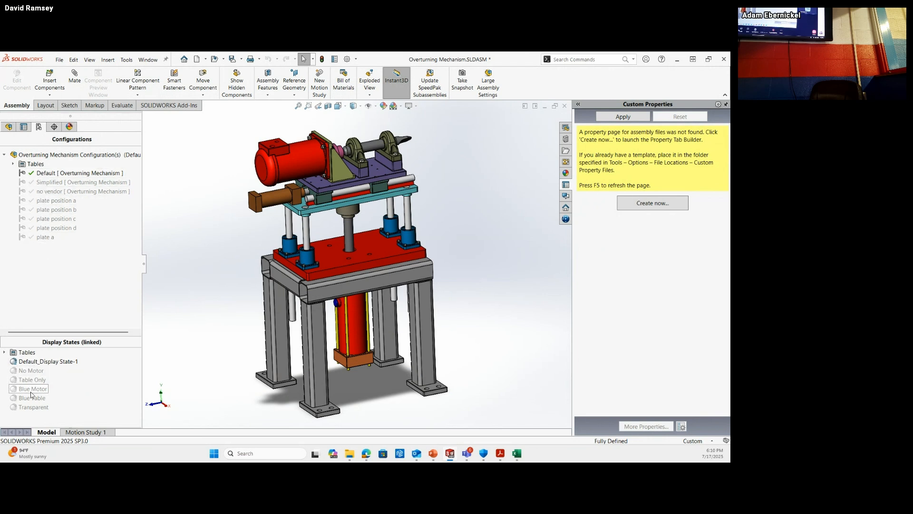
double_click(47, 181)
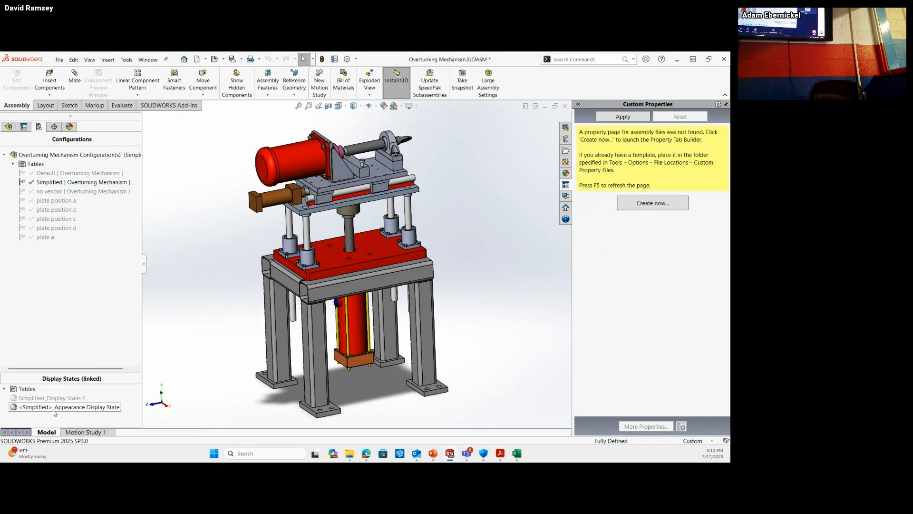
double_click(47, 191)
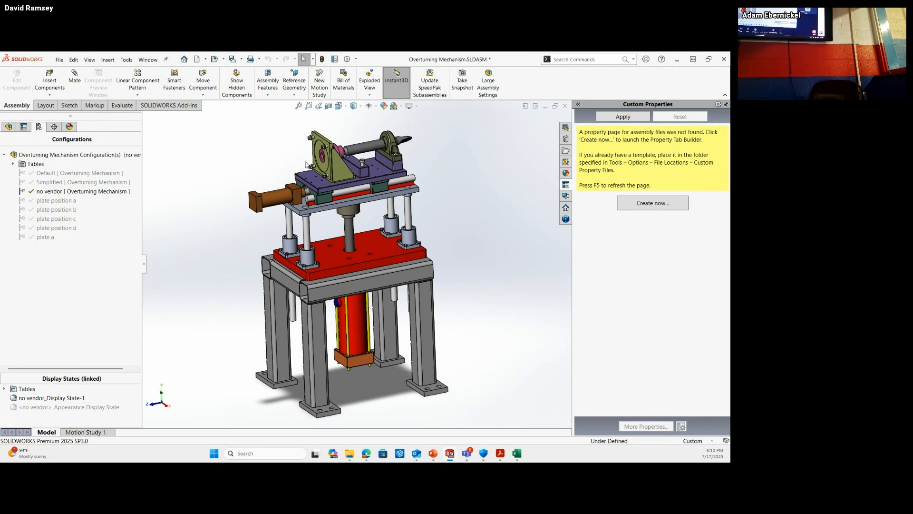
double_click(58, 174)
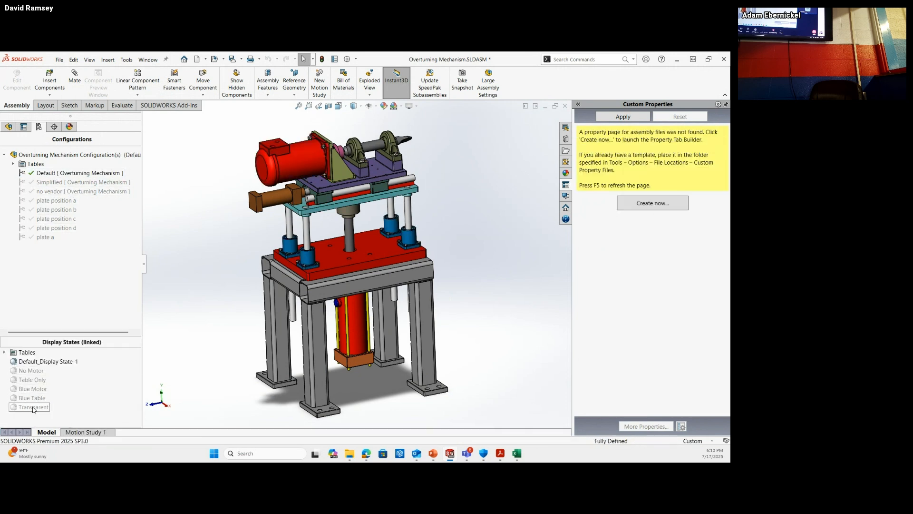
- Unlink the assembly's display states from its configurations to list all of them, and link them to the configurations again
right_click(44, 364)
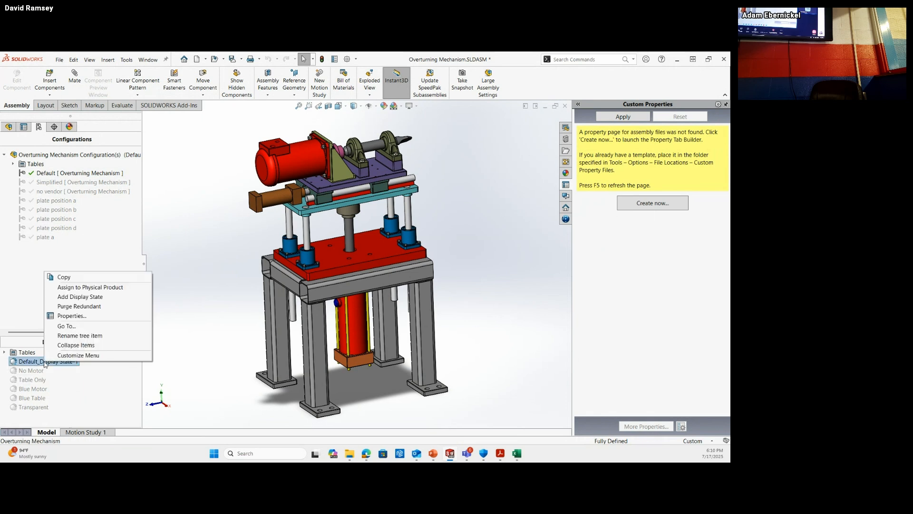
left_click(66, 316)
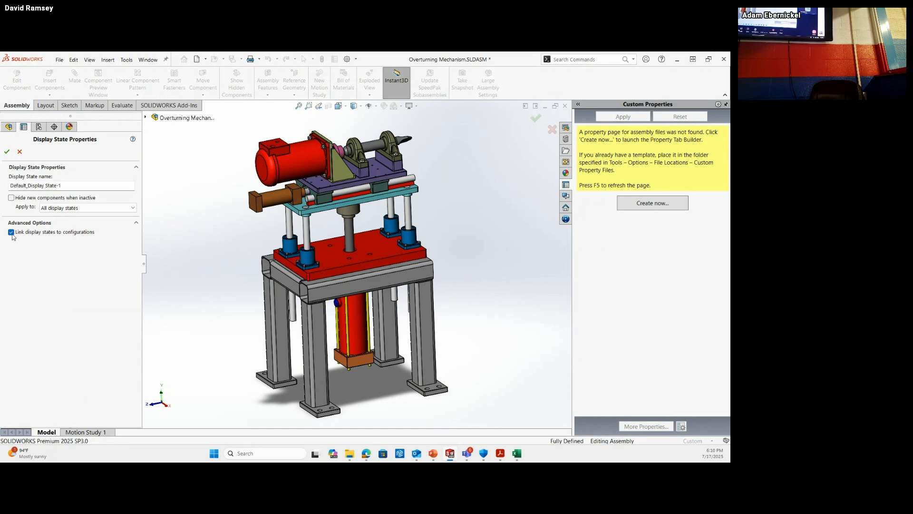
left_click(6, 151)
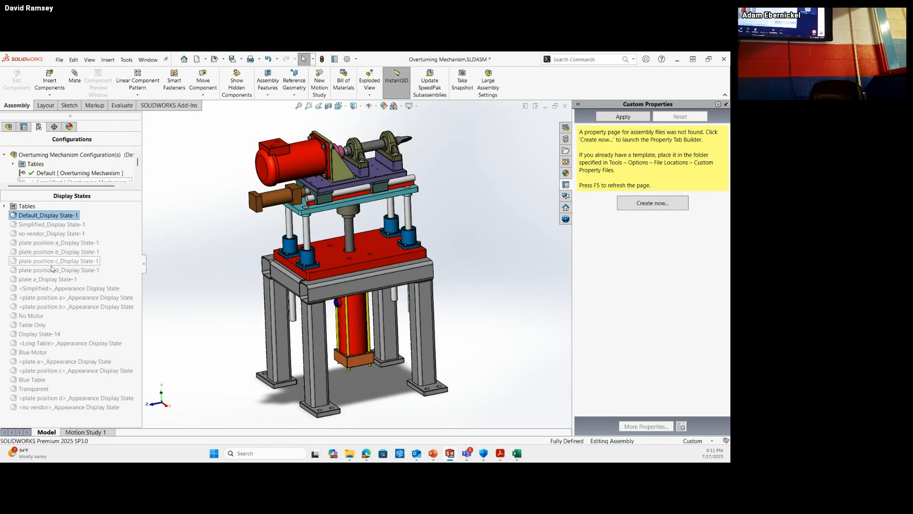
right_click(45, 215)
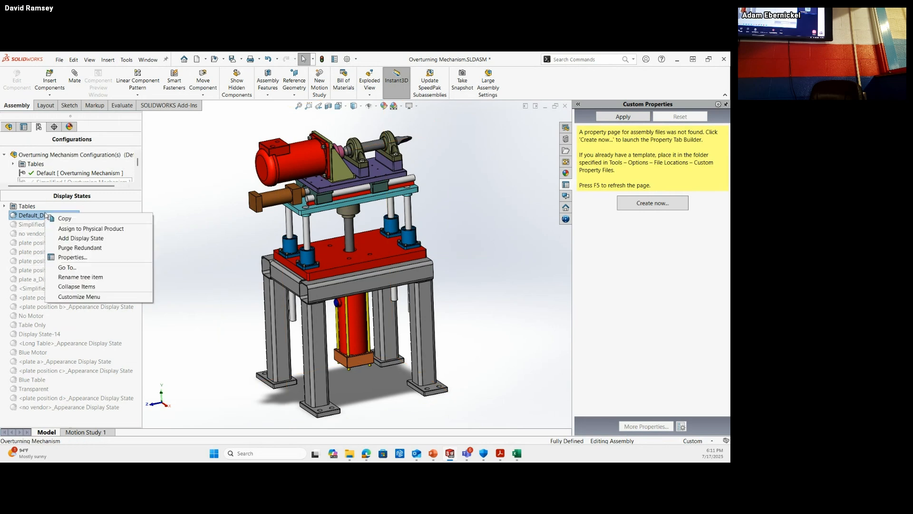
left_click(73, 260)
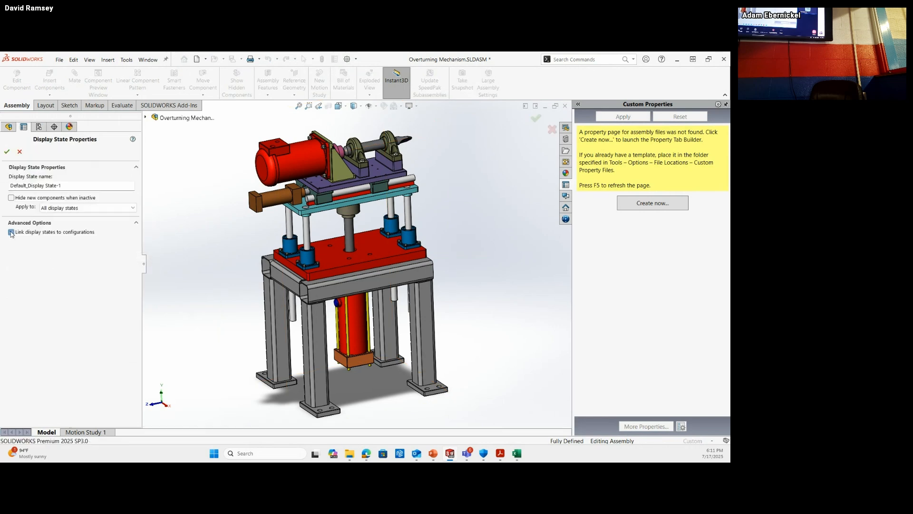
left_click(7, 151)
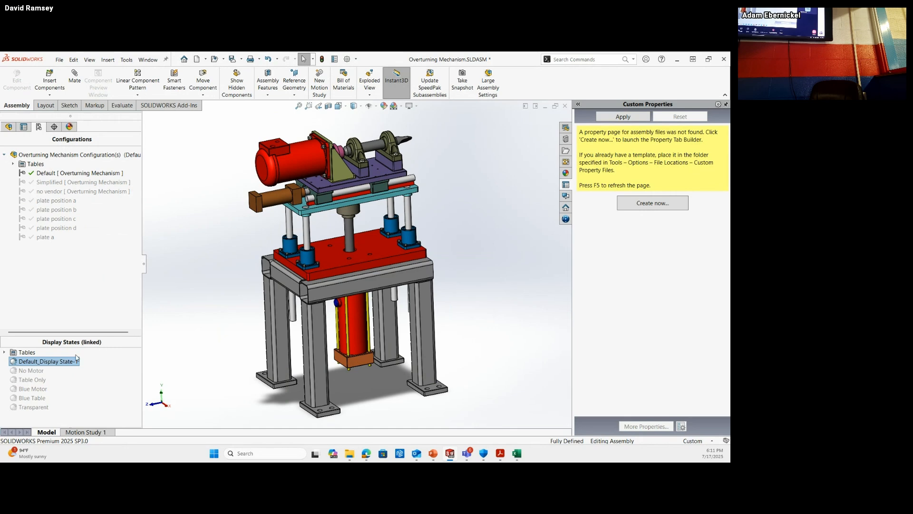
- Add a display state to the Default configuration and name it Transparent Cyl
middle_click_drag(325, 246, 279, 247)
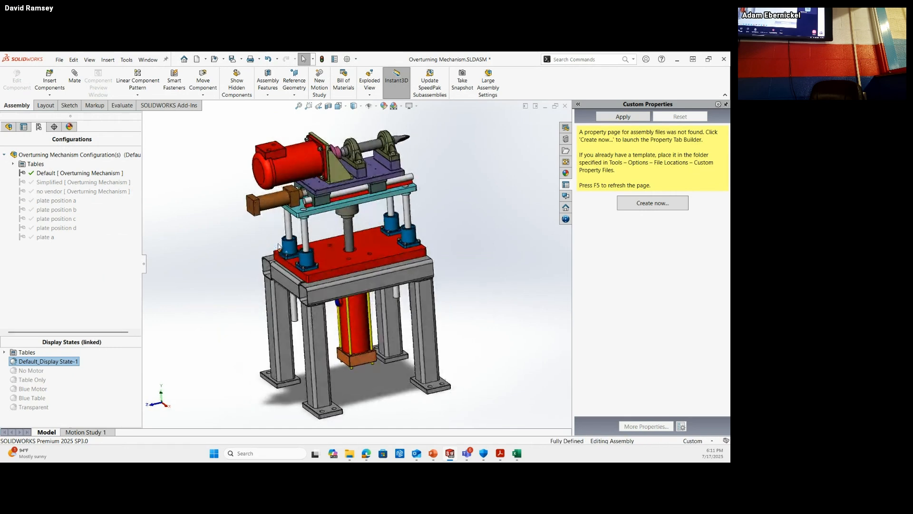
scroll(279, 246, "down", 2)
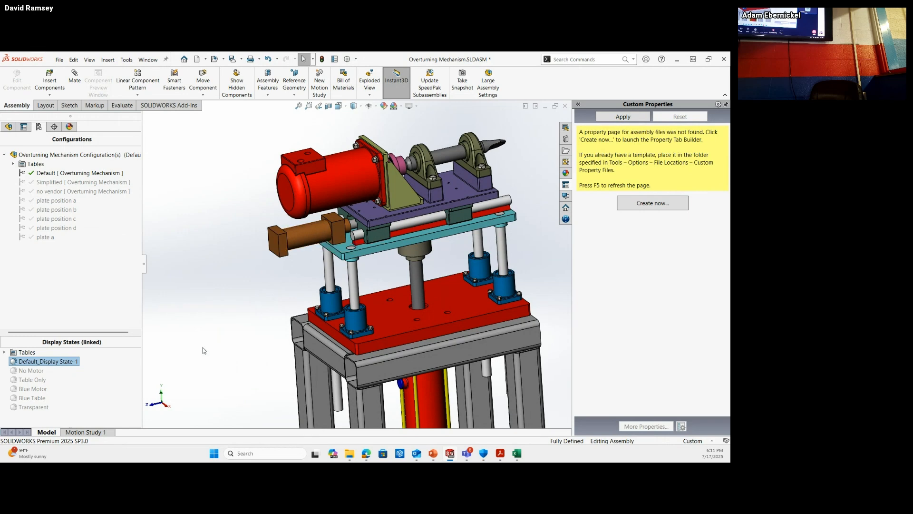
right_click(87, 383)
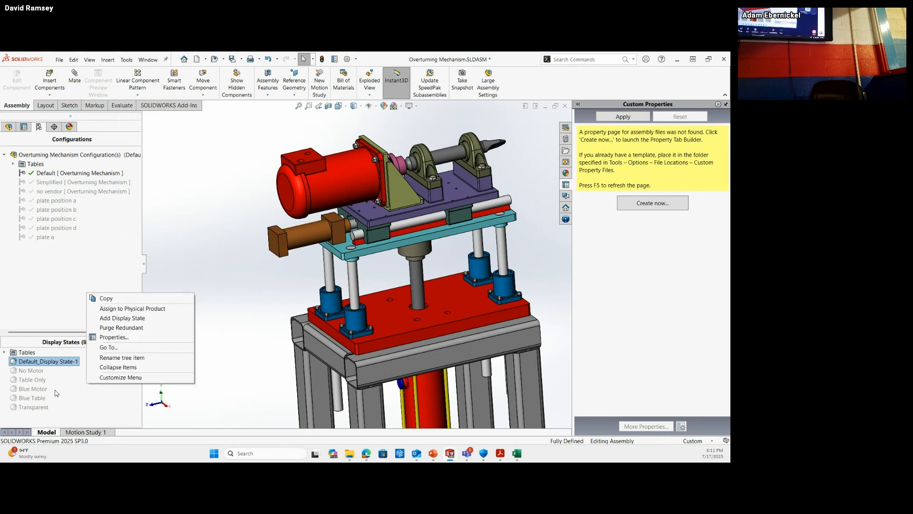
left_click(115, 318)
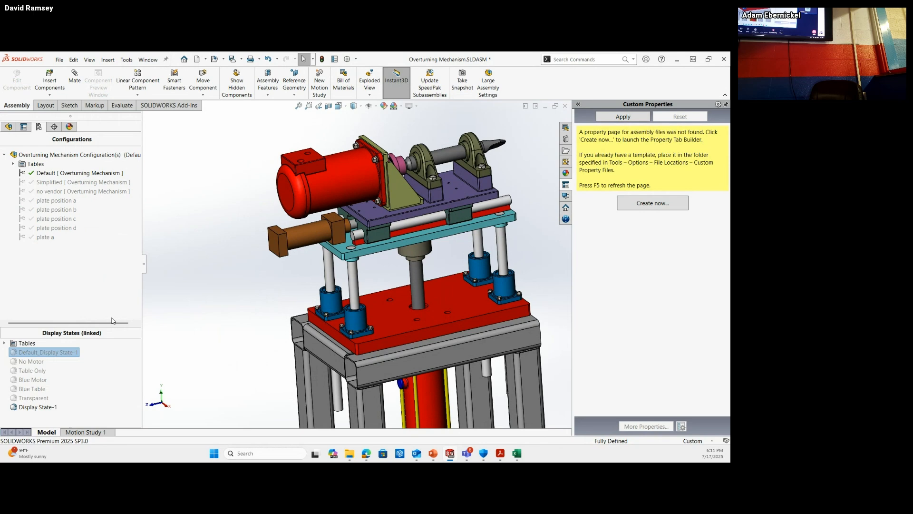
left_click(32, 407)
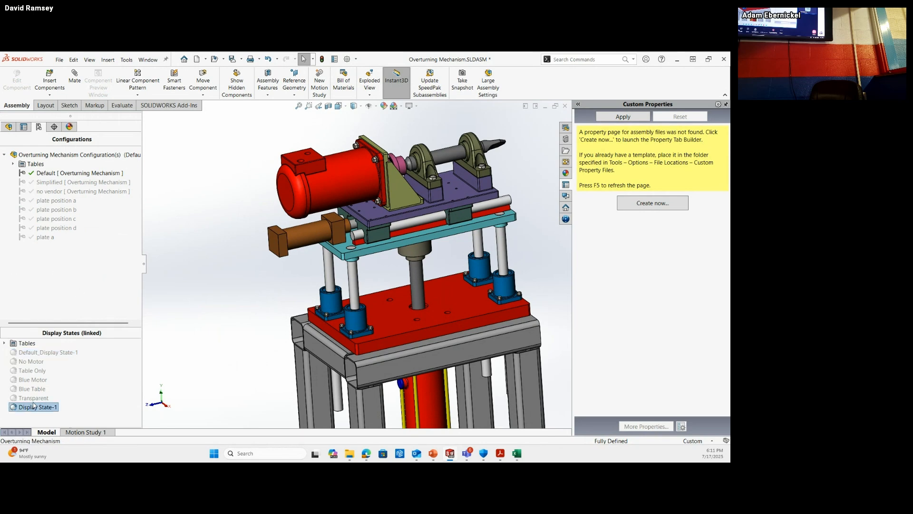
left_click(38, 408)
type("Transparent Cyl")
key("Return")
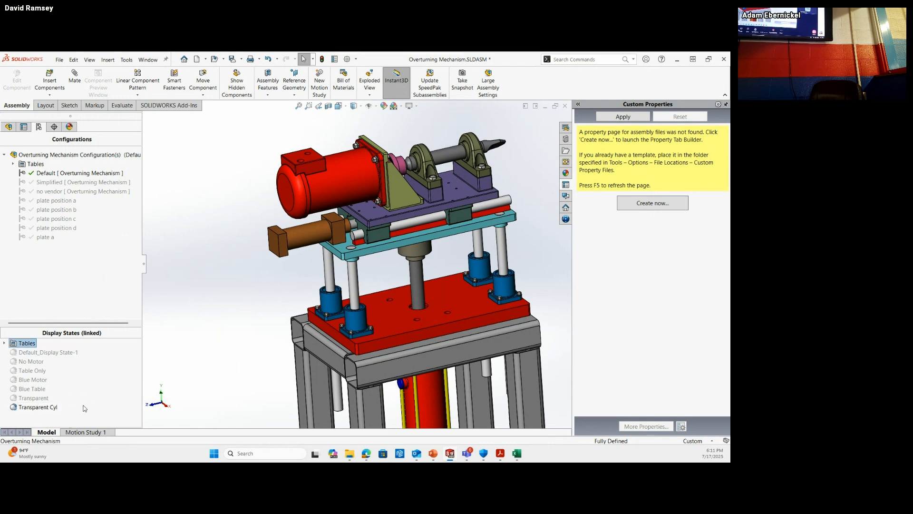
- Make the brown horizontal cylinder transparent, compare it with the Blue Table display state, and return to Transparent Cyl
right_click(291, 240)
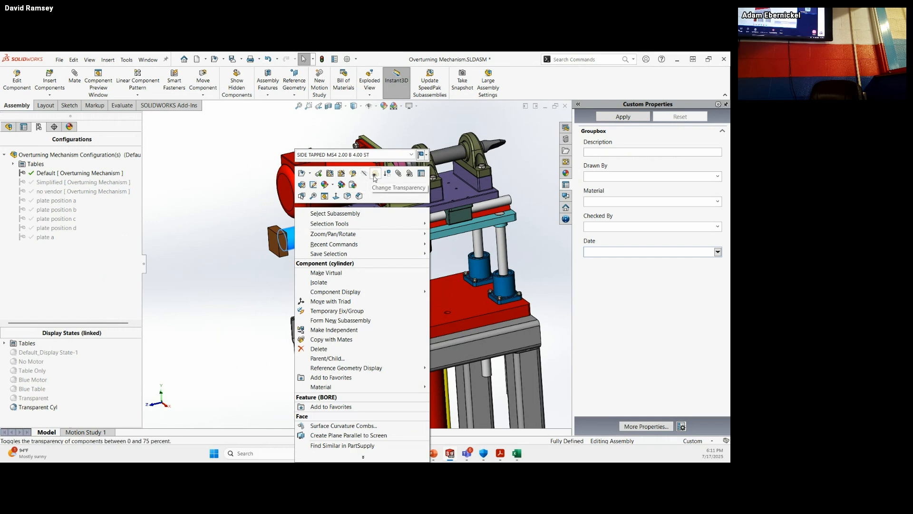
left_click(314, 196)
left_click(234, 330)
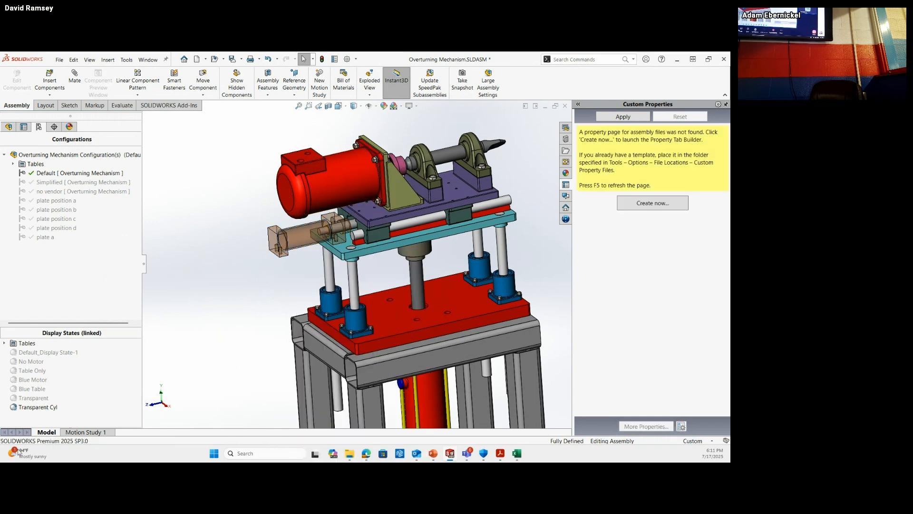
double_click(30, 389)
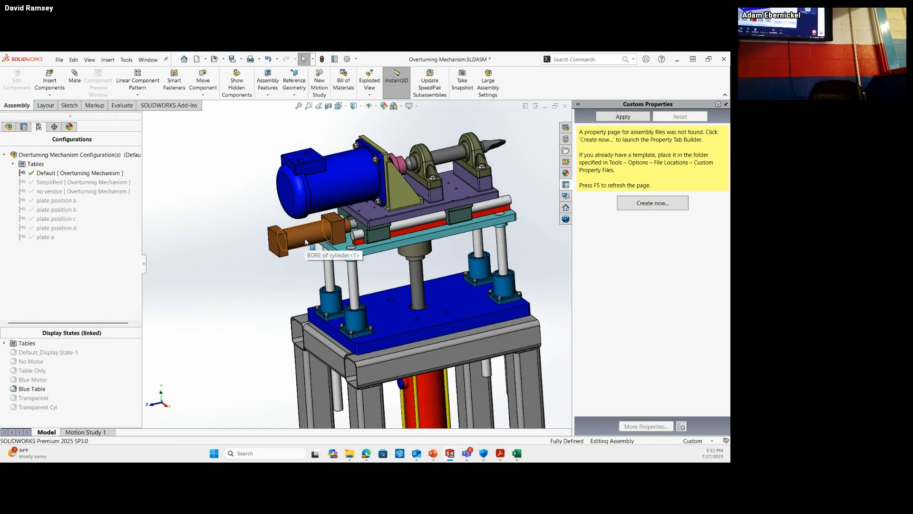
double_click(38, 407)
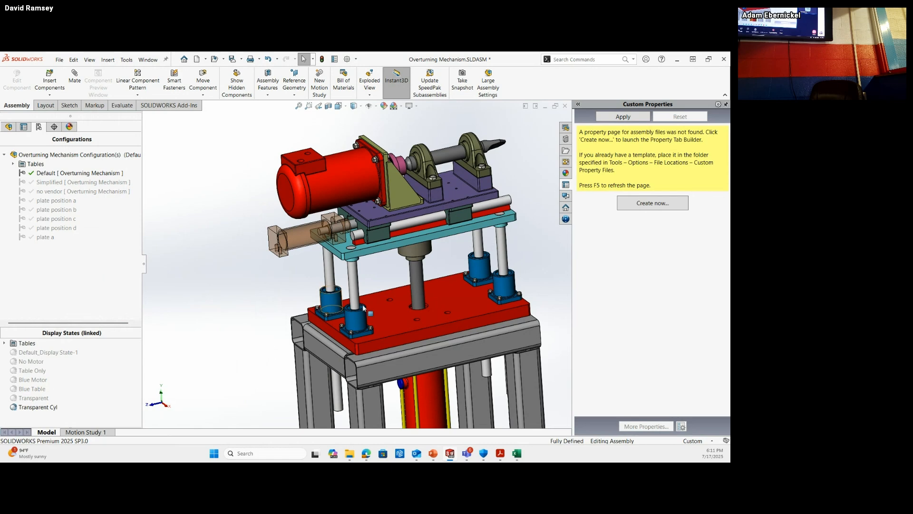
- Make the red fixed plate on top of the frame transparent in the Transparent Cyl display state
left_click(379, 308)
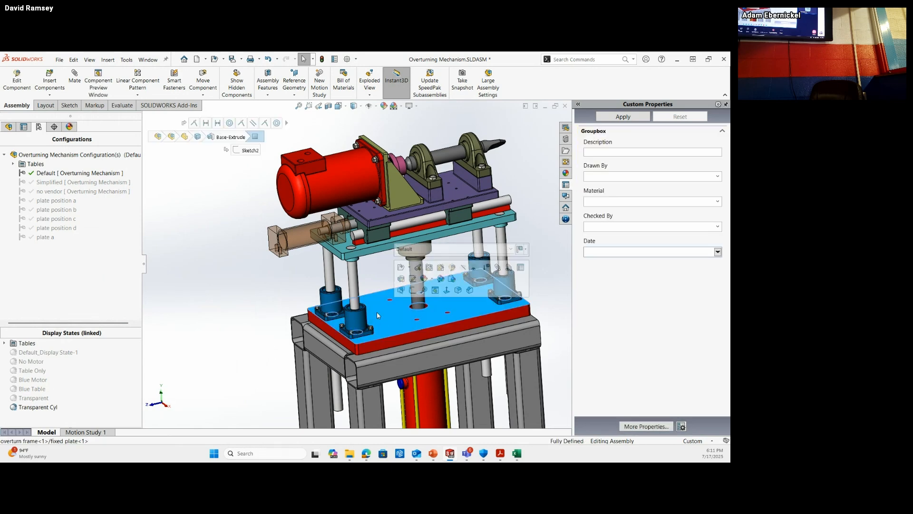
left_click(473, 269)
middle_click_drag(195, 325, 199, 335)
scroll(252, 322, "up", 2)
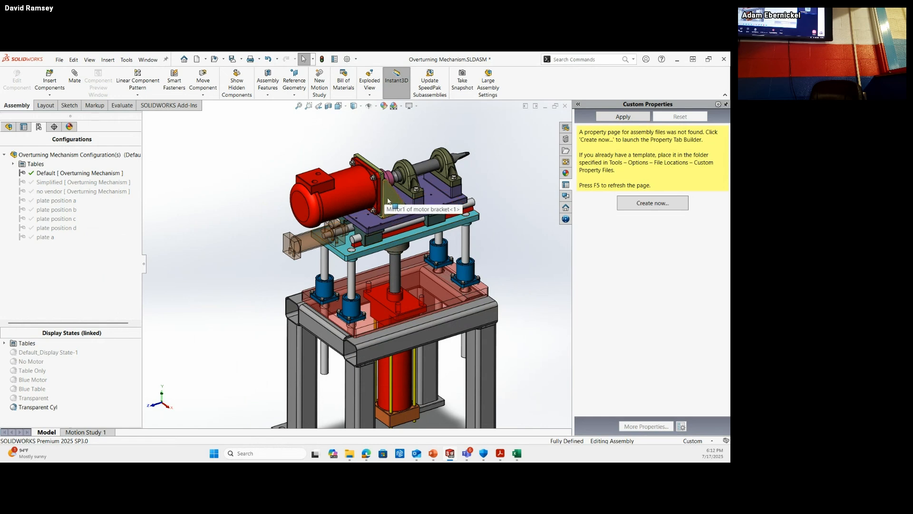
- Switch through Blue Motor to Default_Display State-1 and add another display state based on it
double_click(27, 381)
double_click(28, 352)
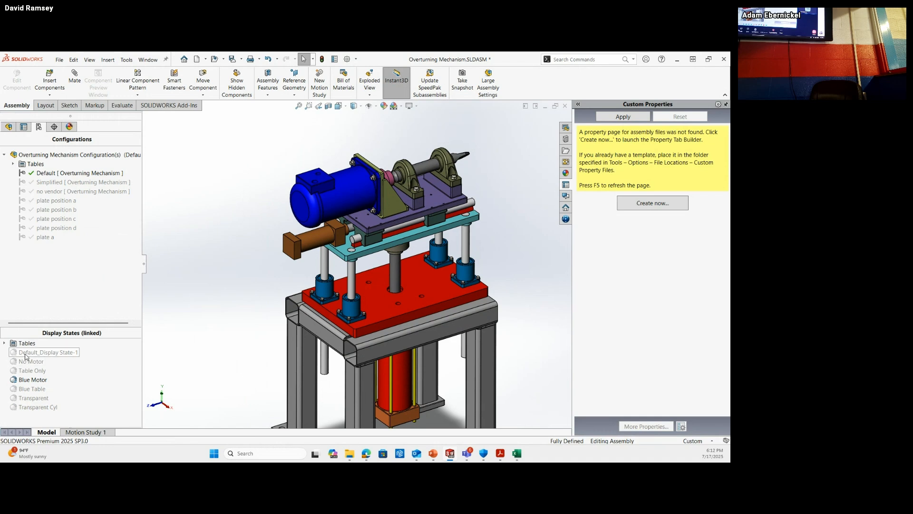
left_click(387, 201)
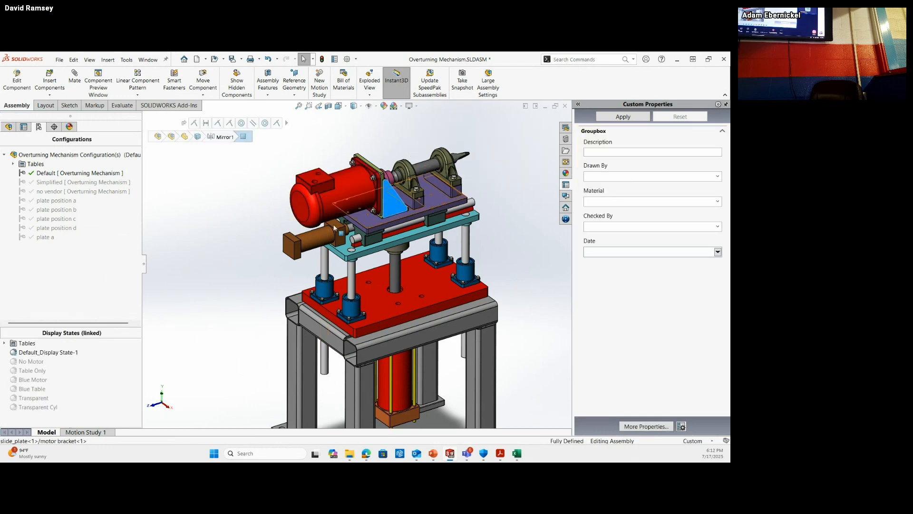
right_click(61, 417)
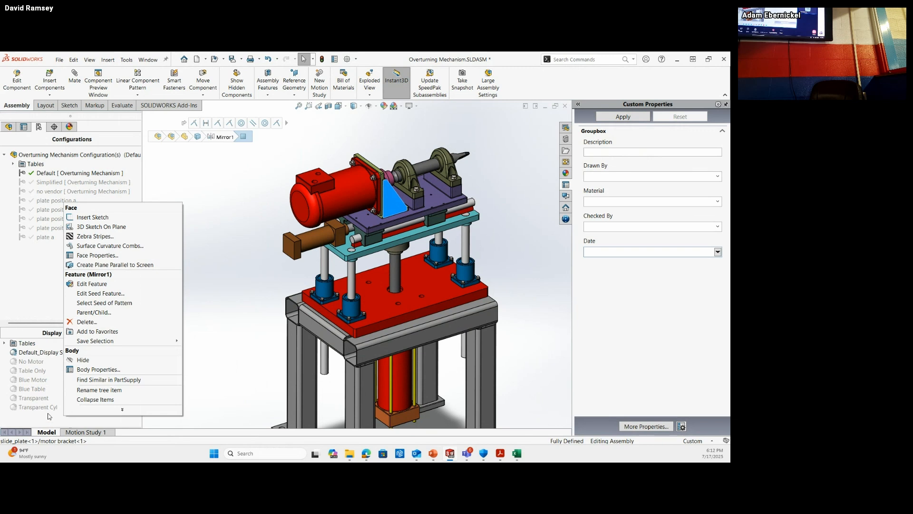
left_click(48, 406)
right_click(70, 409)
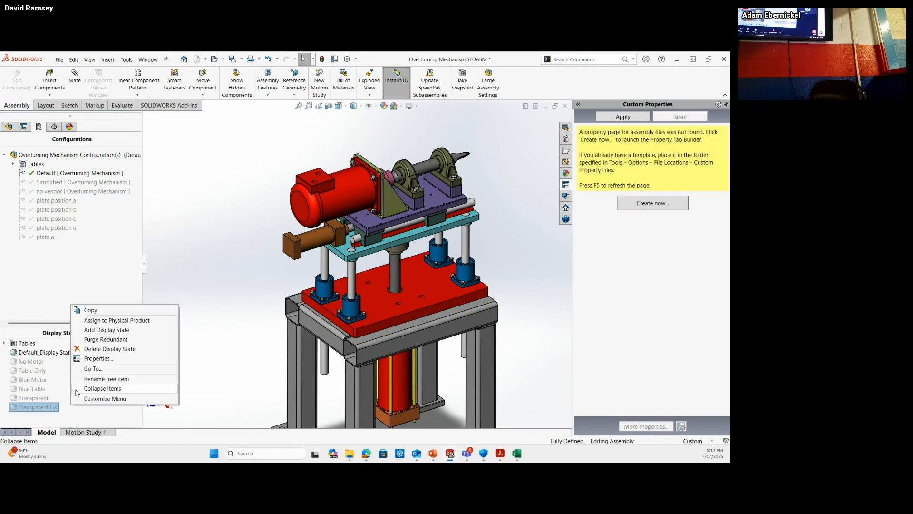
left_click(103, 330)
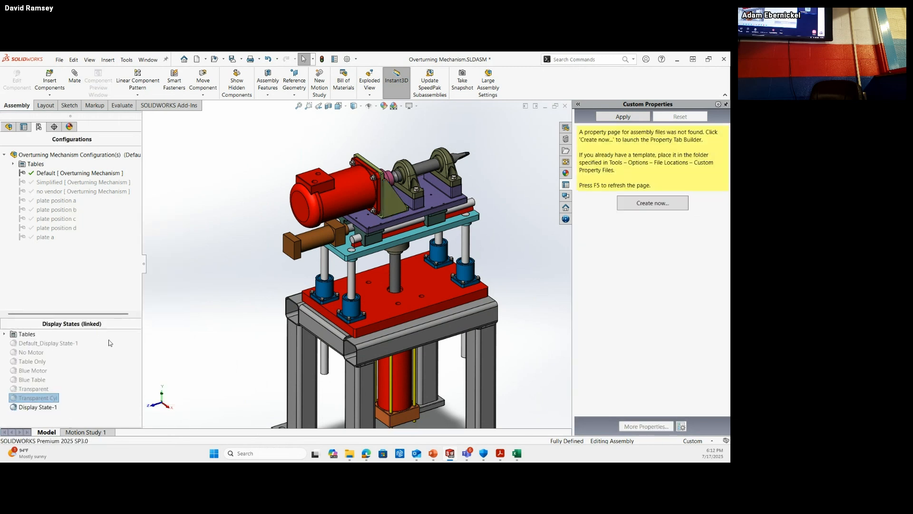
- Rename the newly added display state as Yellow mount
left_click(38, 408)
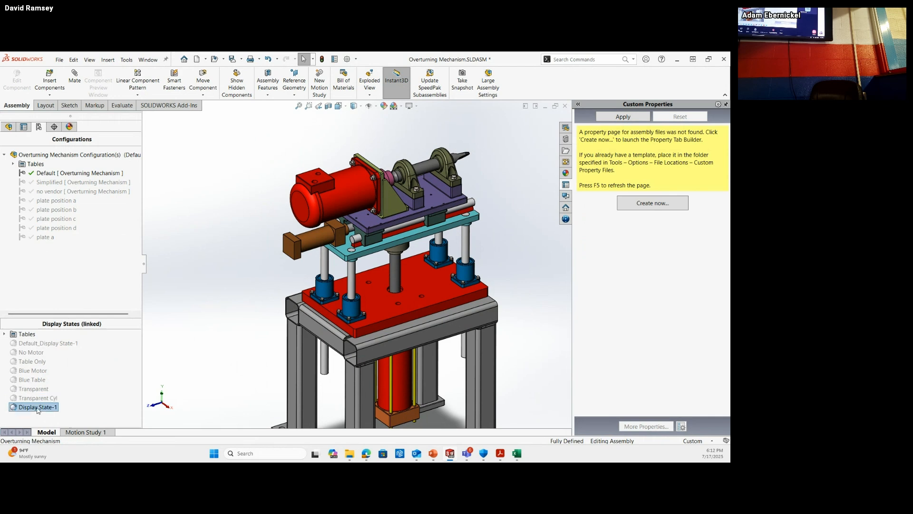
left_click(38, 408)
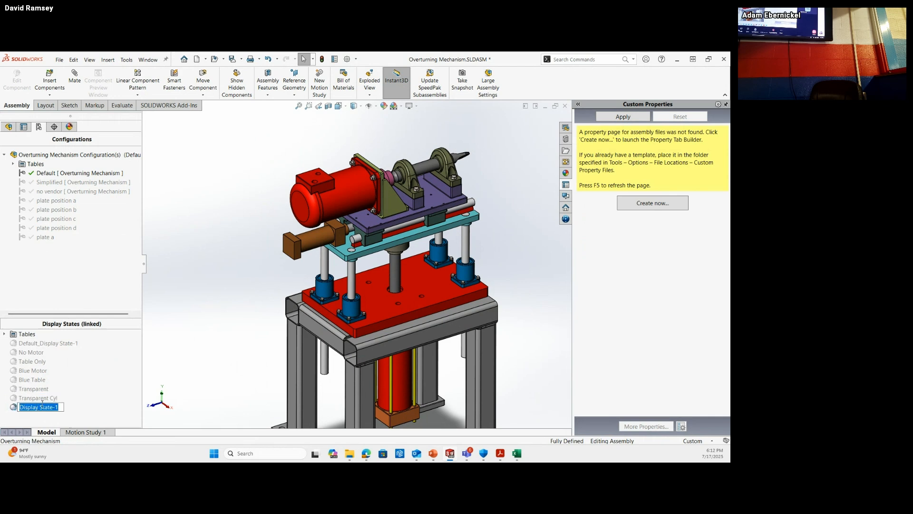
type("Demo")
key("Return")
type("Yello mount")
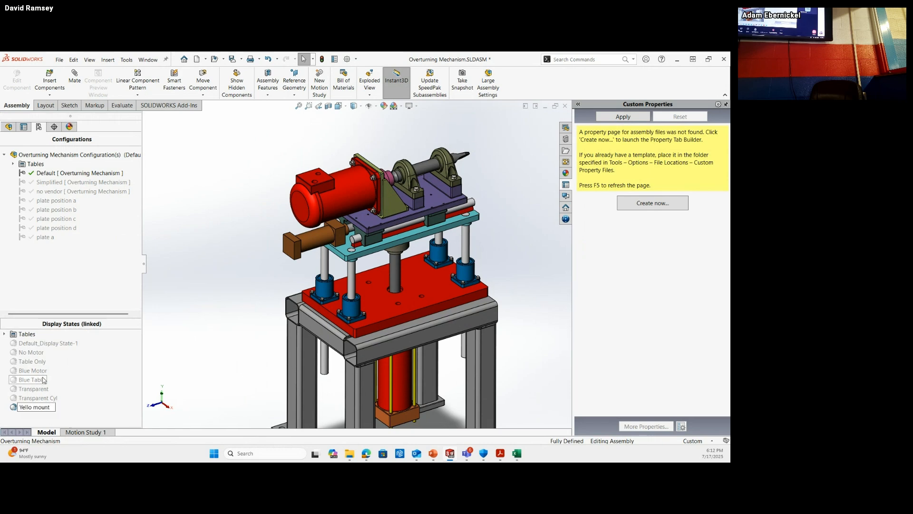
left_click(29, 411)
left_click(31, 410)
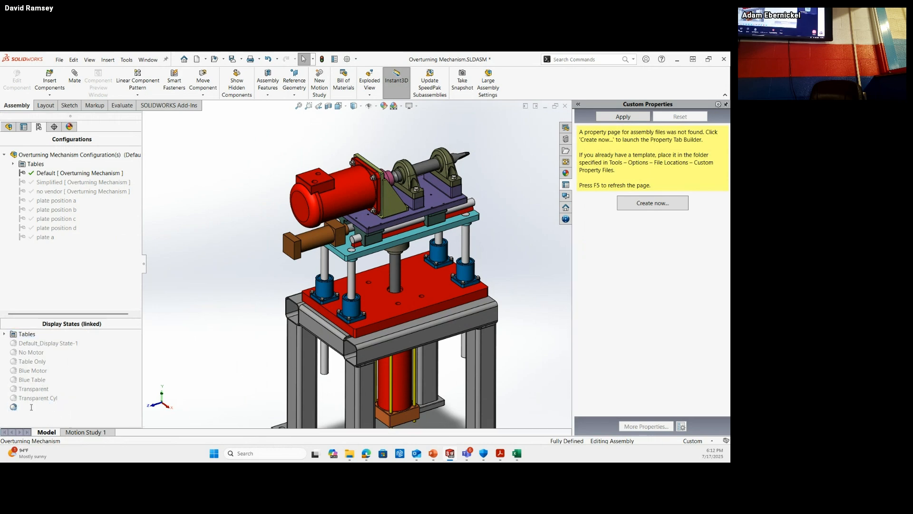
type("w mount")
key("Return")
- Color the motor bracket on the slide plate yellow at component level, for the Yellow mount display state only
left_click(393, 205)
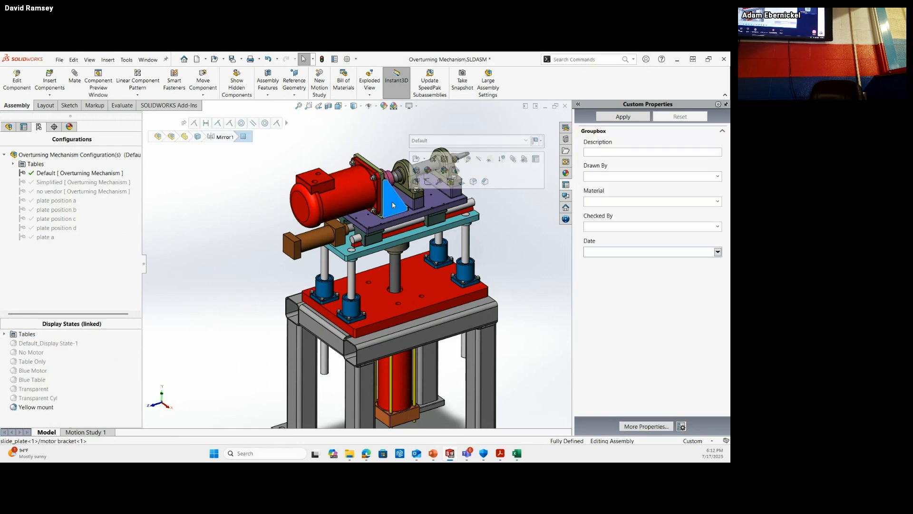
left_click(436, 172)
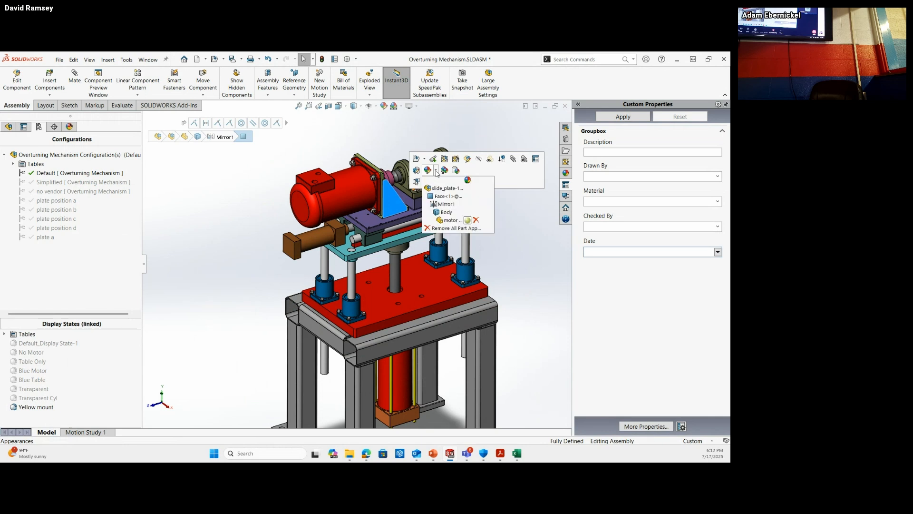
left_click(468, 220)
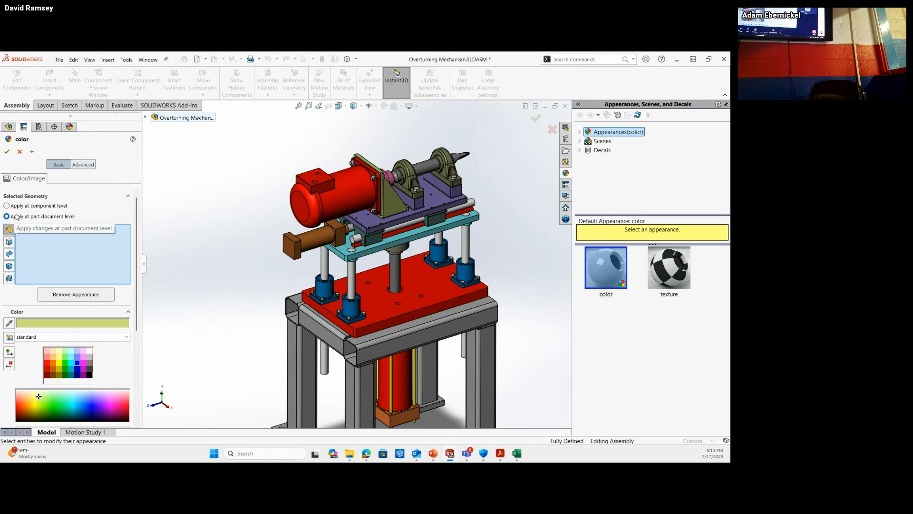
left_click(18, 209)
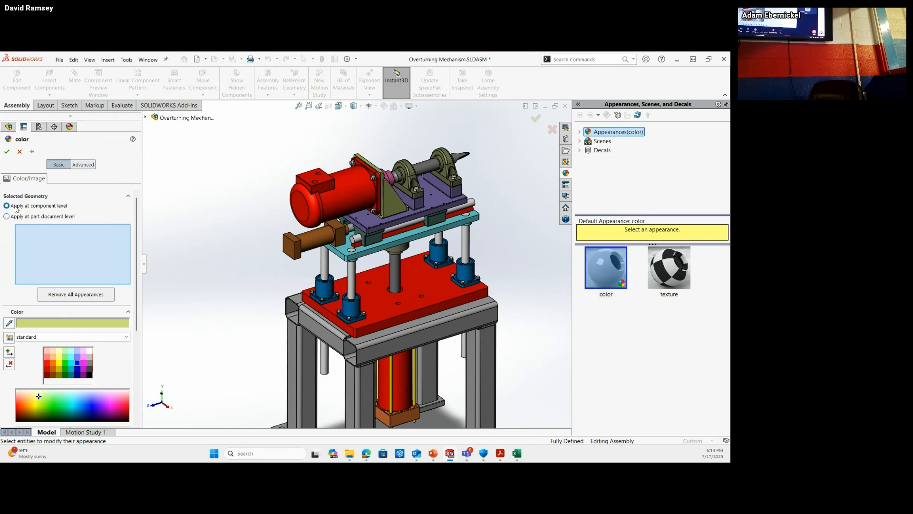
left_click(389, 198)
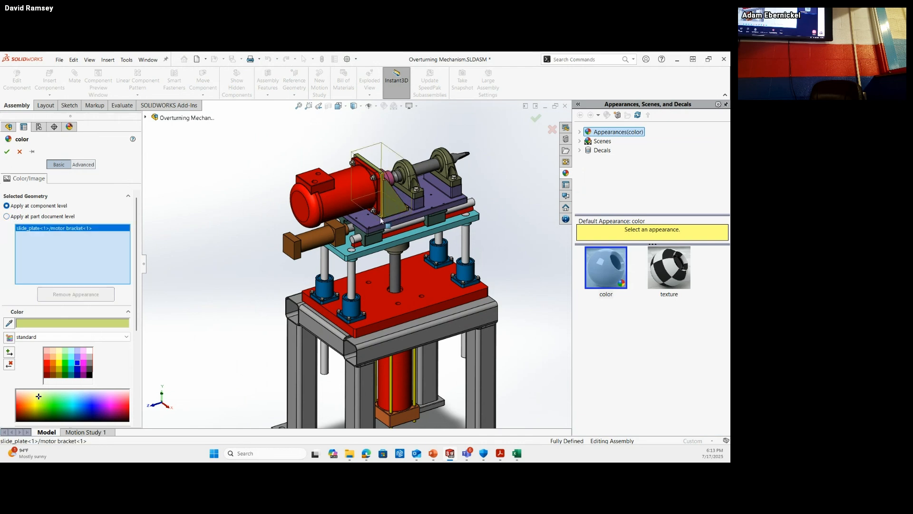
left_click(59, 363)
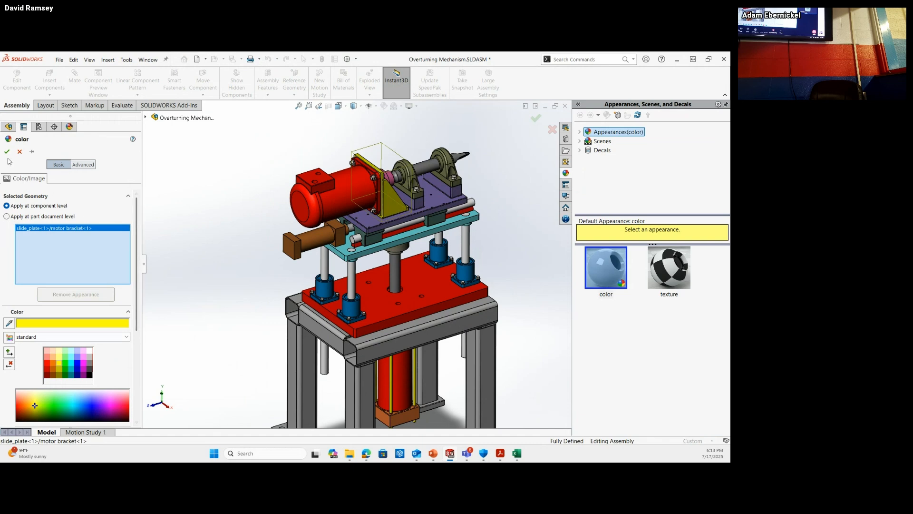
scroll(138, 328, "down", 3)
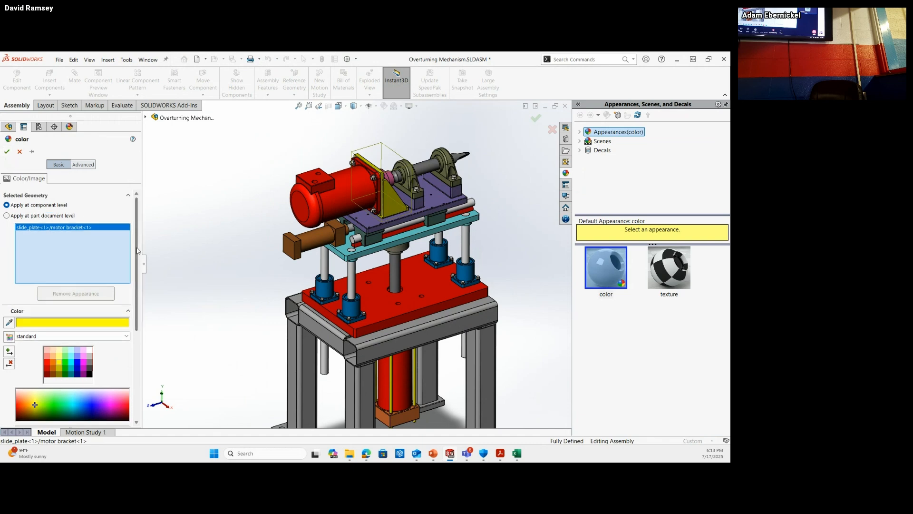
scroll(138, 328, "down", 1)
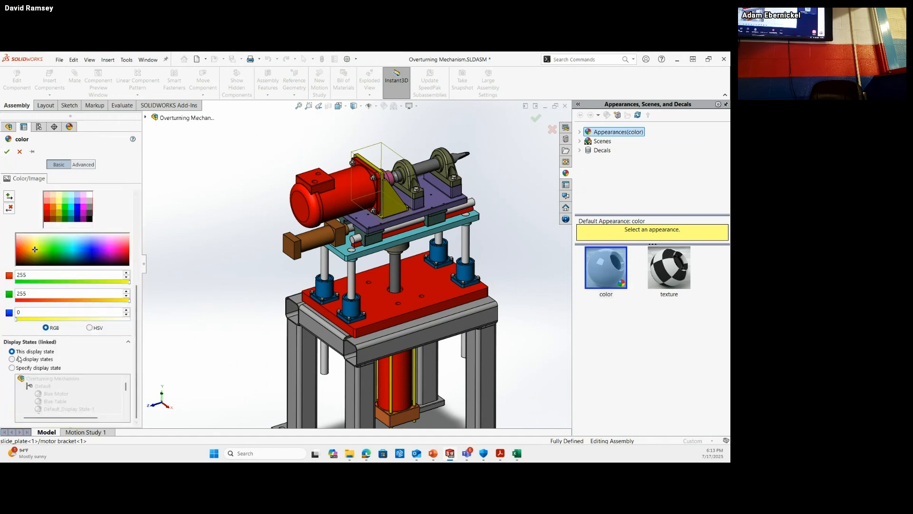
left_click(7, 152)
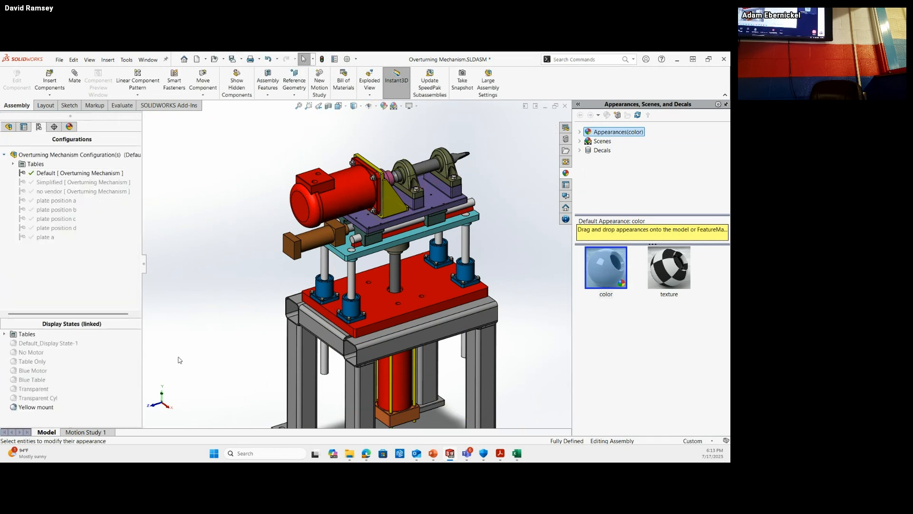
- Activate the Transparent Cyl display state, examine the motor bracket up close, and return to Yellow mount to compare its color
double_click(33, 398)
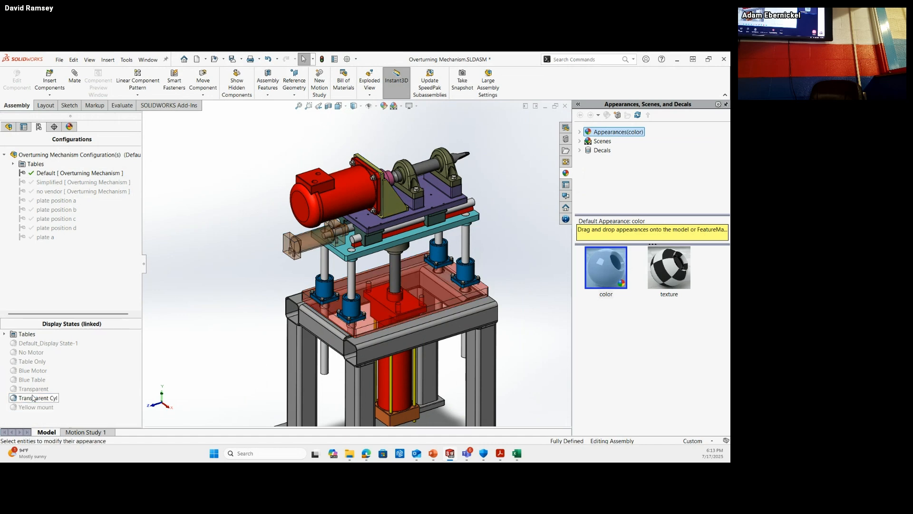
scroll(412, 195, "down", 2)
scroll(412, 195, "down", 4)
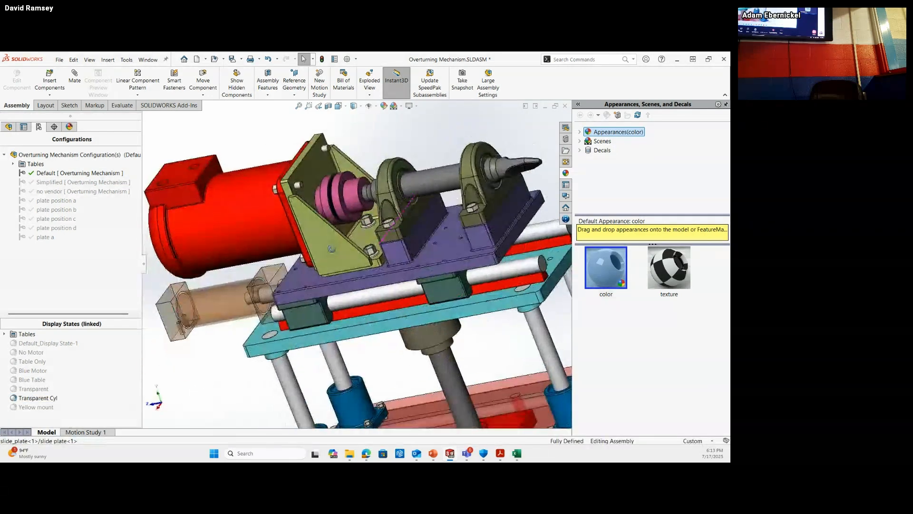
left_click(30, 408)
left_click(31, 408)
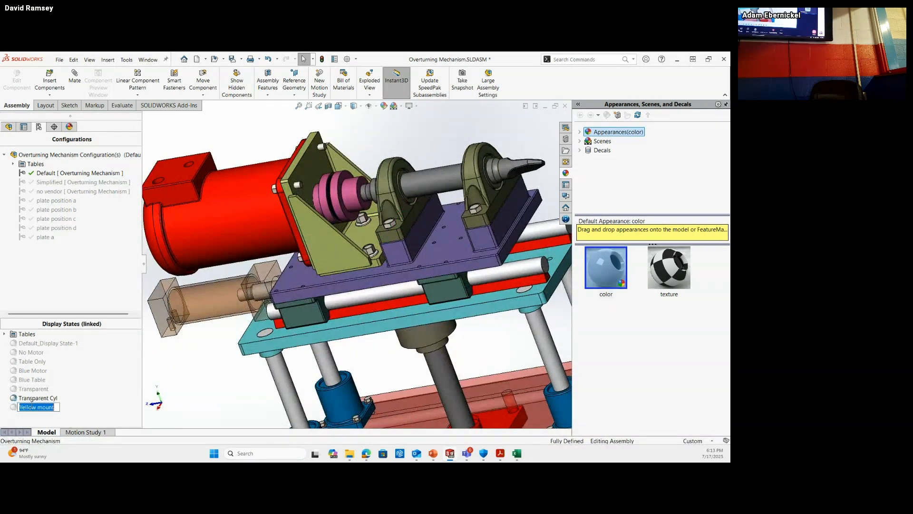
left_click(79, 407)
double_click(23, 409)
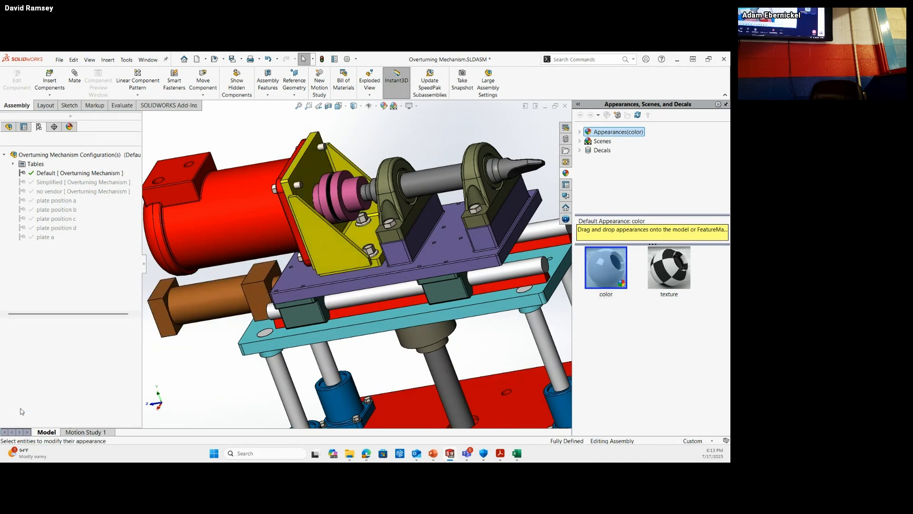
scroll(309, 340, "up", 5)
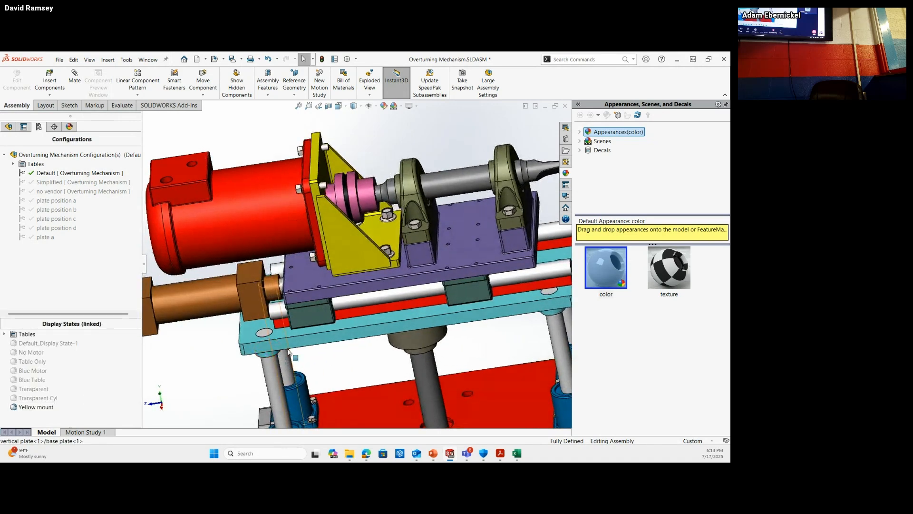
scroll(309, 341, "up", 5)
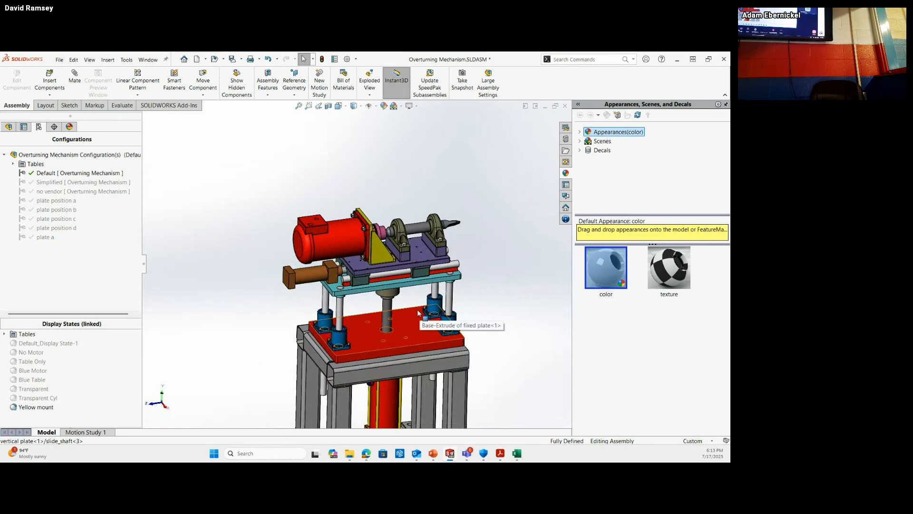
- Switch to the PowerPoint slide show, advance to the closing slide, and return to the SOLIDWORKS assembly
key("super+Tab")
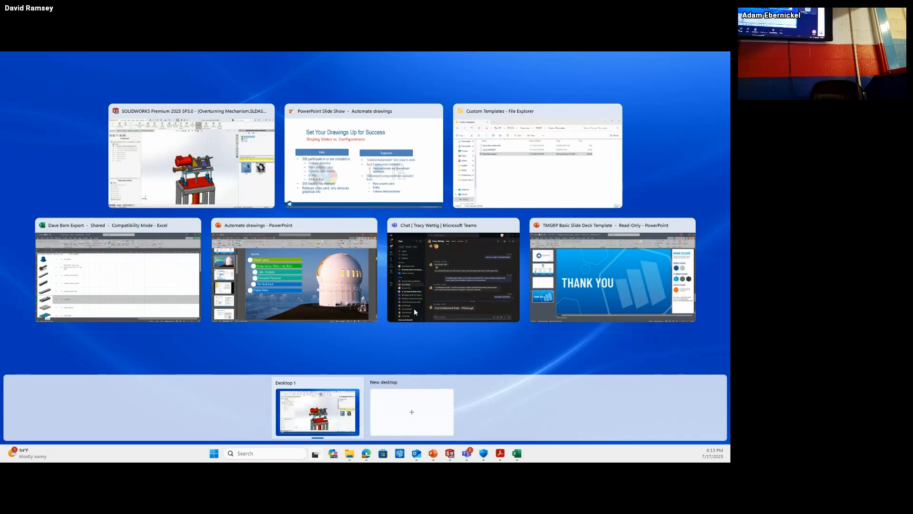
key("Escape")
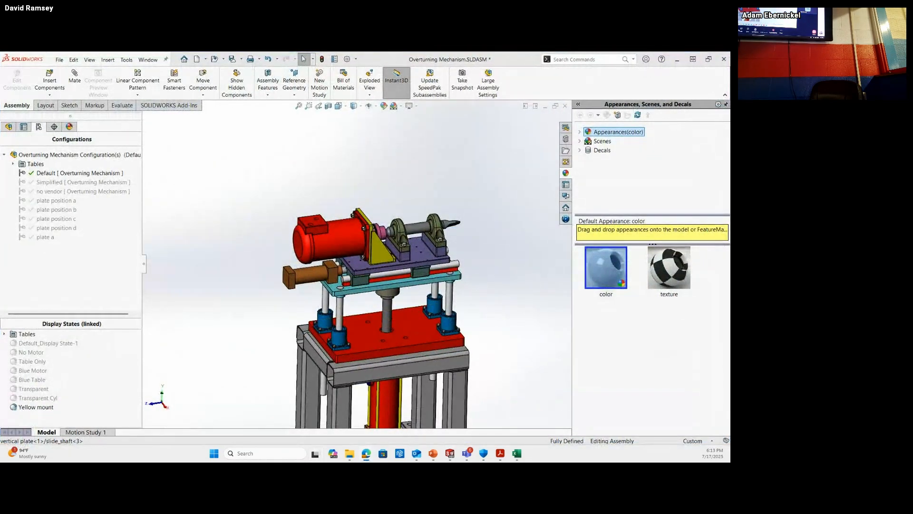
key("alt+Tab")
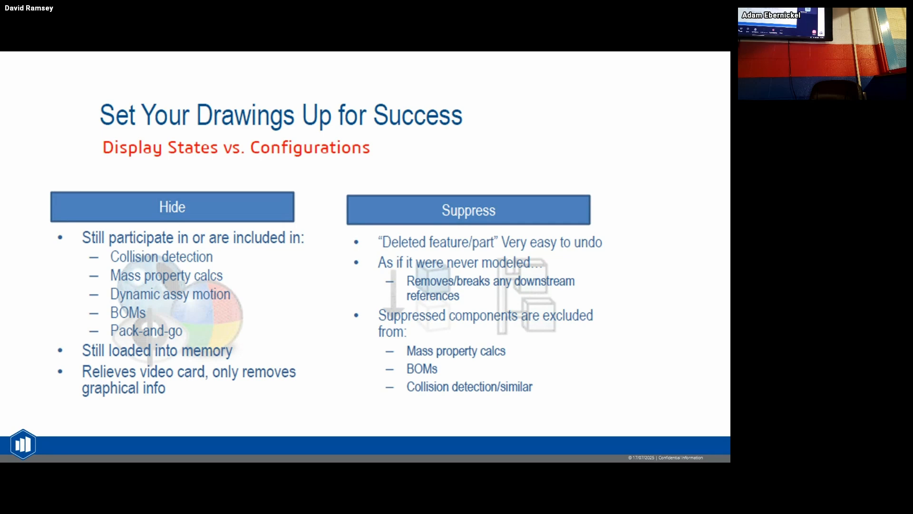
left_click(451, 264)
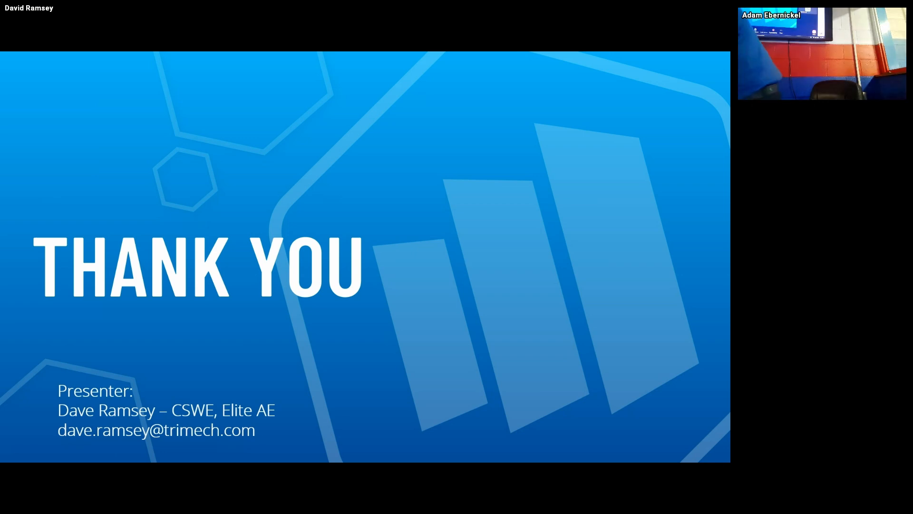
key("alt+Tab")
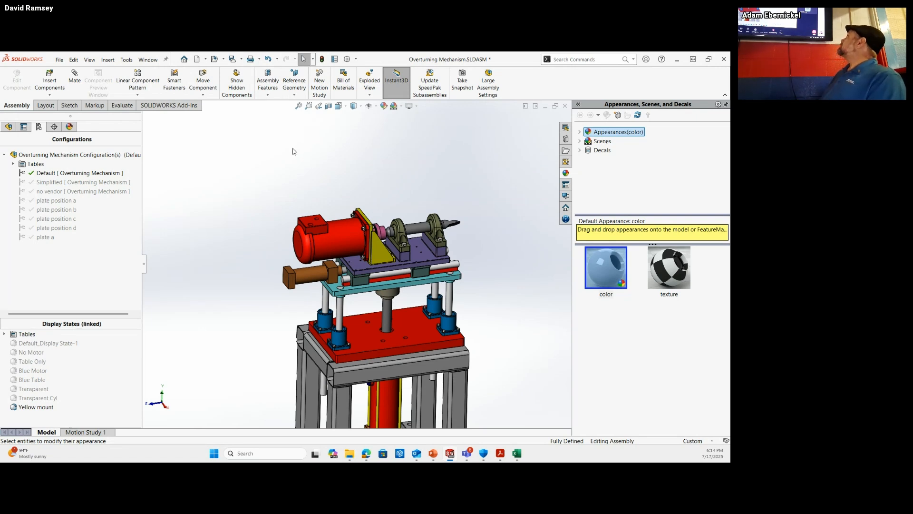
- Show the assembly's custom properties and check which documents are open
left_click(566, 185)
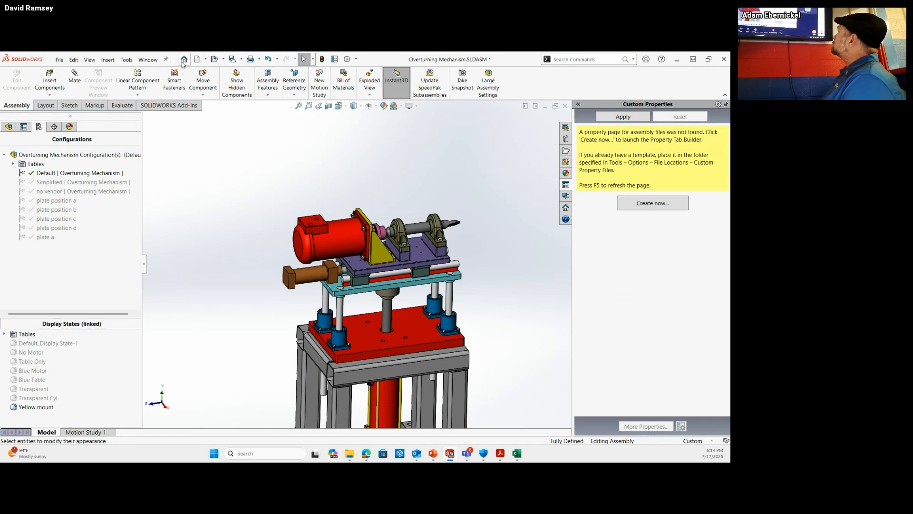
left_click(152, 61)
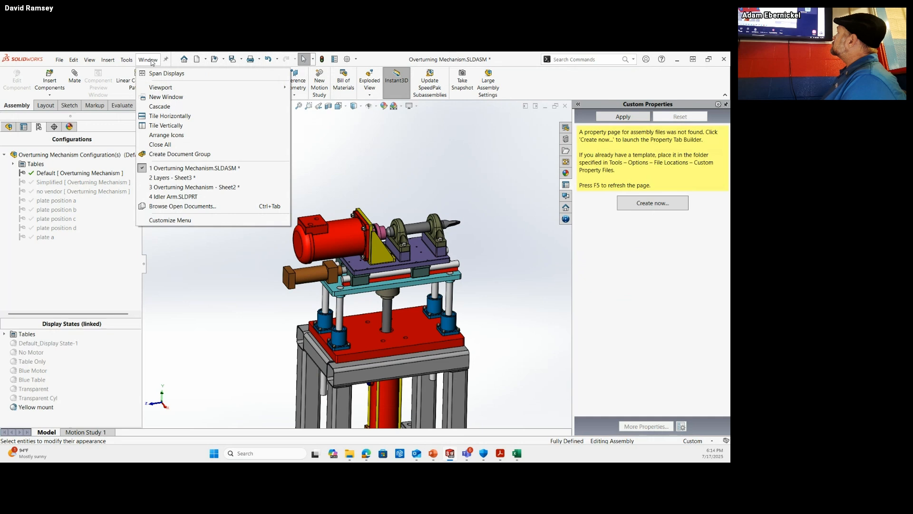
left_click(318, 151)
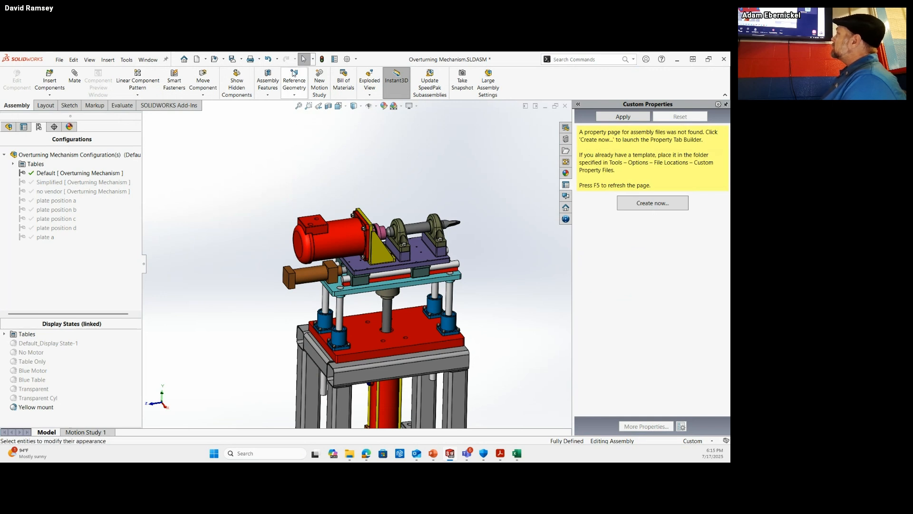
- Open the assembly's custom file properties and review the value expressions that can be linked to a property
left_click(334, 59)
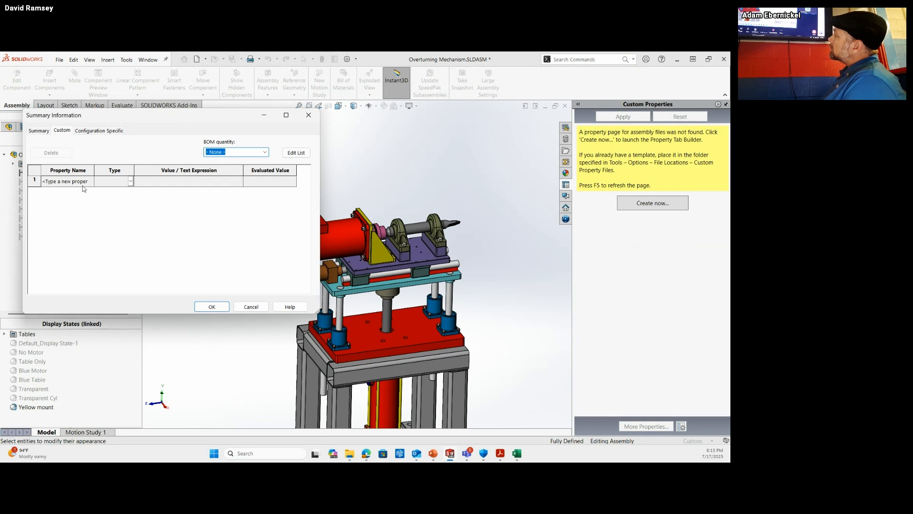
left_click(240, 181)
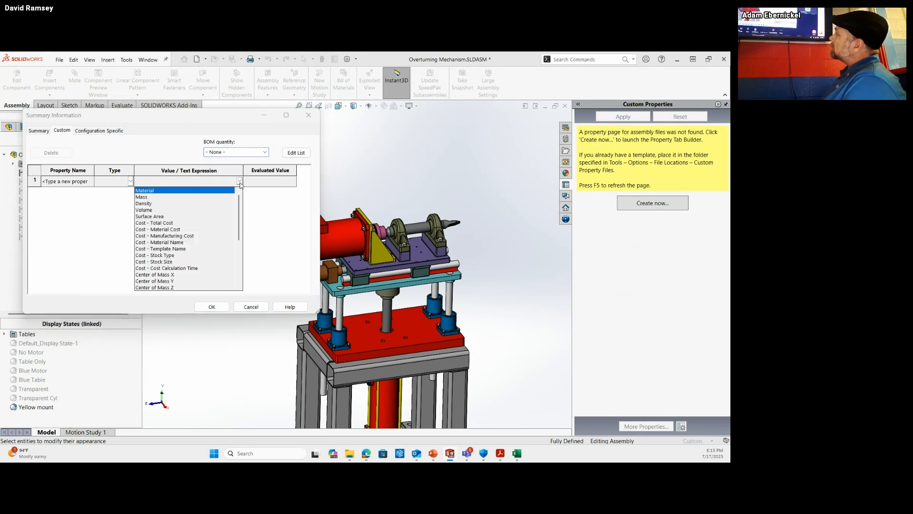
scroll(162, 236, "down", 5)
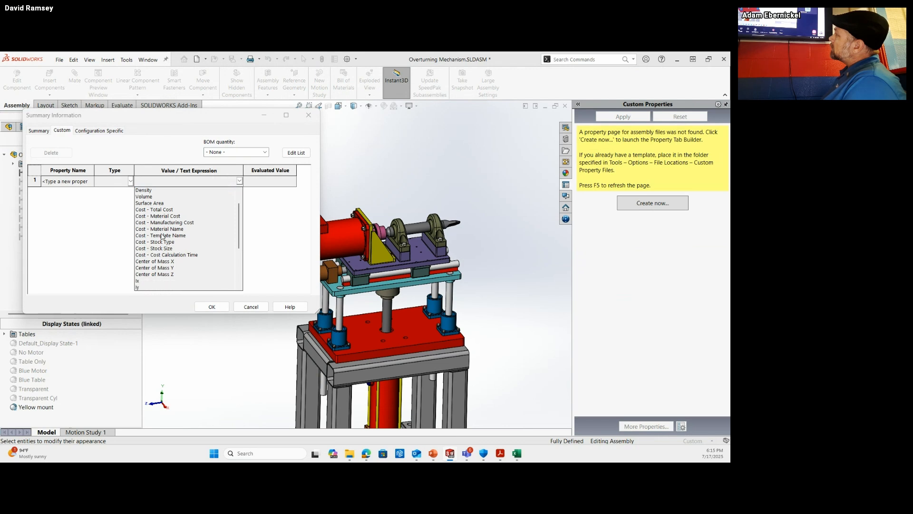
scroll(156, 238, "up", 5)
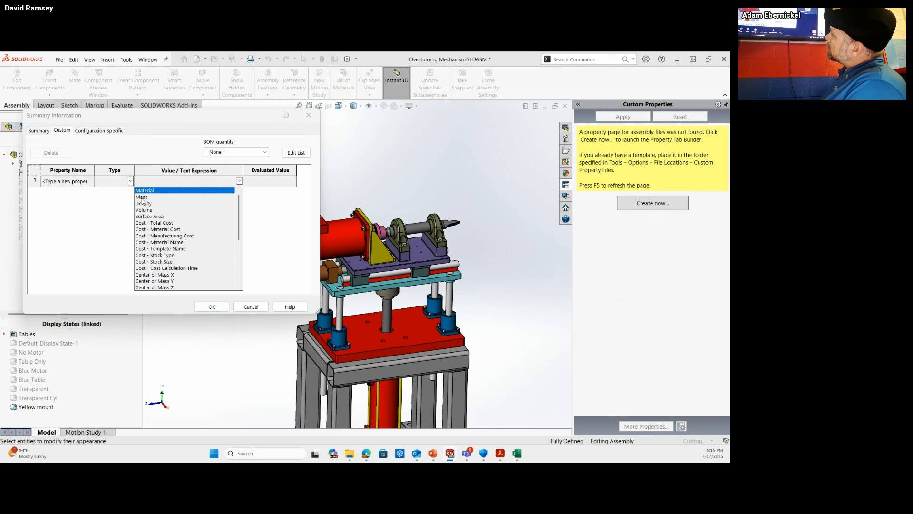
left_click(61, 184)
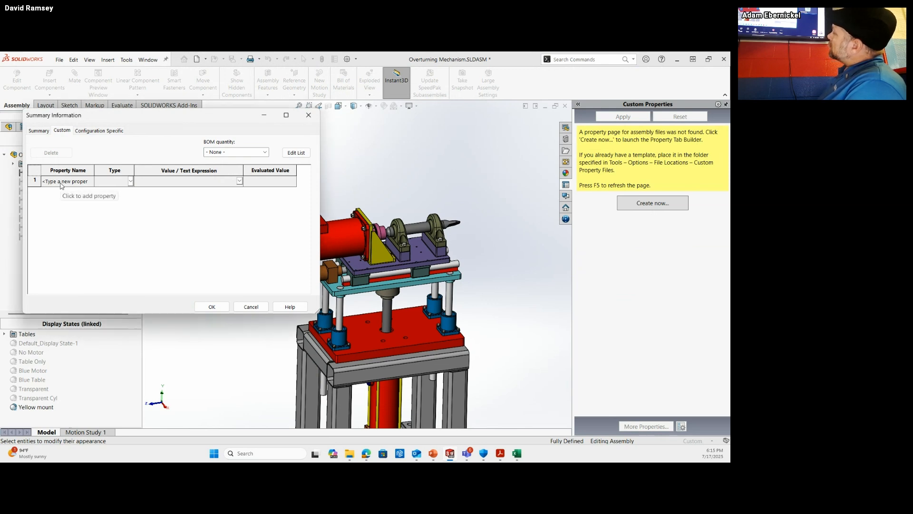
- Review the editable list of predefined custom property names and close it without changes
left_click(68, 182)
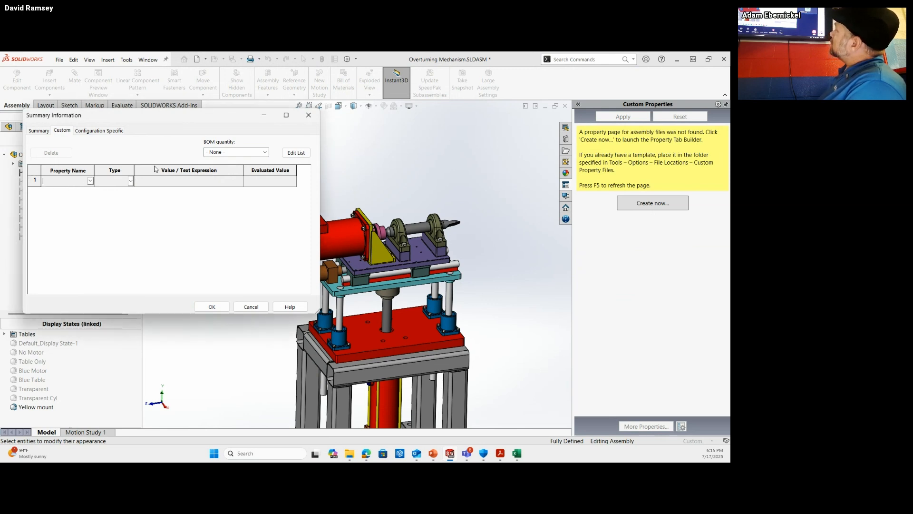
left_click(292, 153)
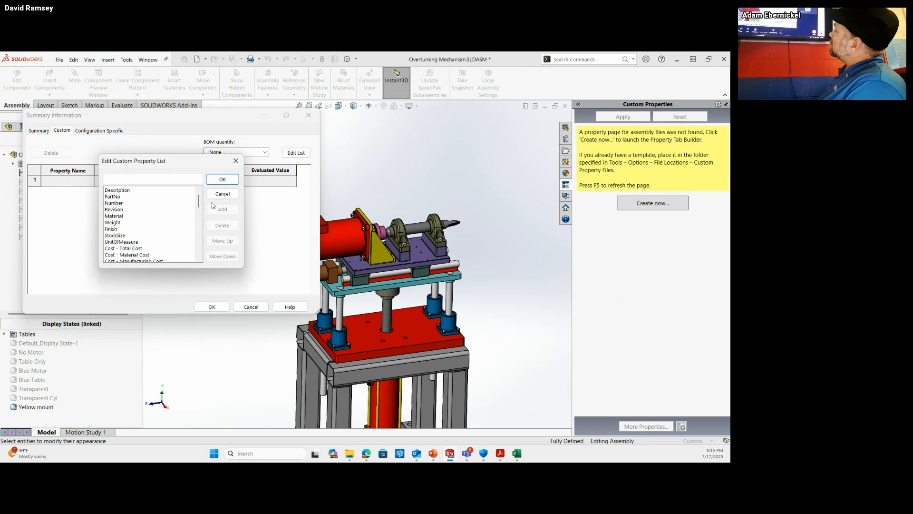
mouse_move(199, 206)
left_mouse_down()
mouse_move(198, 237)
mouse_move(195, 203)
left_mouse_up()
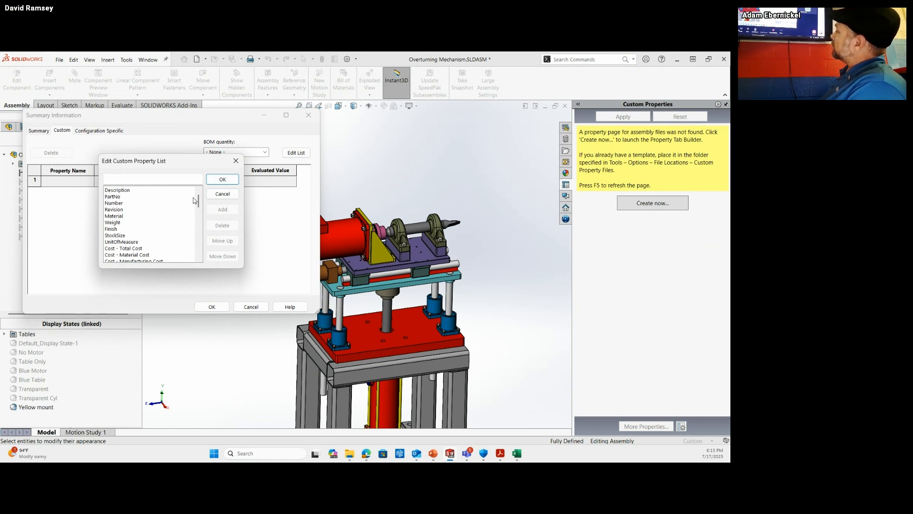
left_click(236, 161)
- Add a custom text property named material and link its value to the assembly's Material expression
left_click(84, 180)
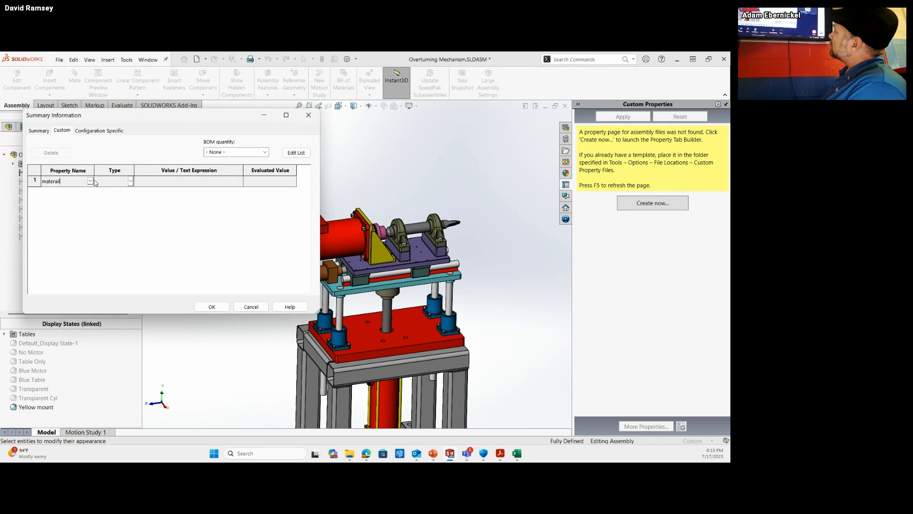
type("materail")
key("BackSpace")
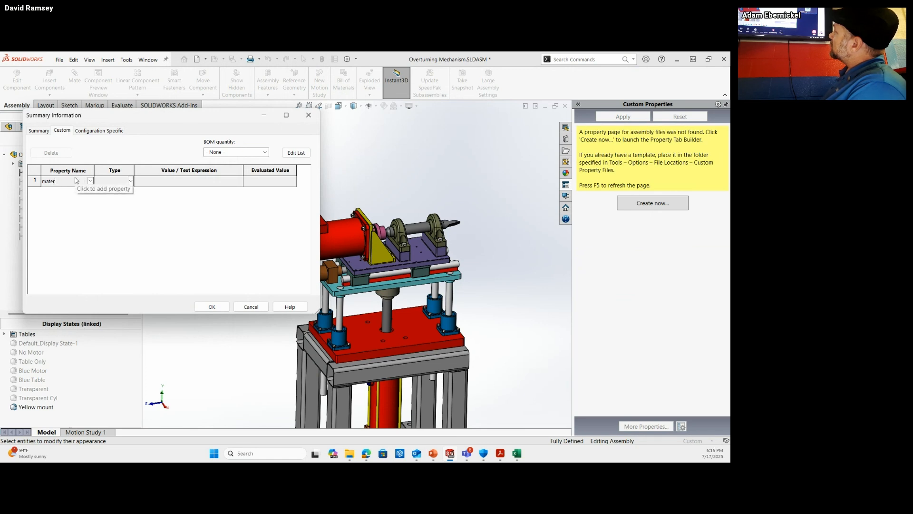
type("l")
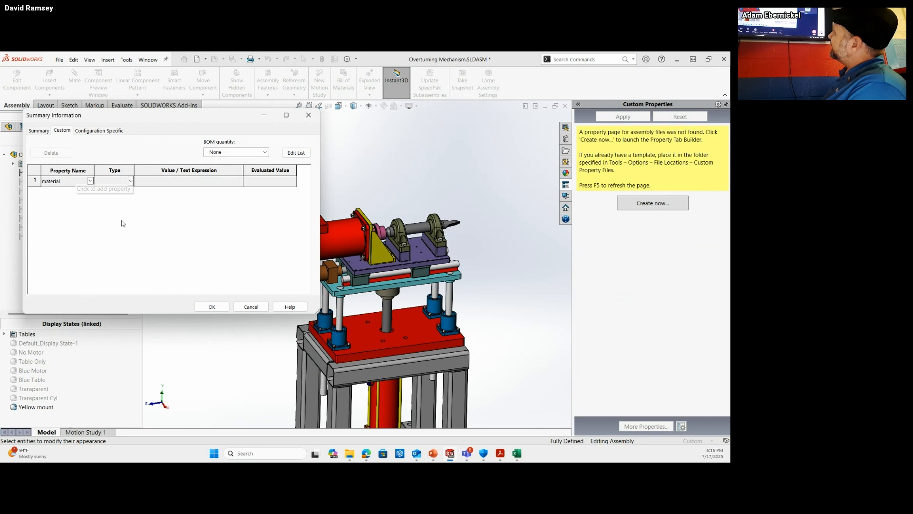
left_click(220, 181)
left_click(240, 182)
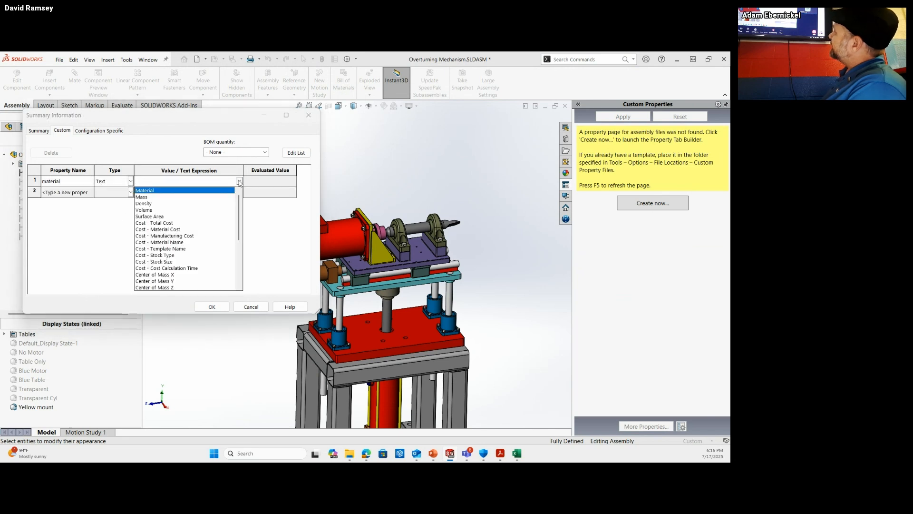
left_click(161, 190)
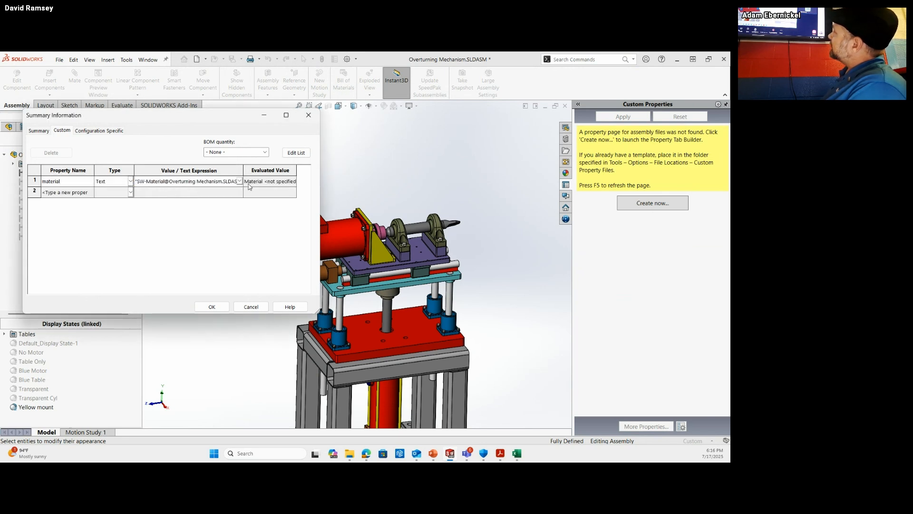
left_click_drag(321, 213, 496, 236)
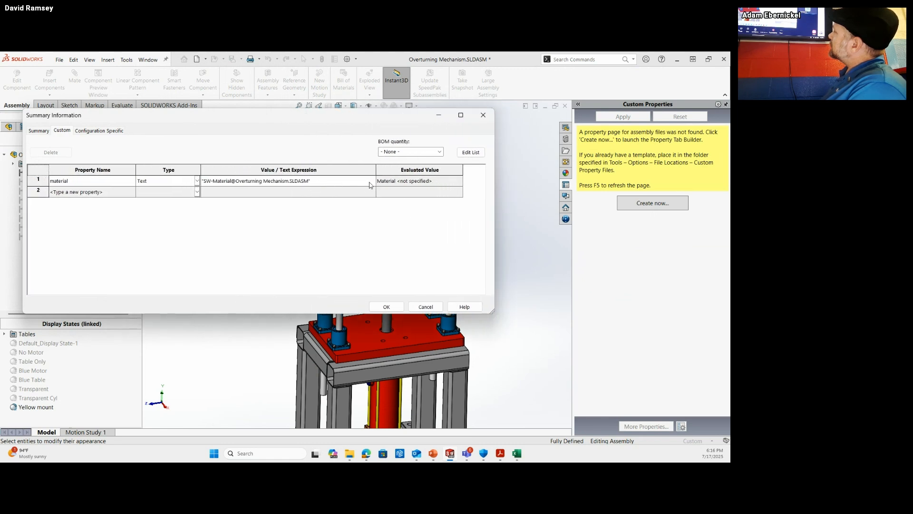
left_click(299, 183)
left_click(299, 183)
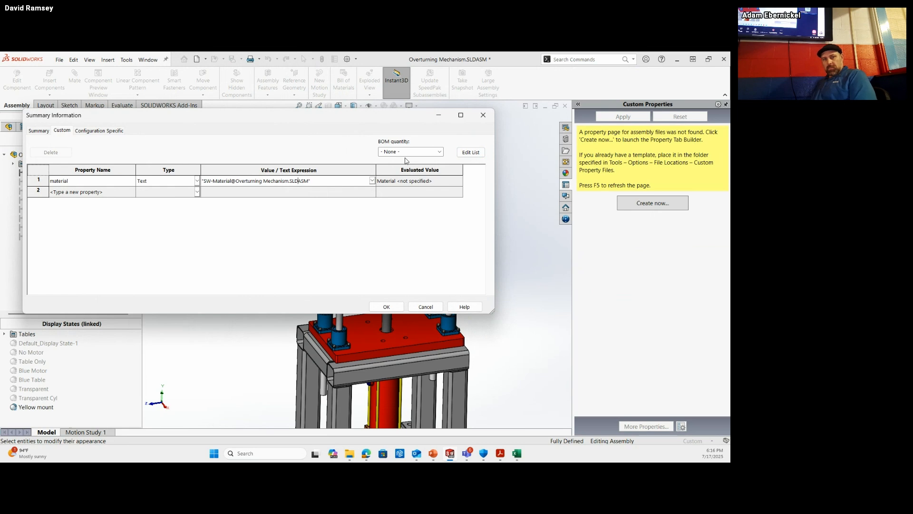
- Review the assembly's summary information, return to its custom properties, and cancel the file properties without saving
left_click(39, 131)
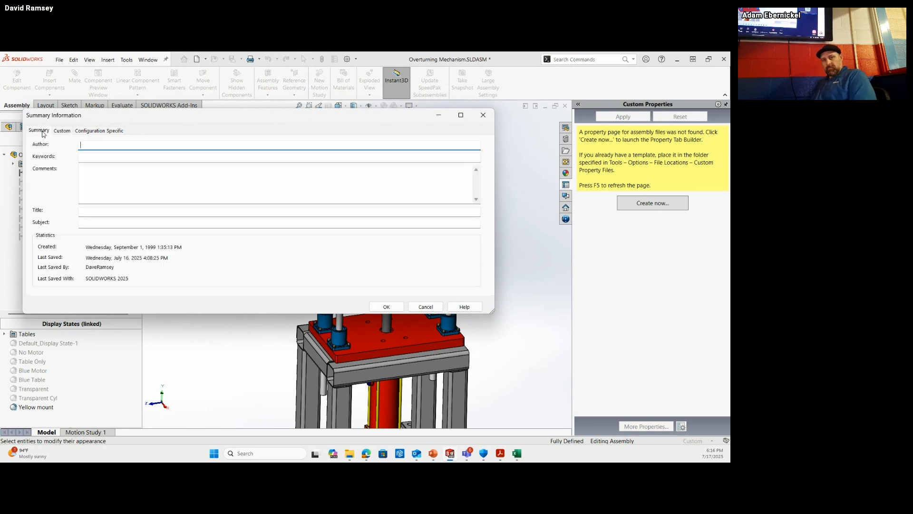
left_click(62, 131)
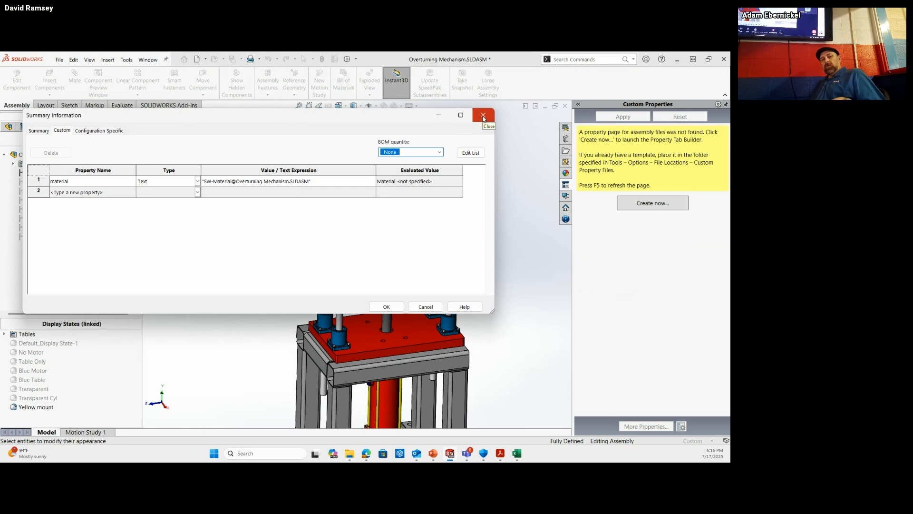
left_click(425, 307)
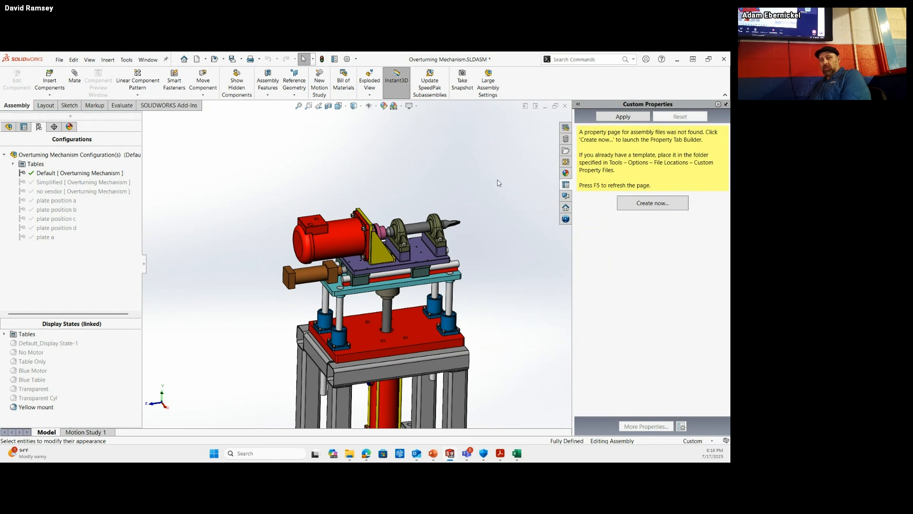
- Launch the Property Tab Builder, load template.prtprp, and examine the attributes of its Material list
left_click(662, 198)
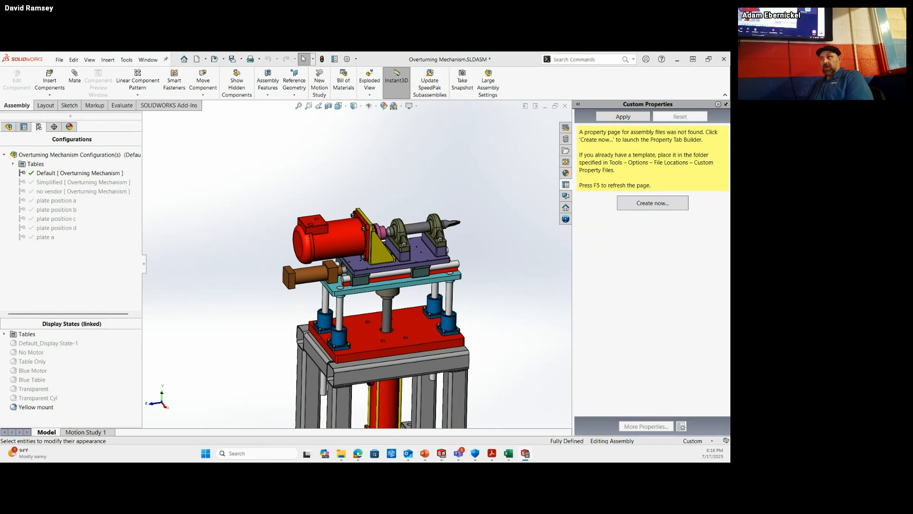
left_click_drag(674, 148, 333, 101)
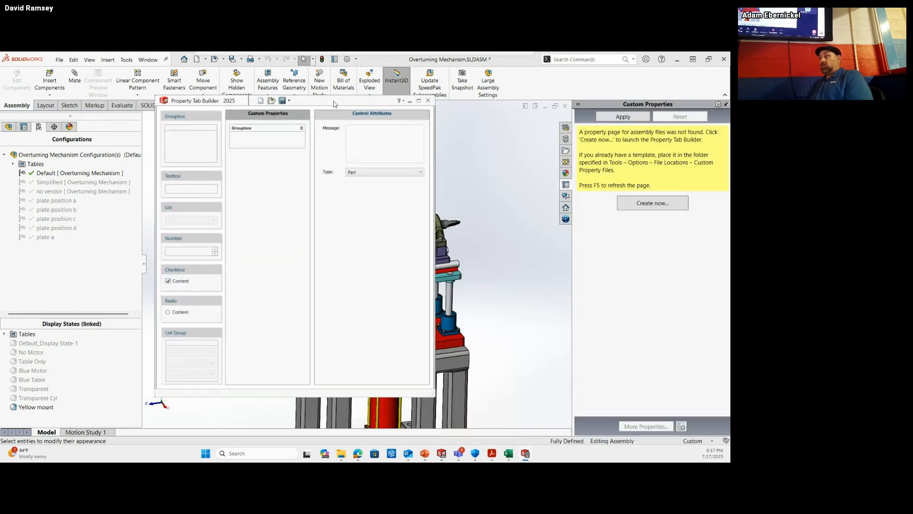
left_click(272, 102)
left_click(248, 201)
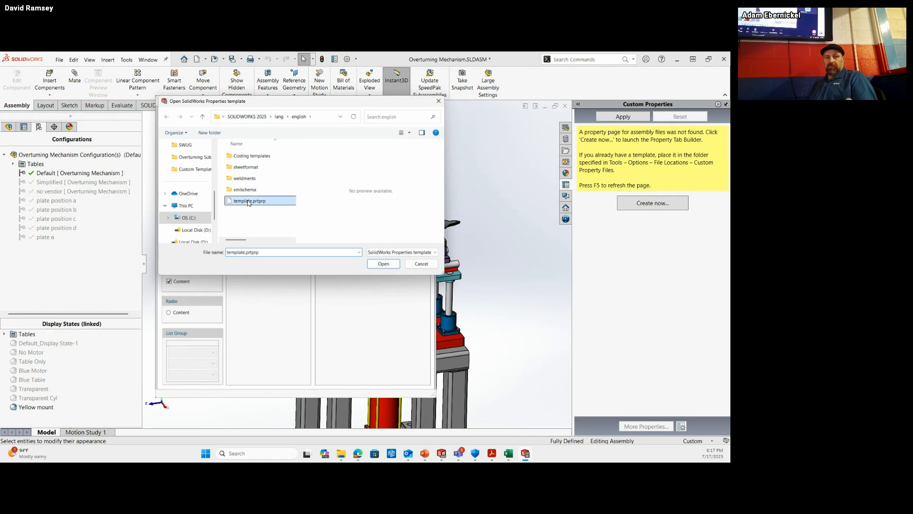
left_click(384, 263)
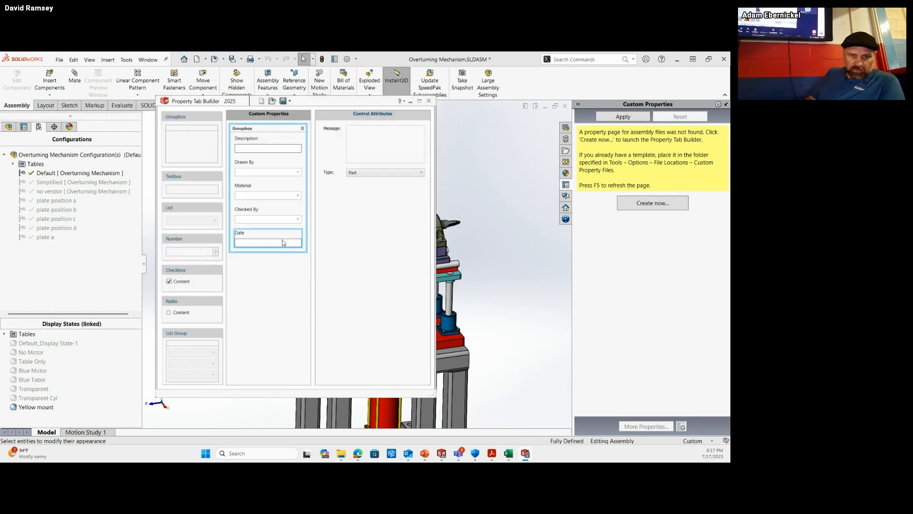
left_click(250, 188)
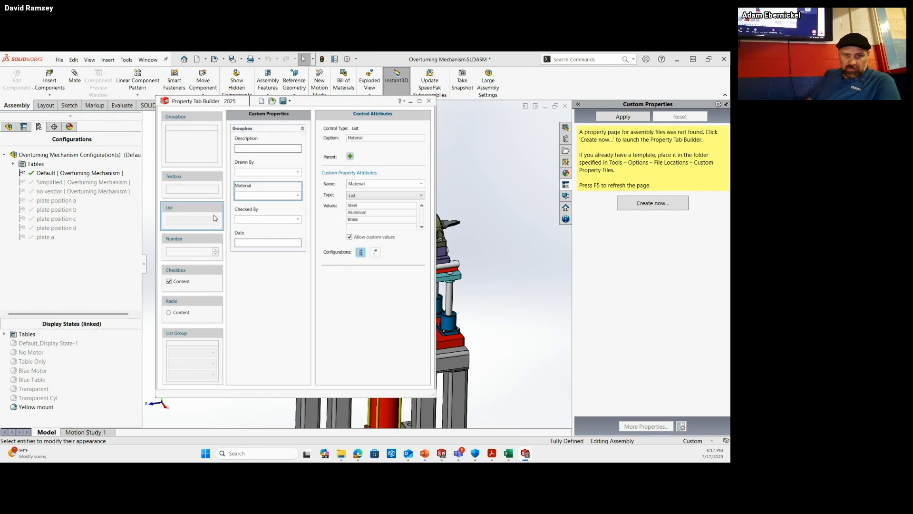
- Add a textbox control below the Date field in the template and set its property type to Text
left_click_drag(187, 178, 256, 291)
left_click(251, 291)
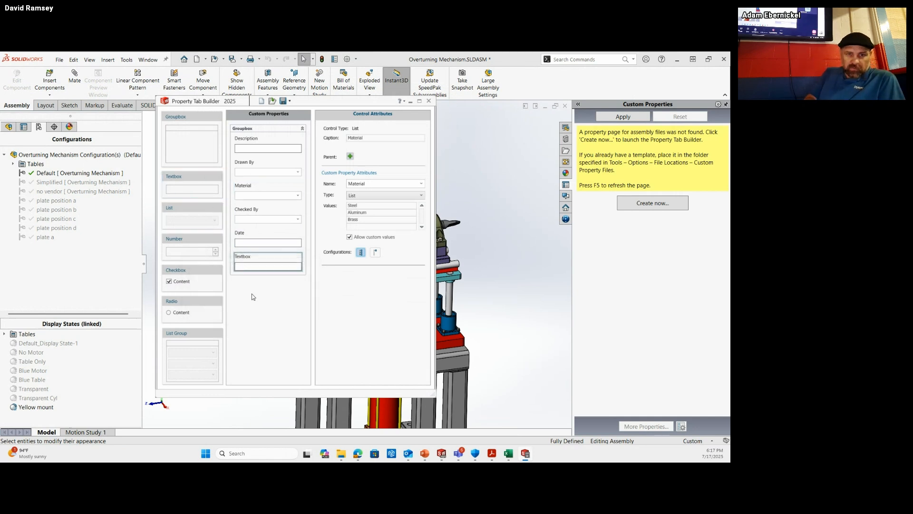
left_click(254, 259)
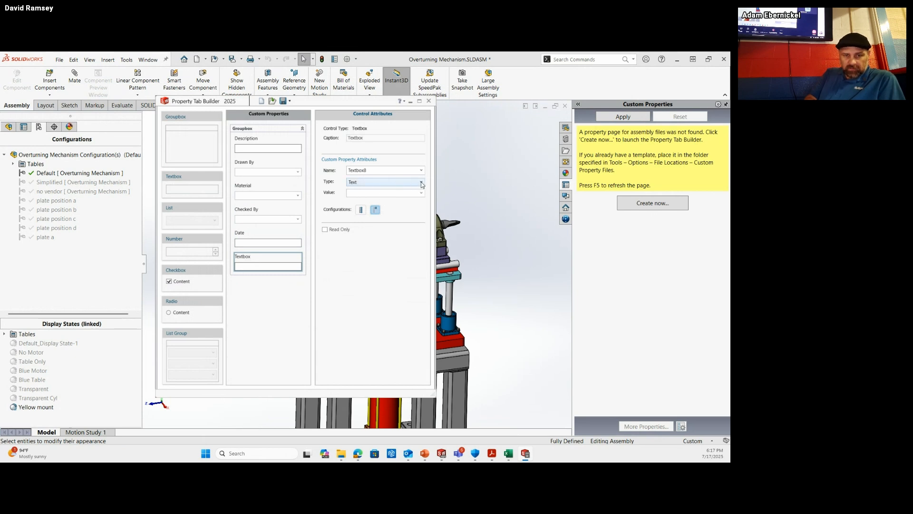
left_click(421, 183)
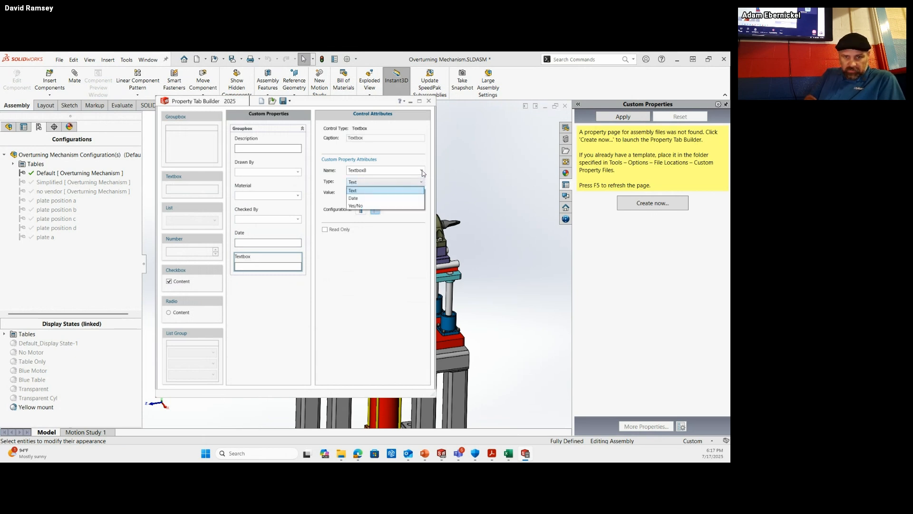
left_click(411, 191)
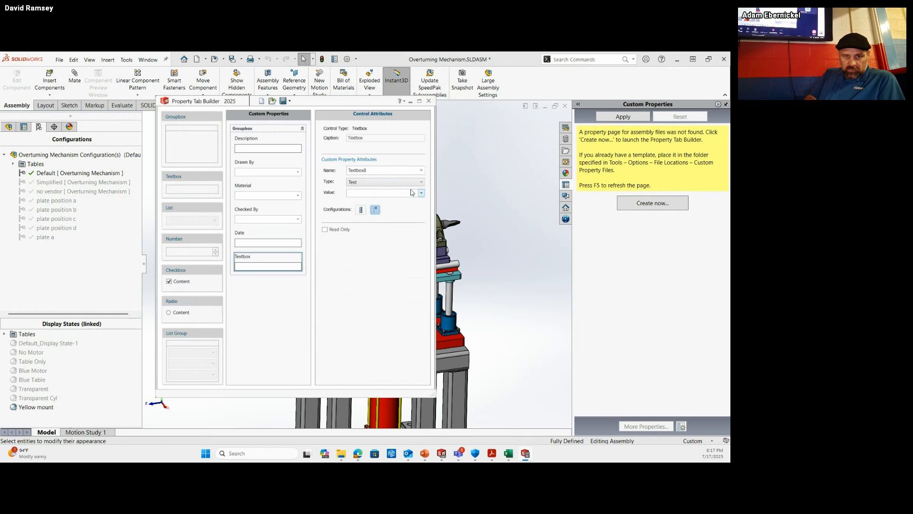
- Review the SOLIDWORKS values that can be linked to the new textbox, leaving its value empty
left_click(421, 193)
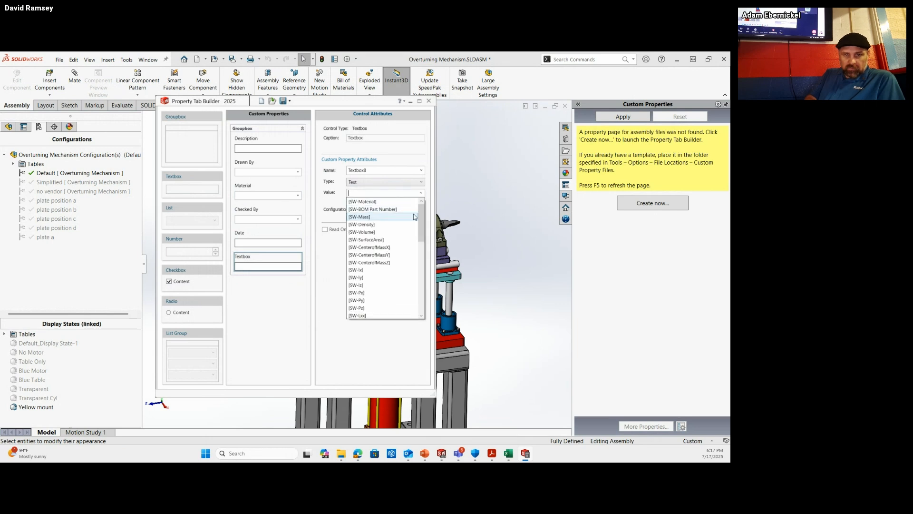
left_click_drag(421, 218, 420, 286)
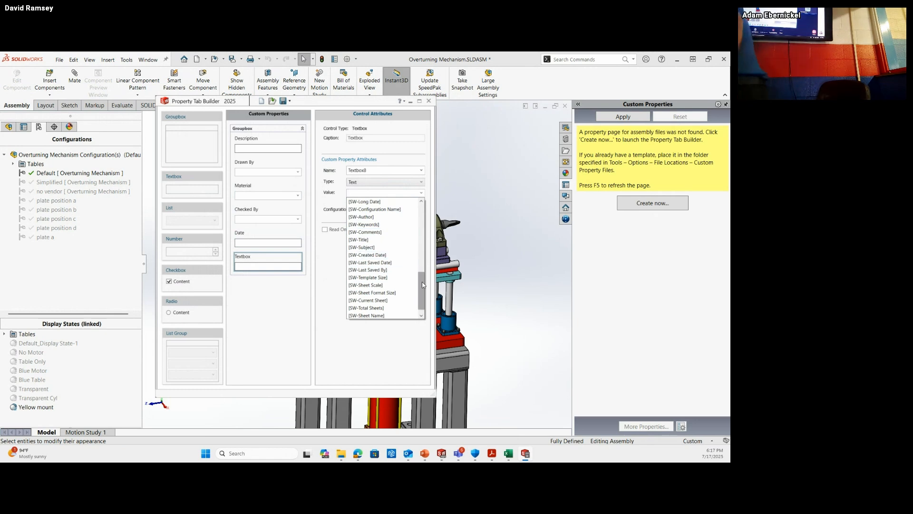
left_click_drag(421, 289, 422, 220)
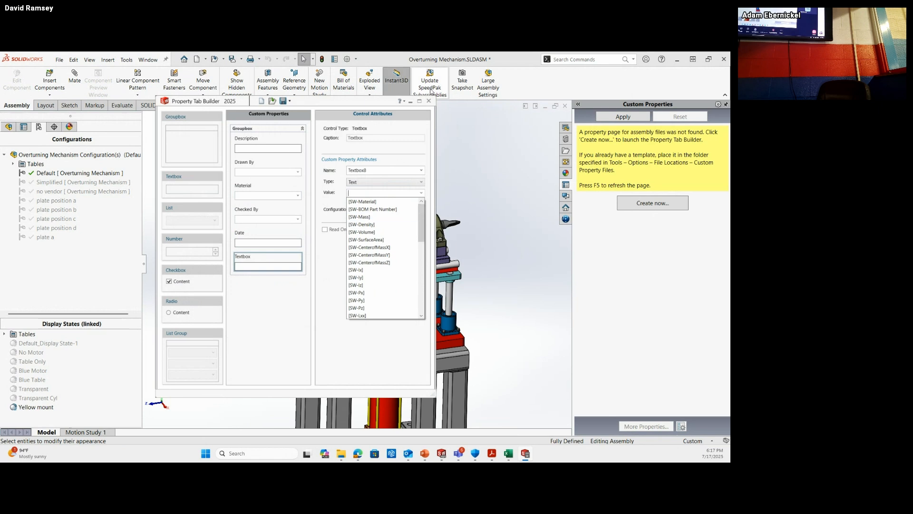
left_click(428, 102)
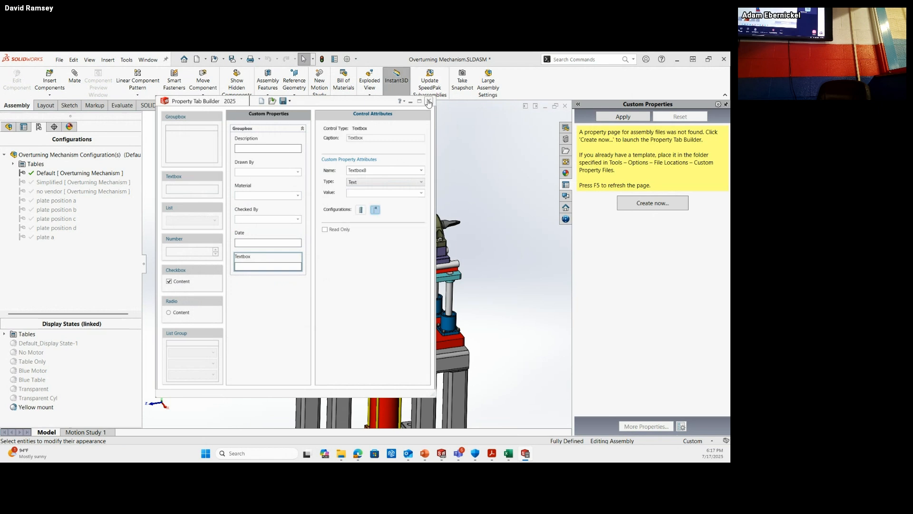
- Locate Property Tab Builder 2025 among the SOLIDWORKS Tools 2025 programs in Windows and launch it as a standalone application
left_click(207, 454)
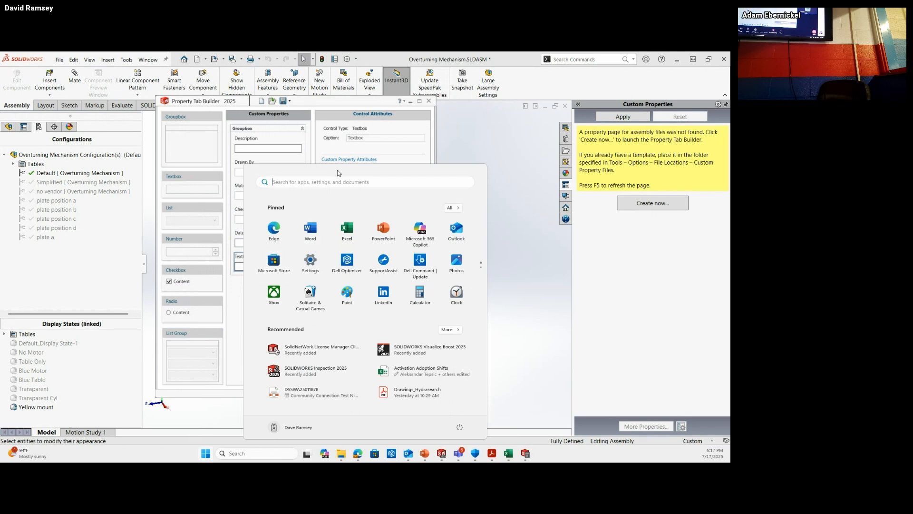
left_click(451, 208)
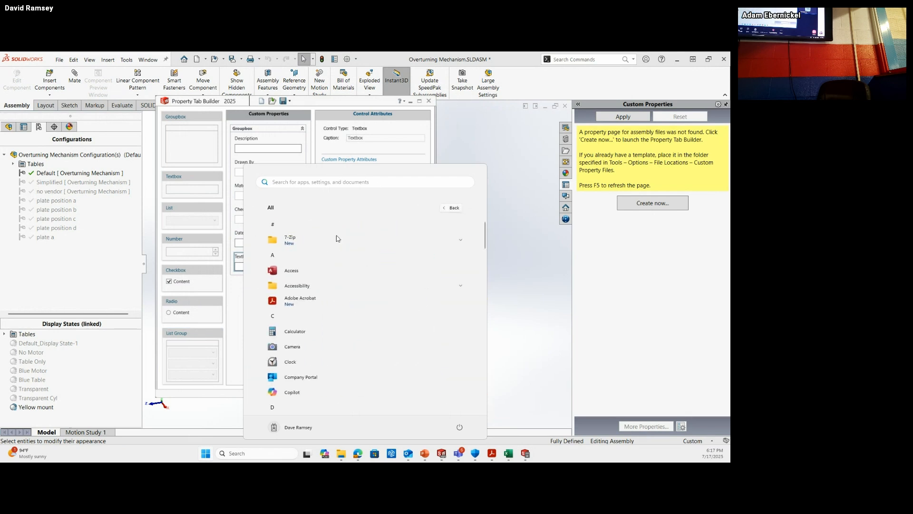
scroll(289, 332, "down", 12)
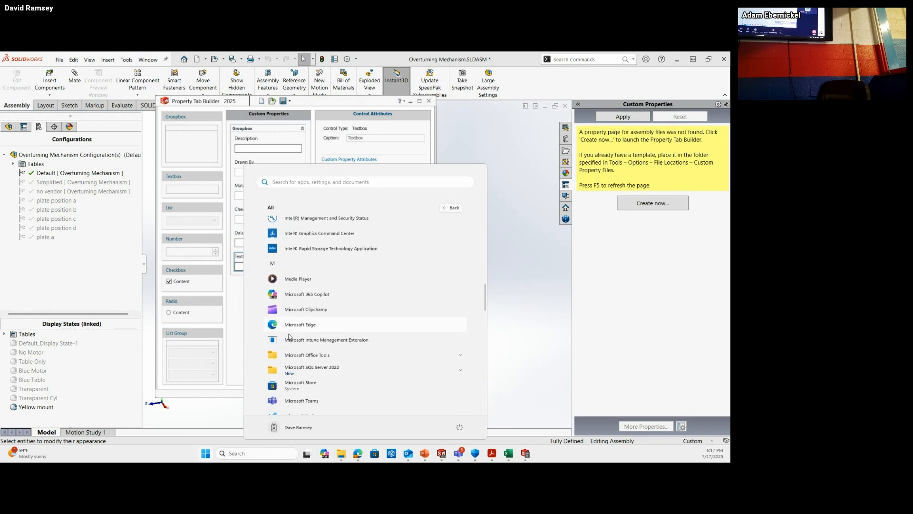
scroll(291, 336, "down", 10)
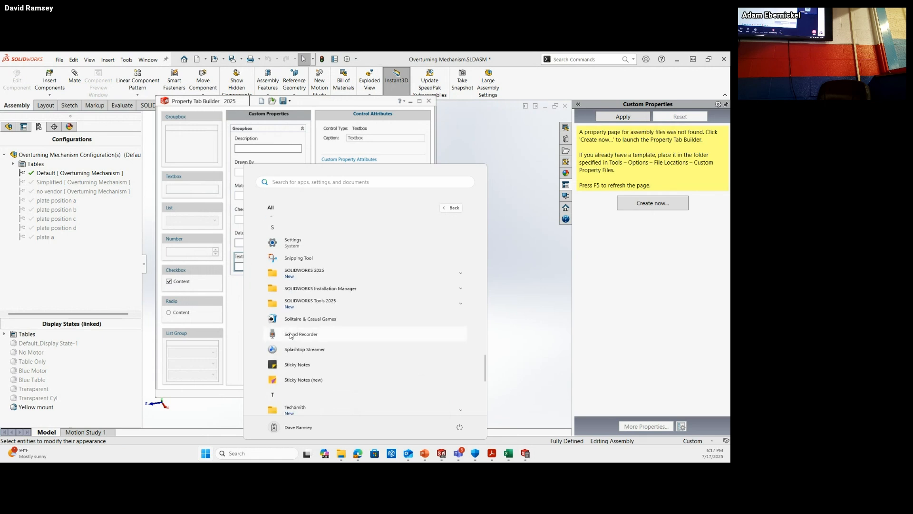
left_click(299, 273)
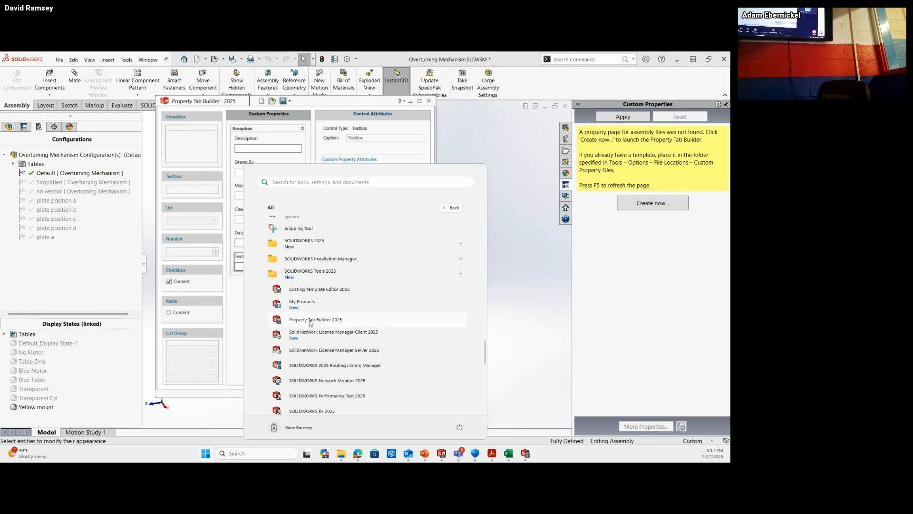
left_click(309, 322)
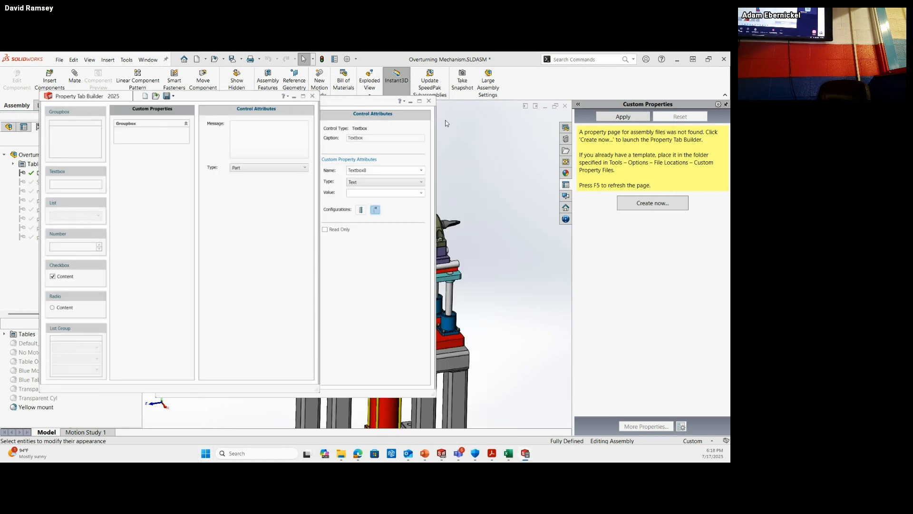
- Exit the edited property template without saving and close the second Property Tab Builder window
left_click(428, 101)
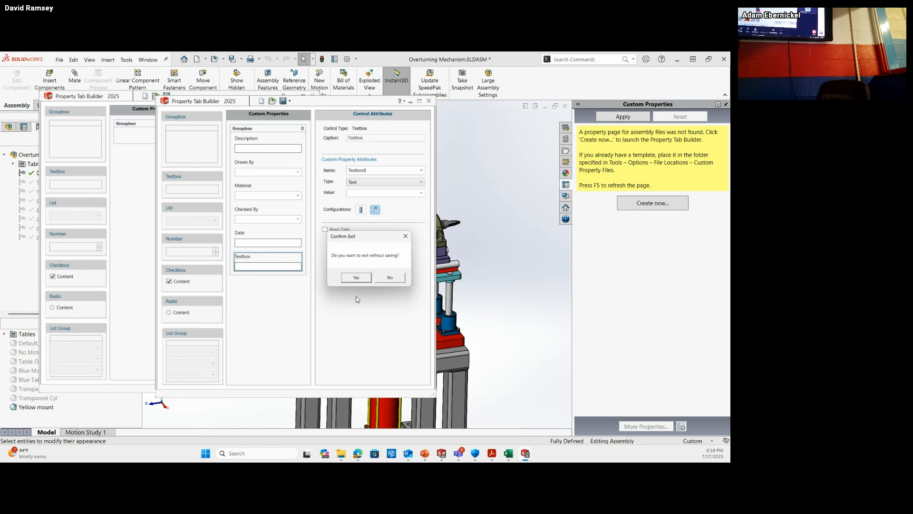
left_click(359, 278)
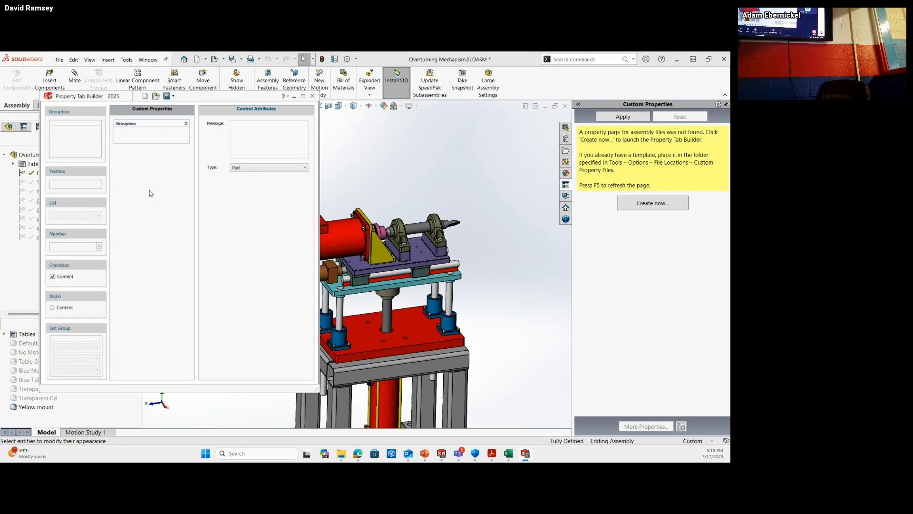
left_click(312, 95)
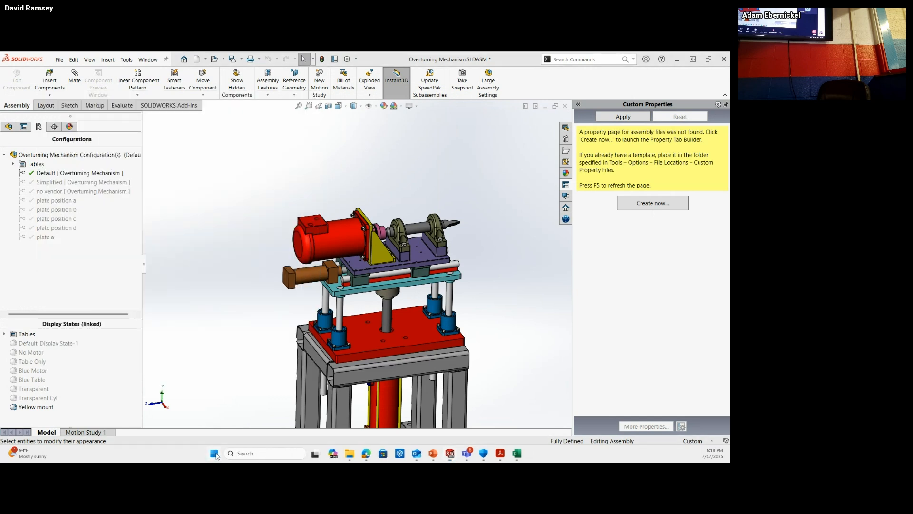
- Search Windows for "property" to locate the Property Tab Builder, and clear the search without launching it
left_click(214, 454)
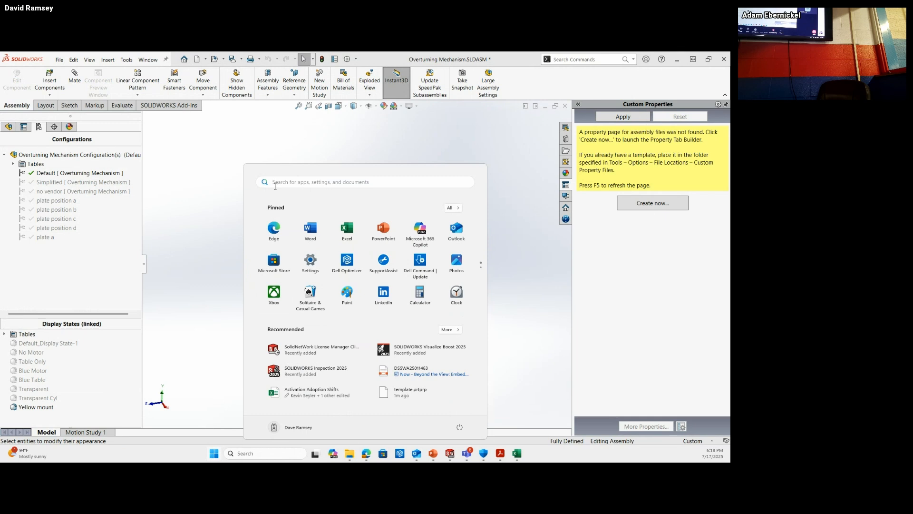
type("property")
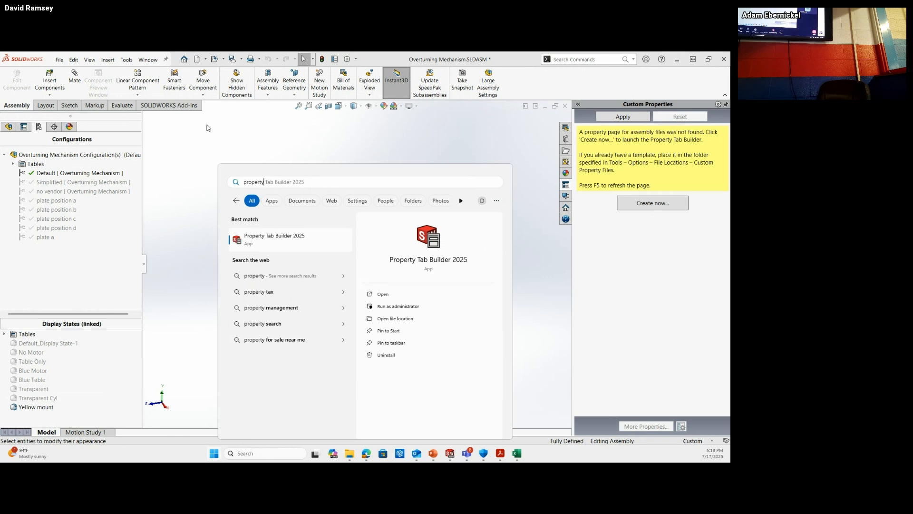
left_click(237, 201)
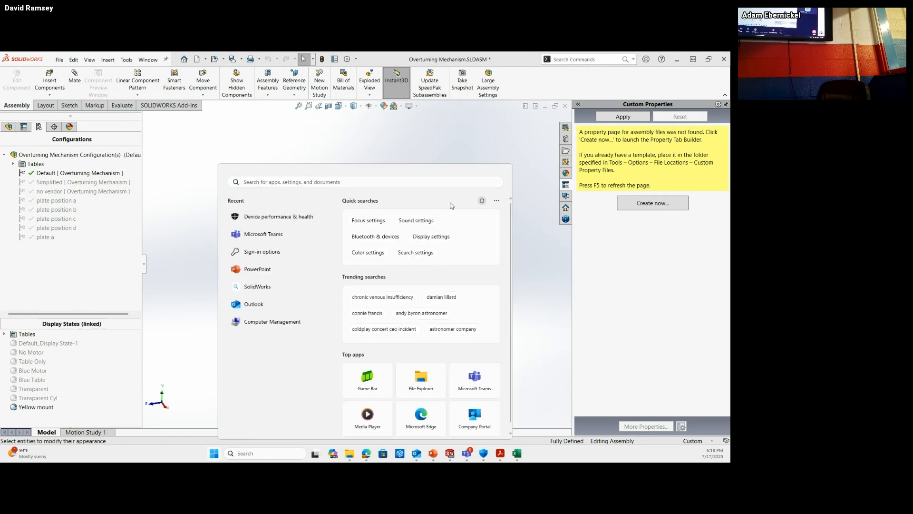
- Locate Property Tab Builder 2025 among the installed SOLIDWORKS Tools 2025 programs in Windows without launching it
left_click(168, 419)
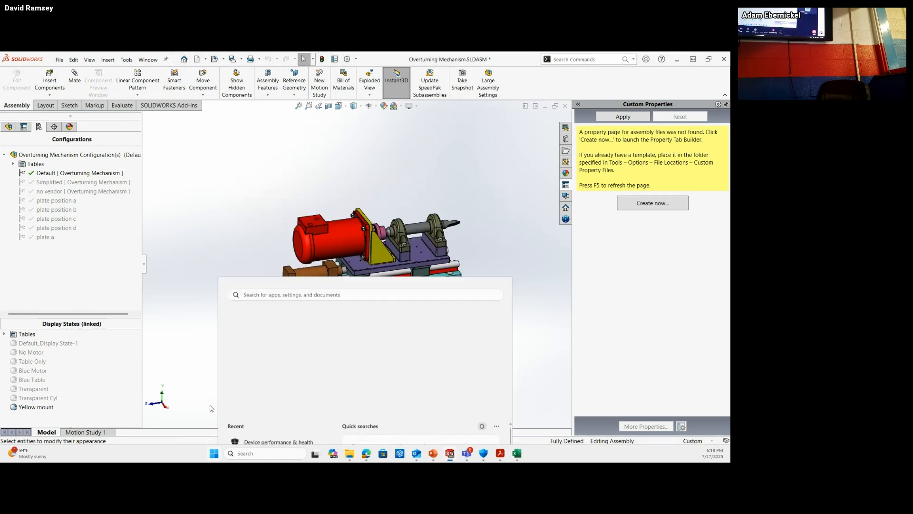
left_click(214, 454)
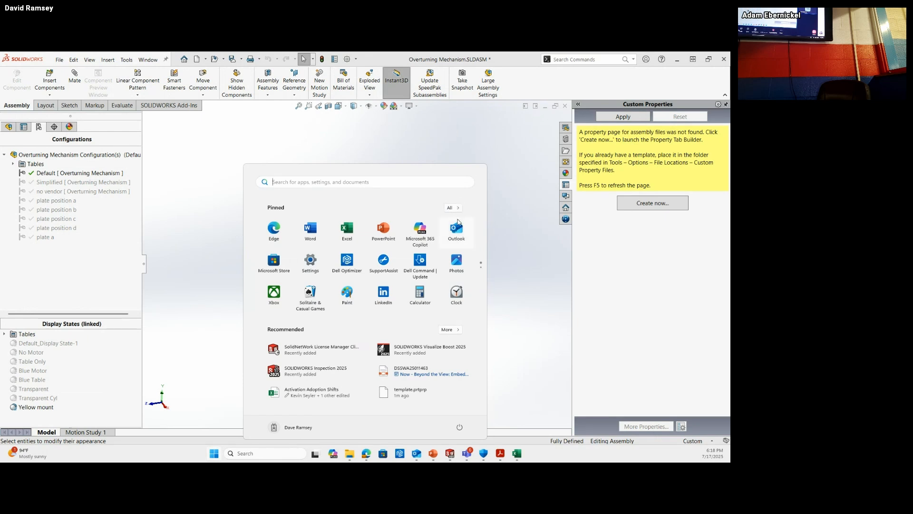
left_click(451, 208)
scroll(291, 346, "down", 15)
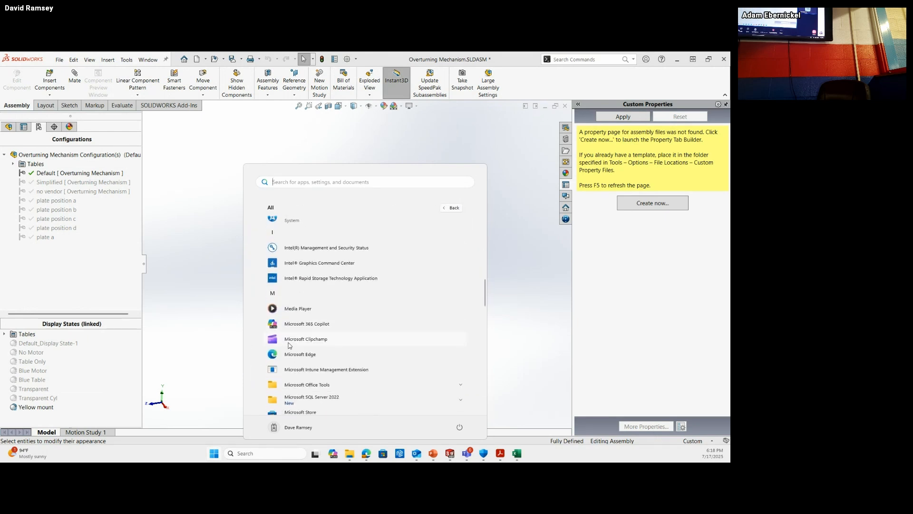
scroll(291, 346, "down", 10)
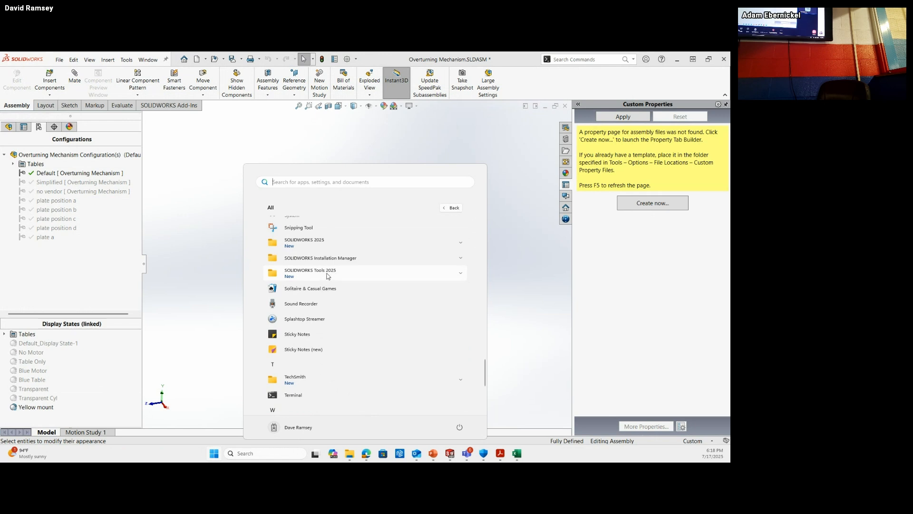
left_click(328, 275)
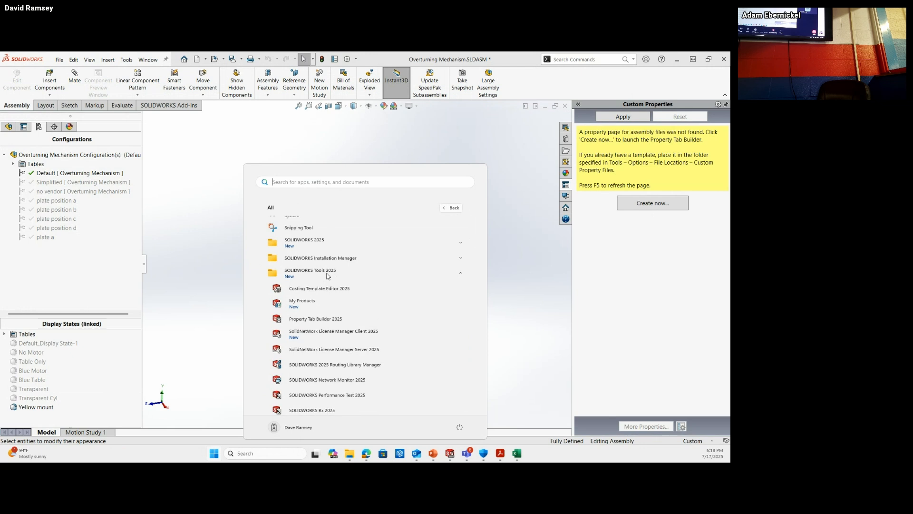
left_click(320, 146)
- Look up the folder set for Custom Property Files under the file locations in the system options
left_click(346, 59)
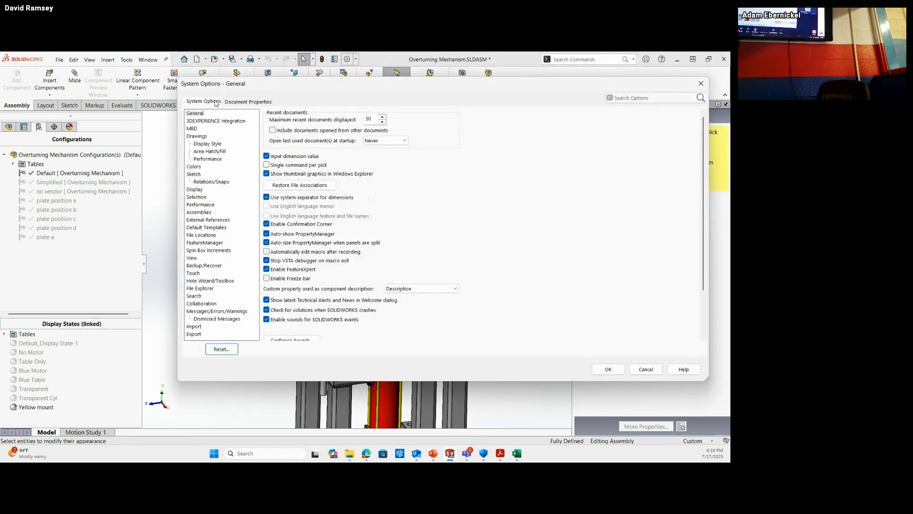
left_click(199, 235)
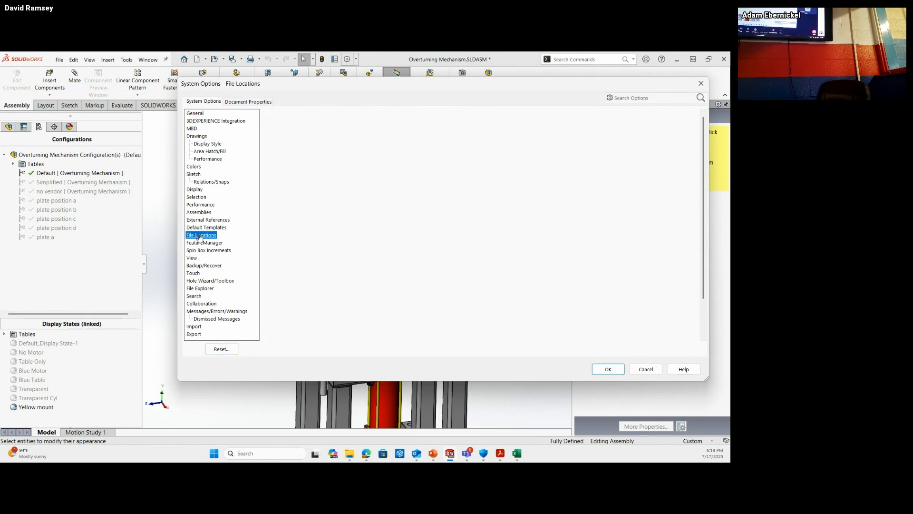
left_click(373, 121)
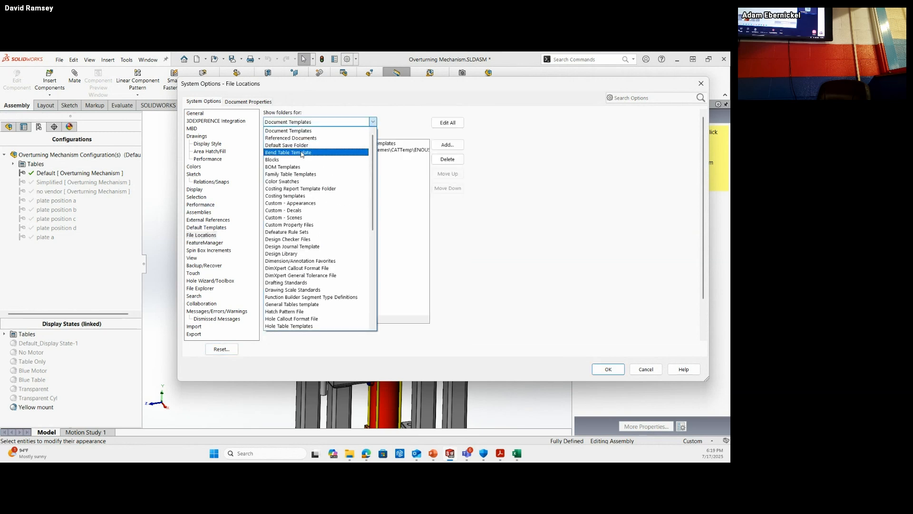
left_click(294, 226)
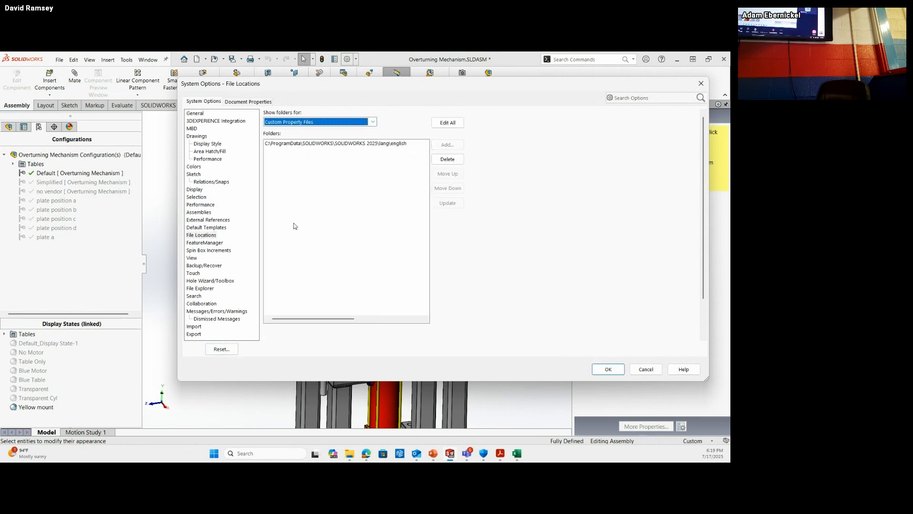
left_click(385, 146)
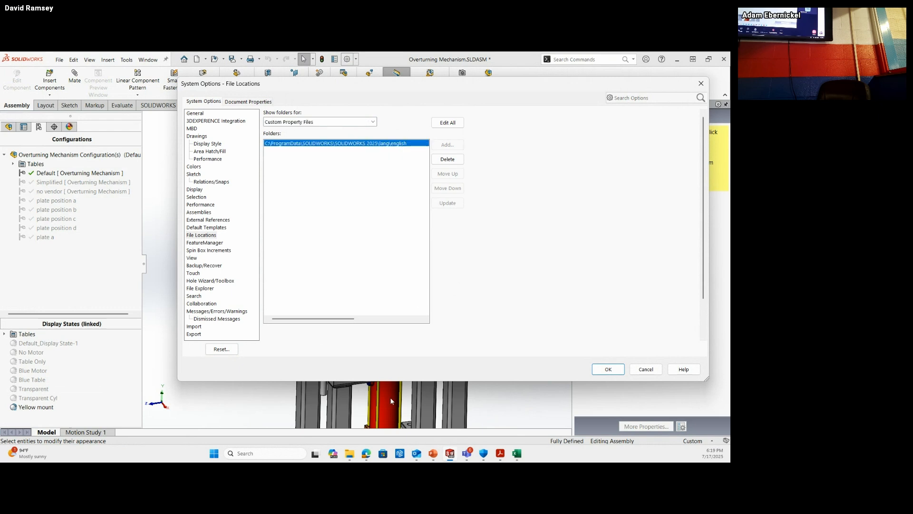
- Switch to File Explorer, place its window beside the listed folder path, and open the ProgramData folder on the C: drive
mouse_move(352, 457)
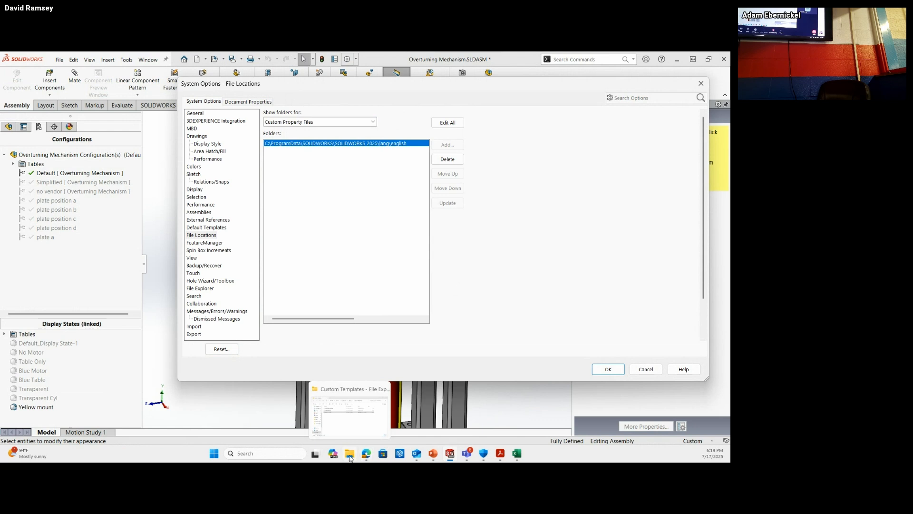
left_click(350, 457)
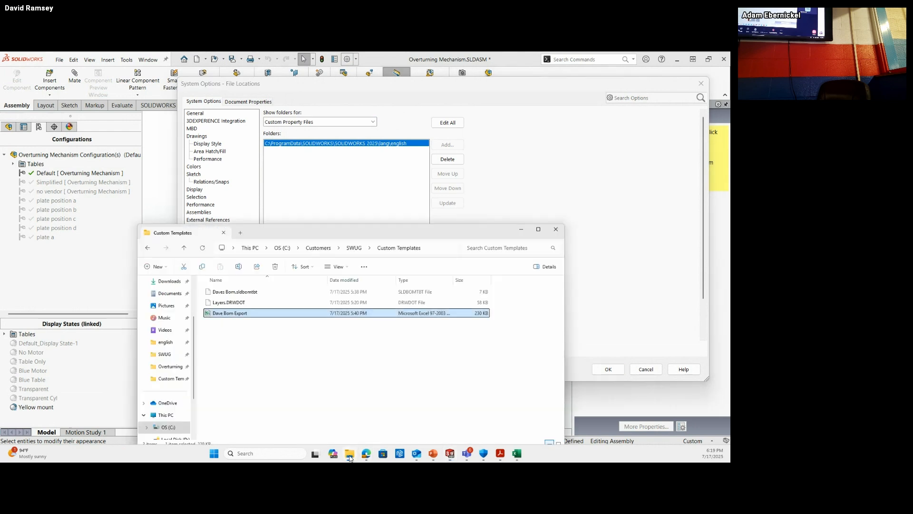
left_click_drag(358, 232, 510, 212)
scroll(318, 362, "down", 1)
left_click(320, 391)
scroll(361, 354, "down", 2)
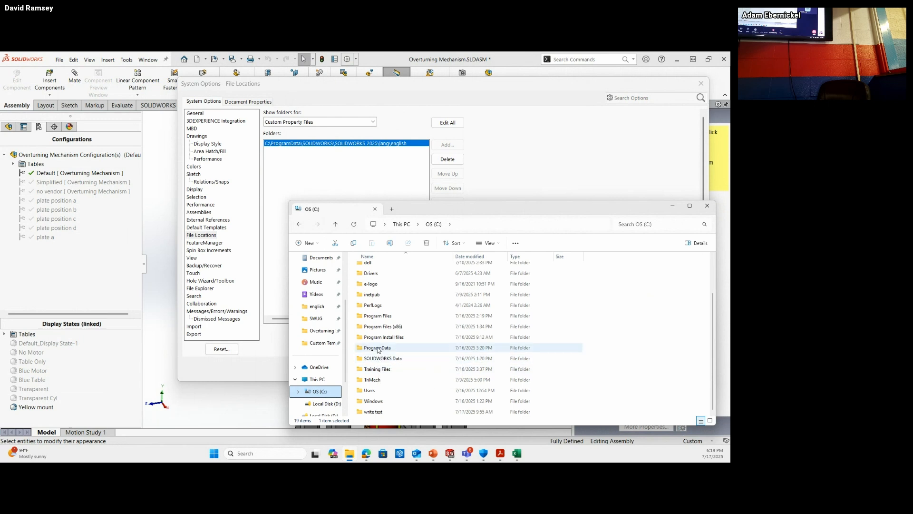
double_click(379, 348)
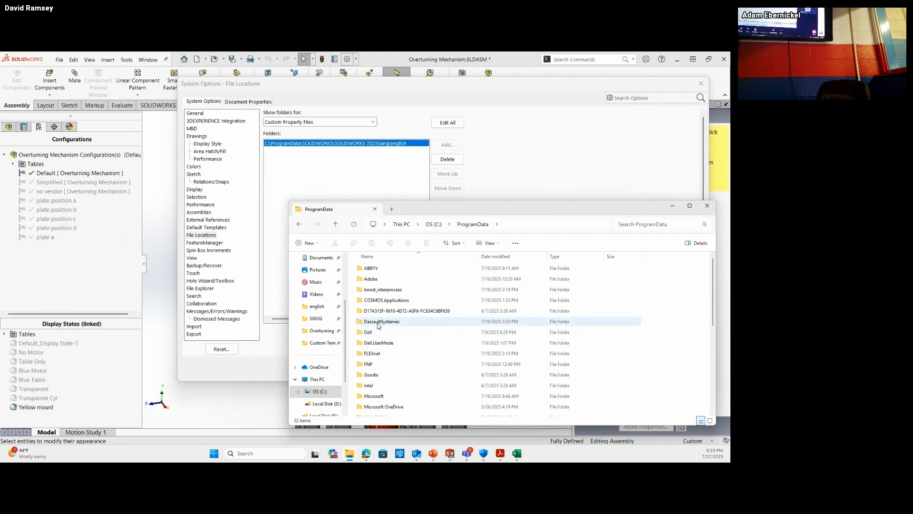
- Browse from ProgramData into SOLIDWORKS, SOLIDWORKS 2025, lang and the english folder
scroll(405, 343, "down", 3)
scroll(407, 371, "down", 2)
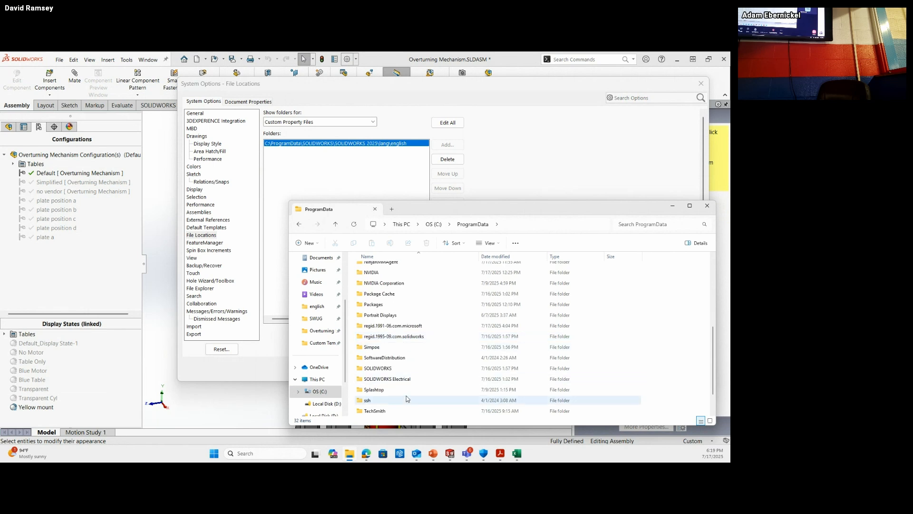
double_click(379, 370)
double_click(383, 279)
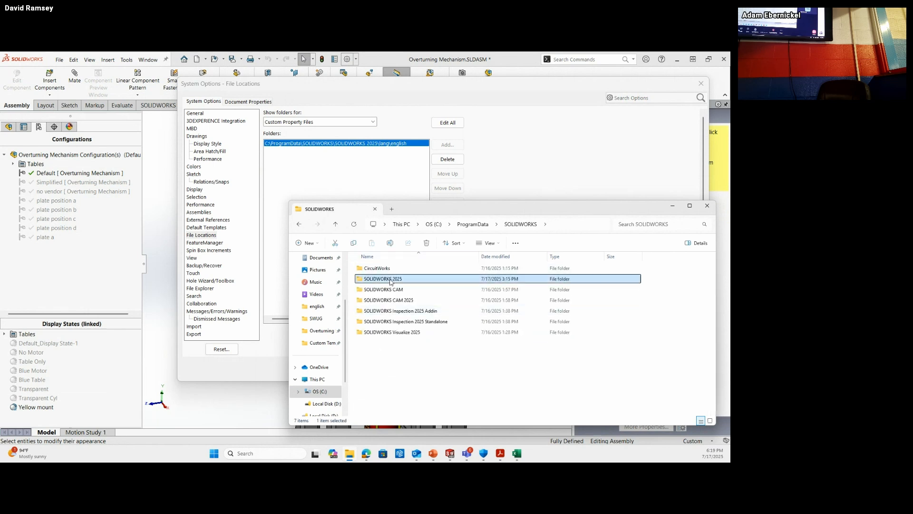
left_click(367, 314)
double_click(367, 315)
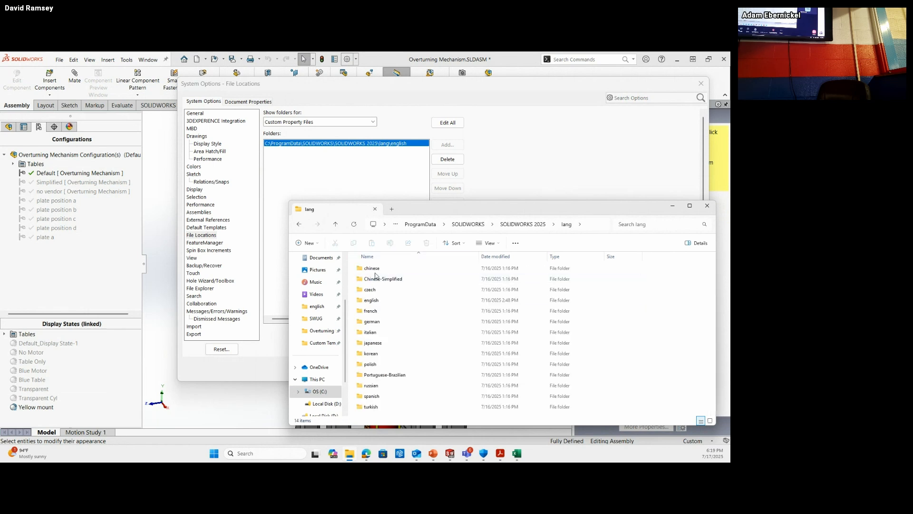
left_click(370, 304)
double_click(370, 304)
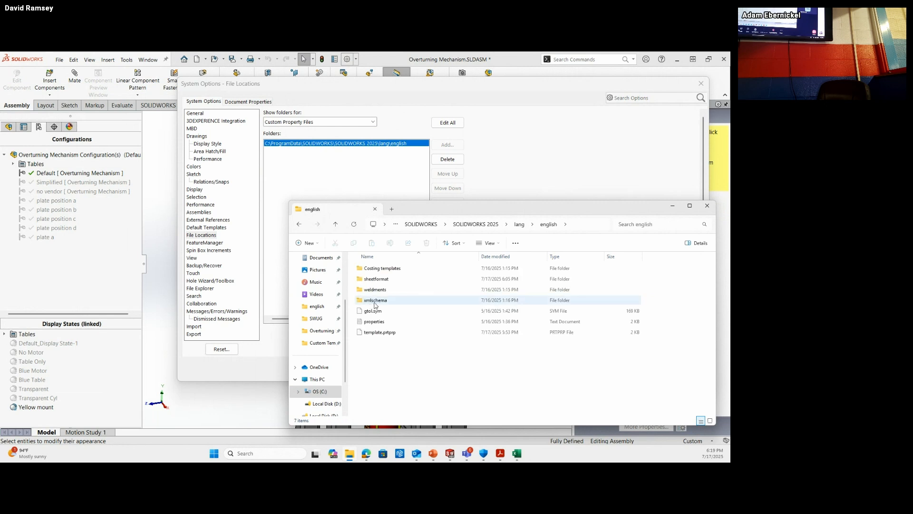
- Open the properties text file in Notepad and read through its list of property names
left_click(378, 322)
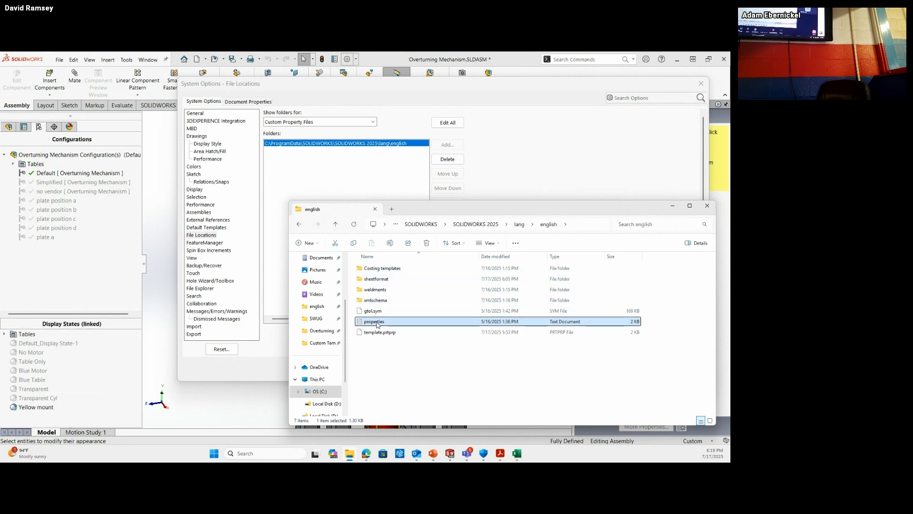
right_click(390, 322)
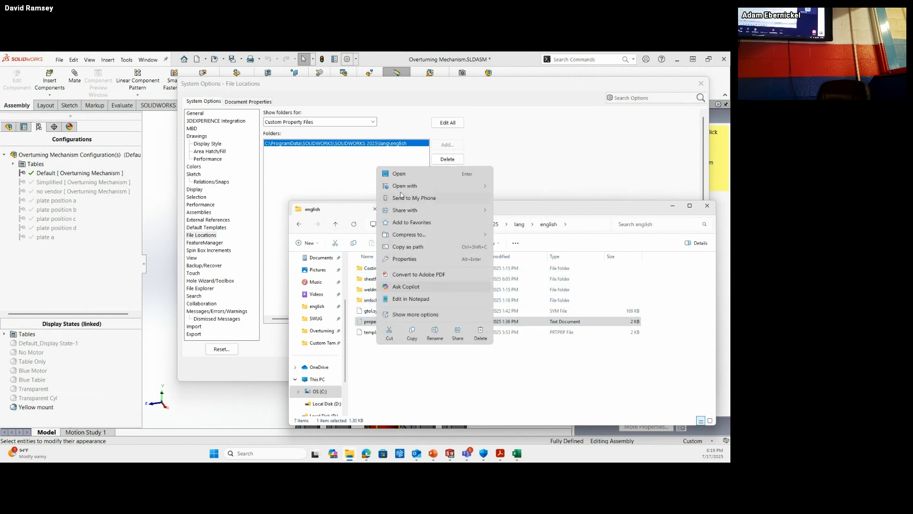
mouse_move(413, 189)
left_click(511, 187)
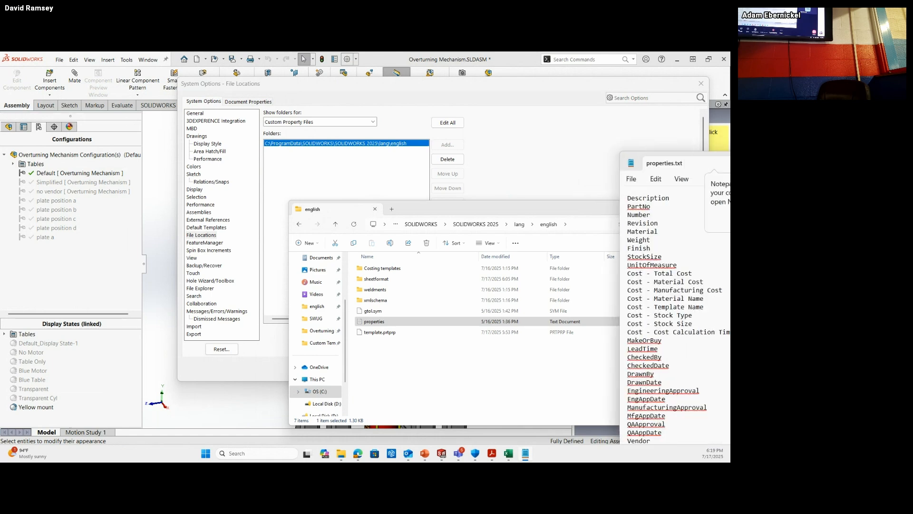
left_click_drag(698, 150, 495, 138)
scroll(374, 259, "down", 5)
scroll(374, 259, "down", 3)
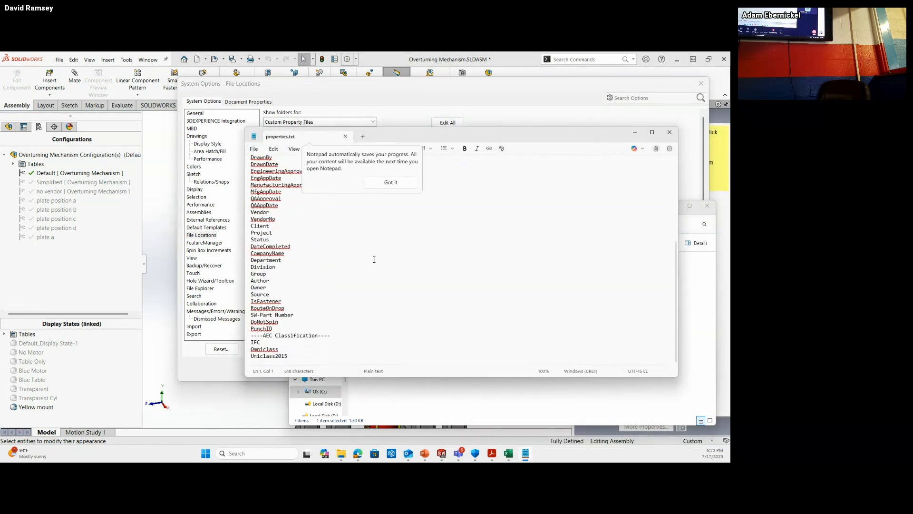
scroll(374, 260, "up", 8)
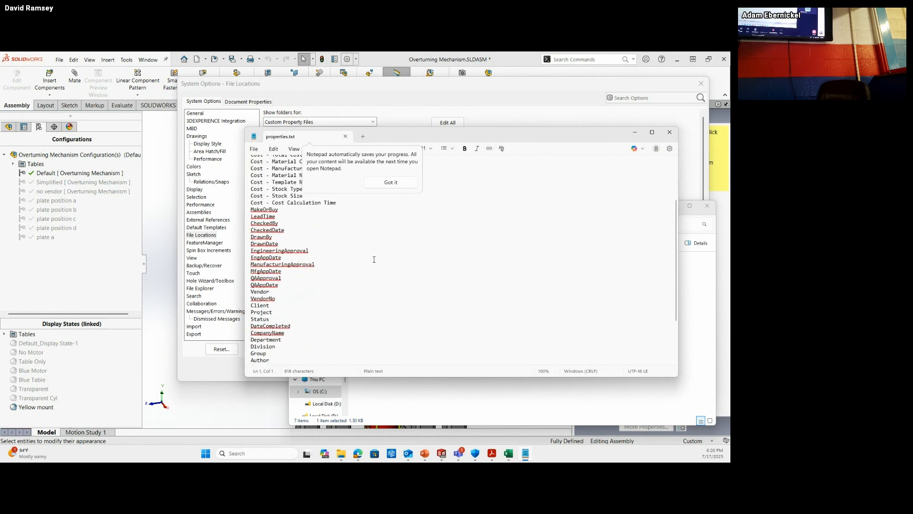
- Close the properties text file, the File Explorer window and the system options without making changes
left_click(665, 135)
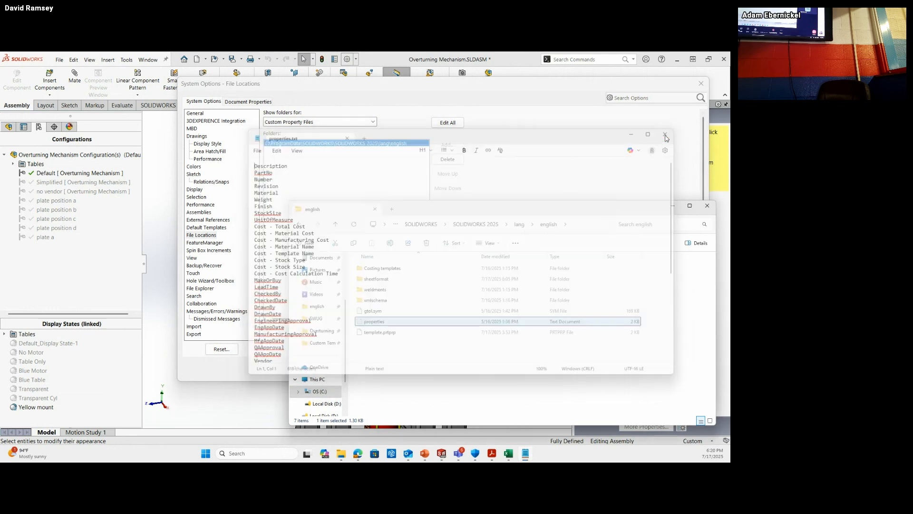
left_click(711, 206)
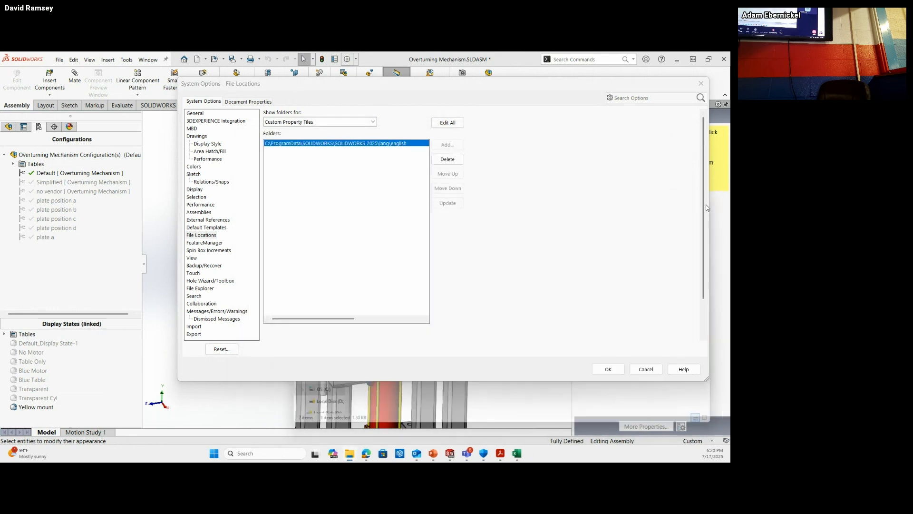
left_click(705, 86)
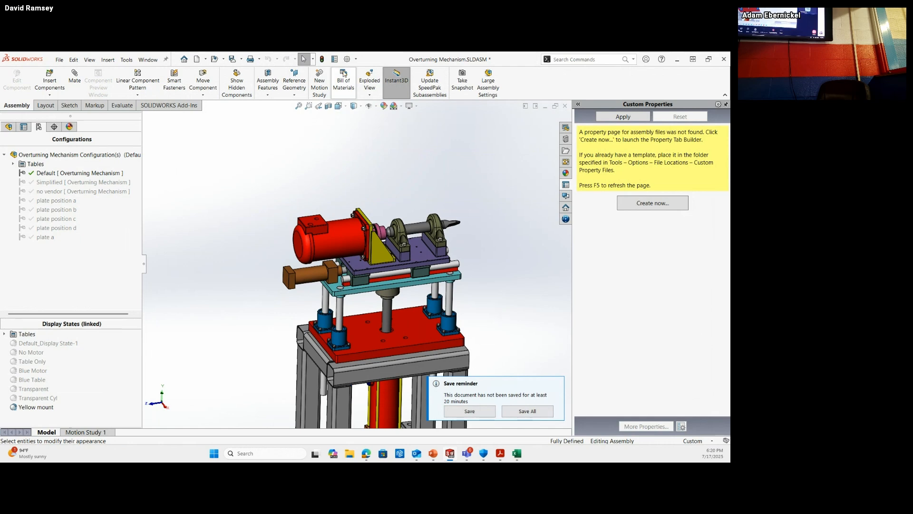
- Reopen the system options and display the Custom Property Files folder path again
left_click(344, 59)
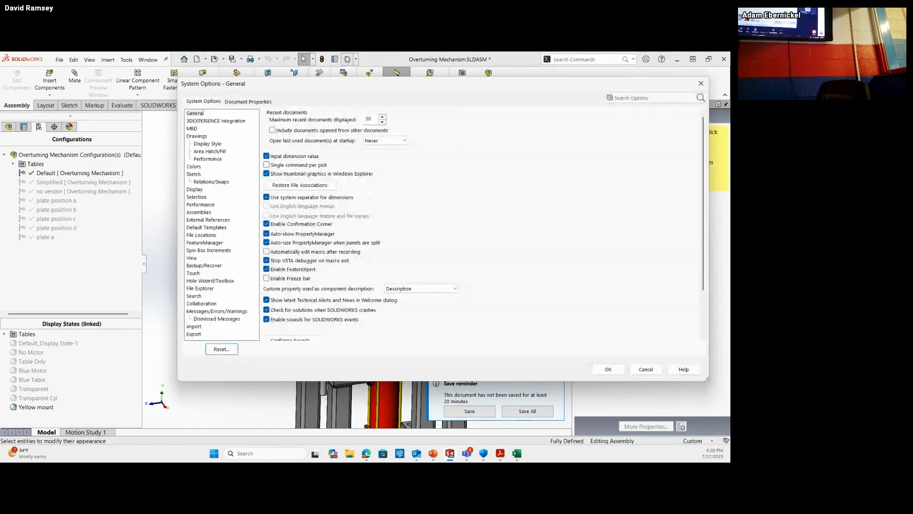
left_click(200, 236)
left_click(347, 120)
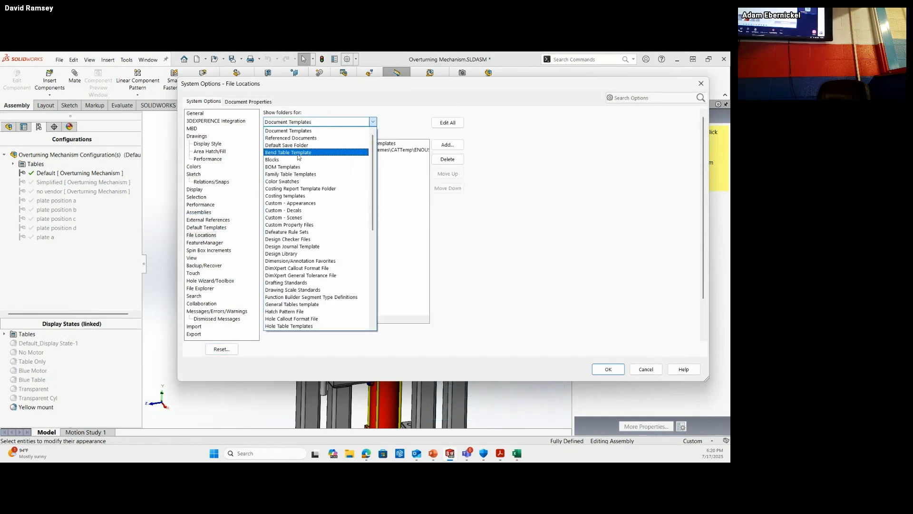
left_click(291, 225)
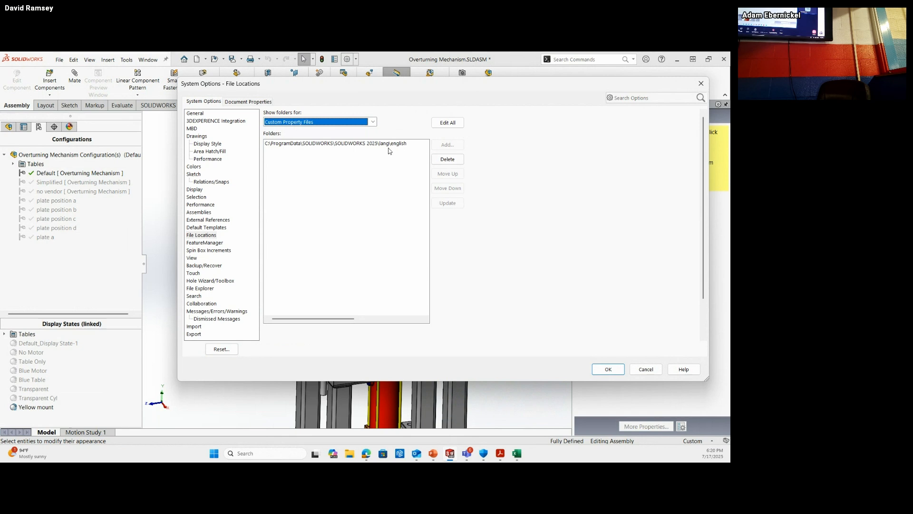
- View the available drives in a new File Explorer window, then return to the system options and cancel them
left_click(350, 453)
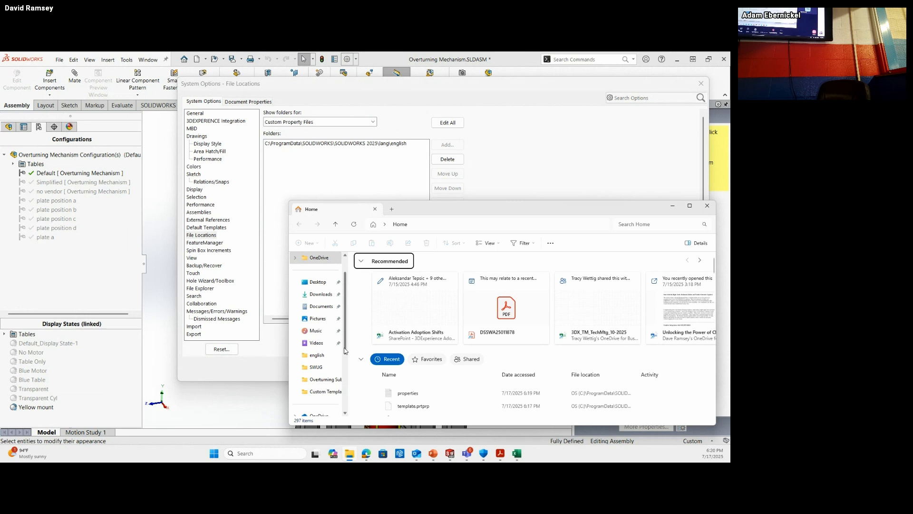
scroll(345, 376, "down", 2)
scroll(346, 376, "down", 2)
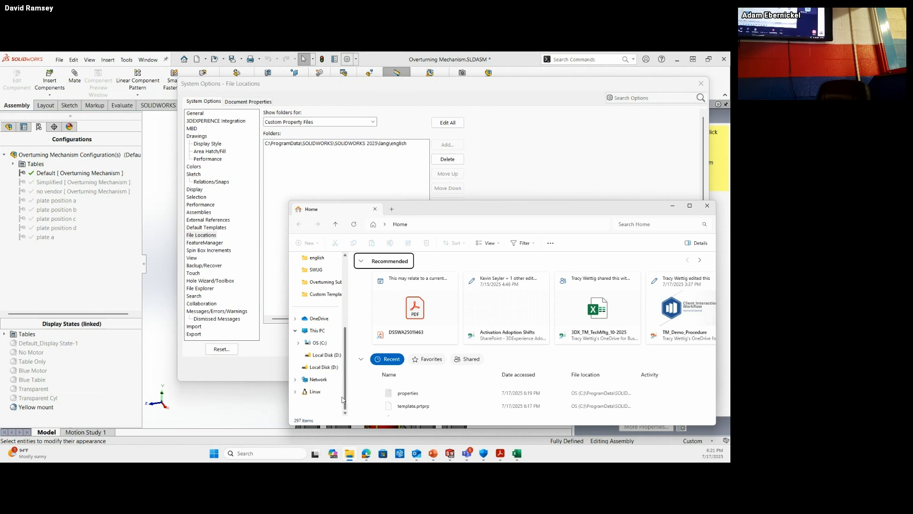
left_click(268, 371)
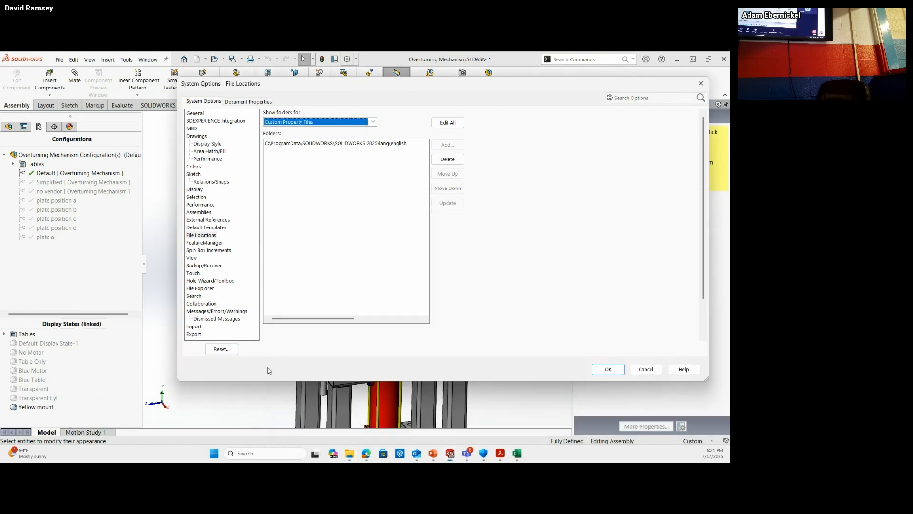
left_click(645, 370)
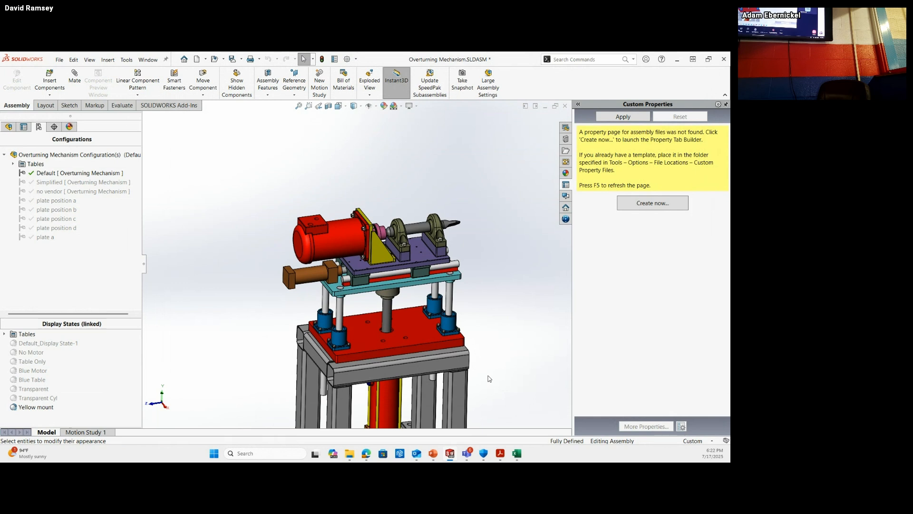
- Open the assembly's custom file properties and list the predefined names available for a new property
key("alt")
left_click(334, 60)
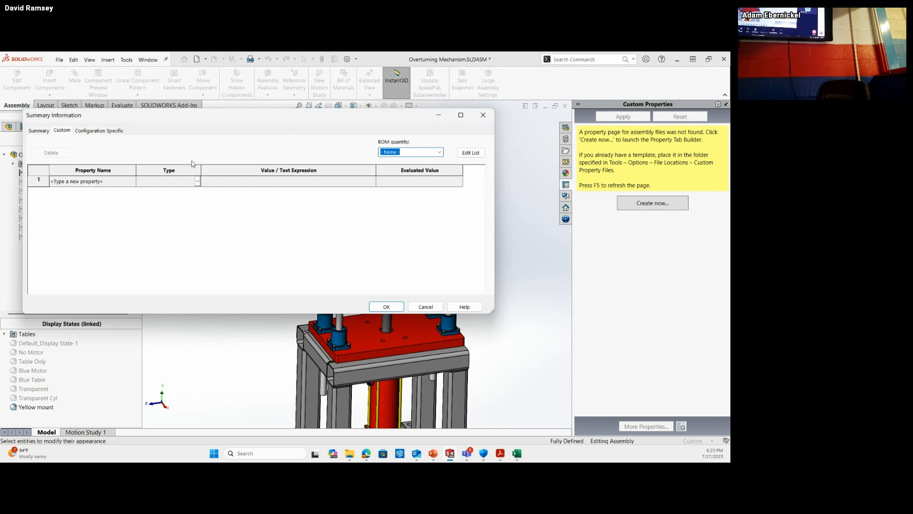
left_click(131, 181)
left_click(132, 181)
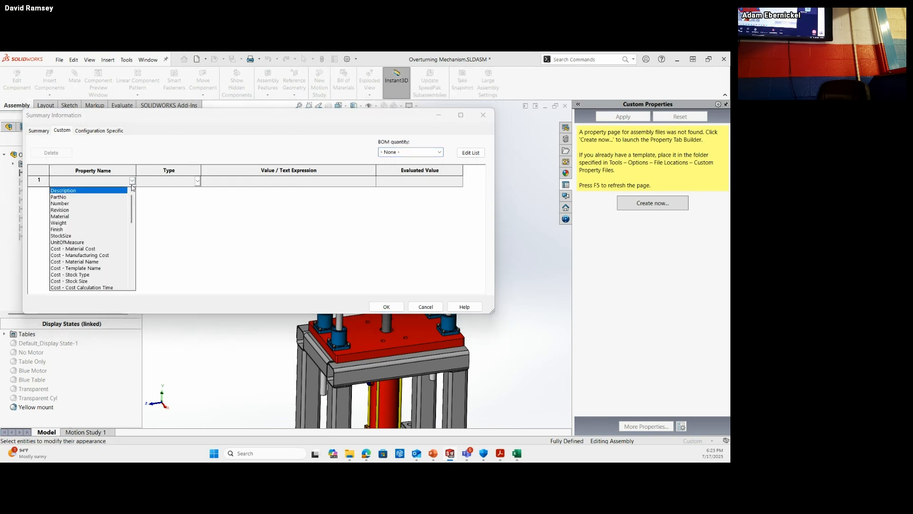
- Try adding Description, Material and finish as custom properties of the assembly, and cancel the summary information
left_click(59, 192)
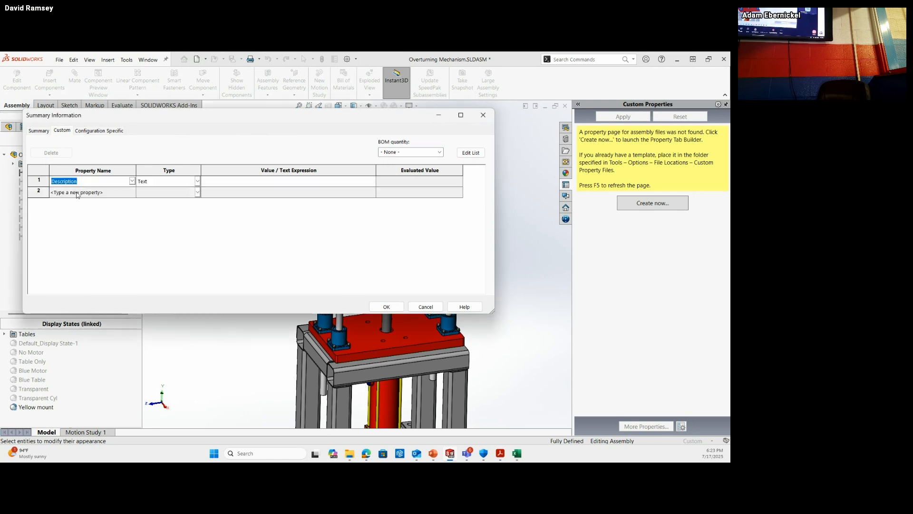
left_click(298, 181)
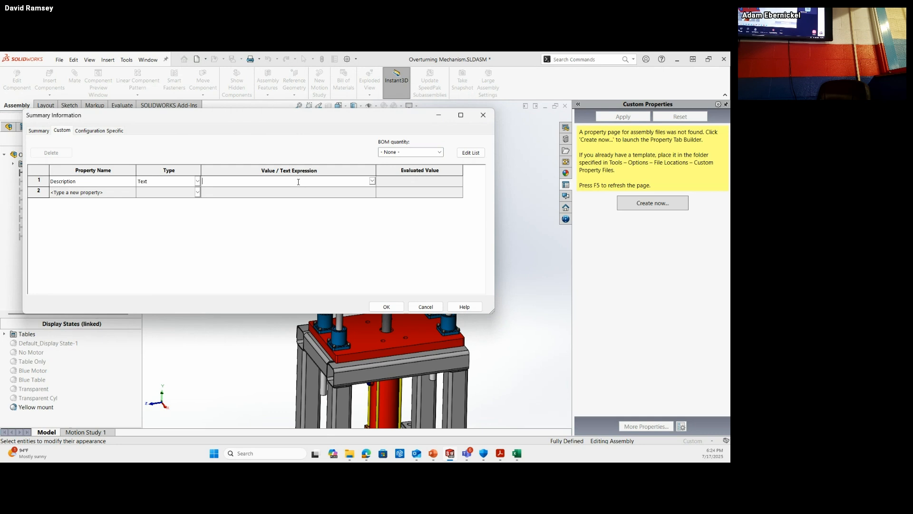
left_click(132, 192)
left_click(75, 227)
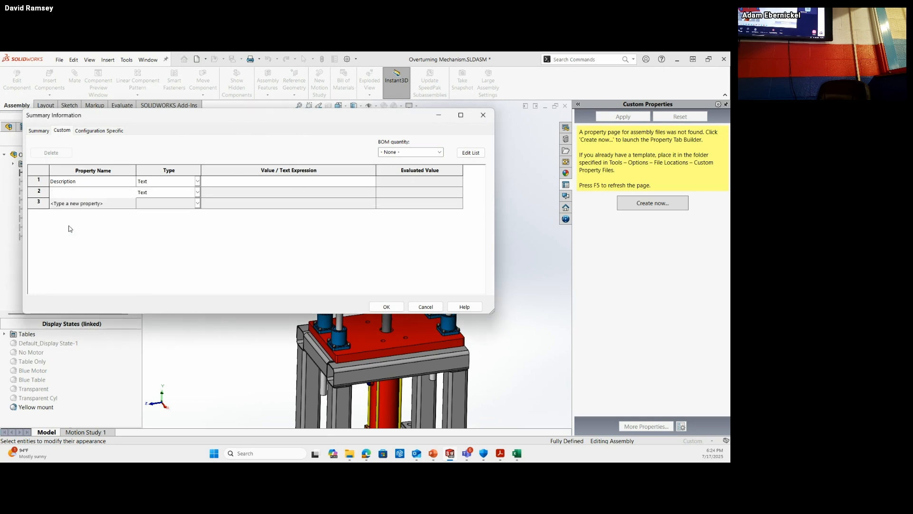
type("finish")
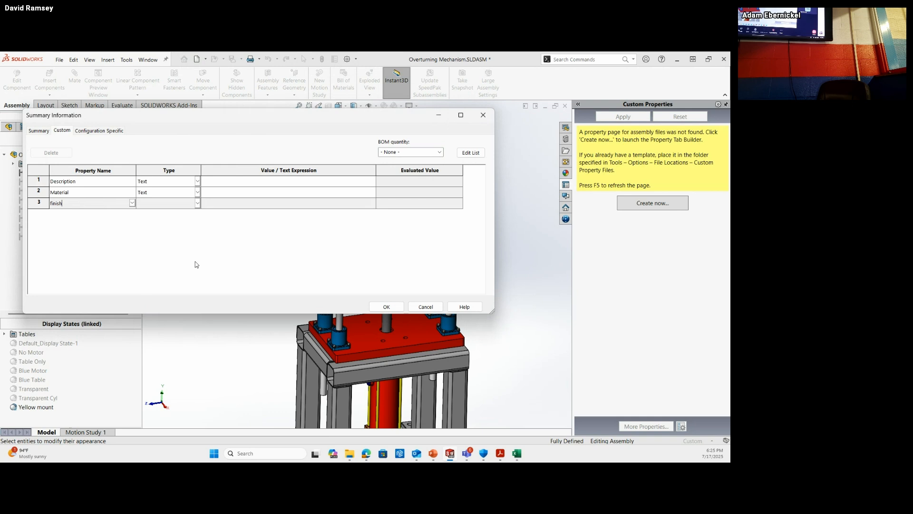
left_click(430, 307)
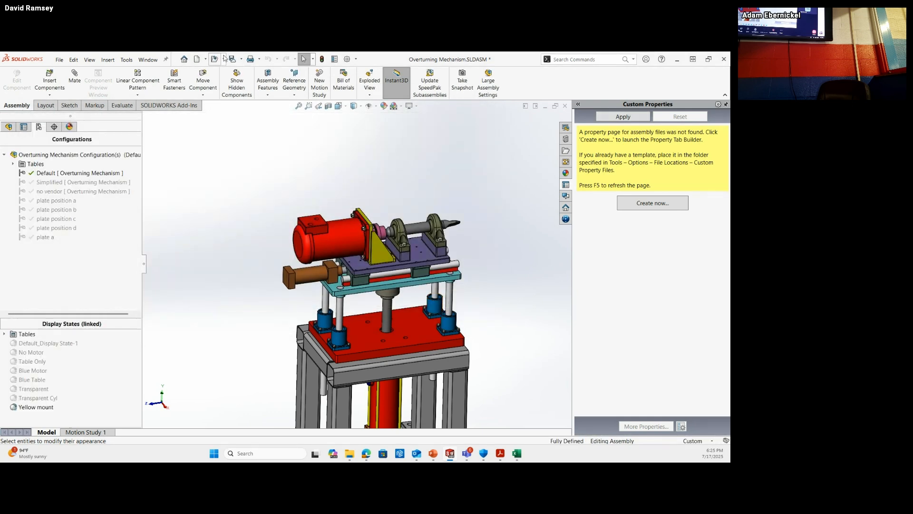
- Switch to the open Layers drawing and display Sheet2
left_click(148, 60)
left_click(176, 178)
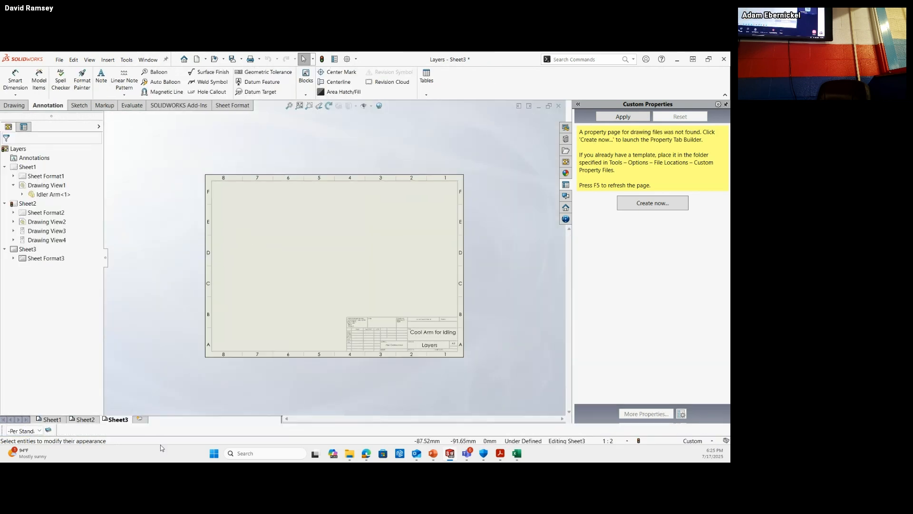
left_click(84, 419)
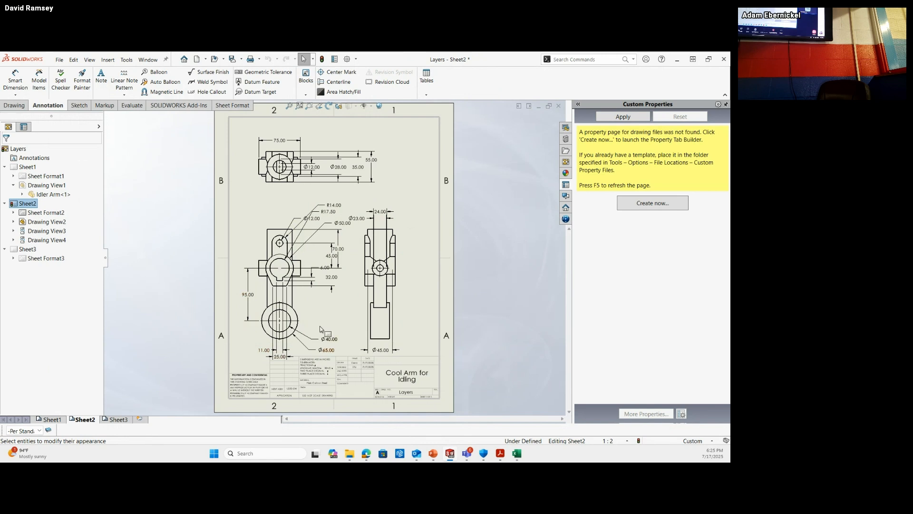
- Review the drawing's drafting standard and dimension settings in the document properties, and close the options
left_click(347, 59)
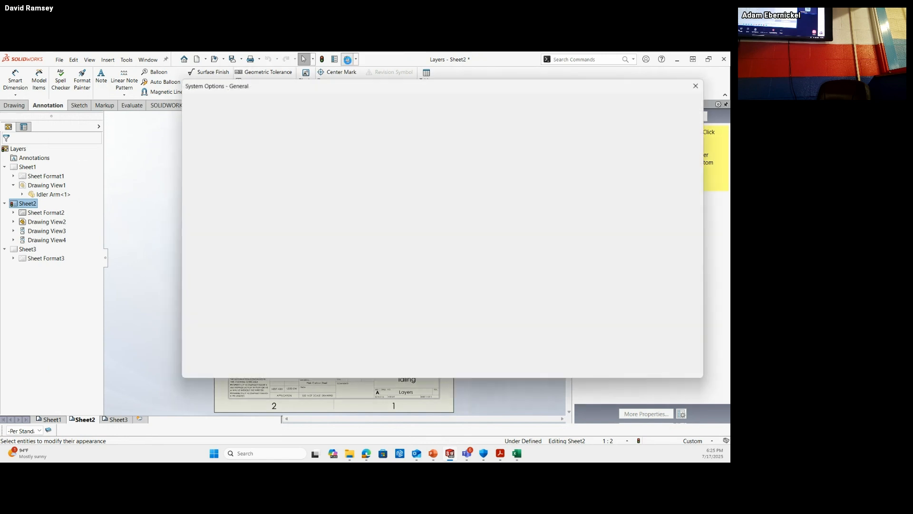
left_click(256, 103)
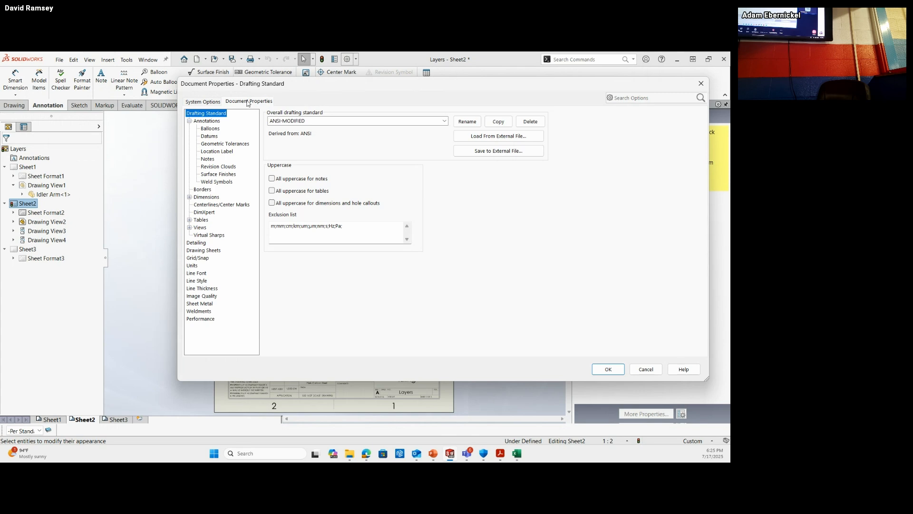
left_click(207, 198)
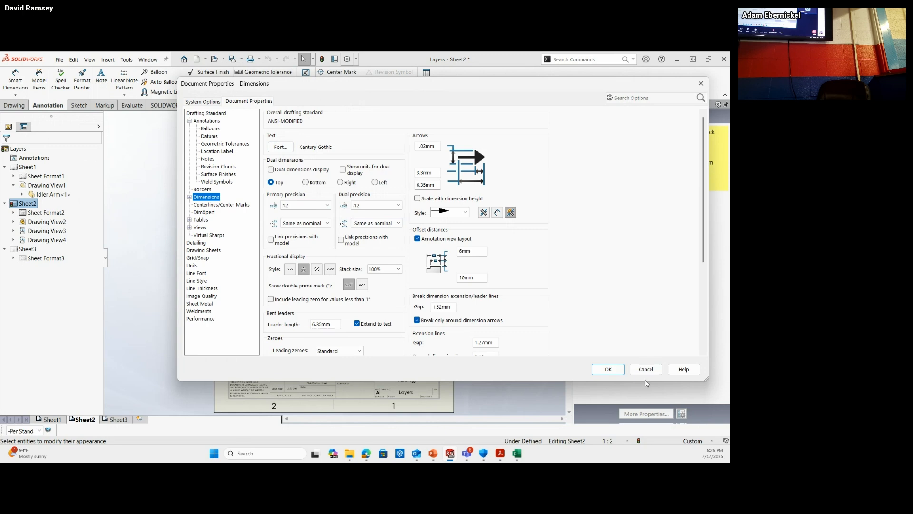
left_click(619, 371)
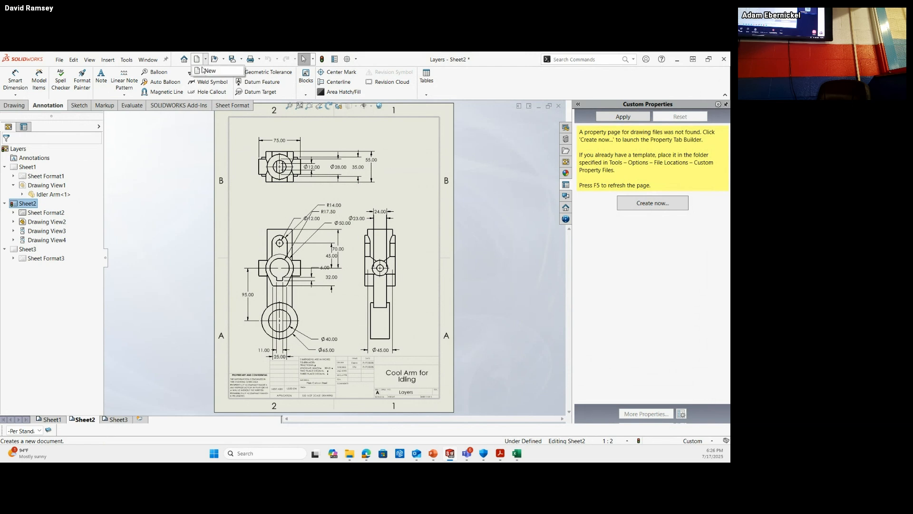
- Switch to the Idler Arm part, view the custom templates offered for a new document, and cancel without creating one
left_click(148, 60)
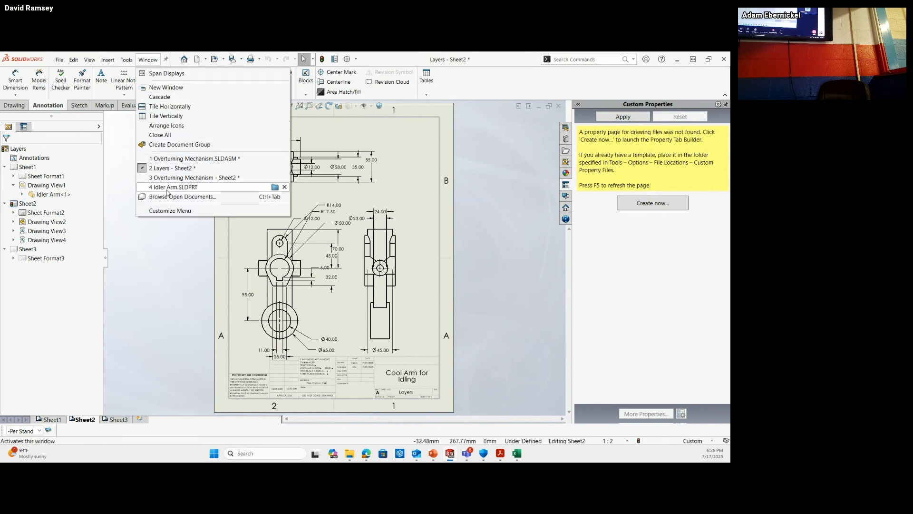
left_click(166, 189)
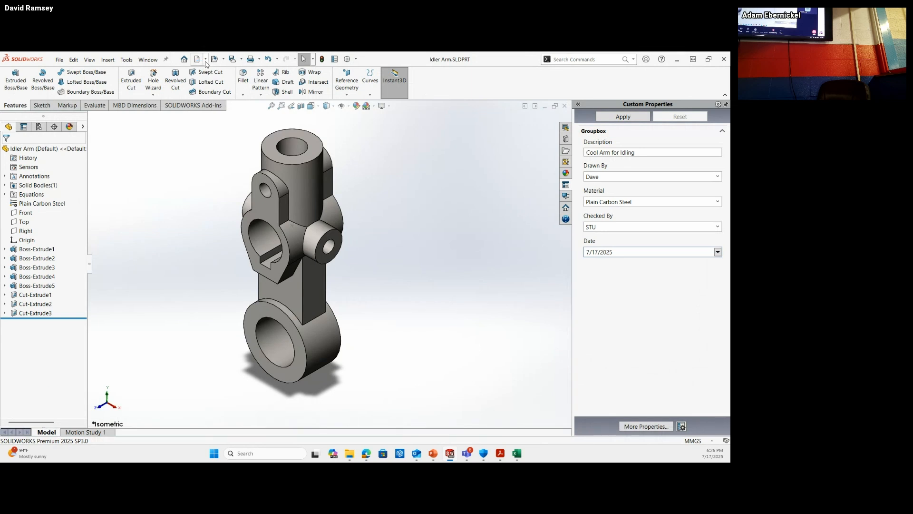
left_click(205, 60)
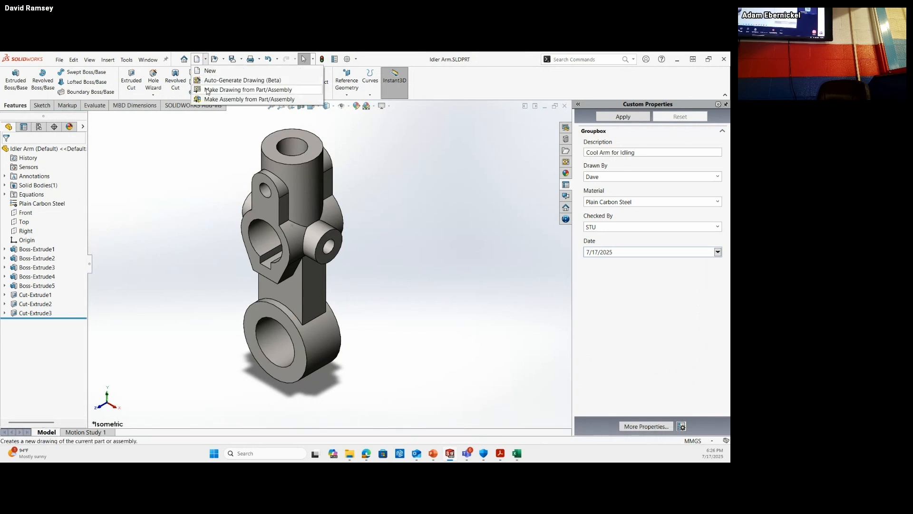
left_click(207, 71)
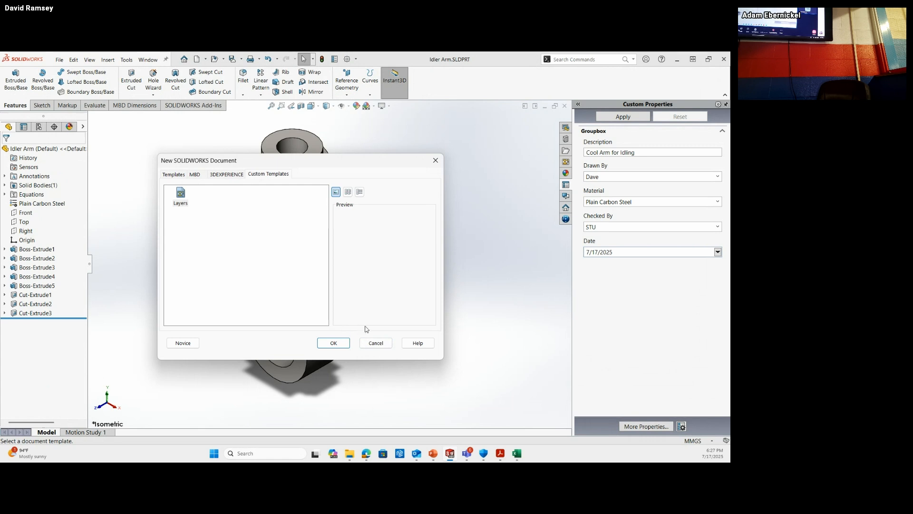
left_click(376, 343)
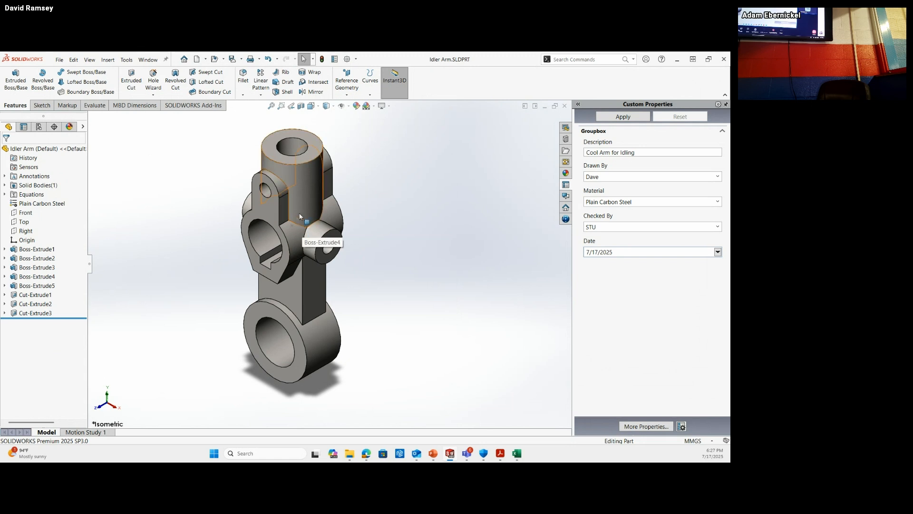
- Display the default part, assembly and drawing template paths in the system options, and switch to the presentation's closing slide
left_click(348, 60)
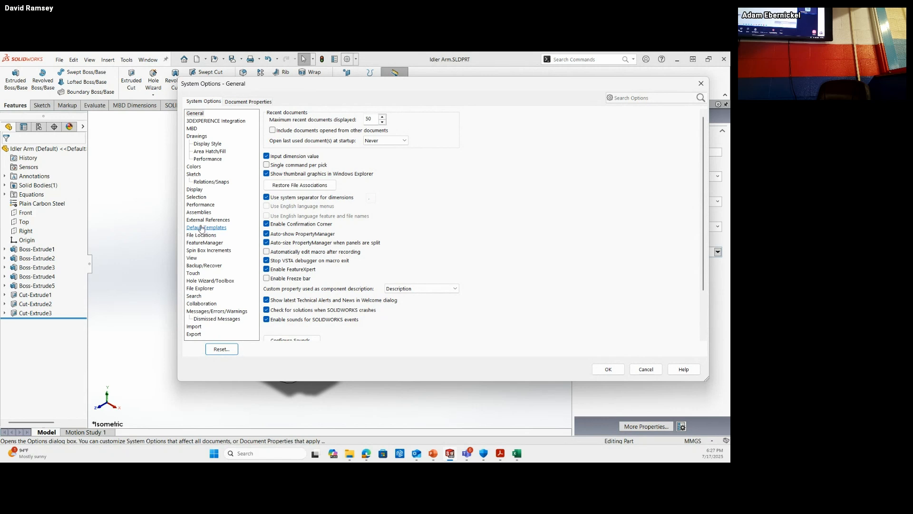
left_click(201, 228)
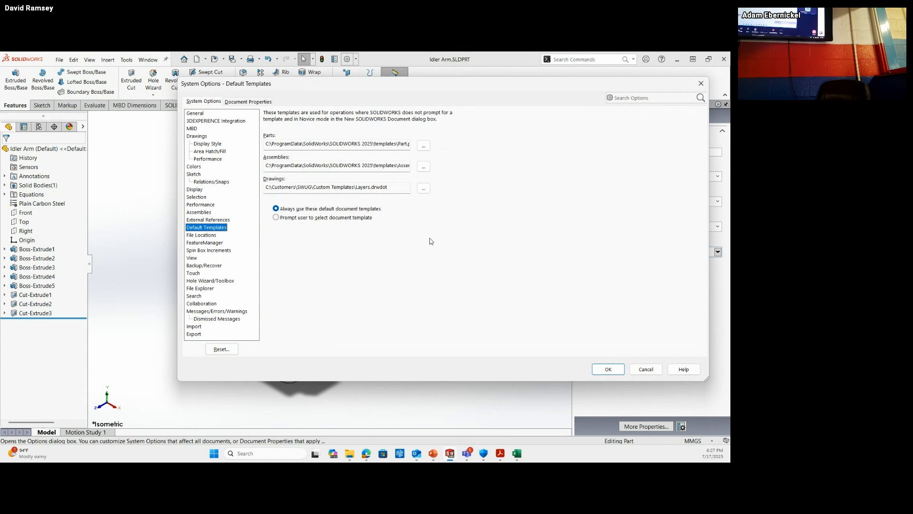
key("alt+Tab")
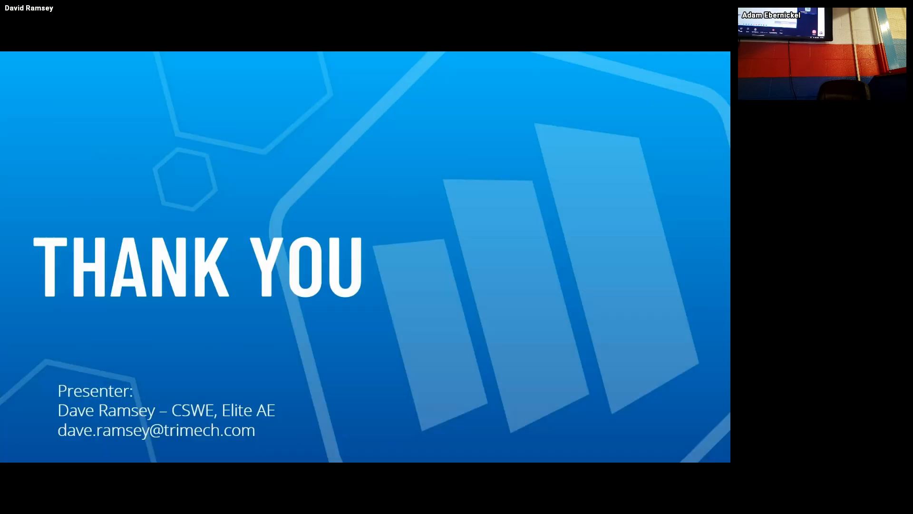